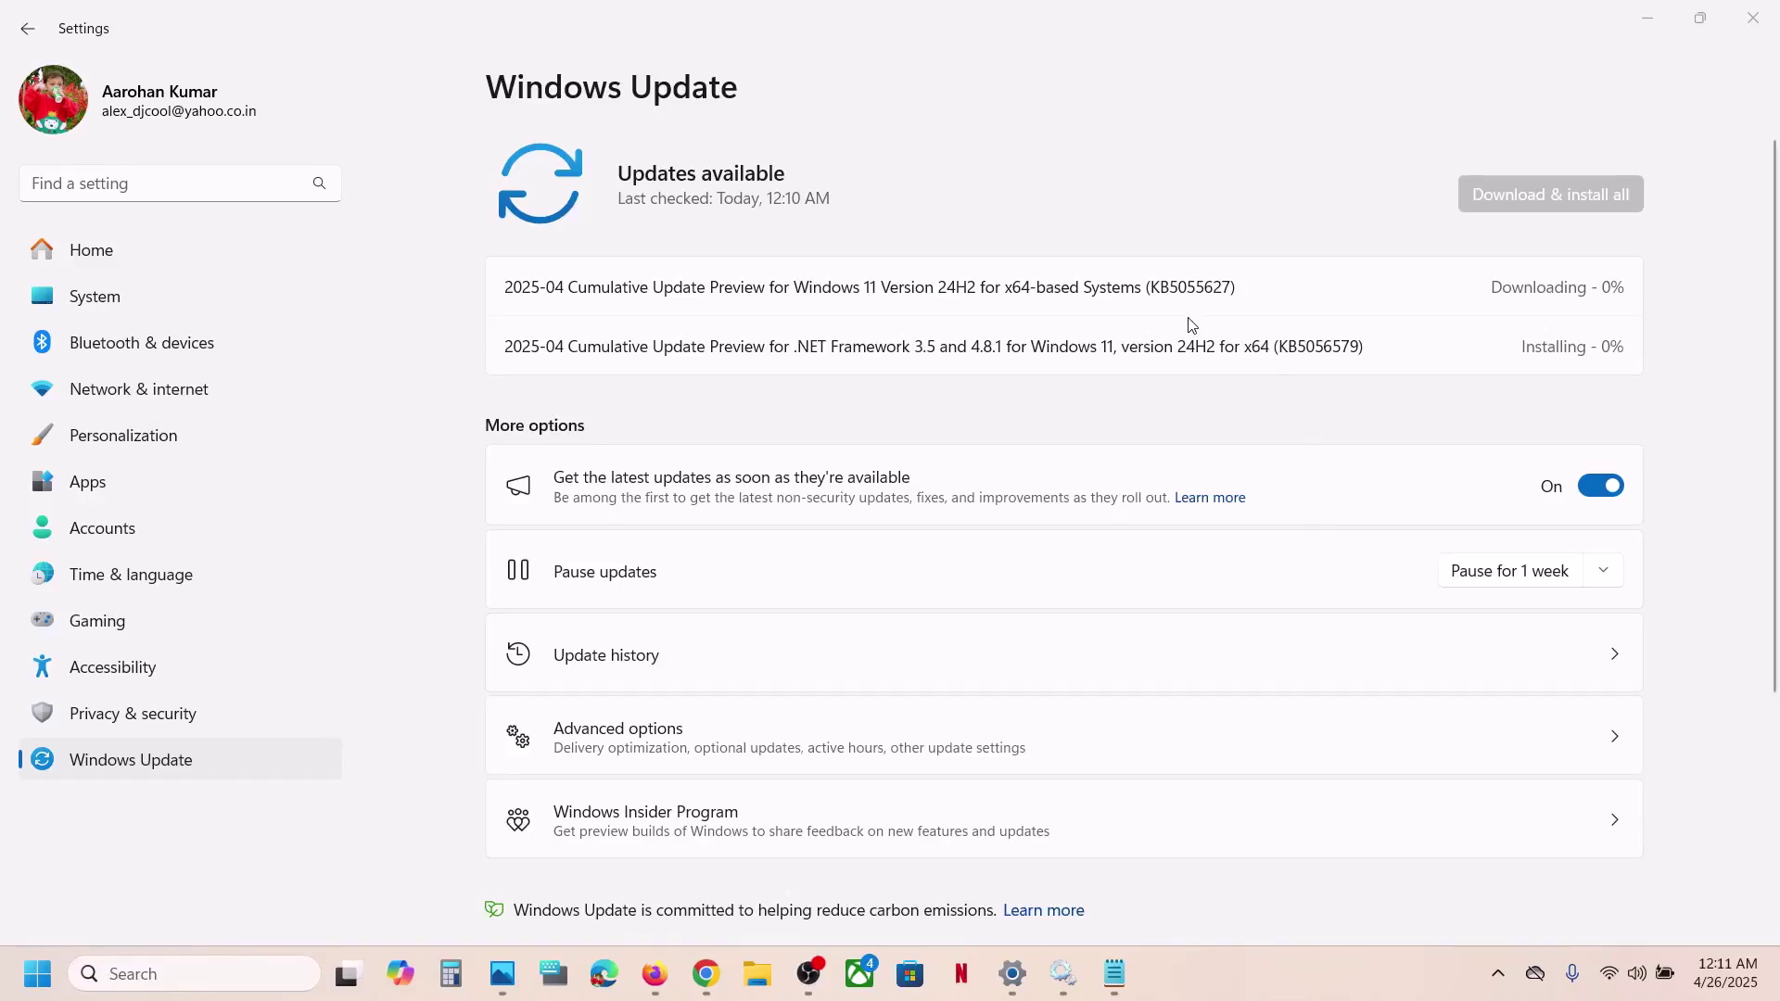
Note the stuck updates KB5055627 and KB5056579, then pause updates for one week
double_click(1198, 288)
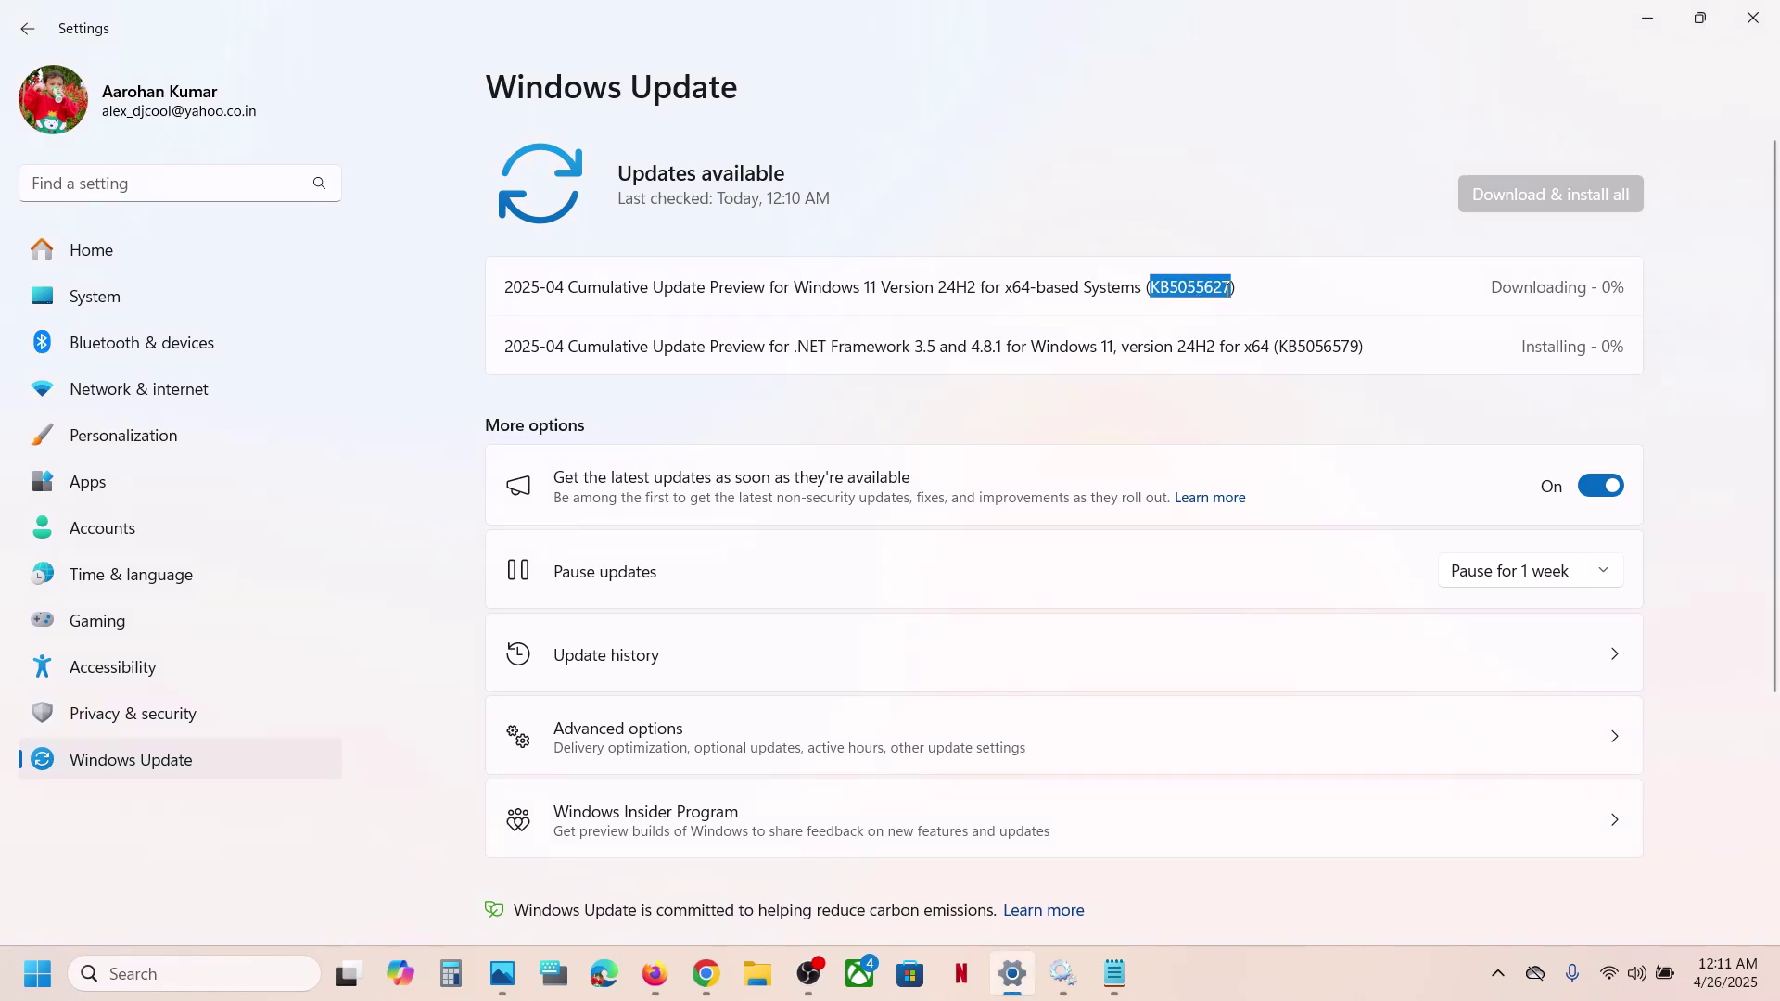
double_click(1354, 349)
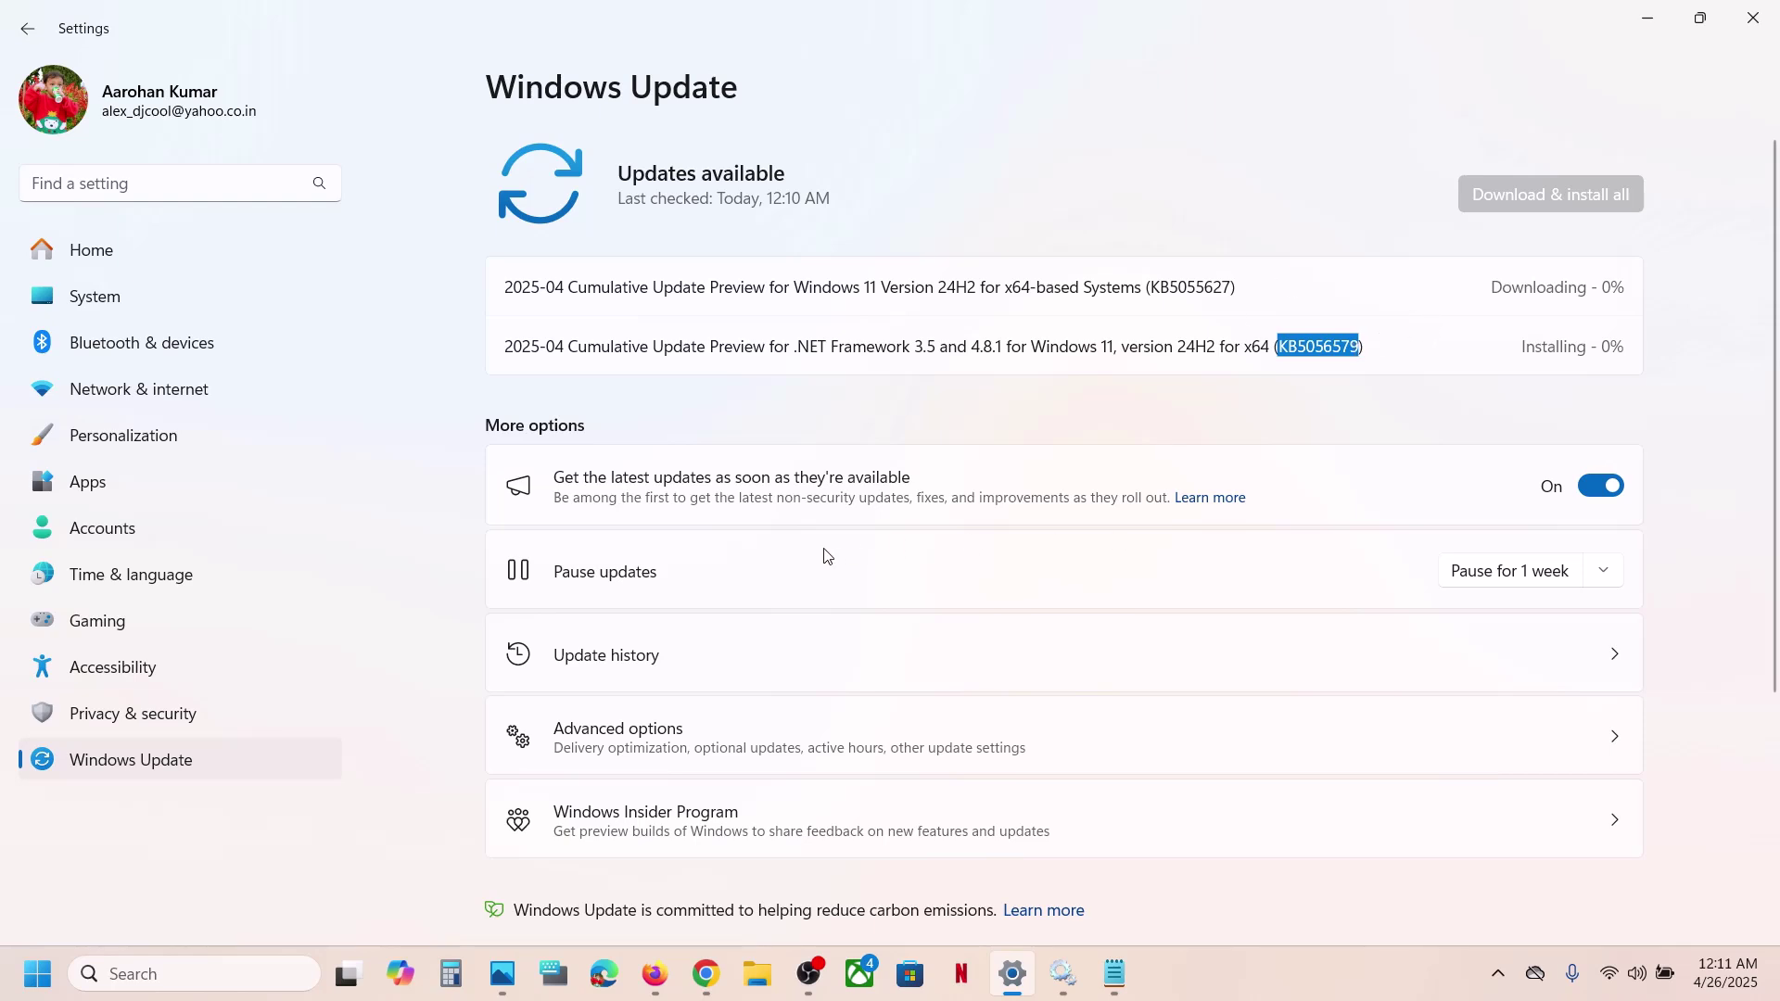
left_click(1518, 572)
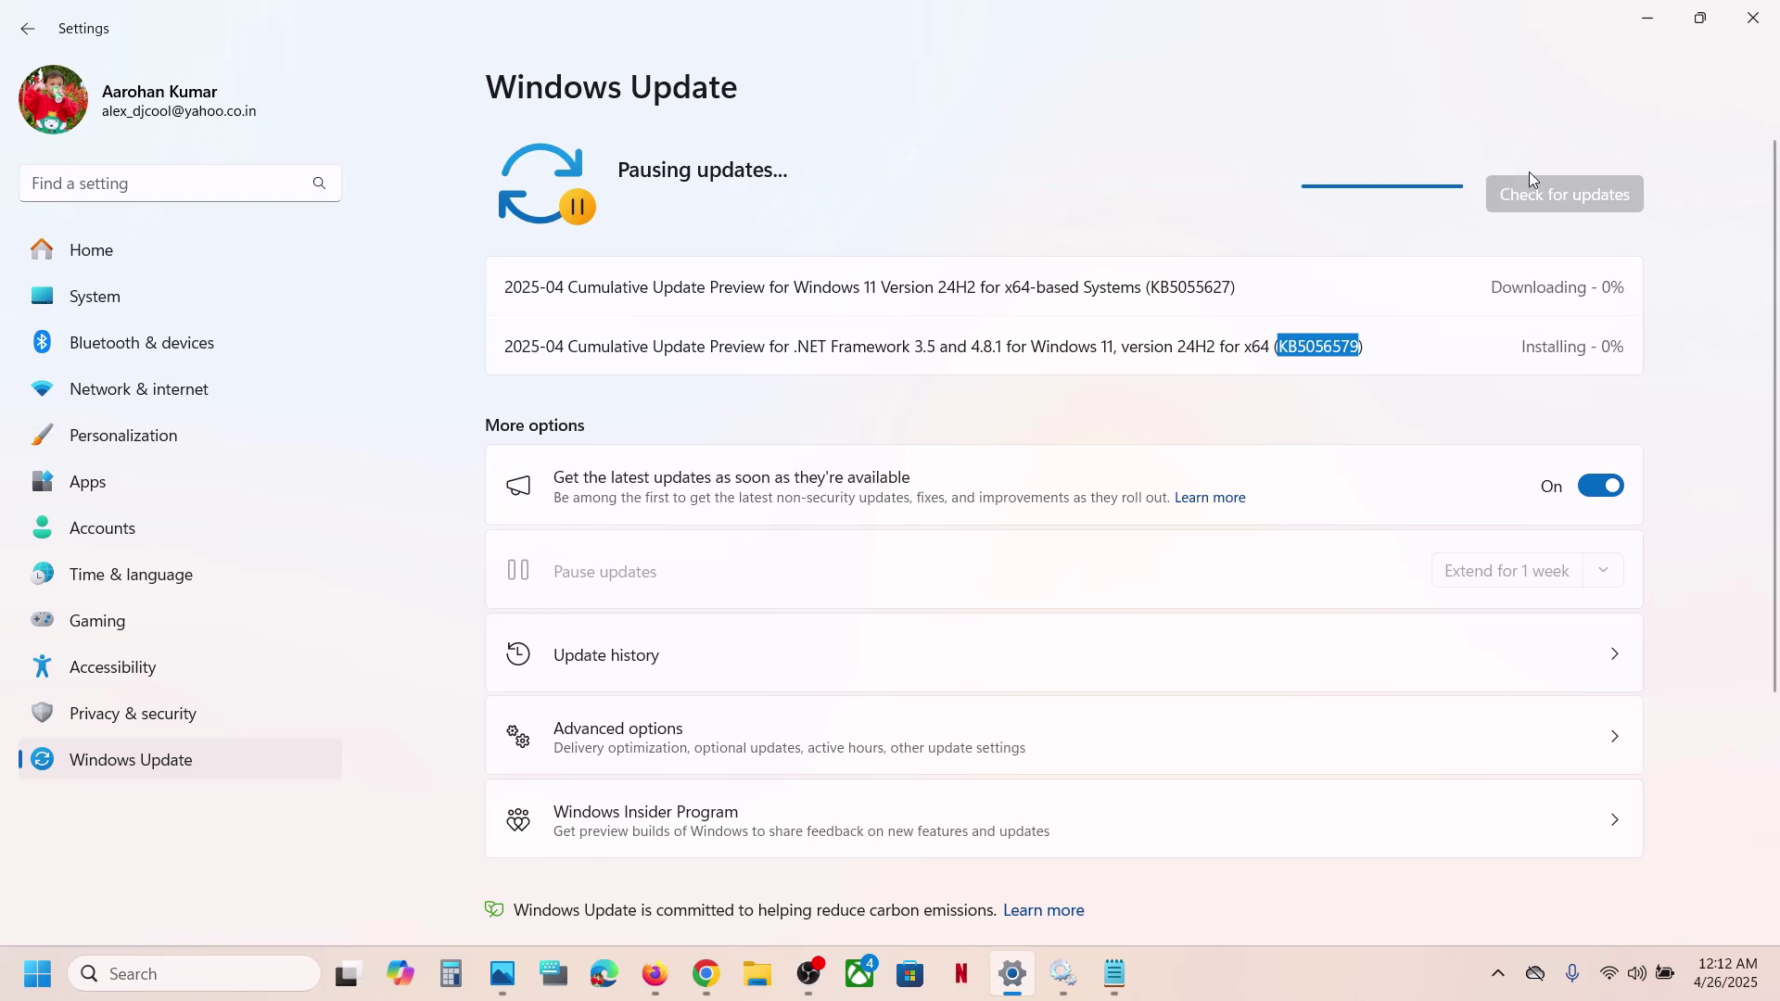
left_click(1357, 974)
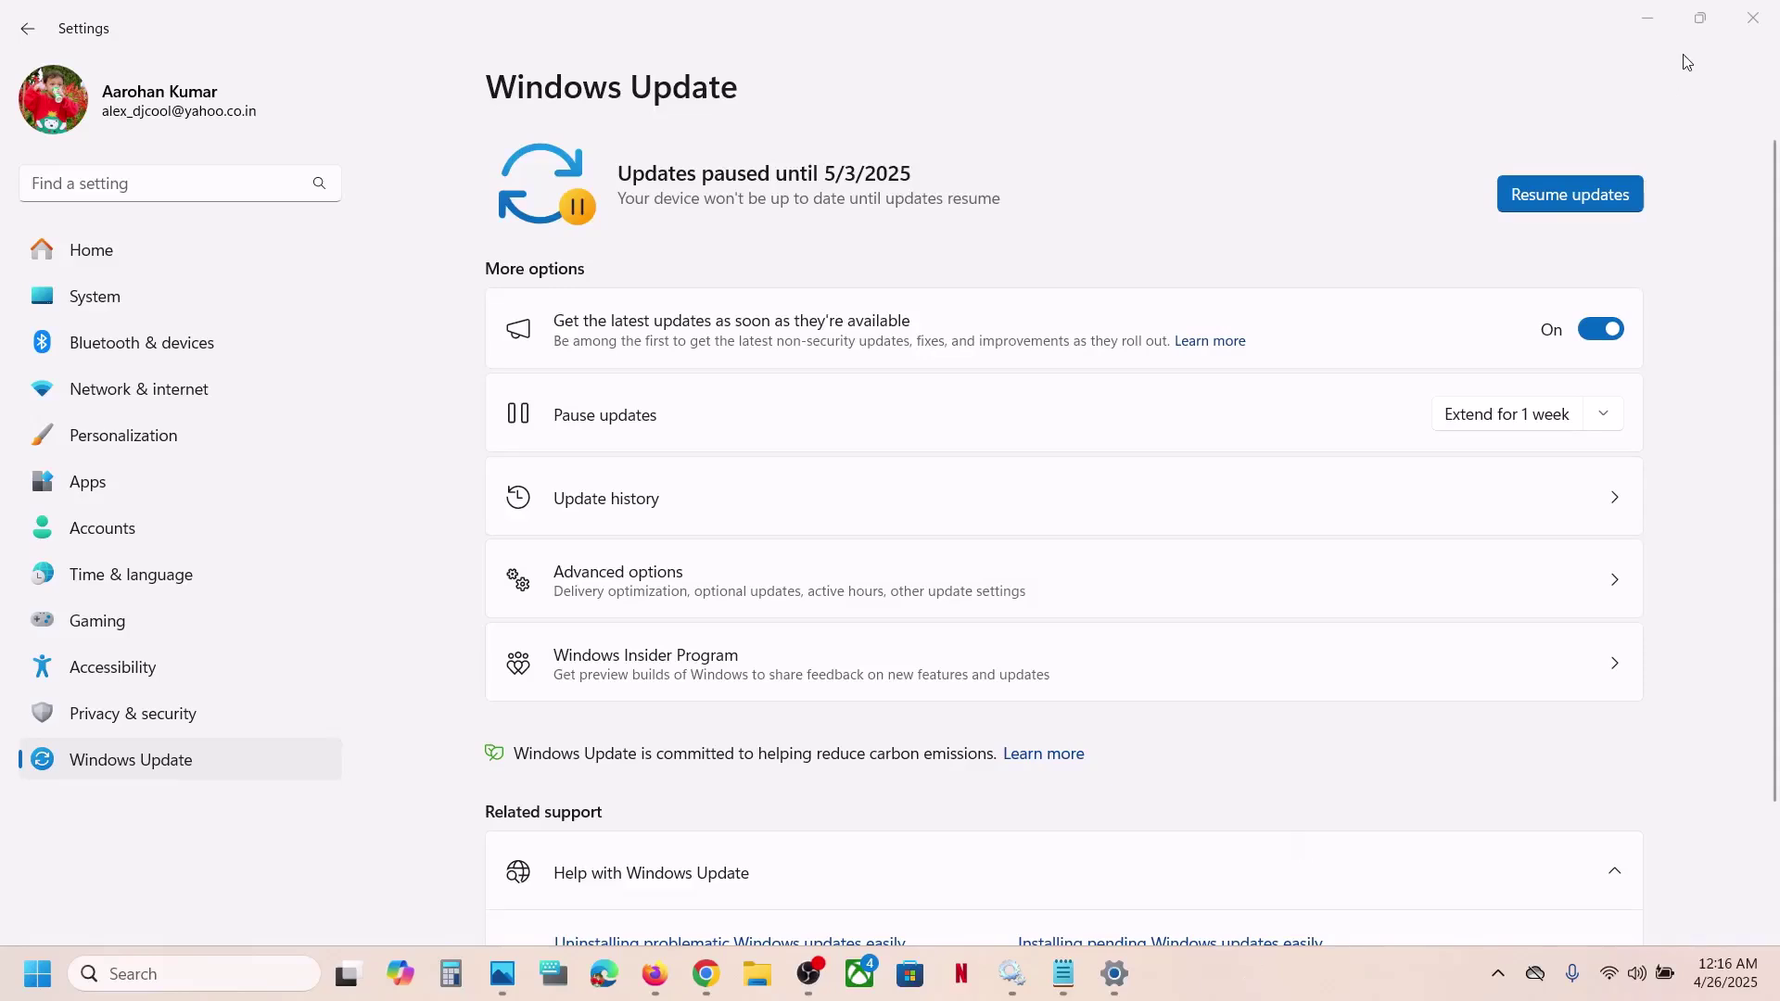
Resume updates so Windows starts a new check, then bring up the Word steps document
left_click(1570, 195)
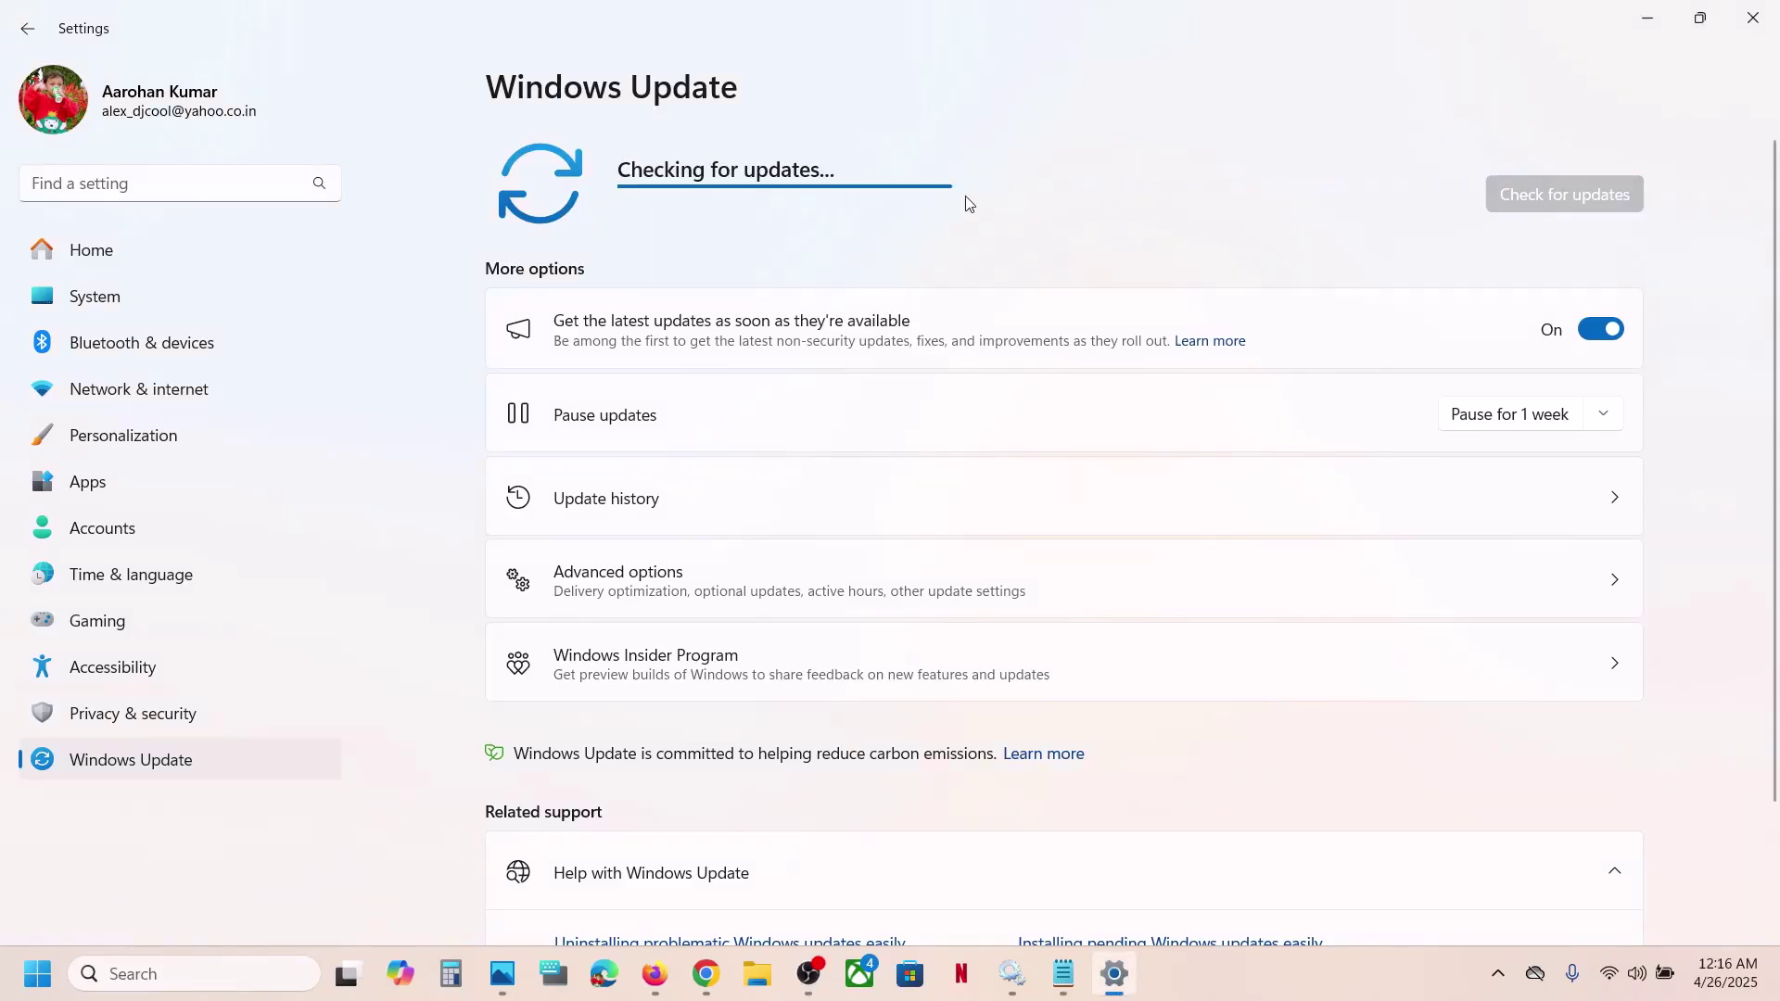
left_click(1314, 992)
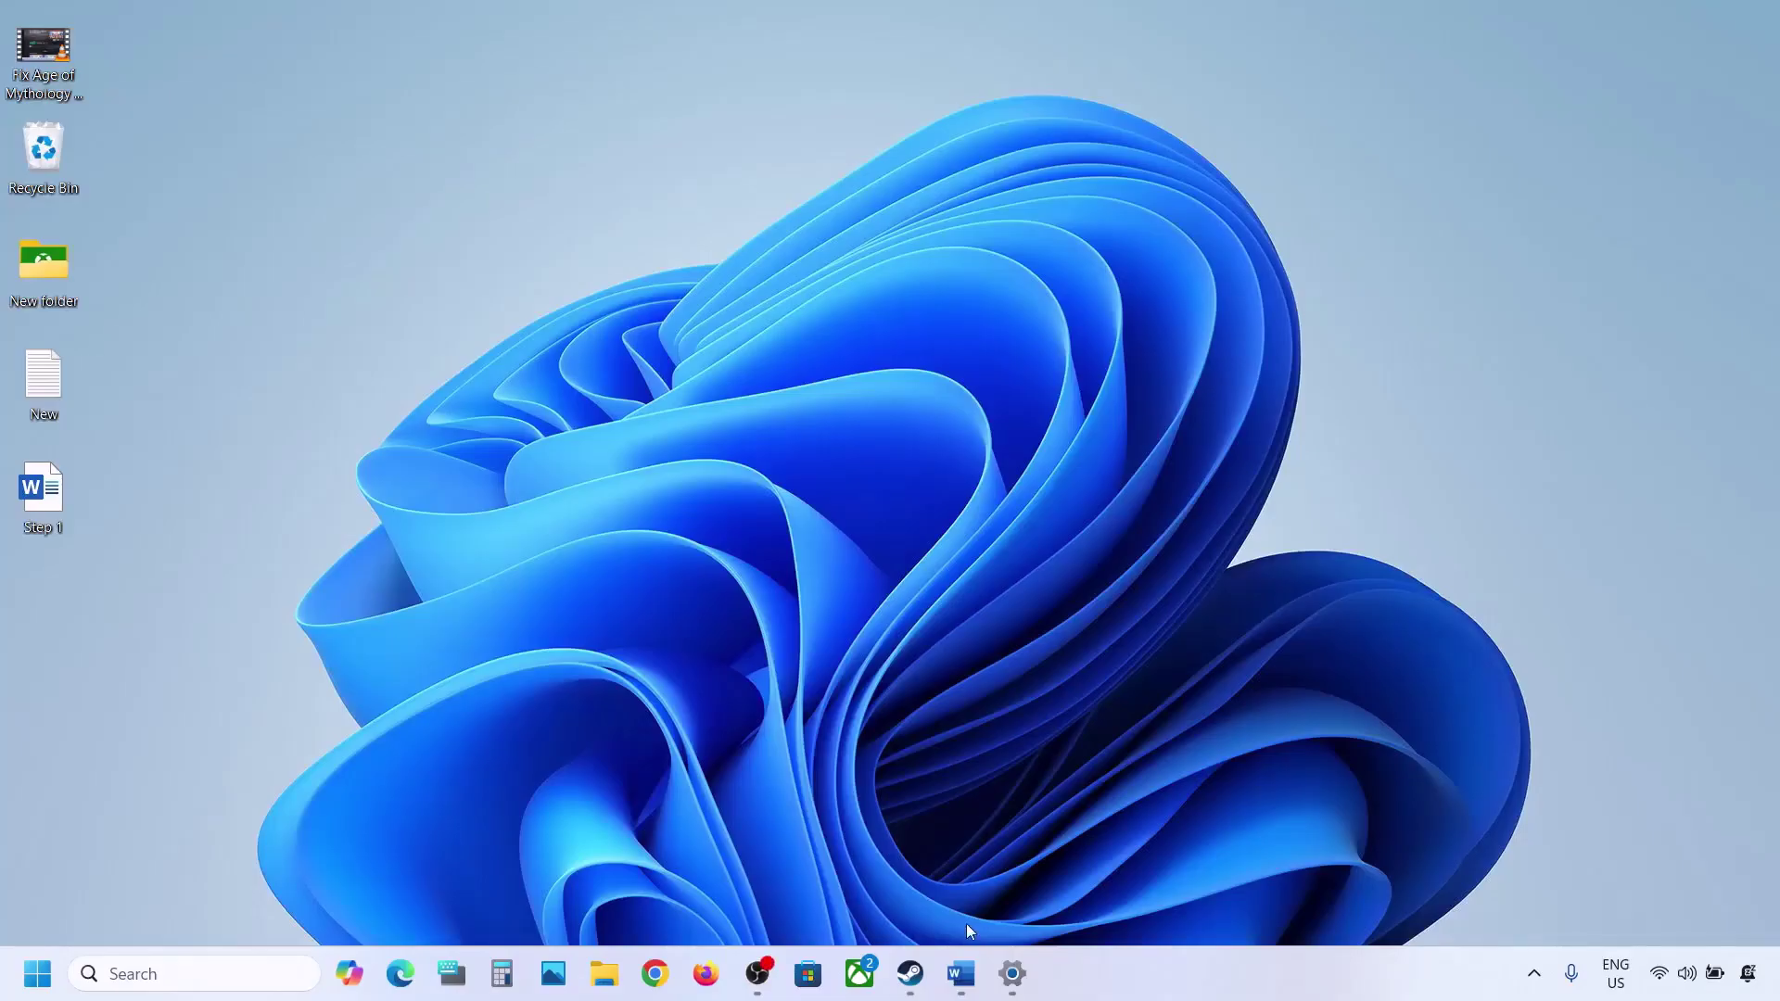
left_click(962, 974)
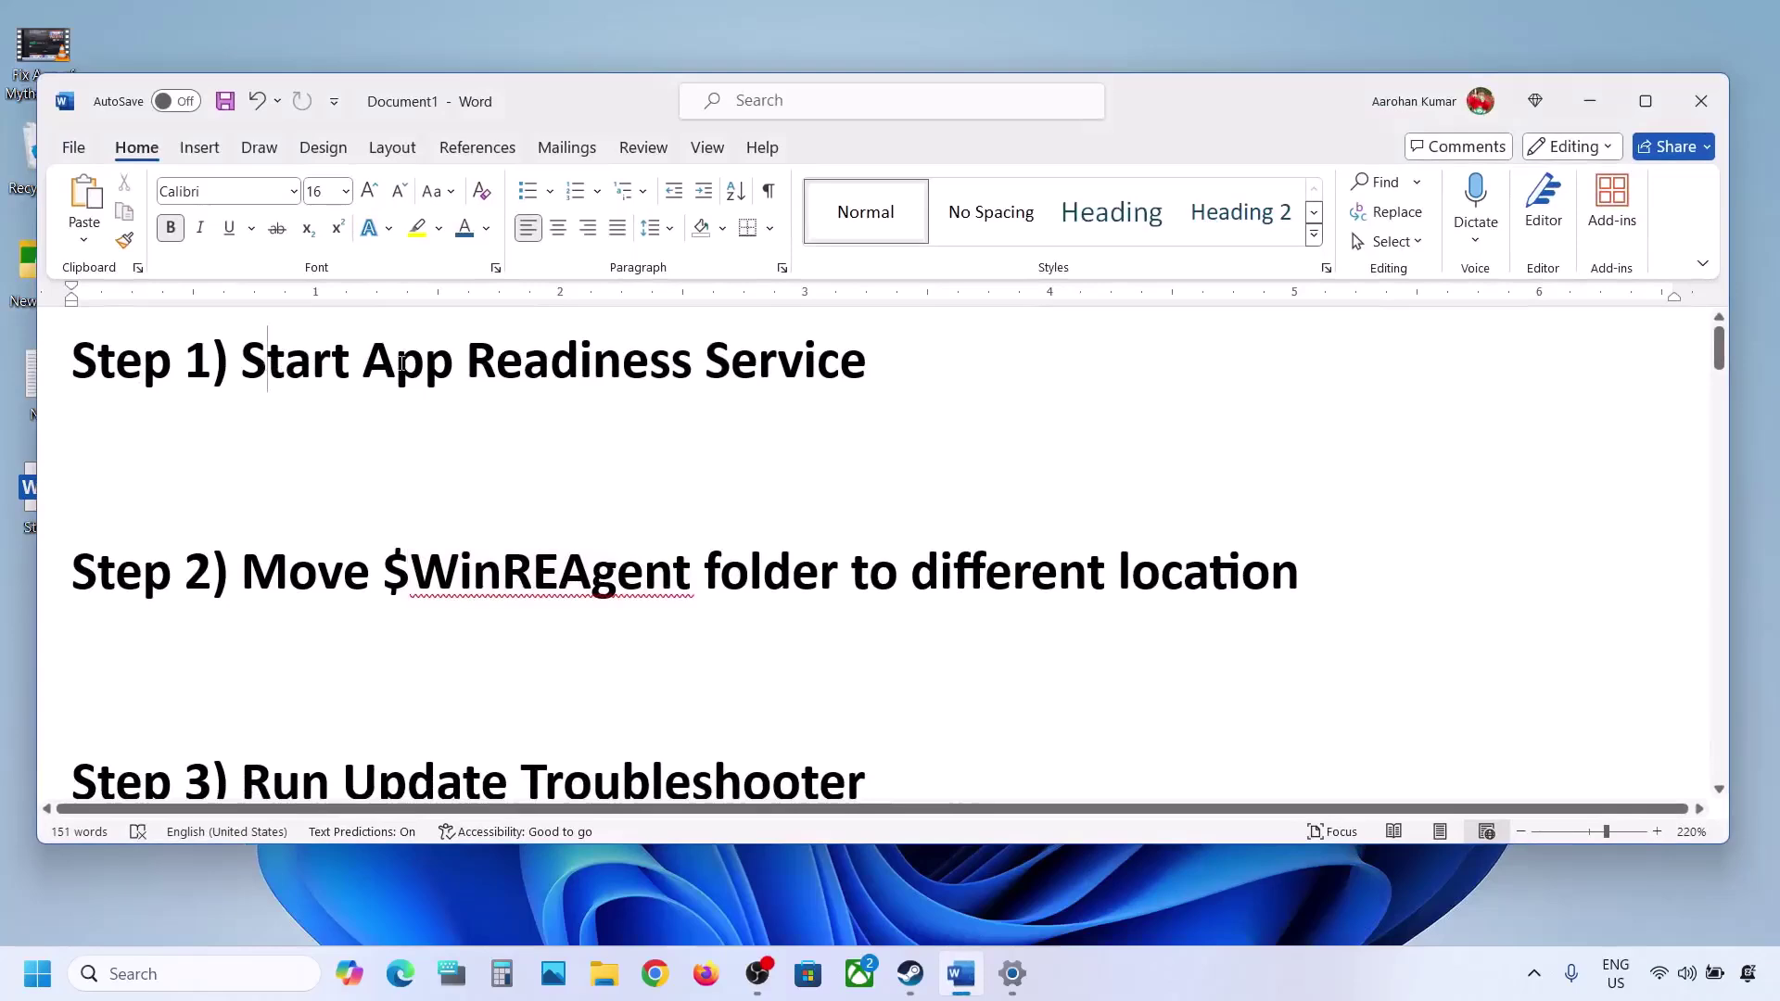
Following Step 1 in Word, open the Services console via a 'services' search
left_click_drag(401, 362, 877, 375)
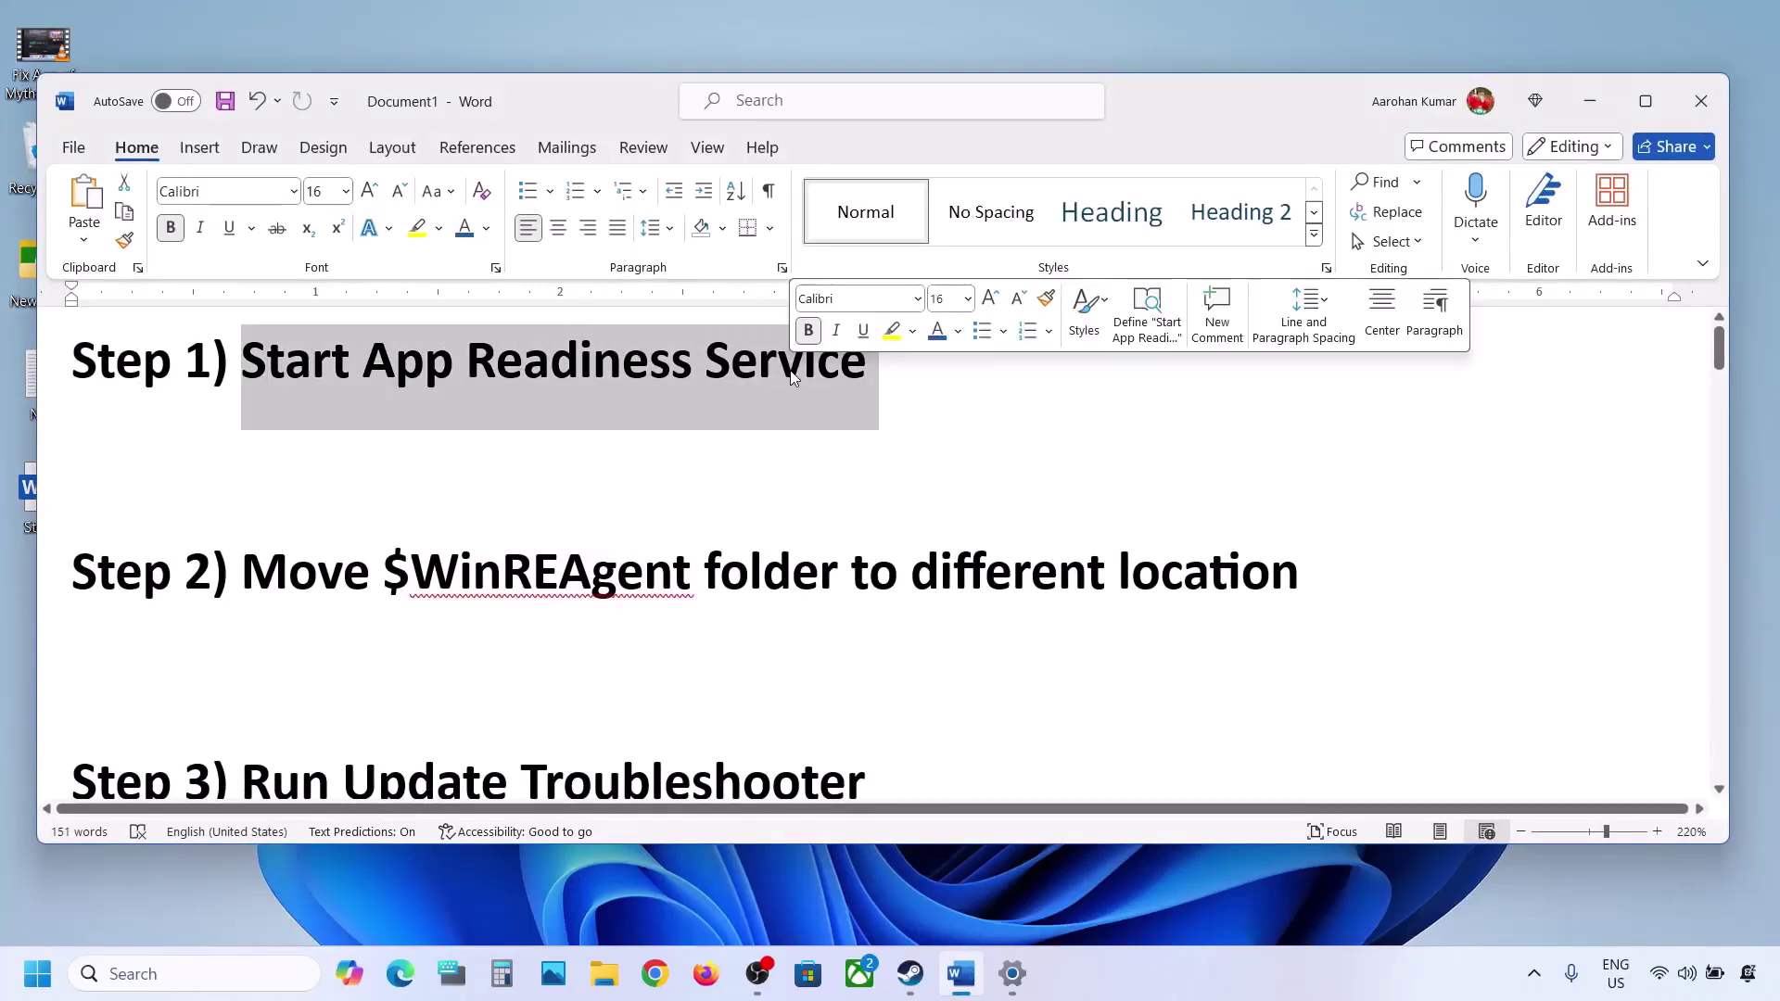
left_click(1588, 108)
left_click(262, 967)
type("services")
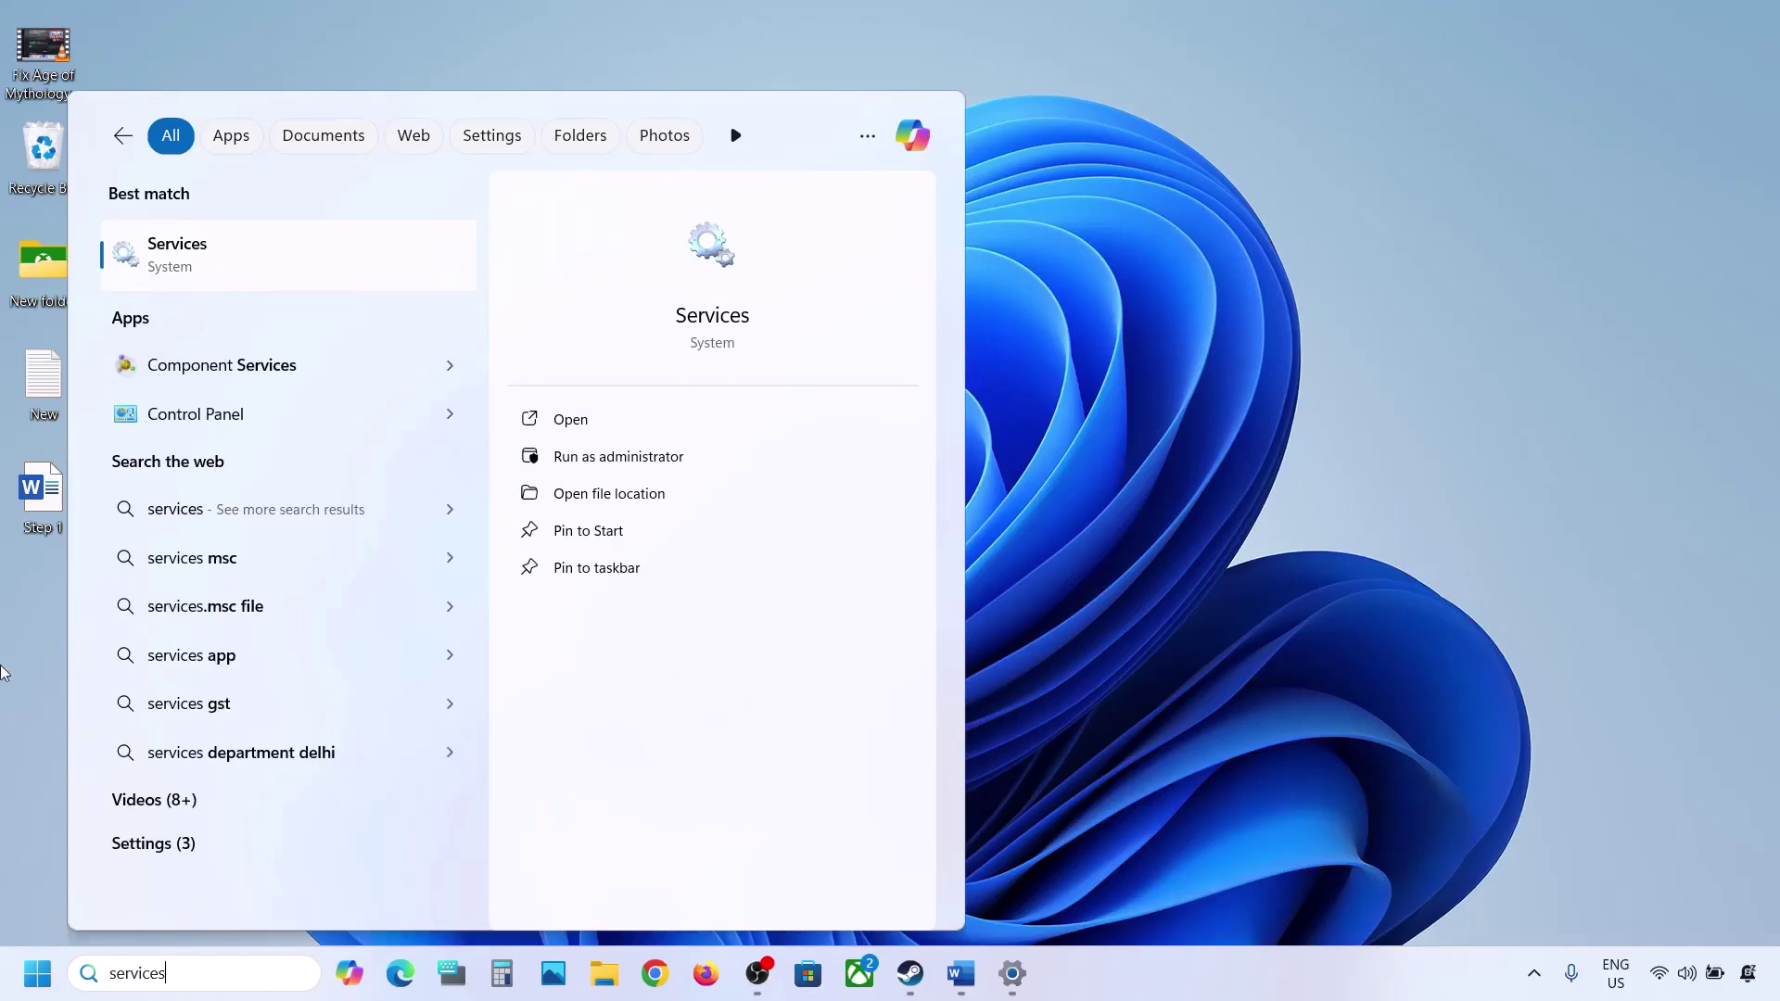
left_click(165, 269)
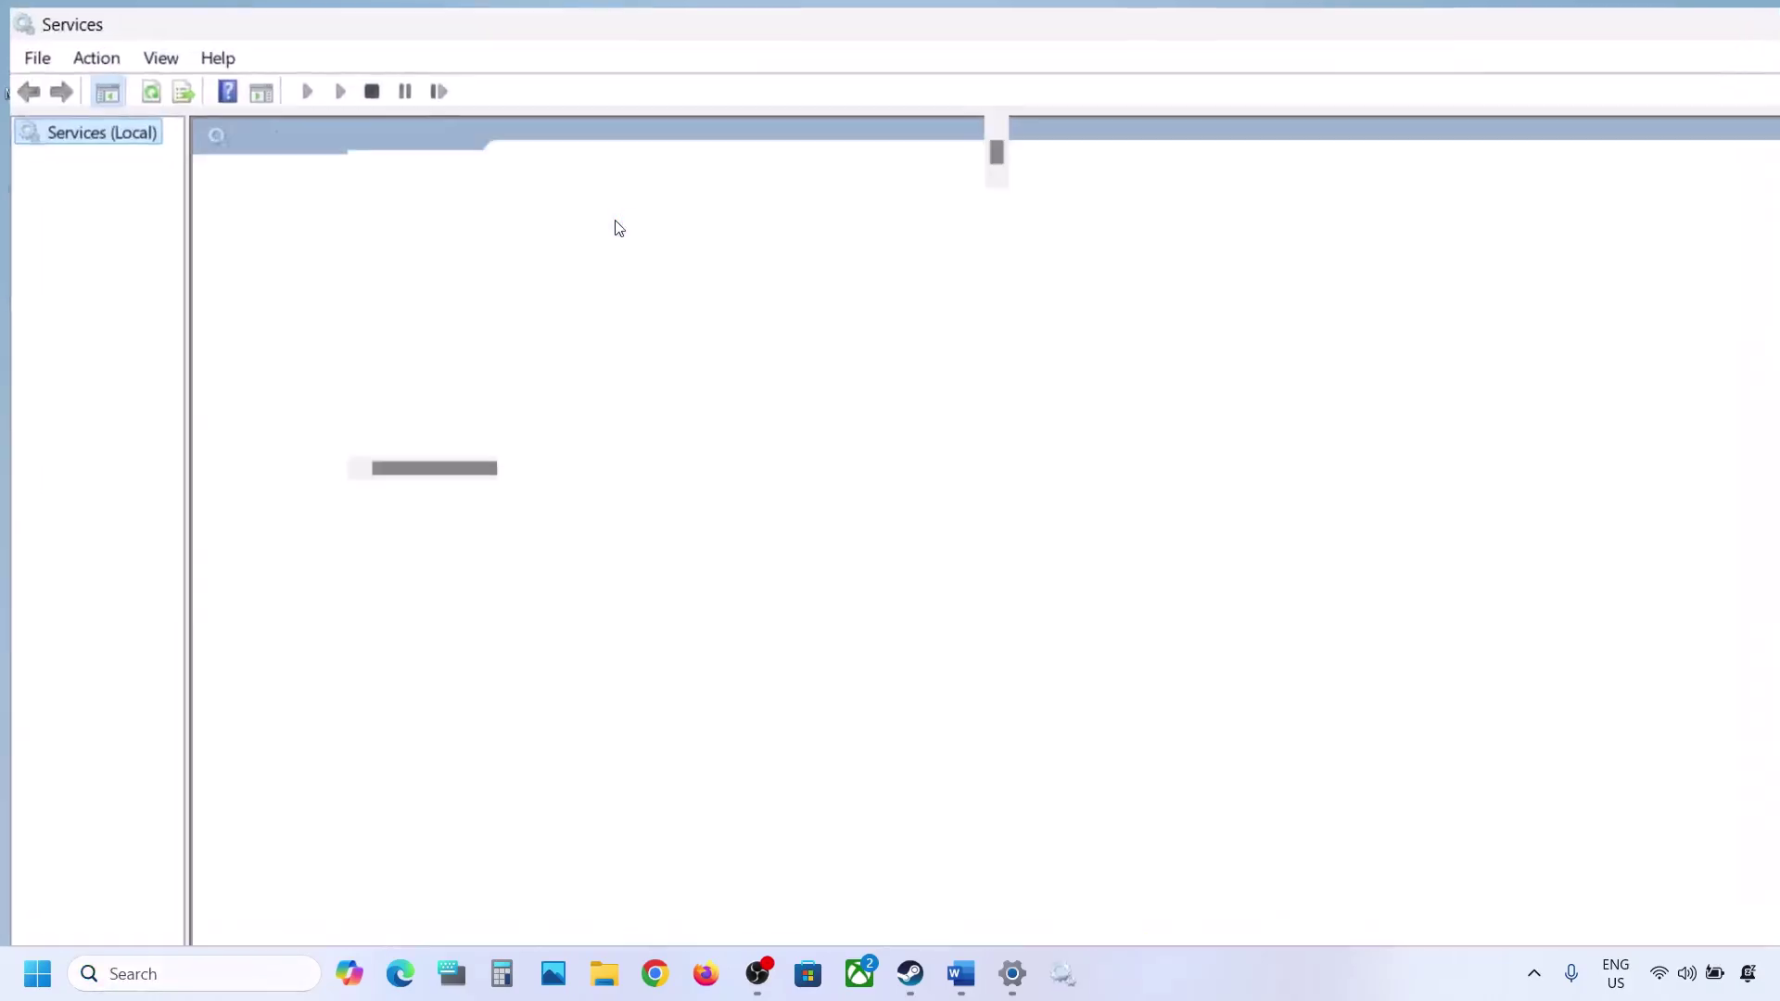
Set App Readiness startup type to Automatic, apply, and start the service
left_click(459, 291)
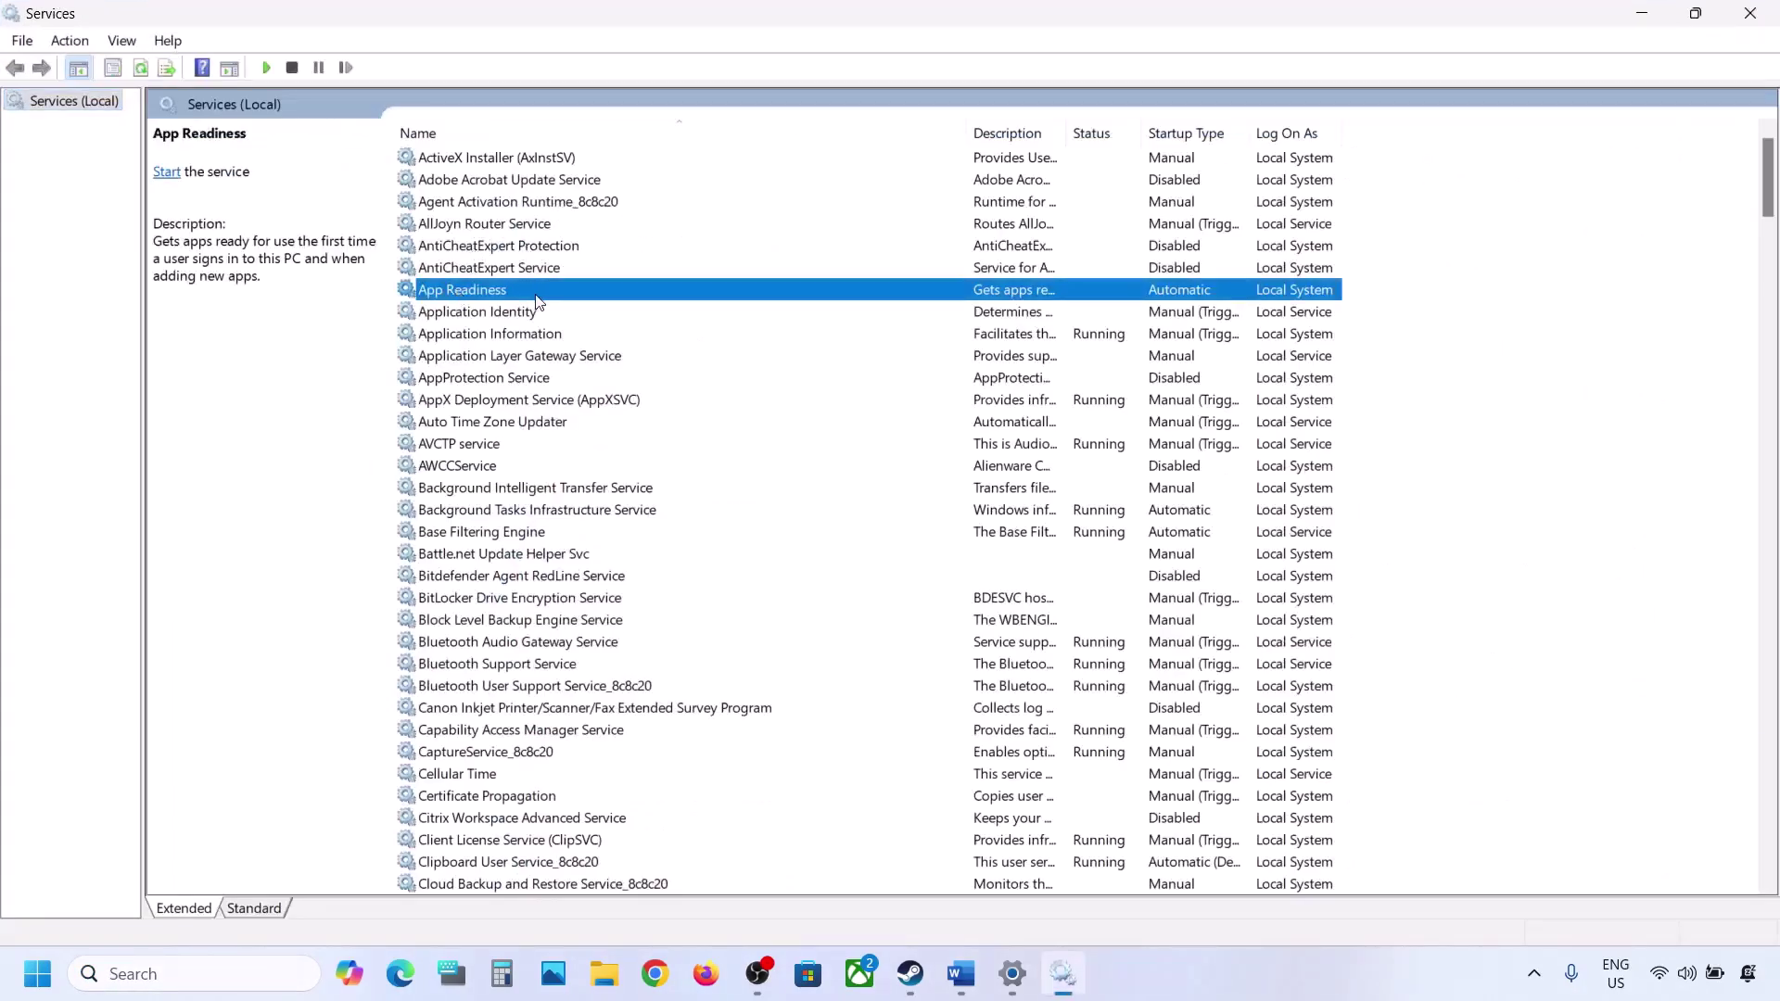
double_click(539, 295)
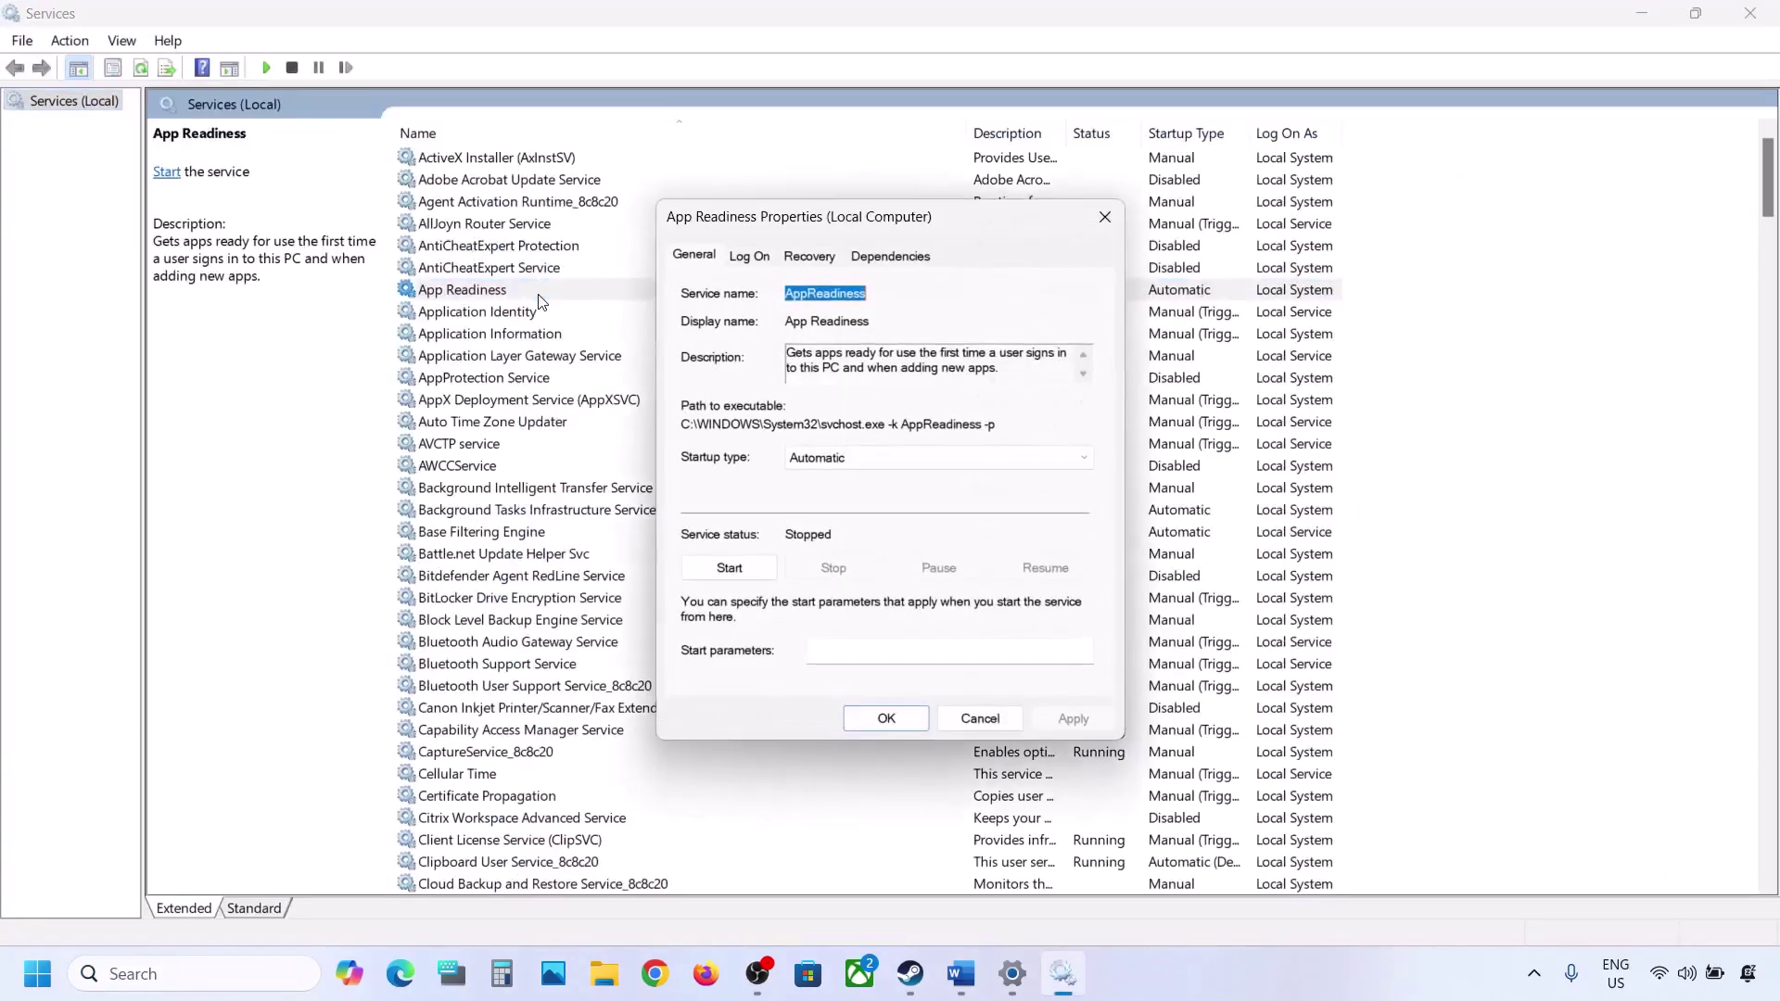
left_click(857, 462)
left_click(846, 496)
left_click(1059, 721)
left_click(730, 569)
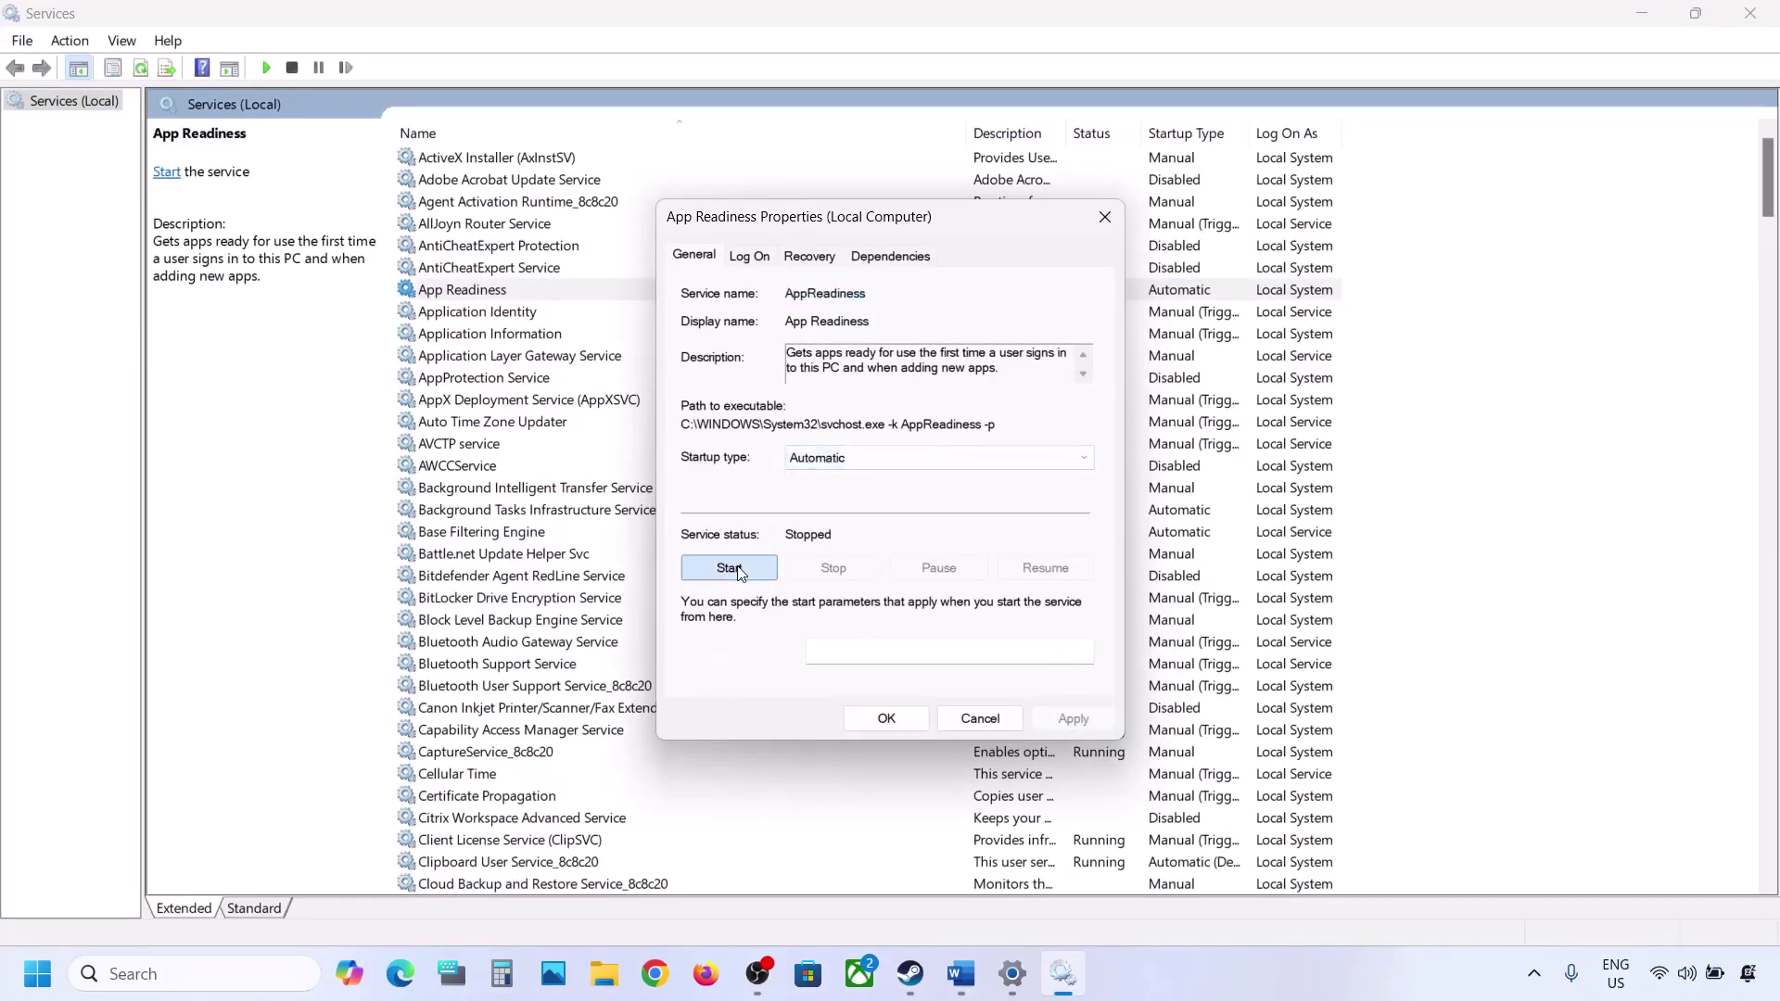
left_click(899, 725)
Close Services and, per Step 2, open the OS (C:) drive in File Explorer
left_click(1749, 13)
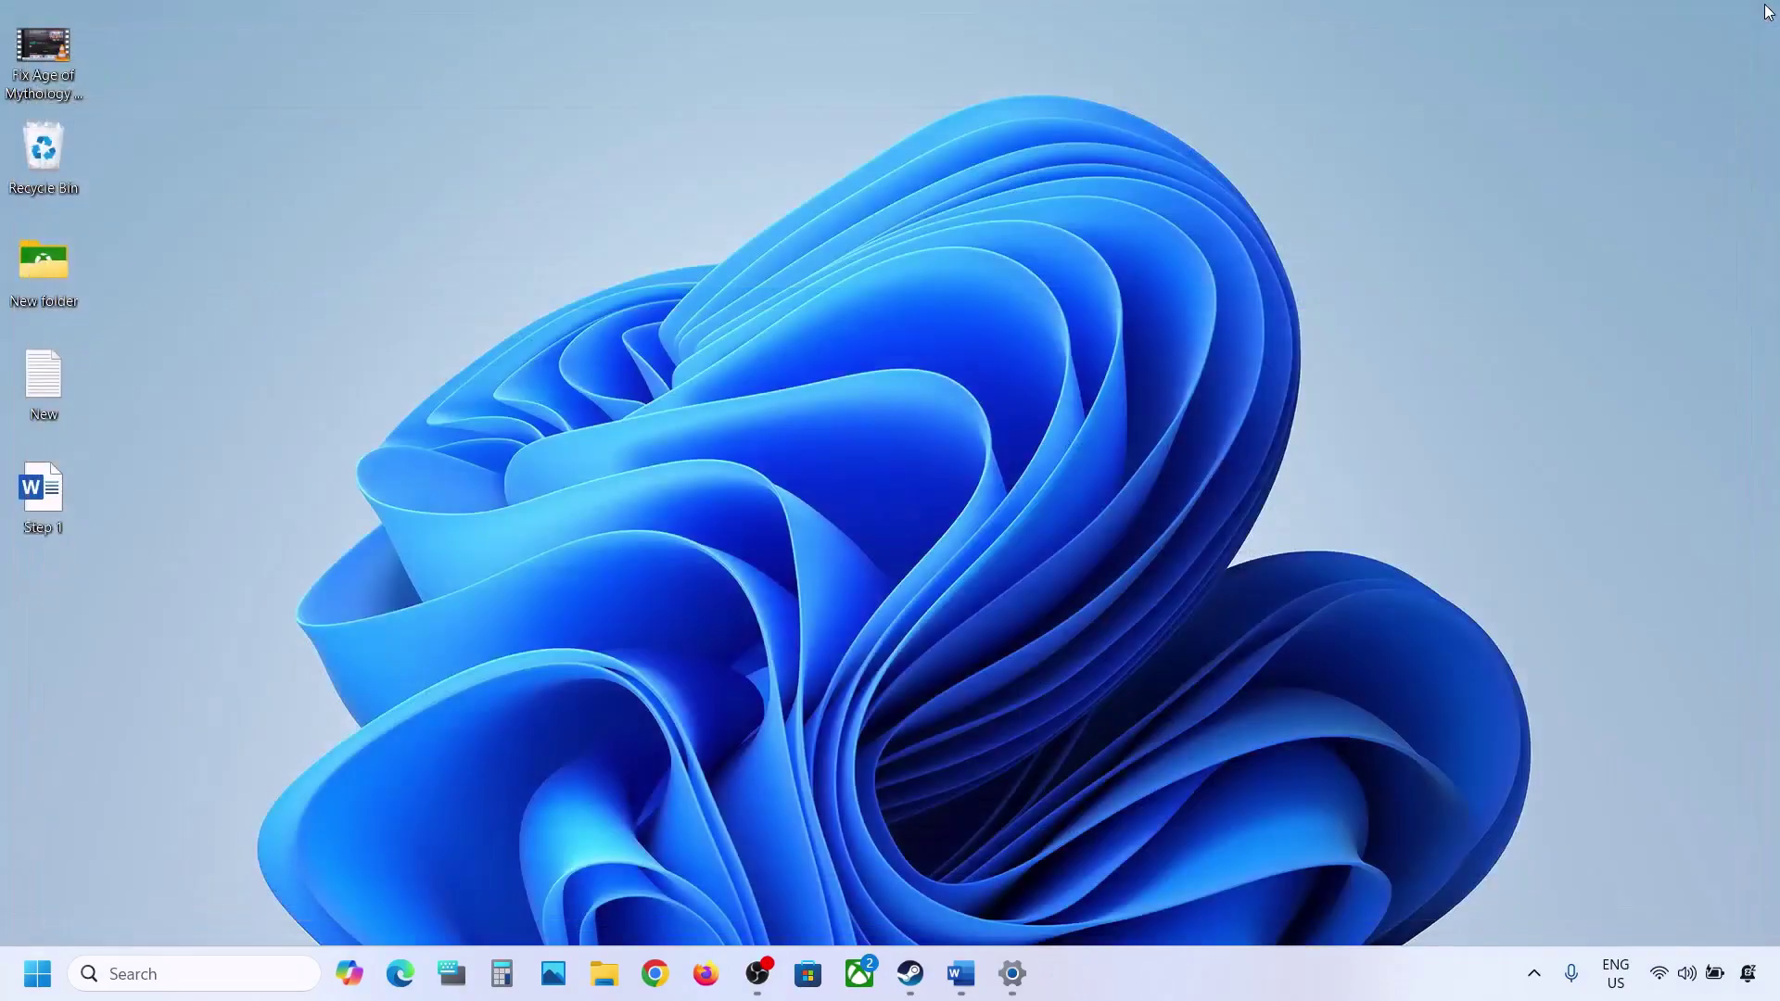
left_click(962, 992)
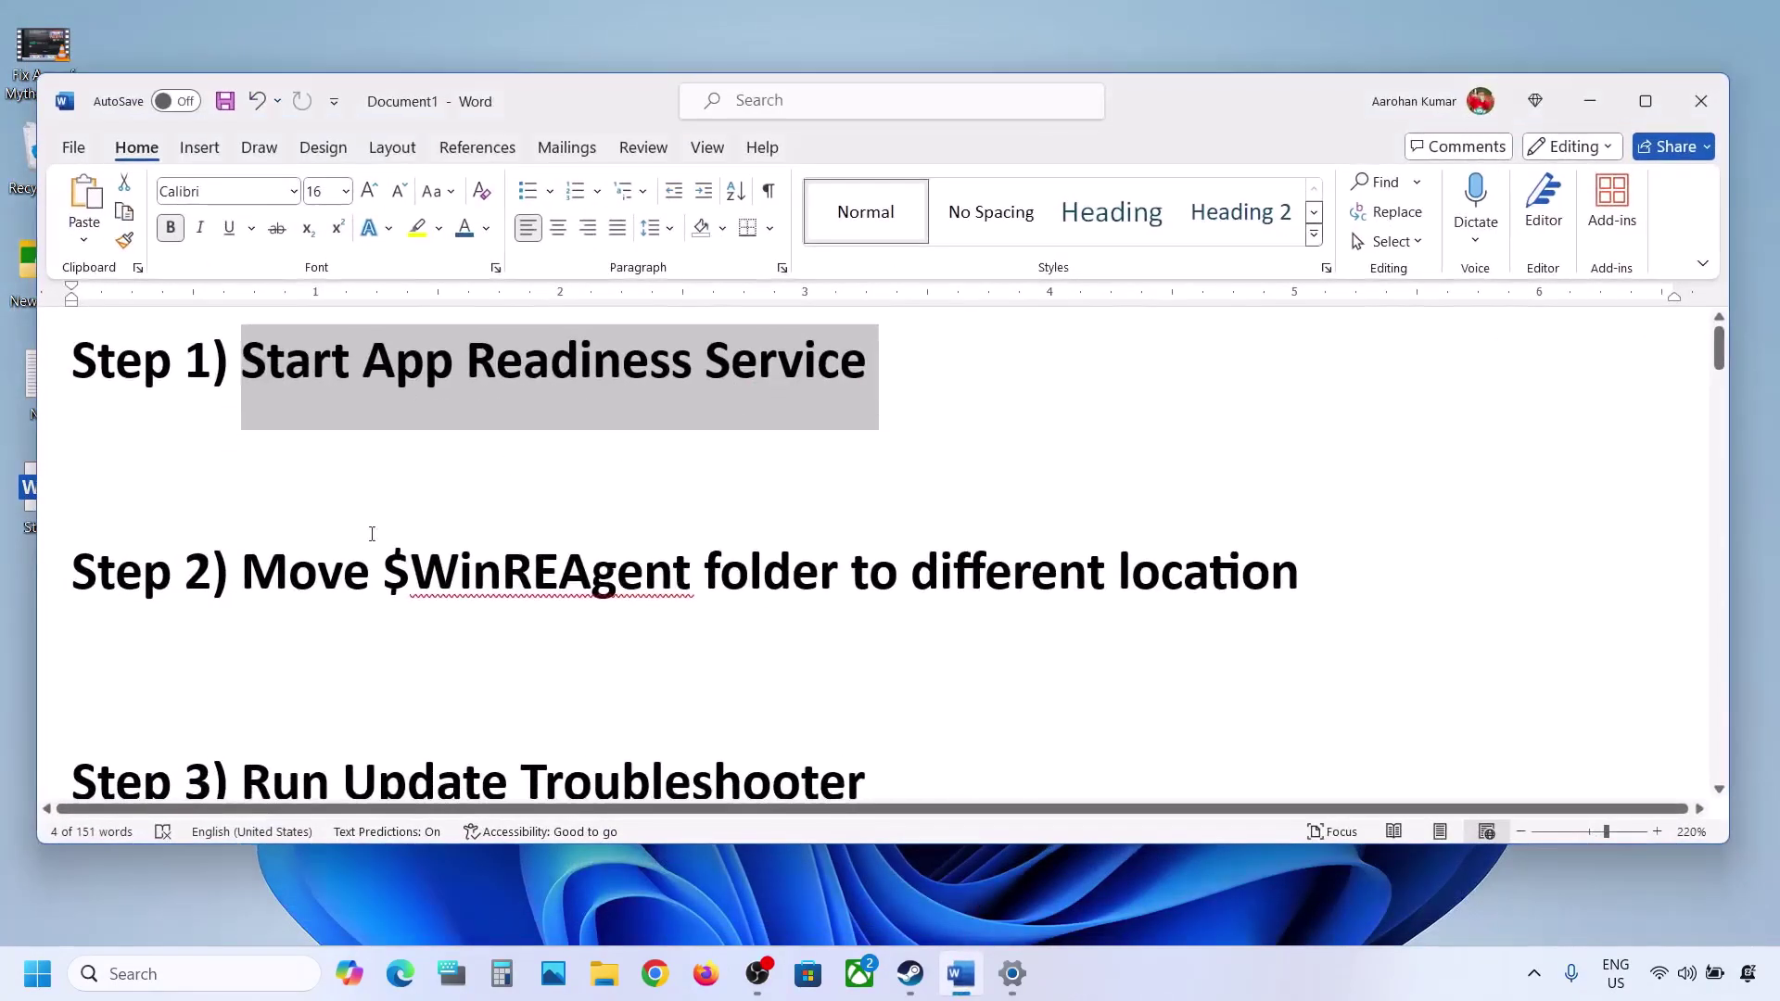
left_click_drag(384, 561, 645, 554)
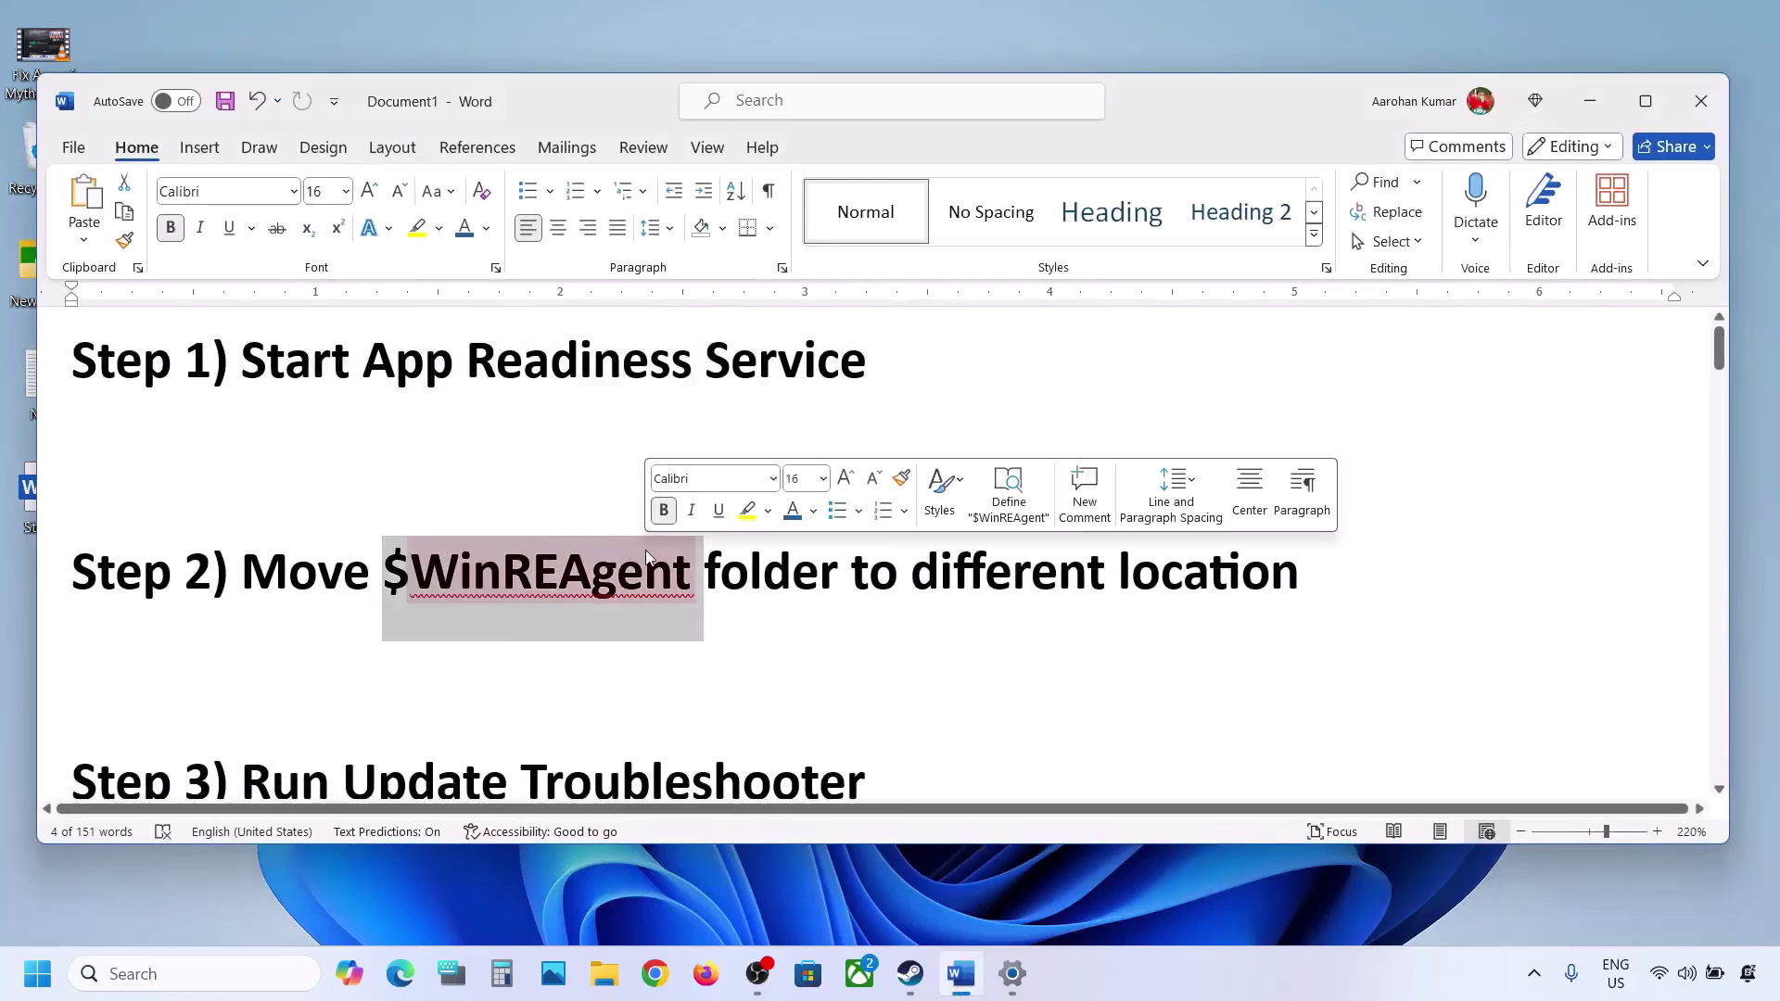
left_click(605, 990)
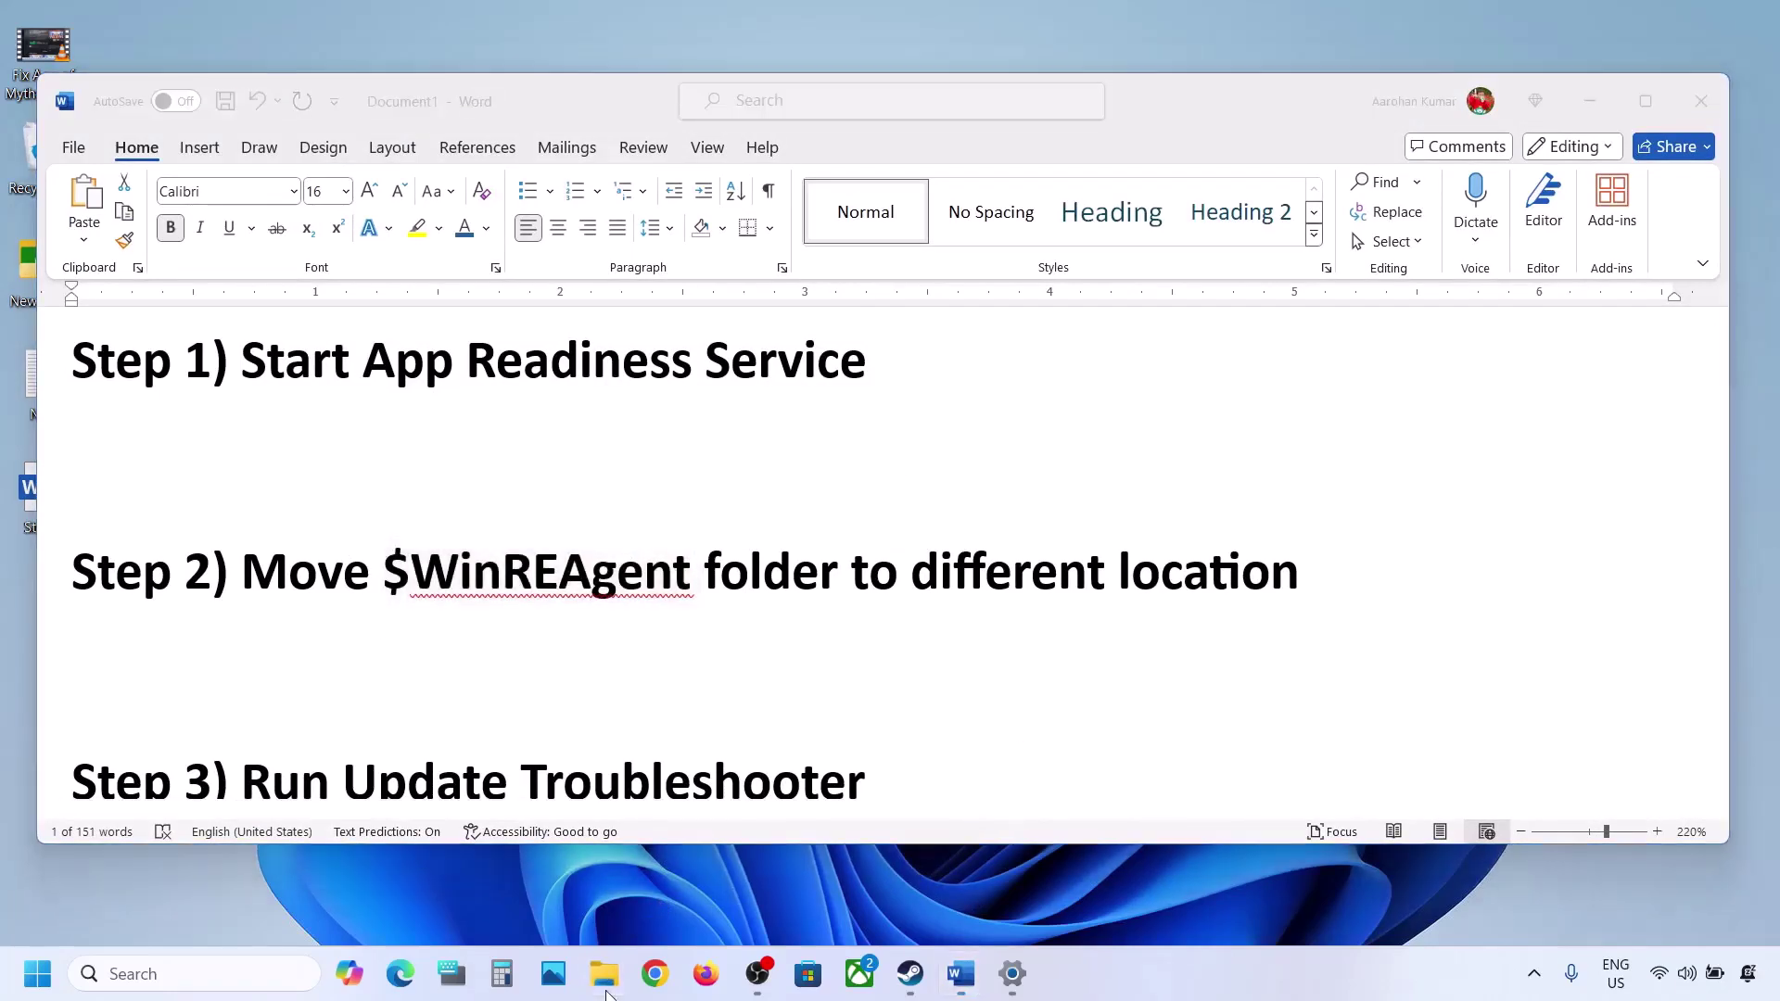
left_click(109, 538)
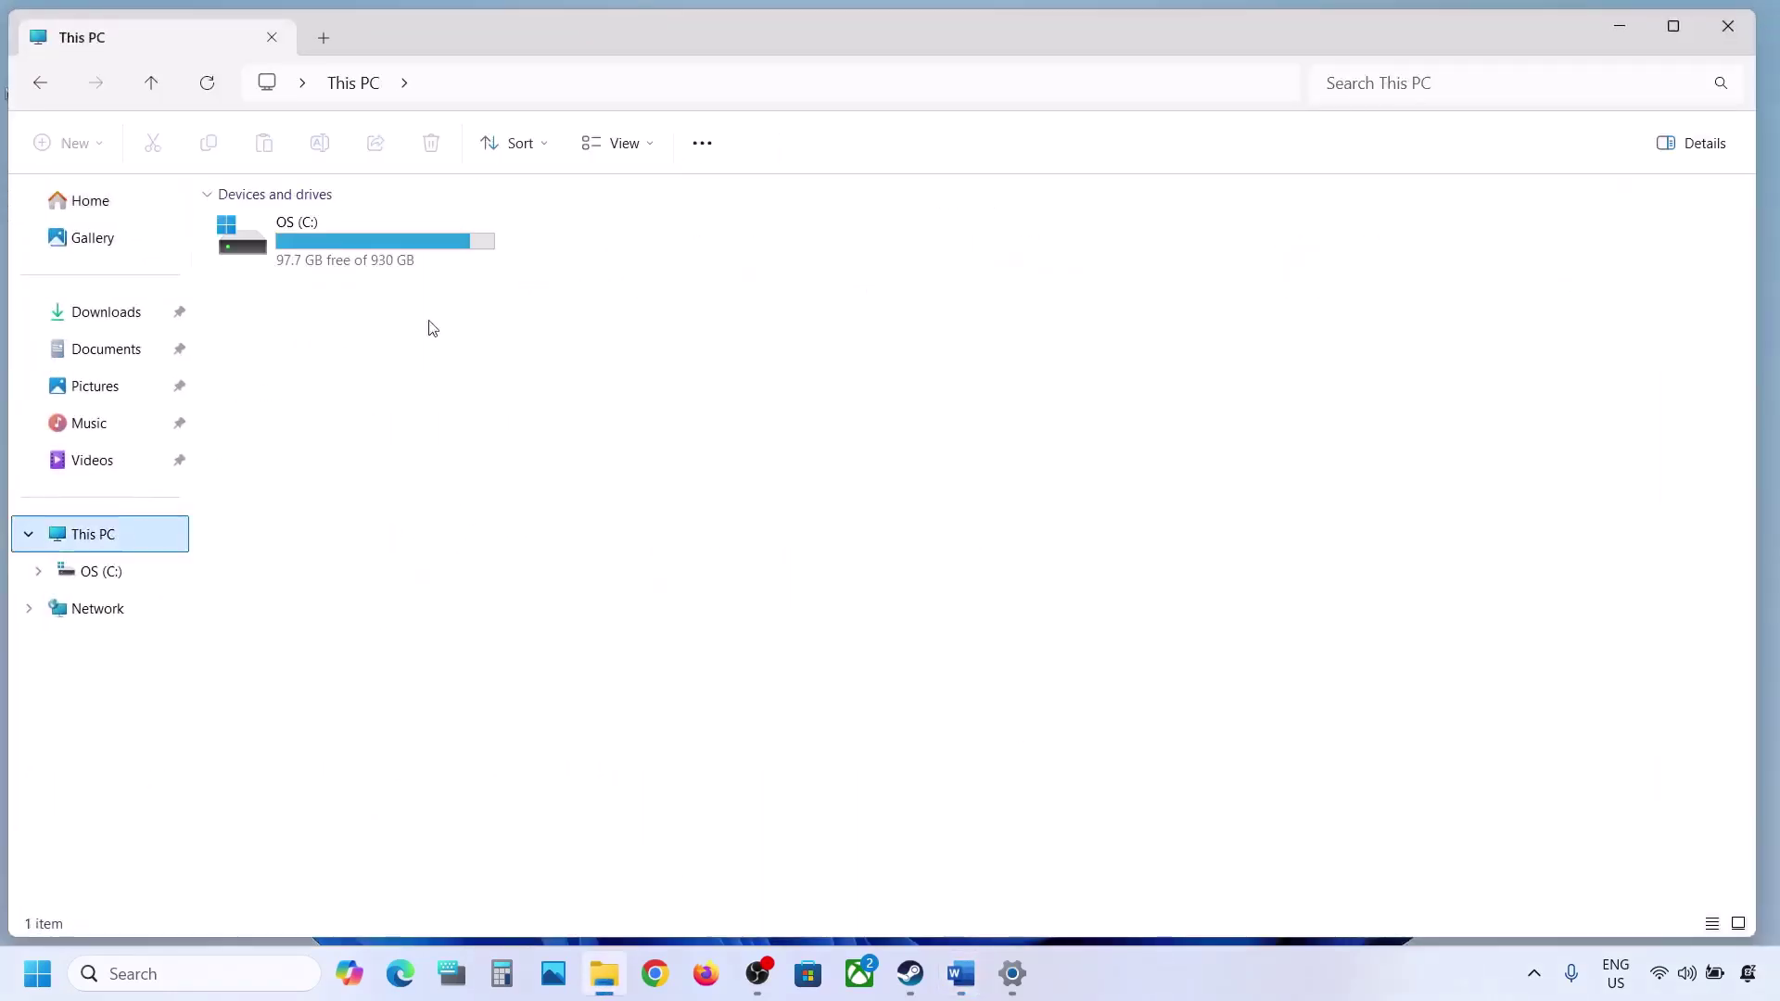
double_click(377, 243)
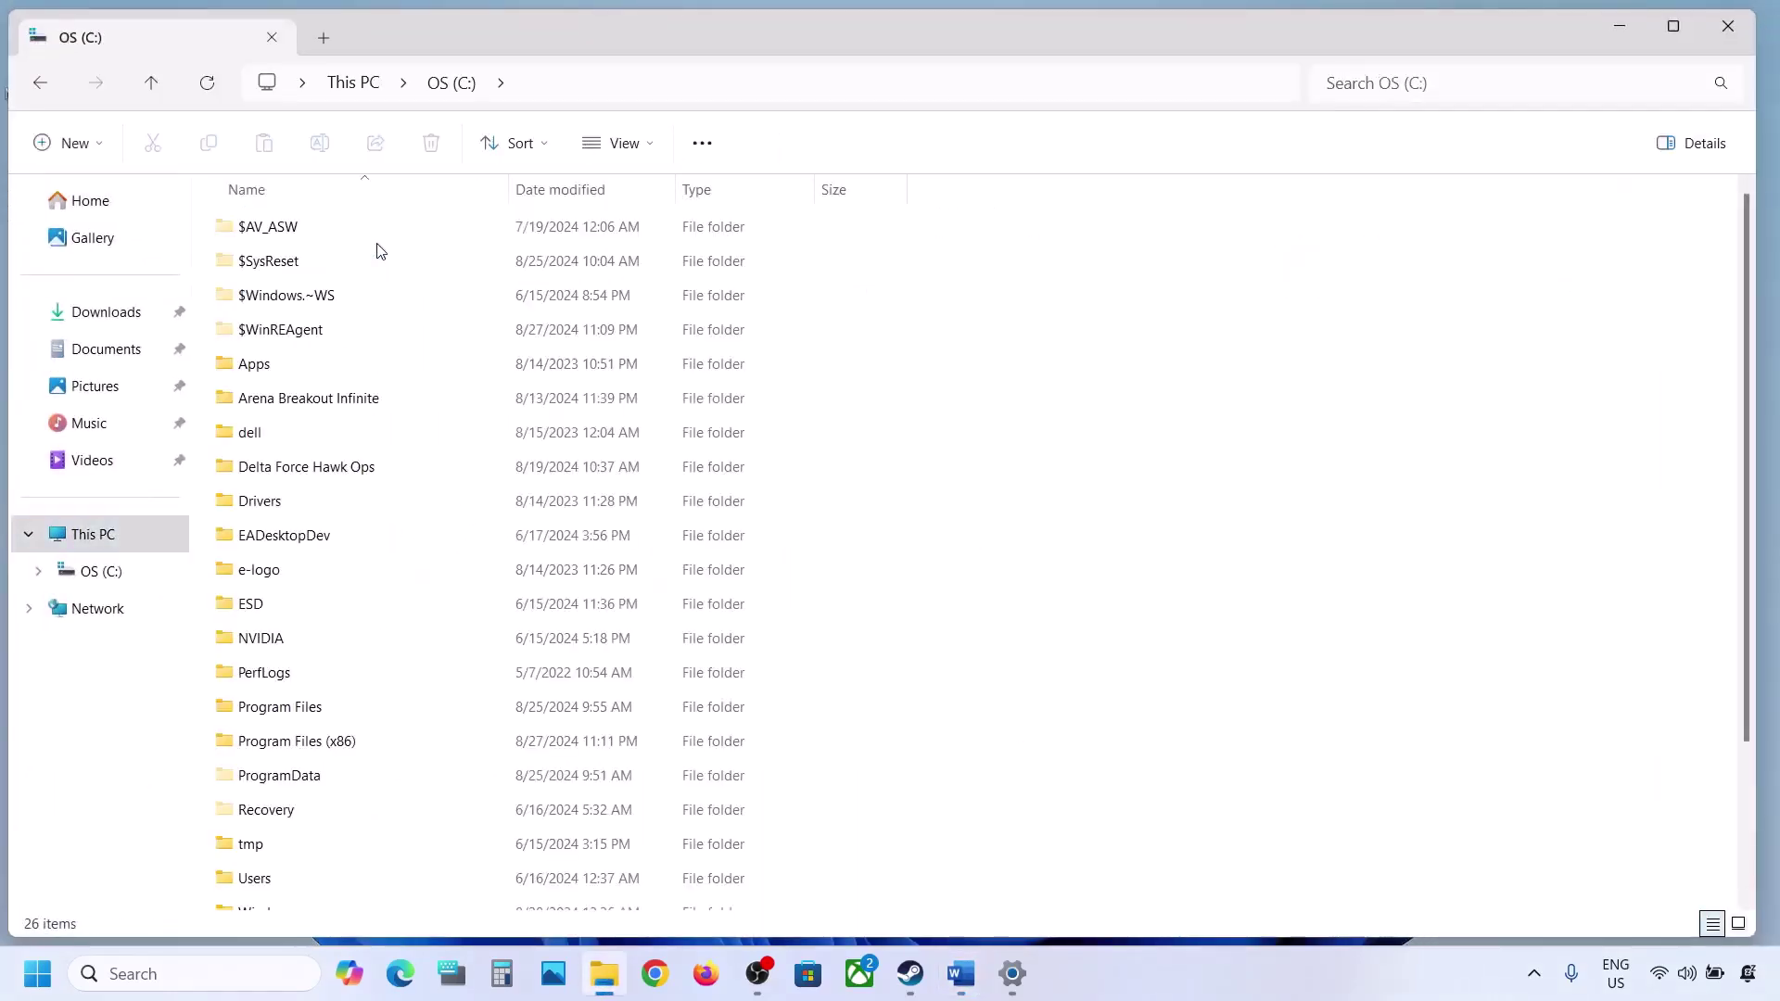
Select the $WinREAgent folder and adjust File Explorer's Show view options
left_click(294, 347)
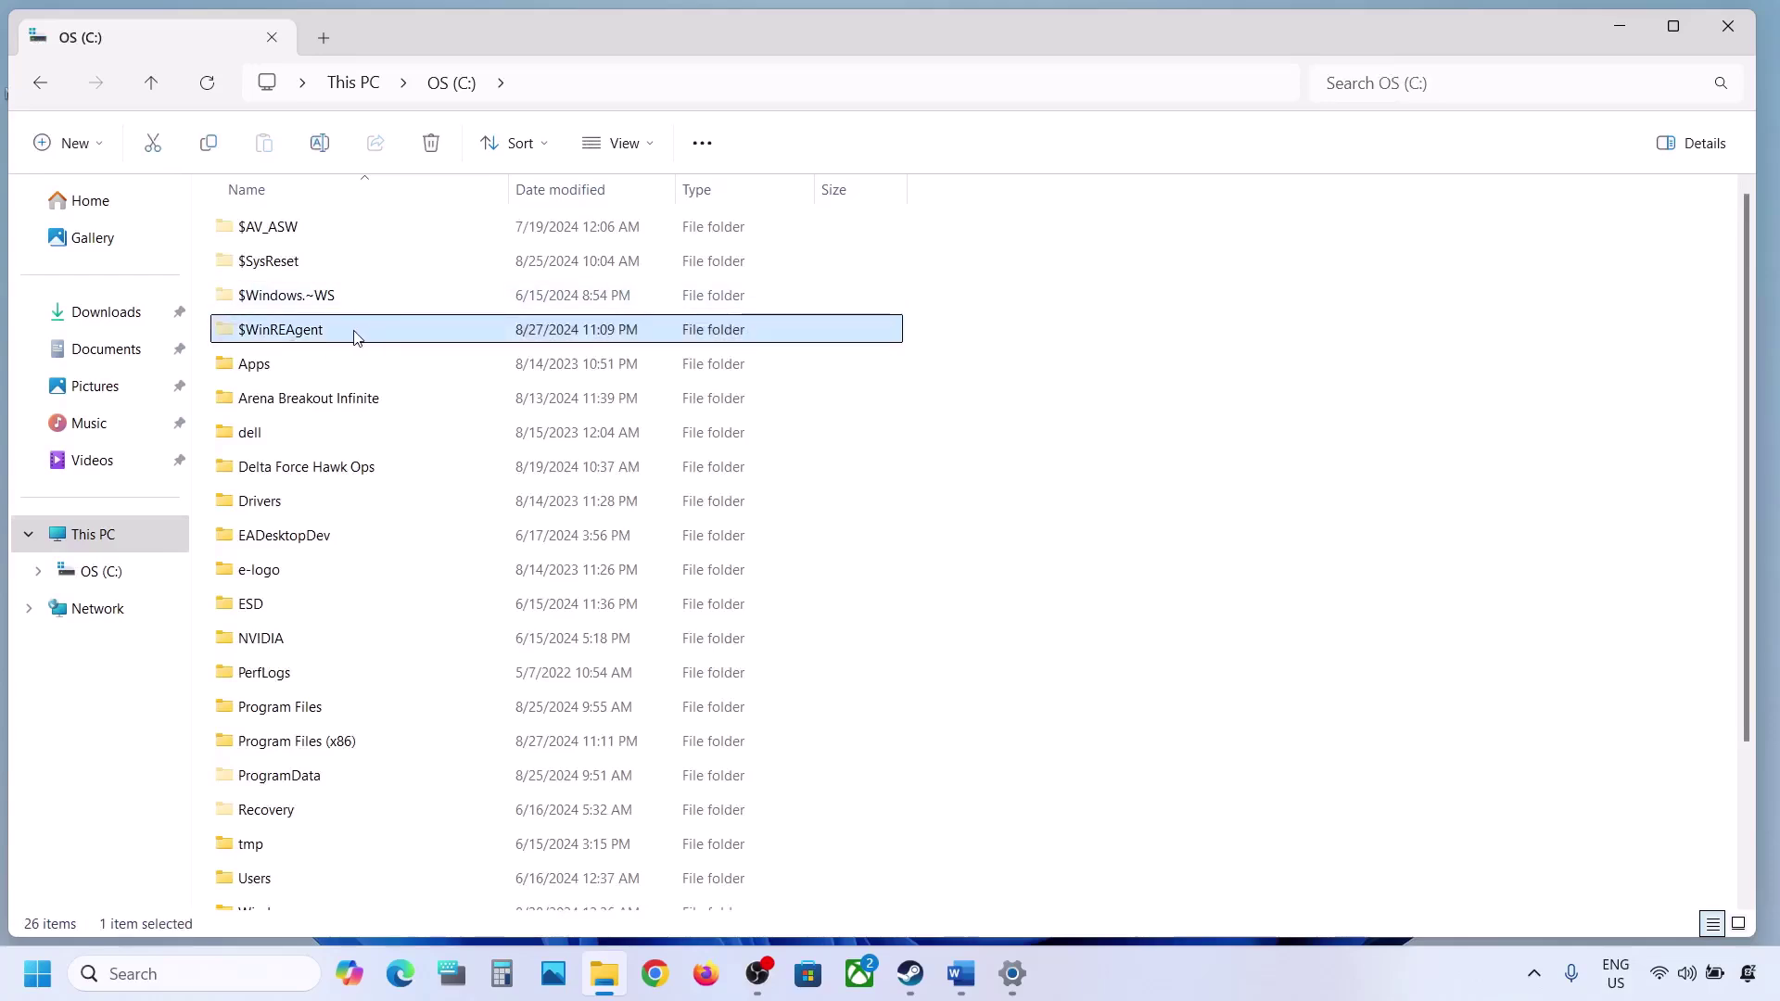
mouse_move(356, 337)
left_click(652, 147)
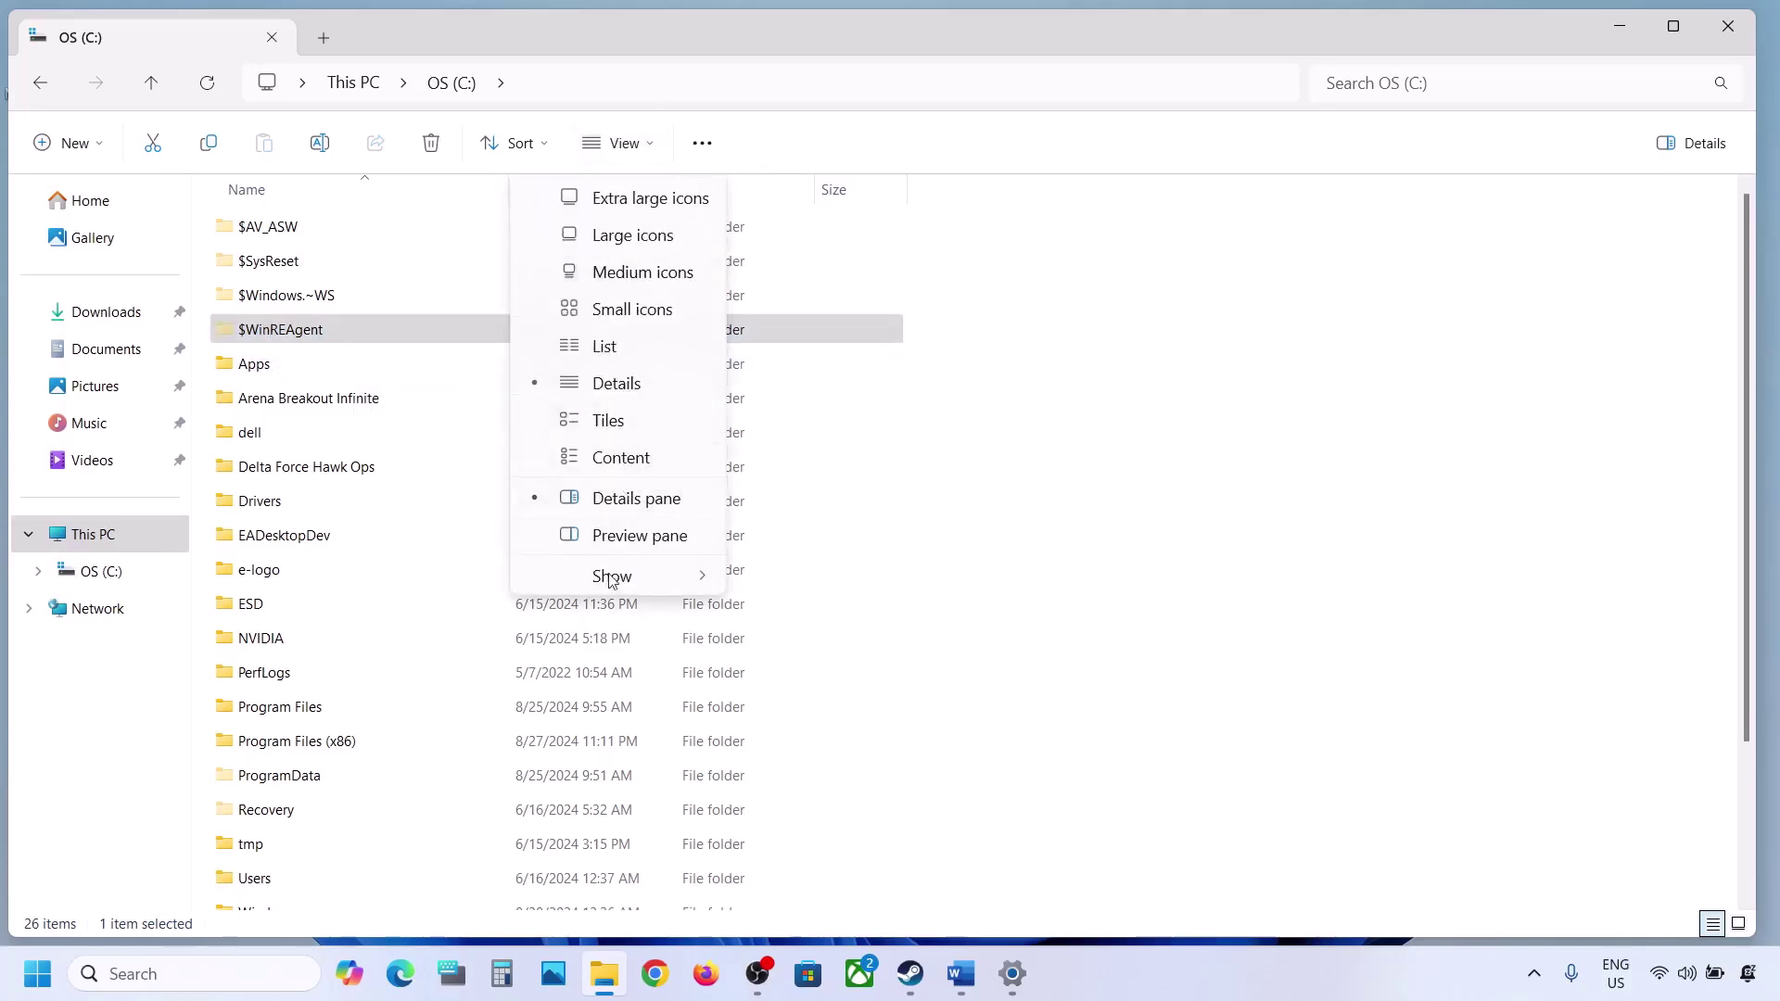
left_click(612, 575)
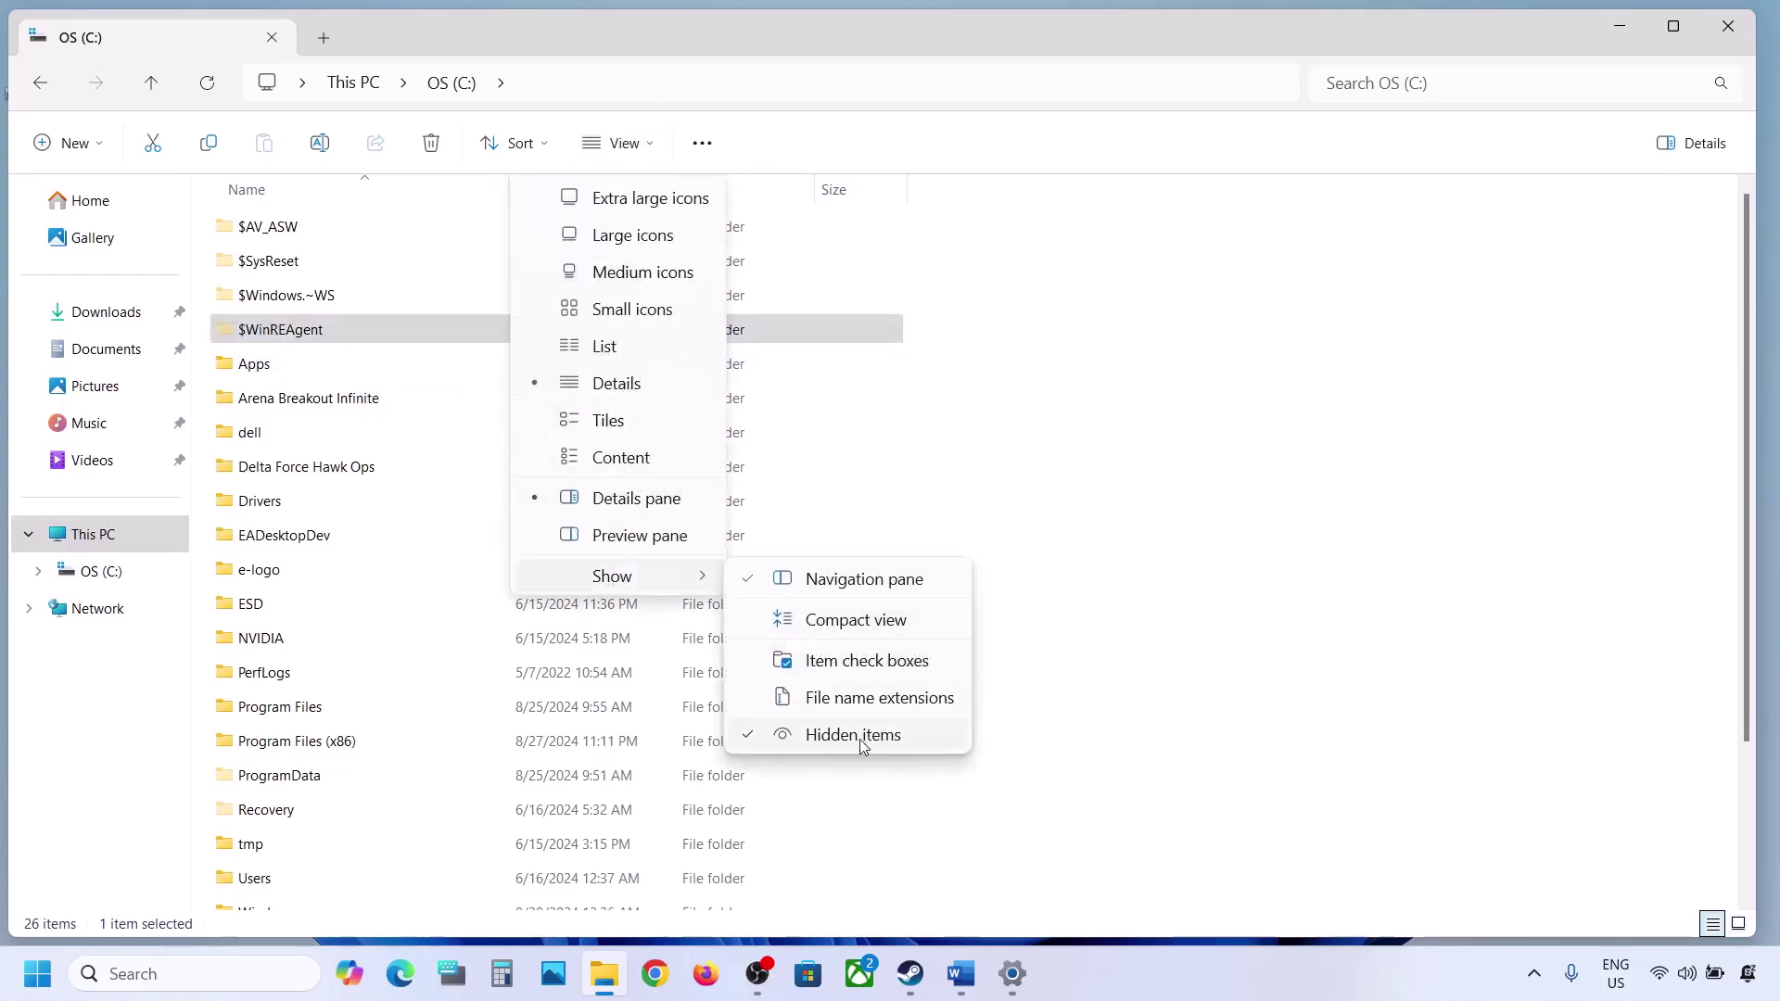
left_click(249, 332)
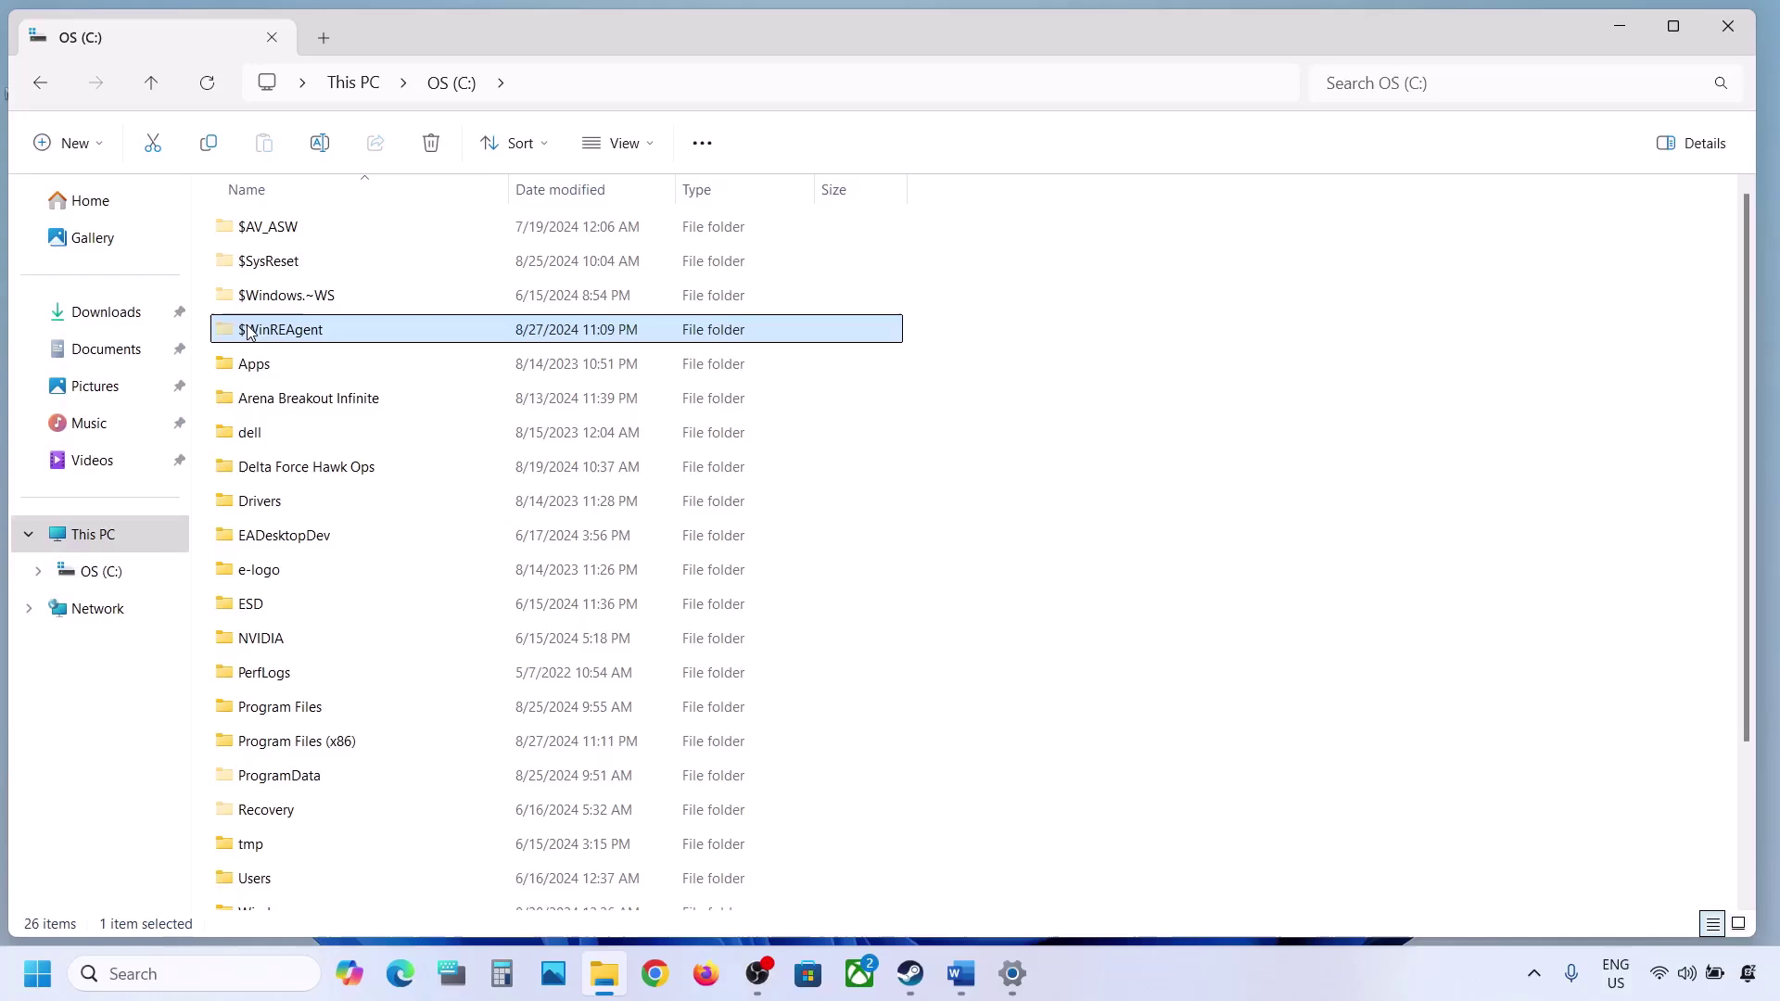
Back up the $WinREAgent folder by copying it to the desktop
right_click(330, 336)
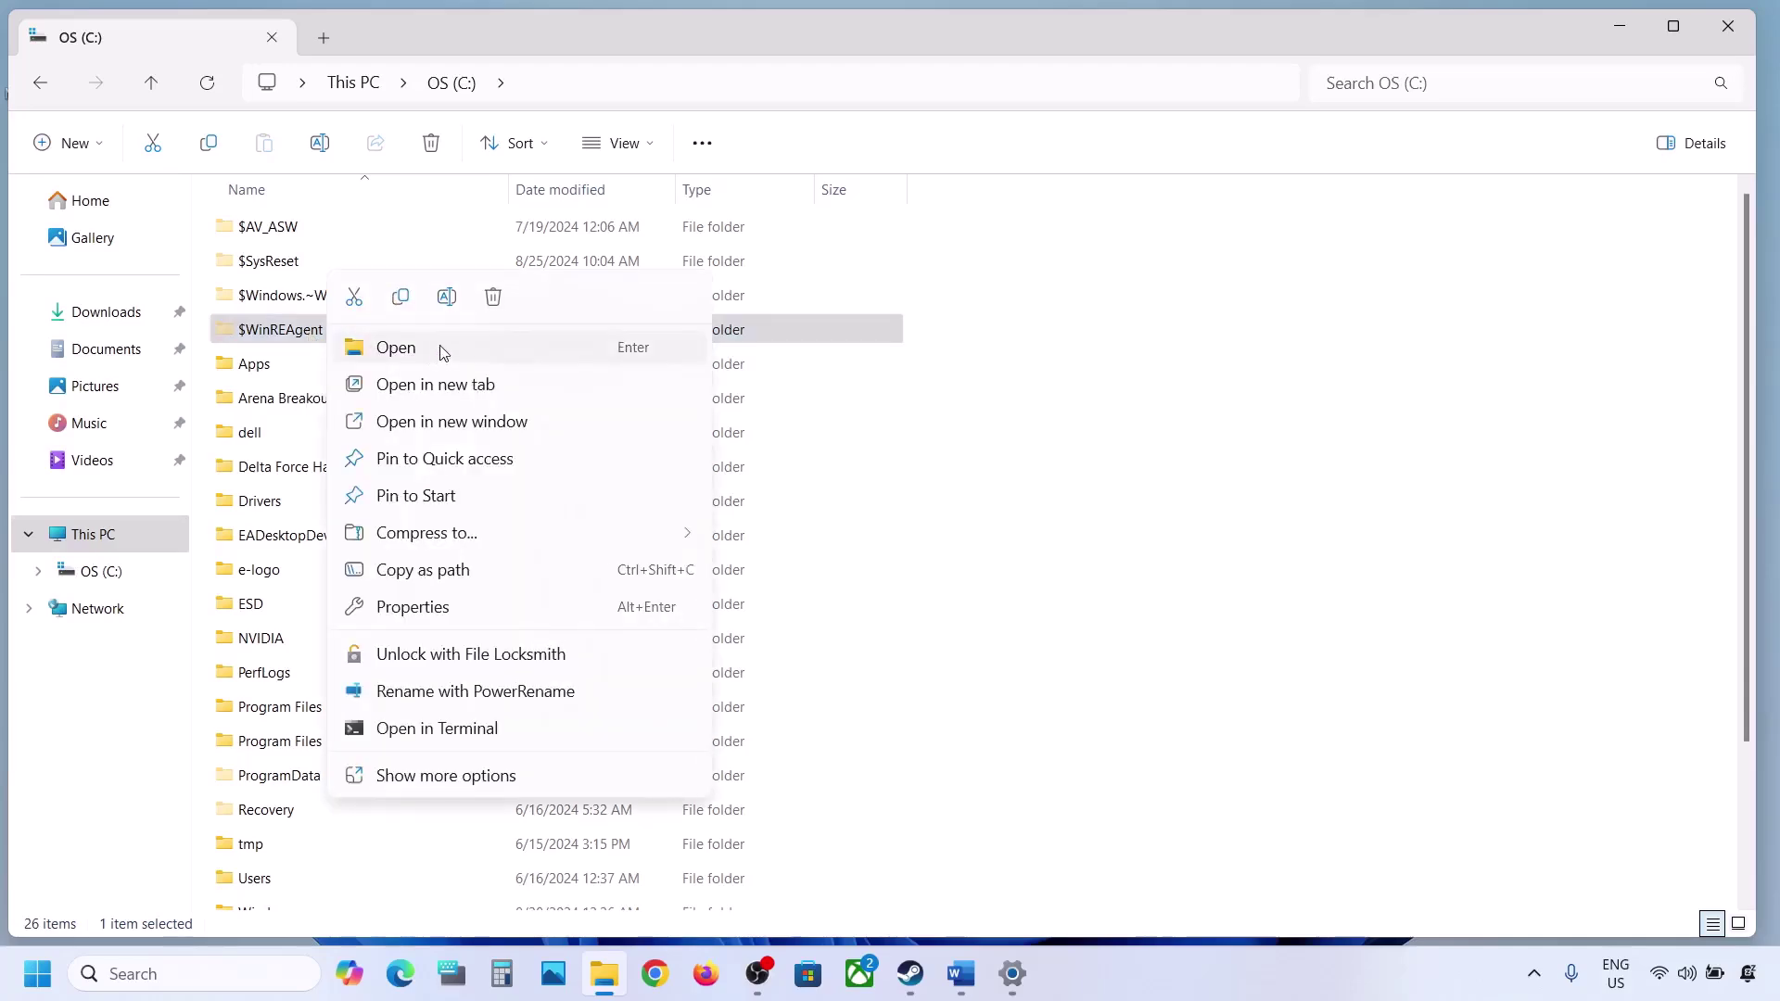
left_click(401, 300)
key("super+d")
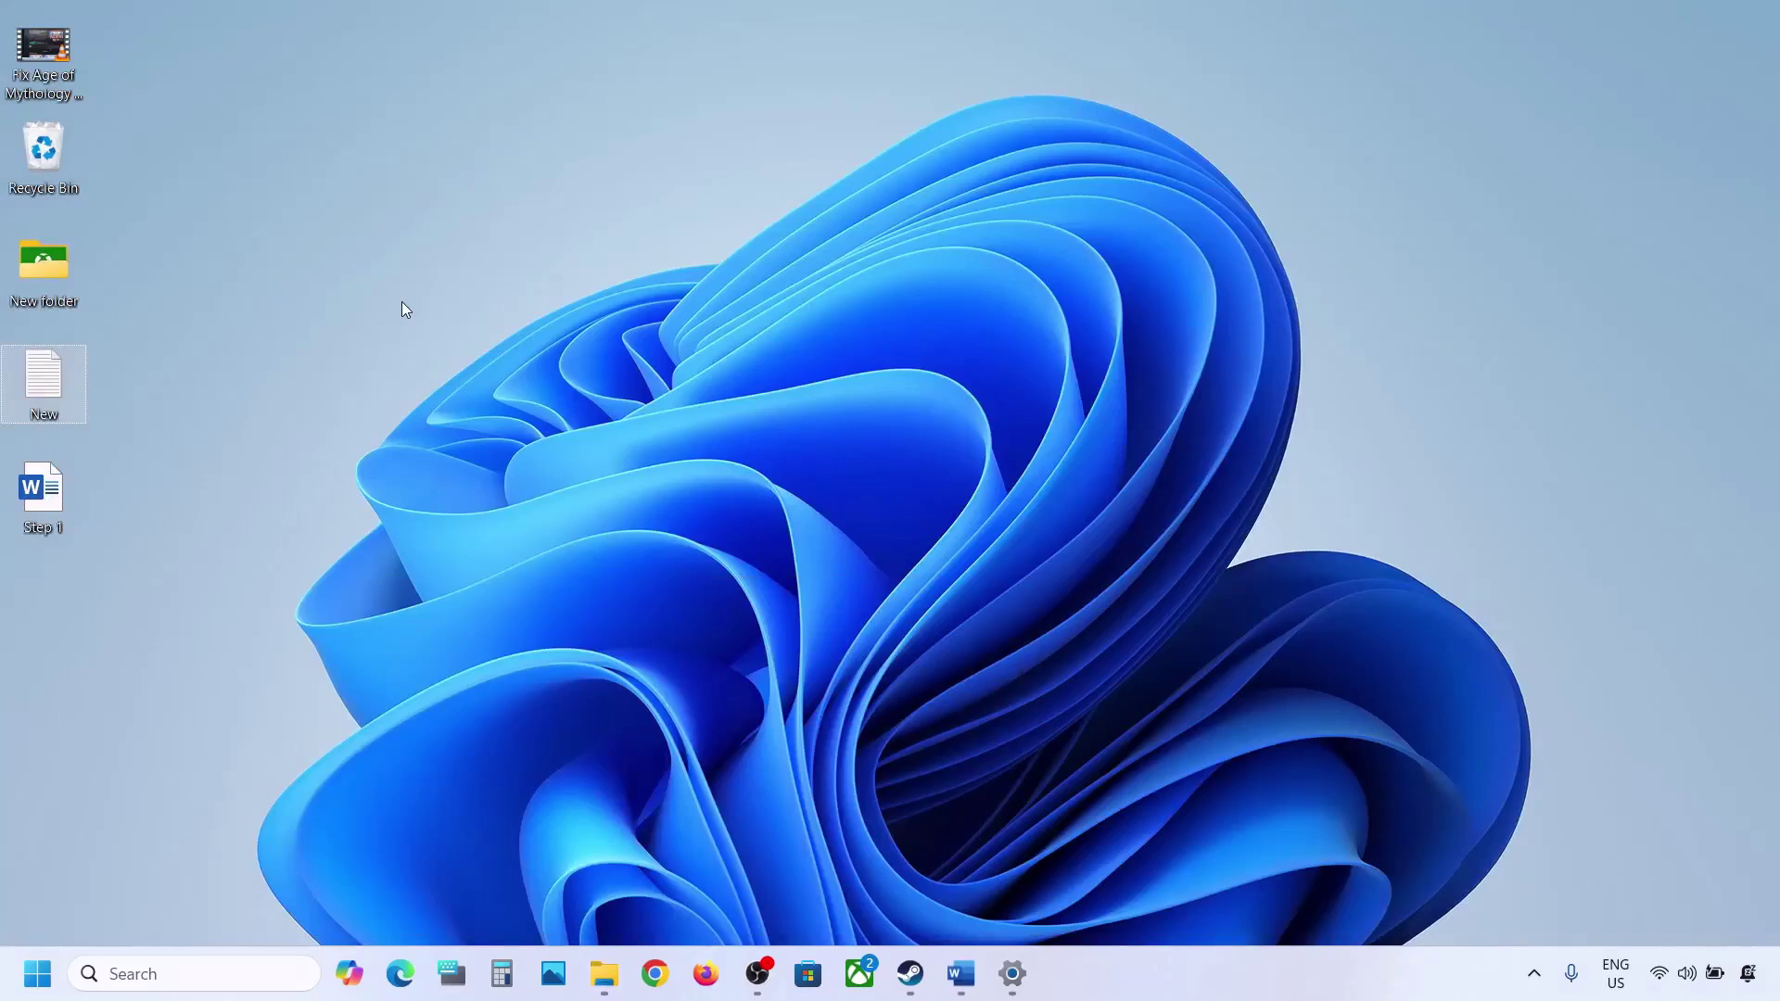
key("ctrl+v")
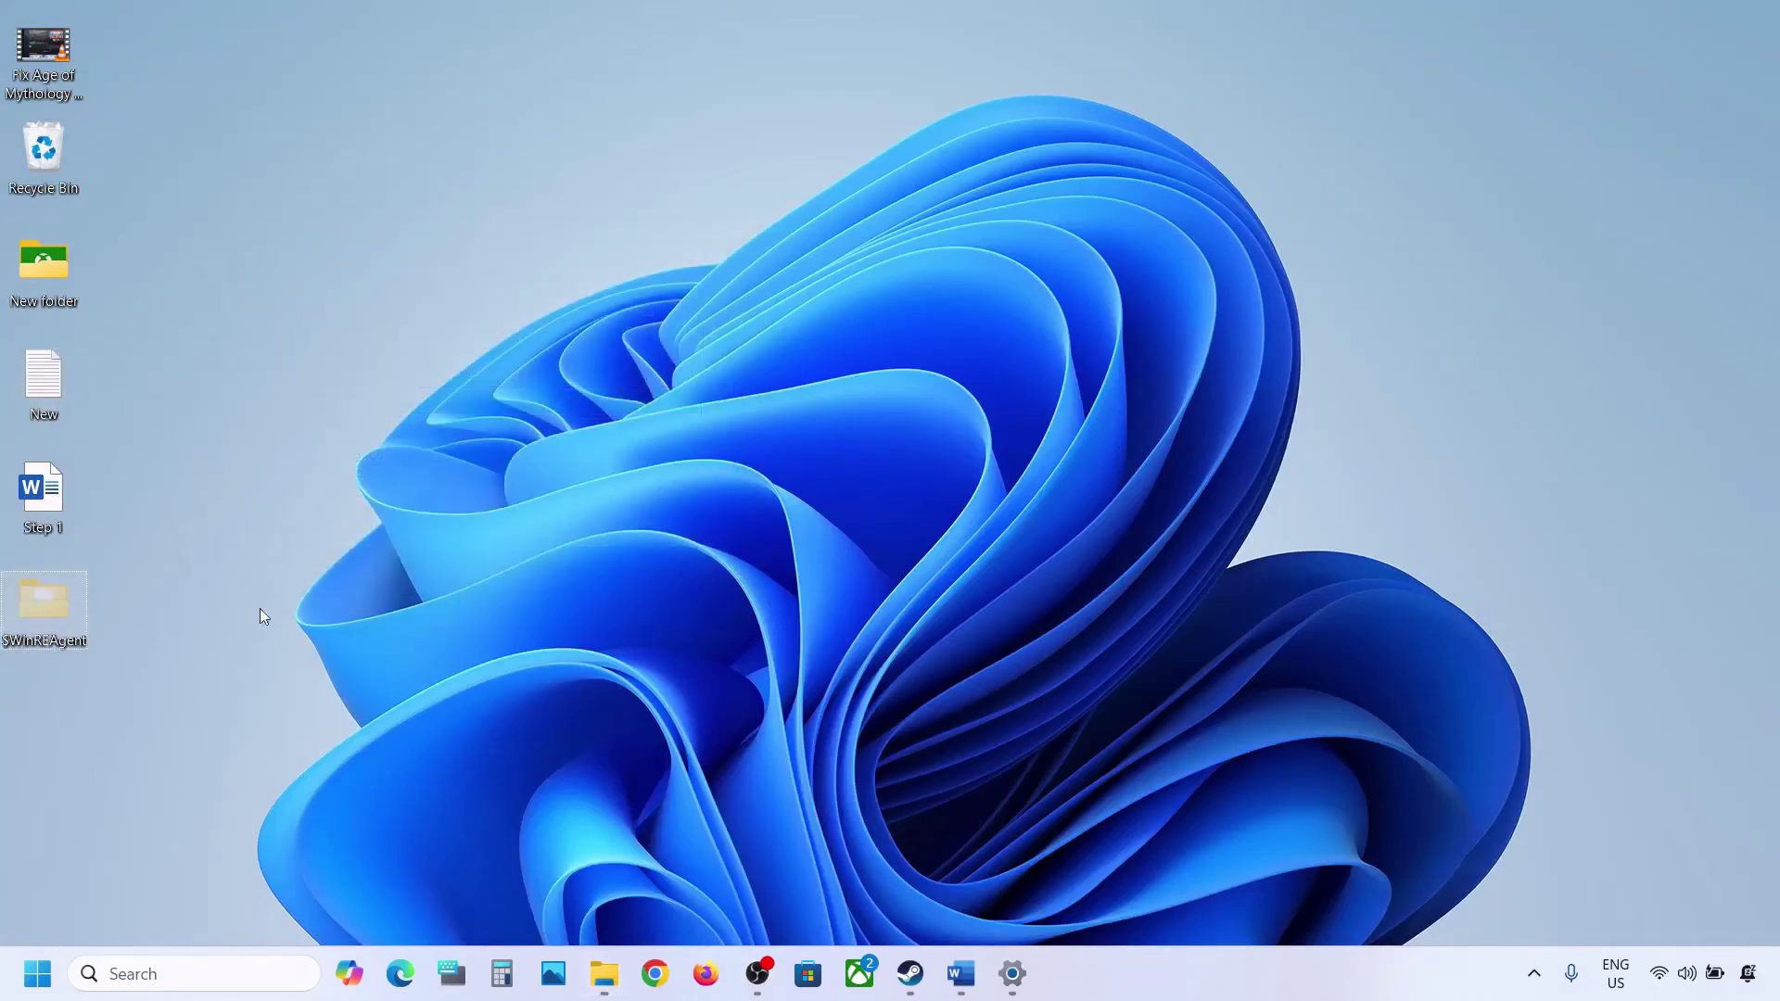
Delete the original $WinREAgent folder from C: and return to the update history
left_click(603, 974)
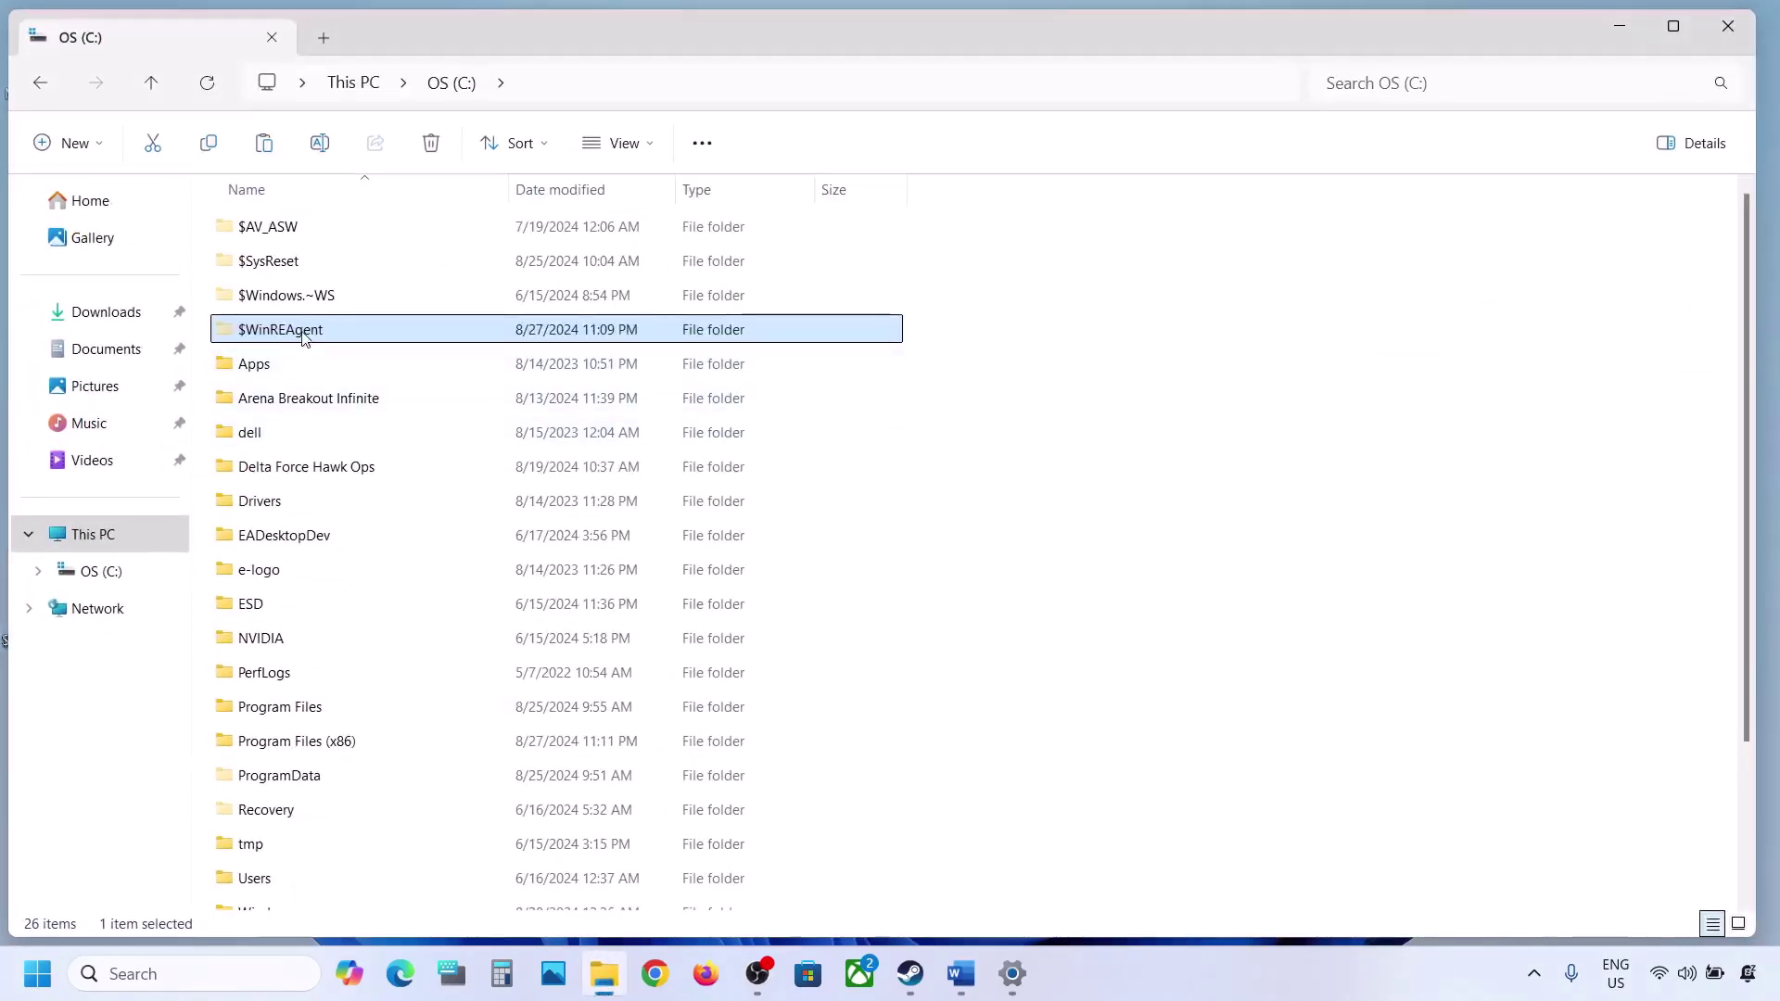
right_click(304, 335)
left_click(513, 299)
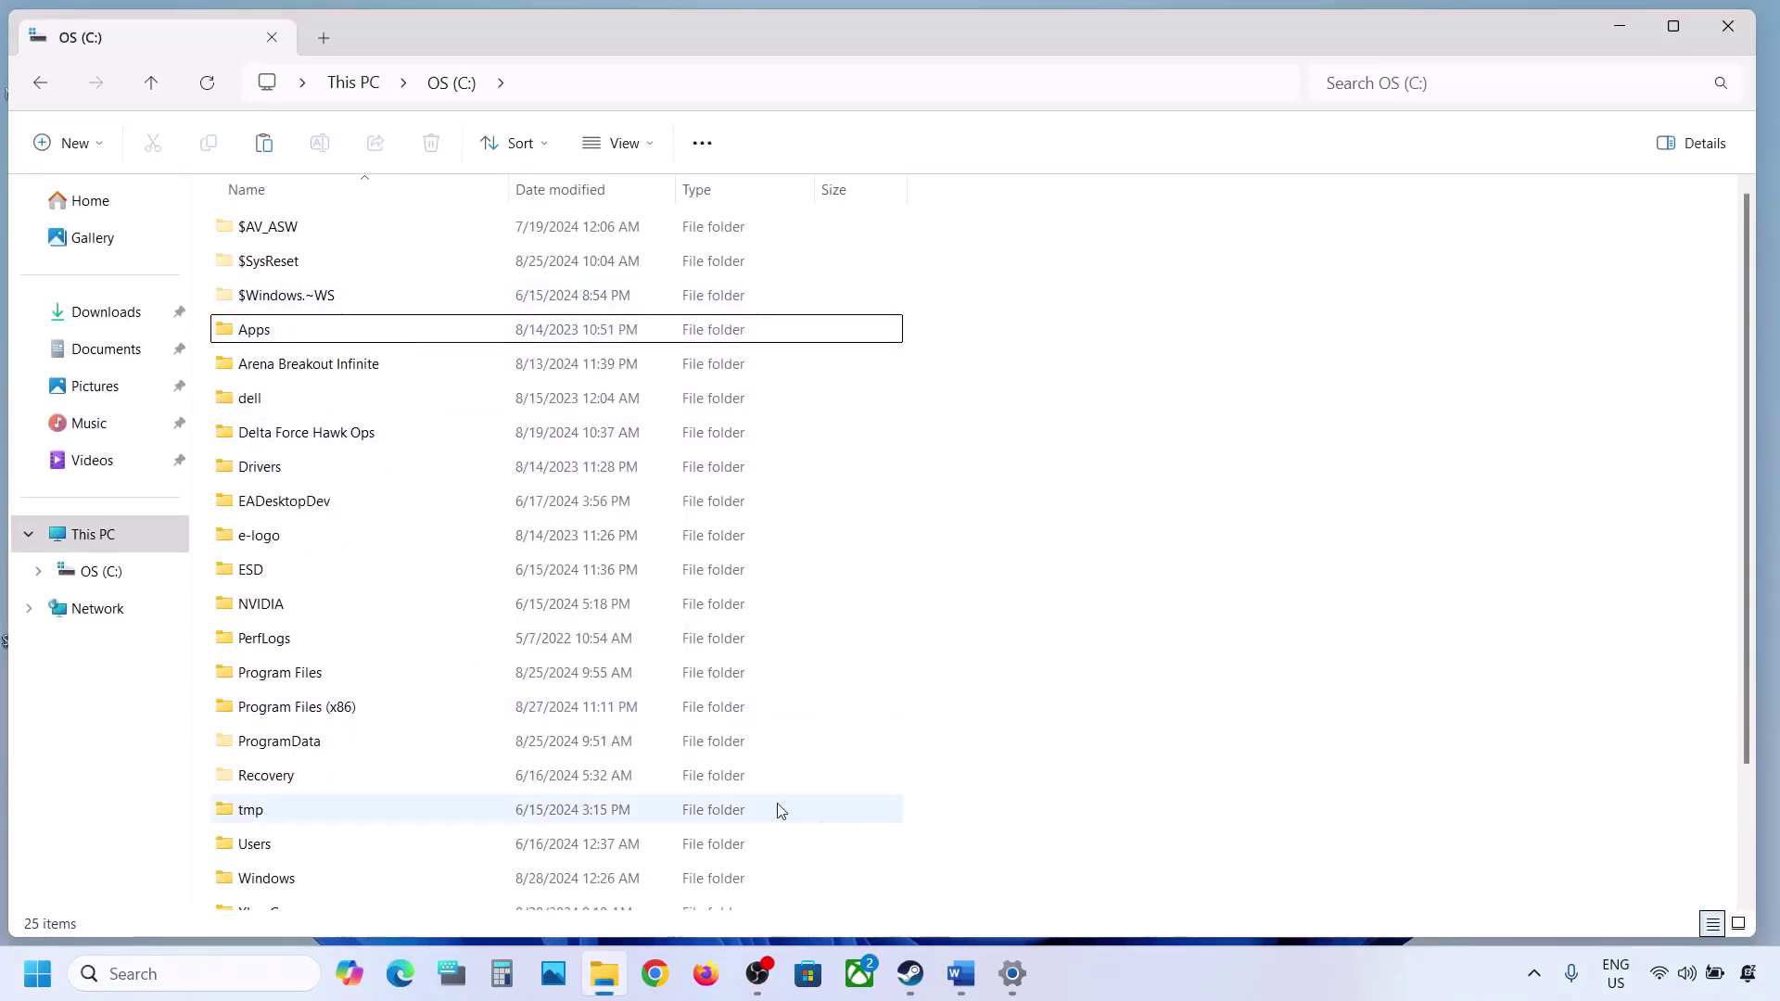
key("alt+Tab")
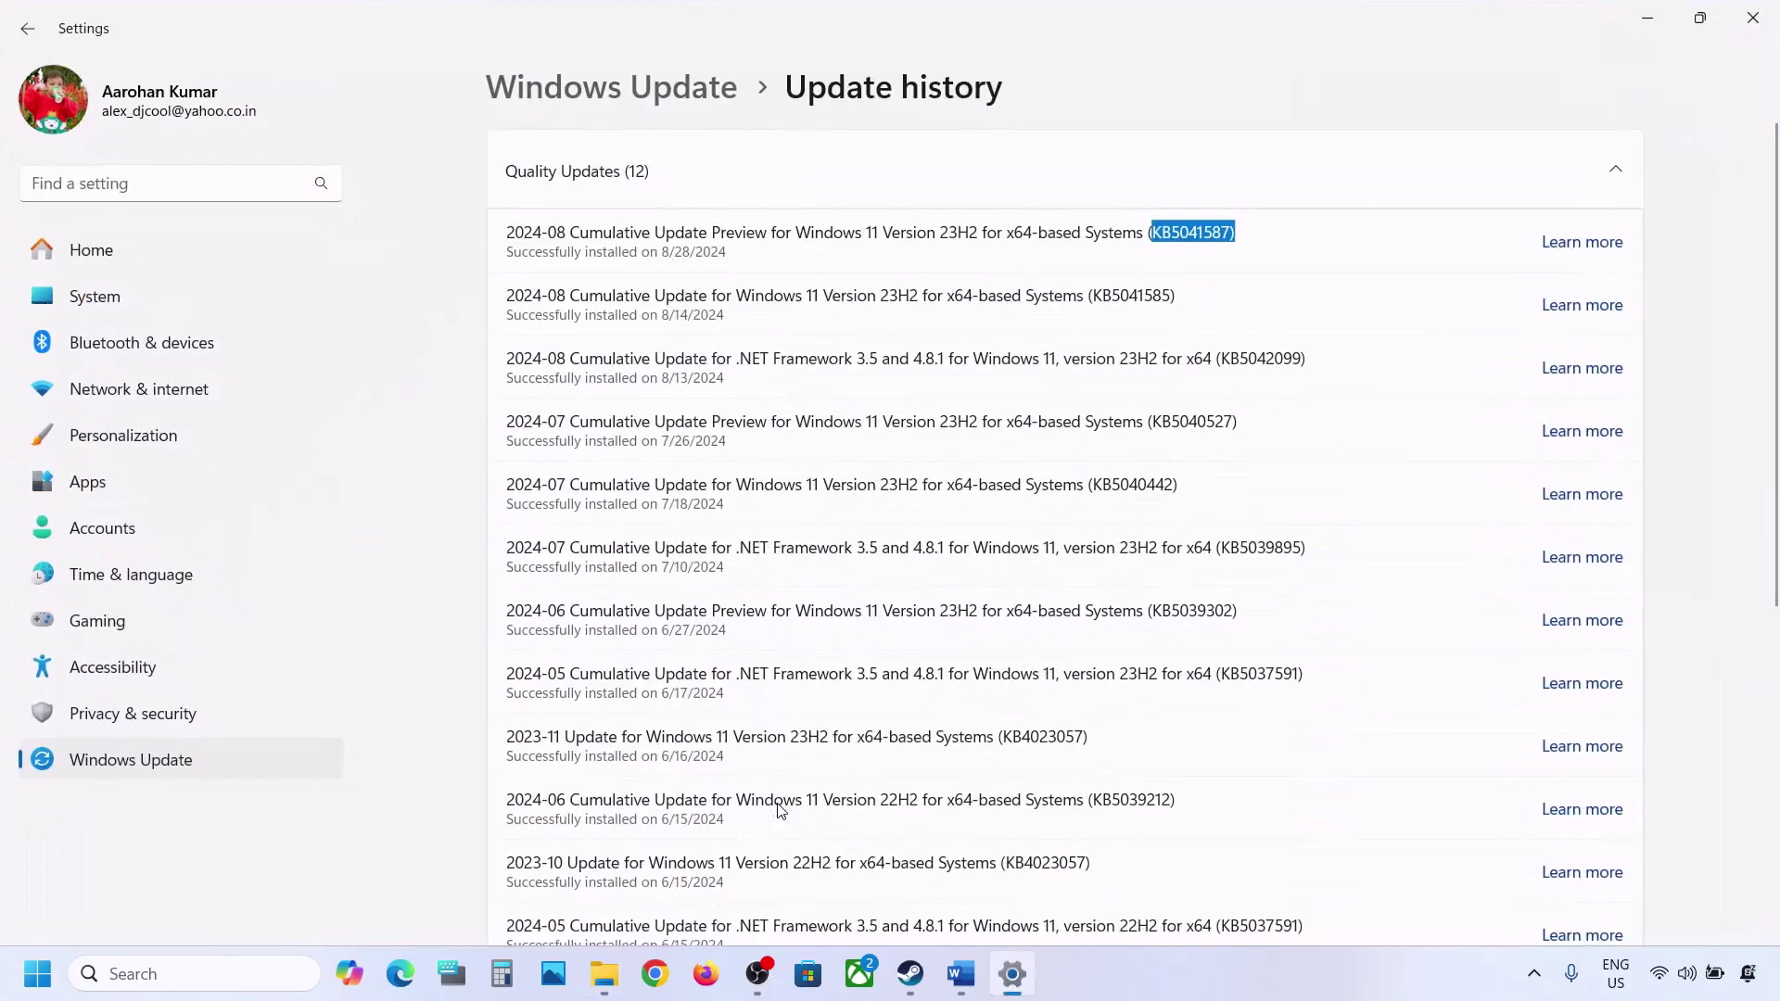
Run a fresh check for updates on the main Windows Update page, then open the Start power options
left_click(143, 769)
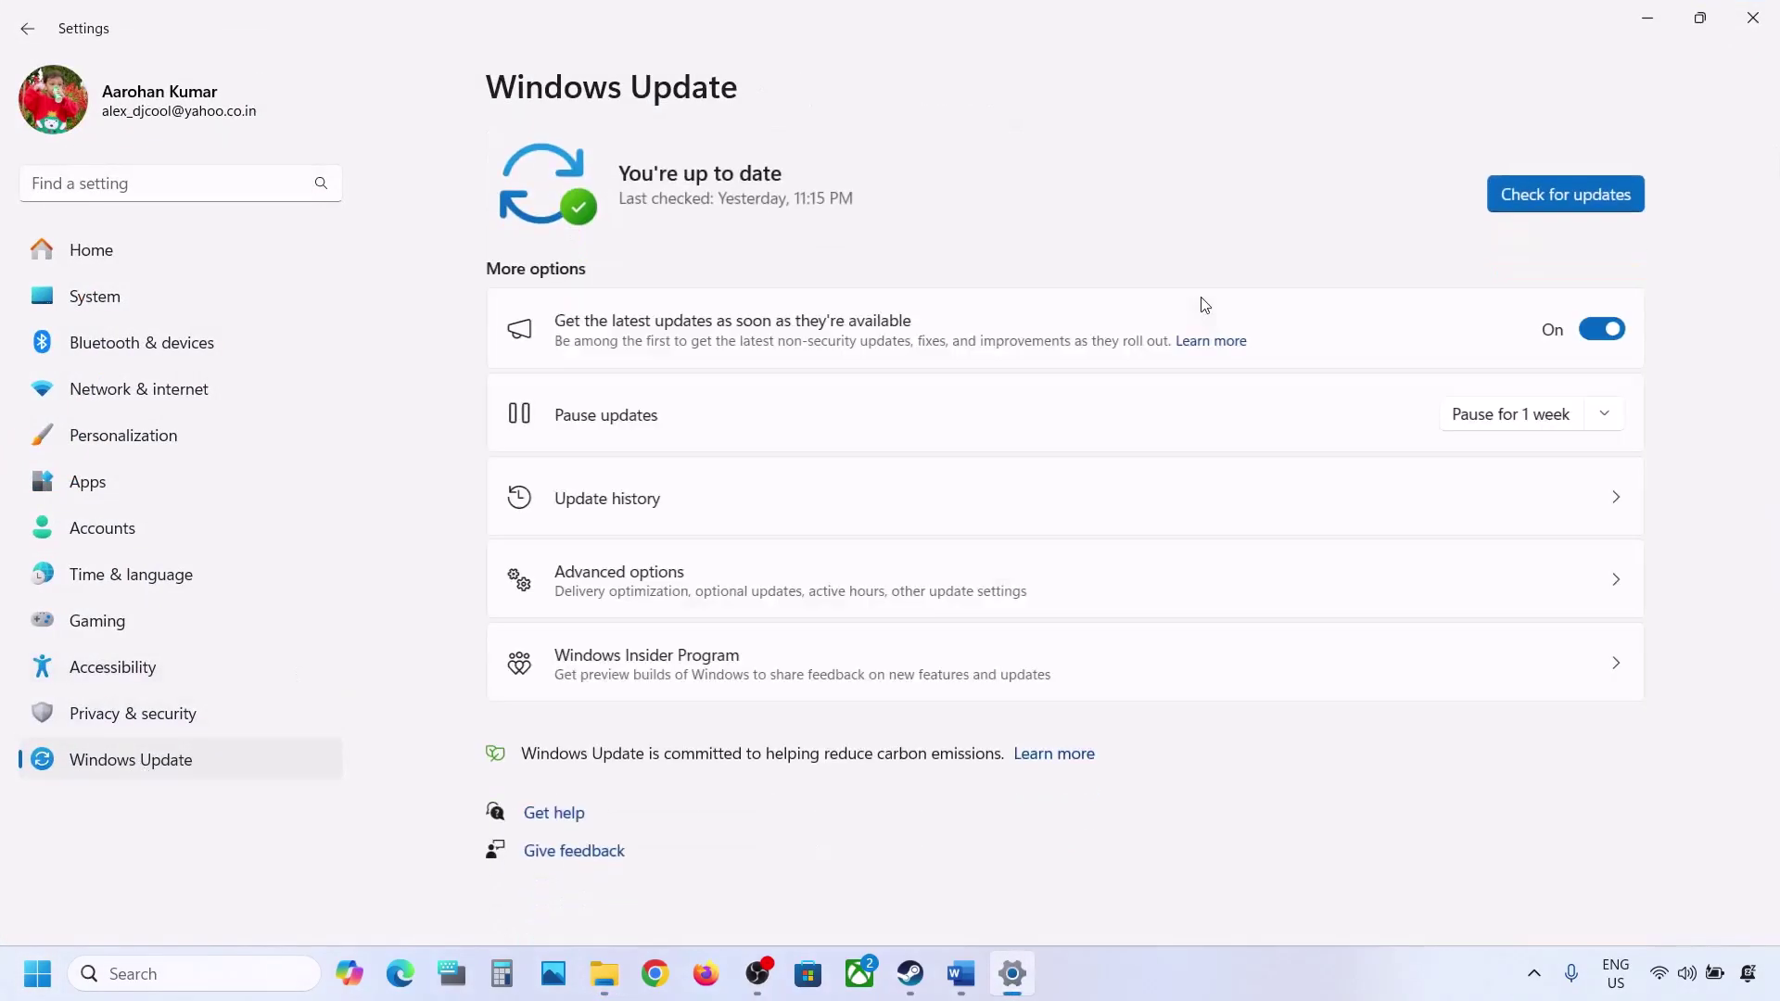
left_click(1550, 193)
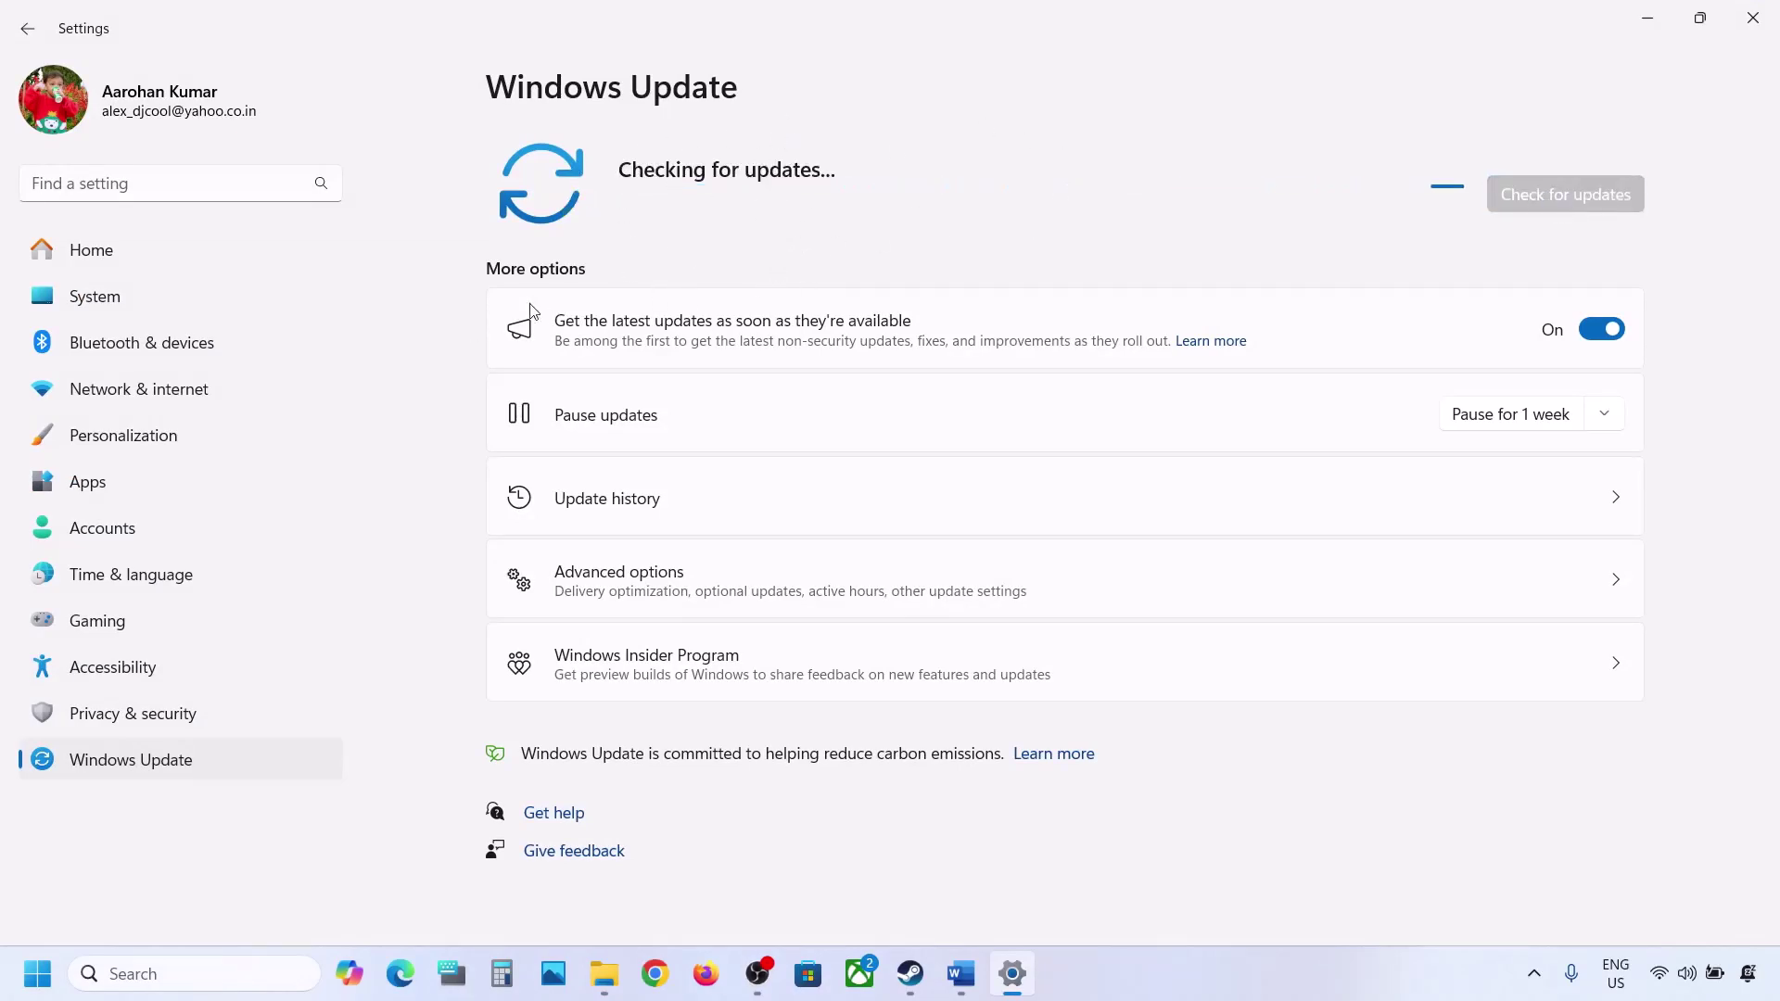
left_click(37, 974)
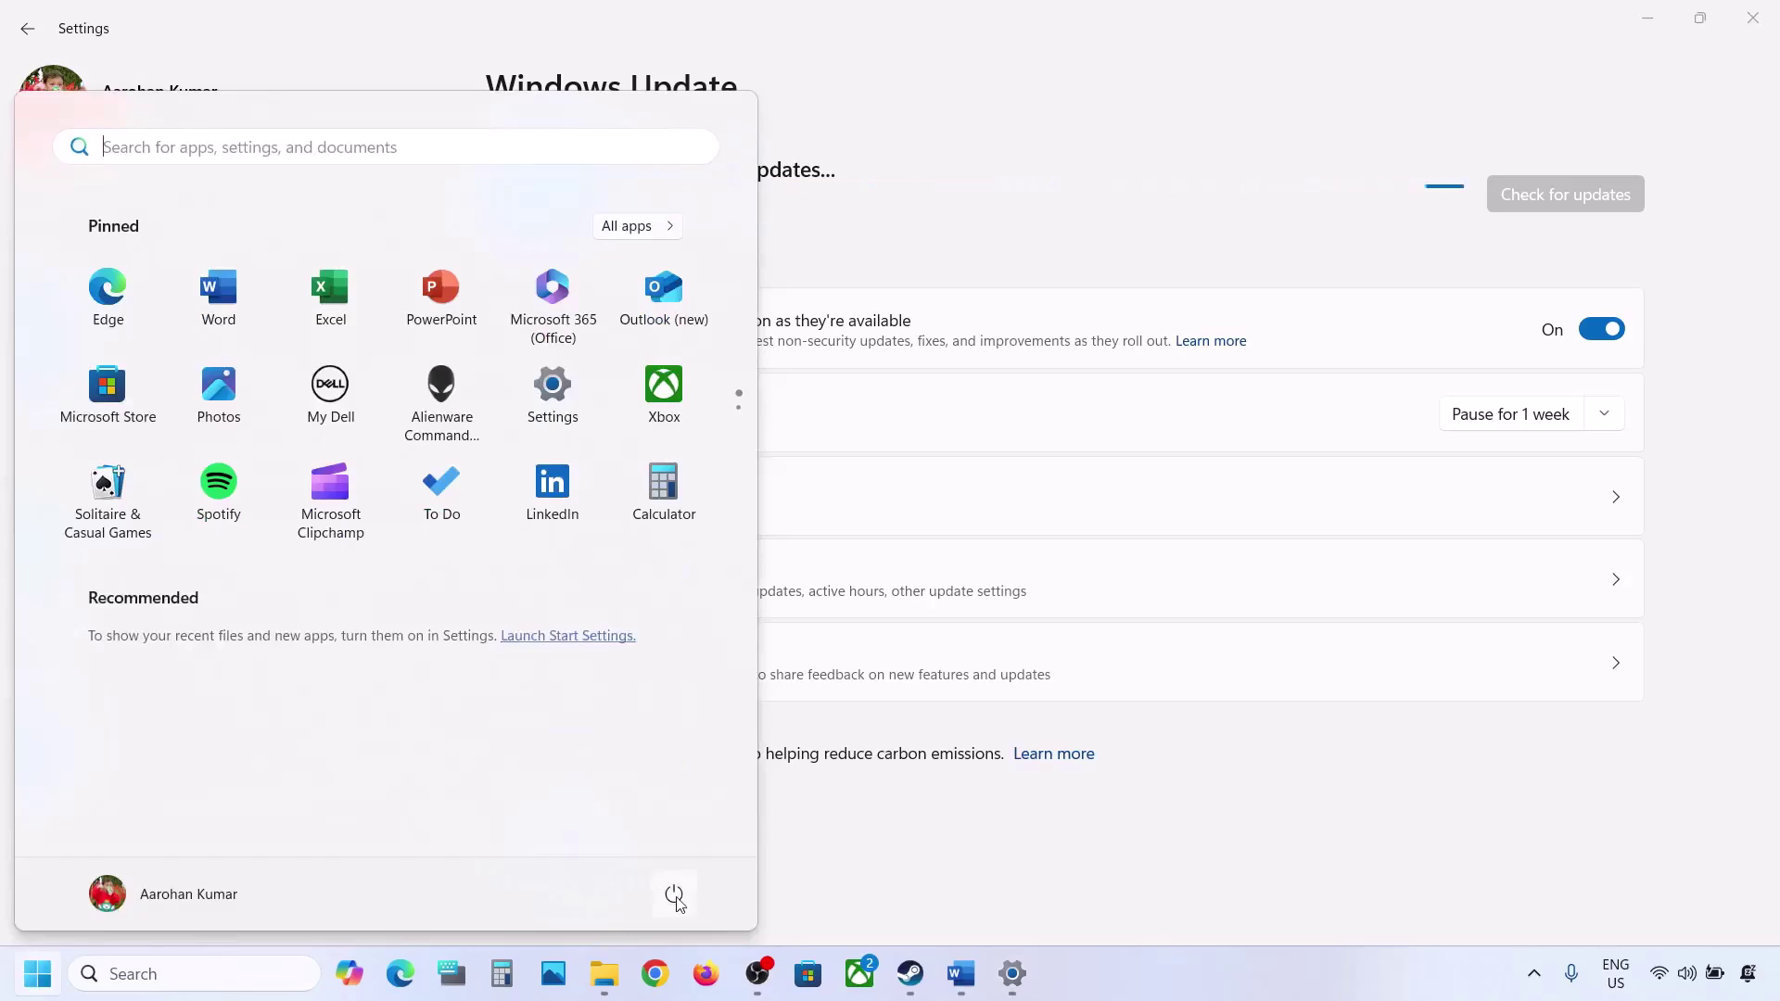
left_click(674, 894)
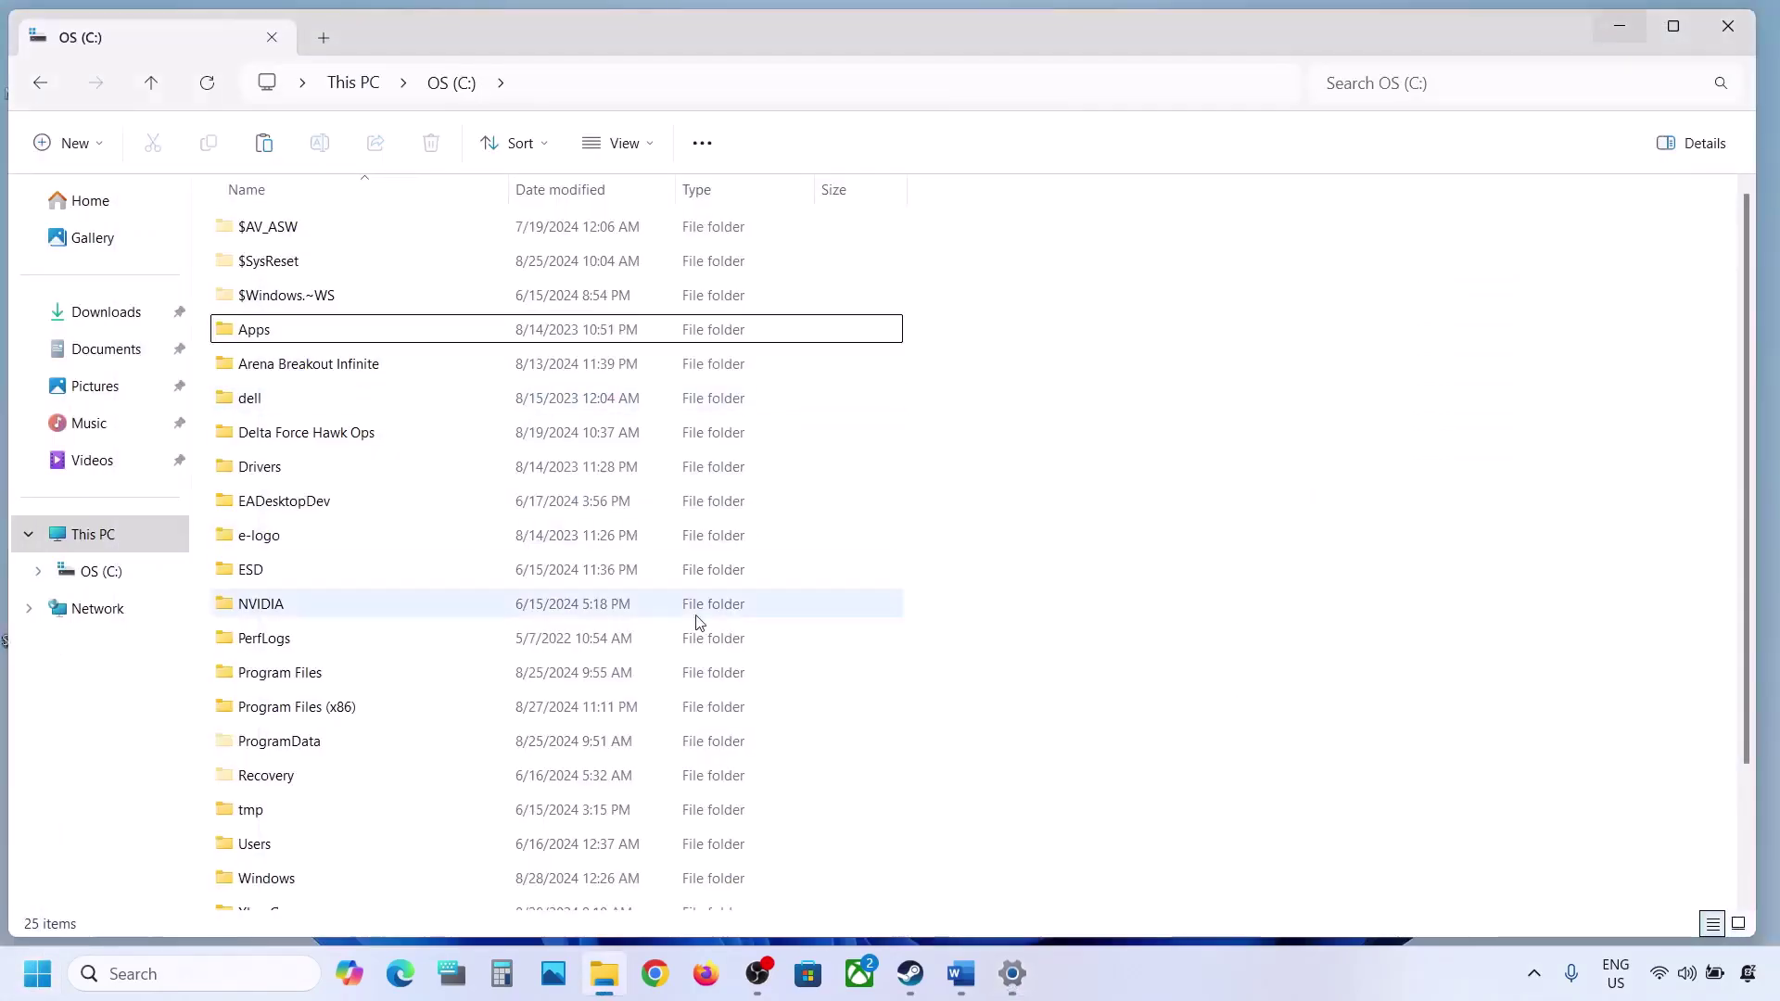
Cut $WinREAgent from the desktop back into the C: drive and close Explorer
key("super+d")
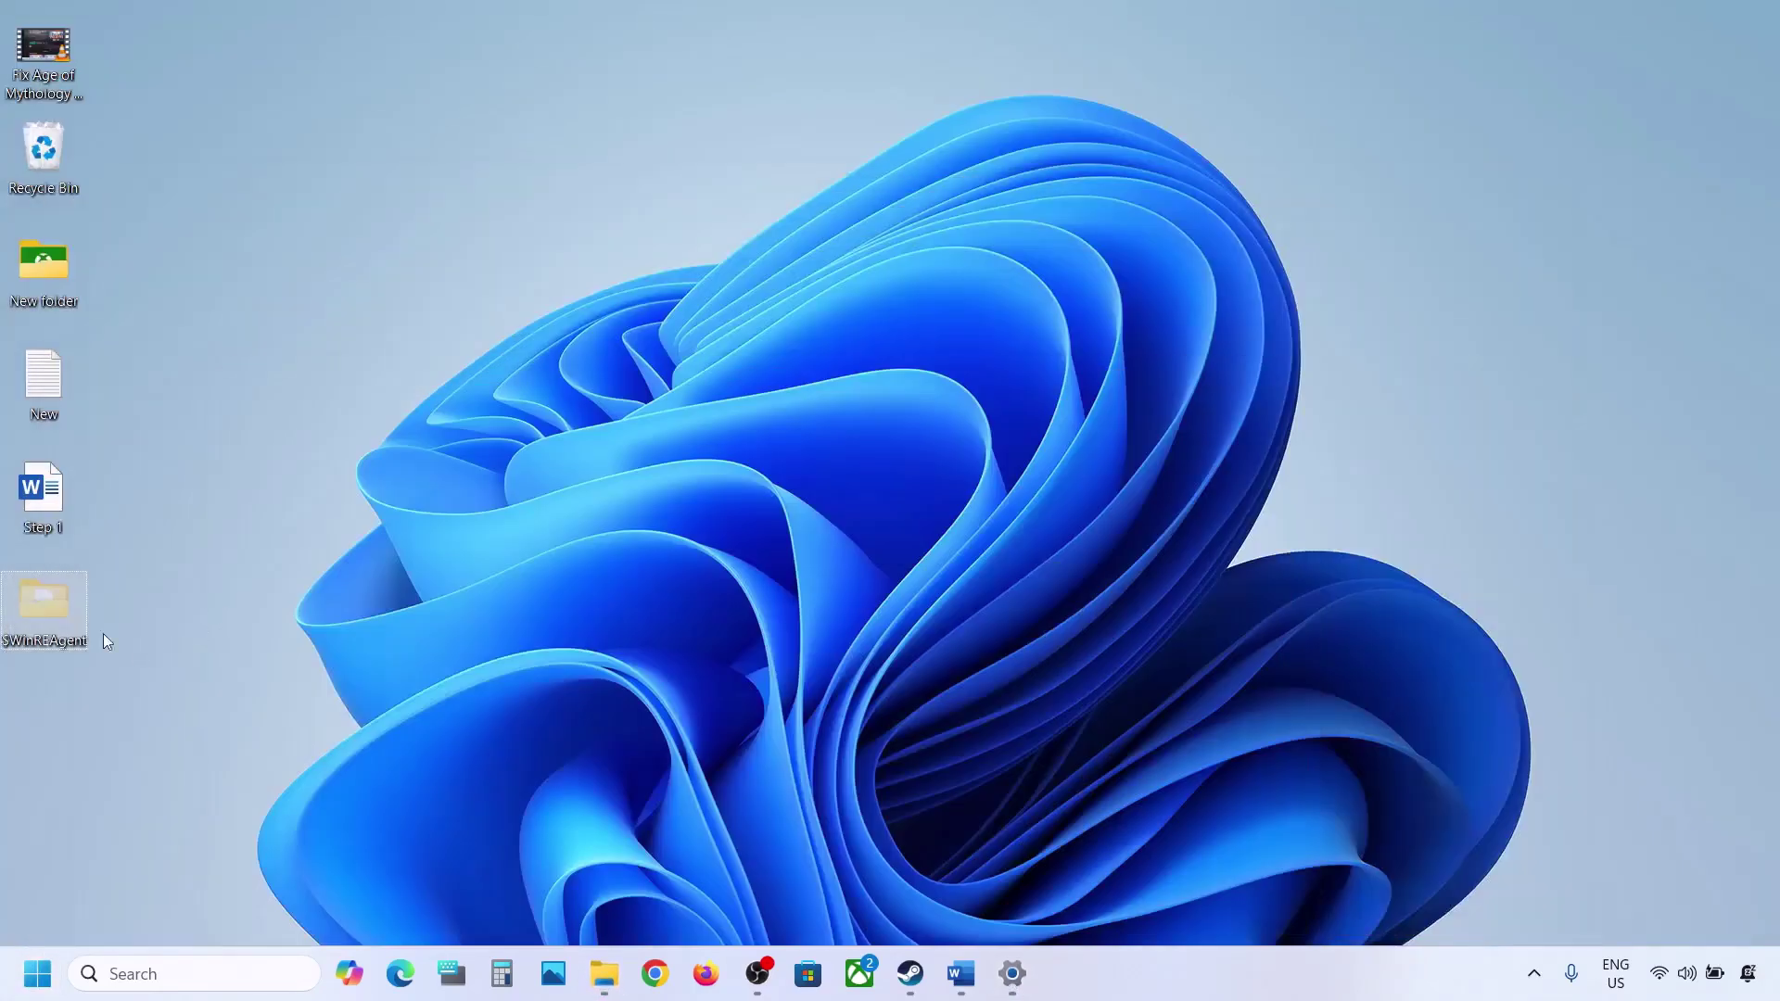
right_click(58, 610)
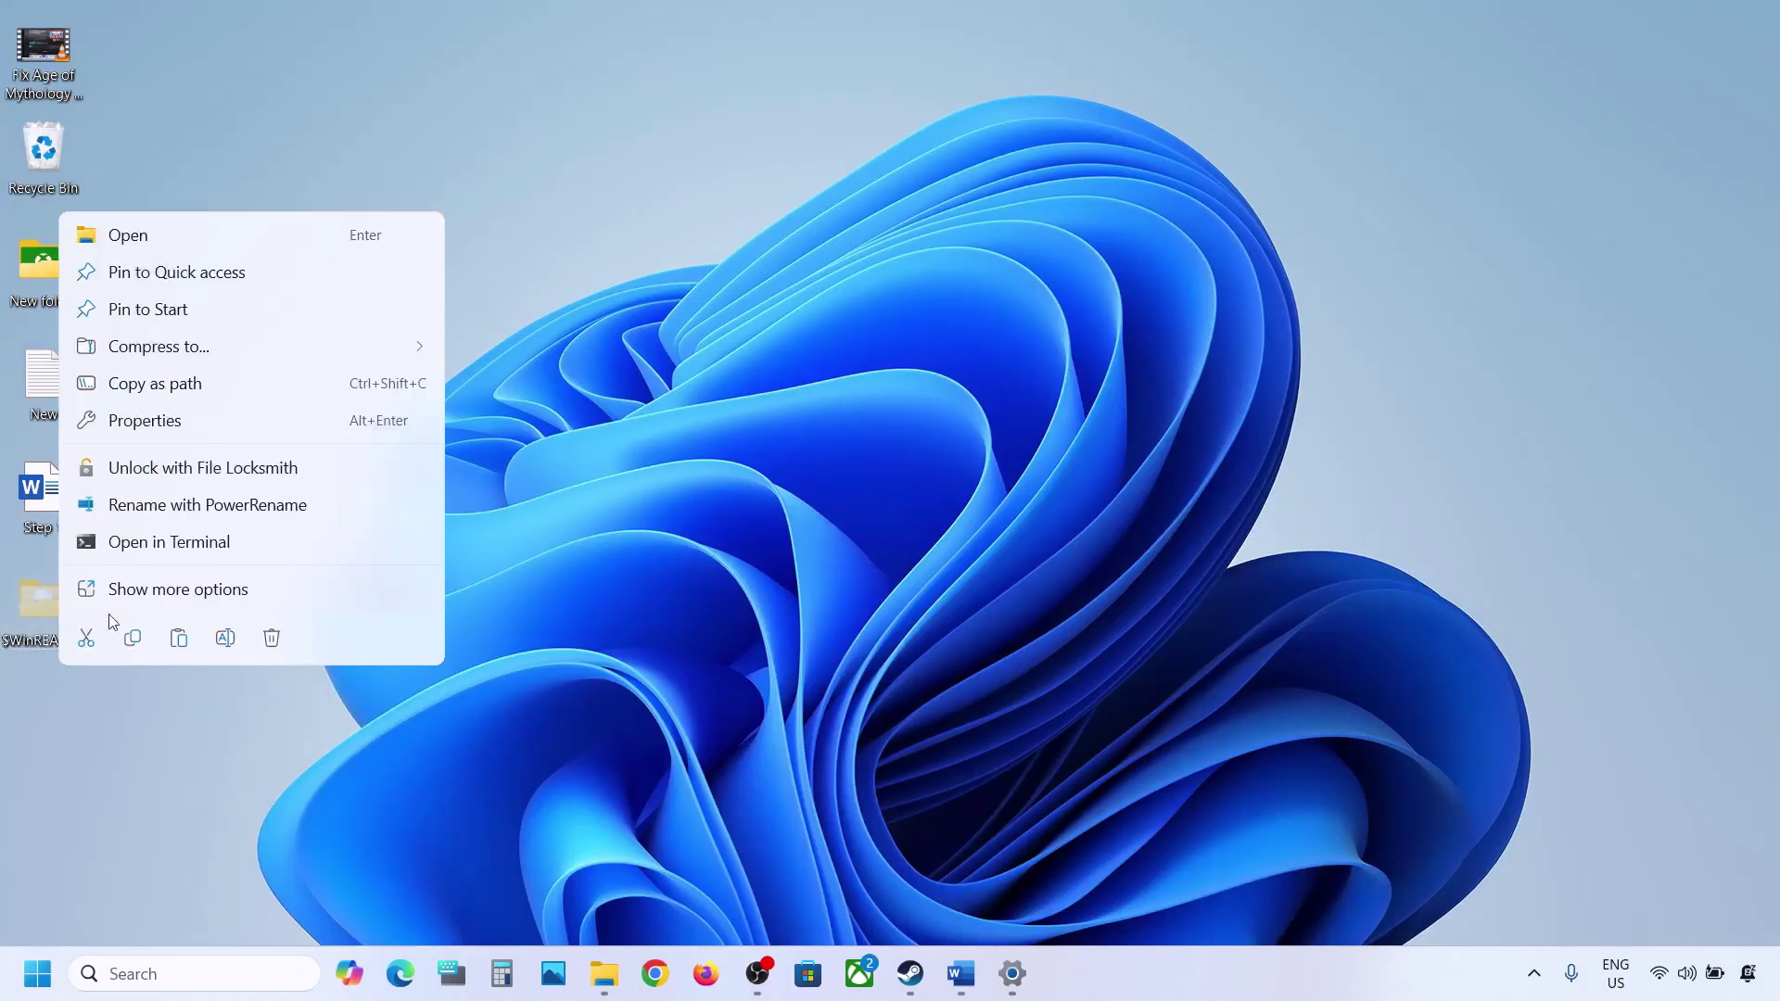
left_click(98, 642)
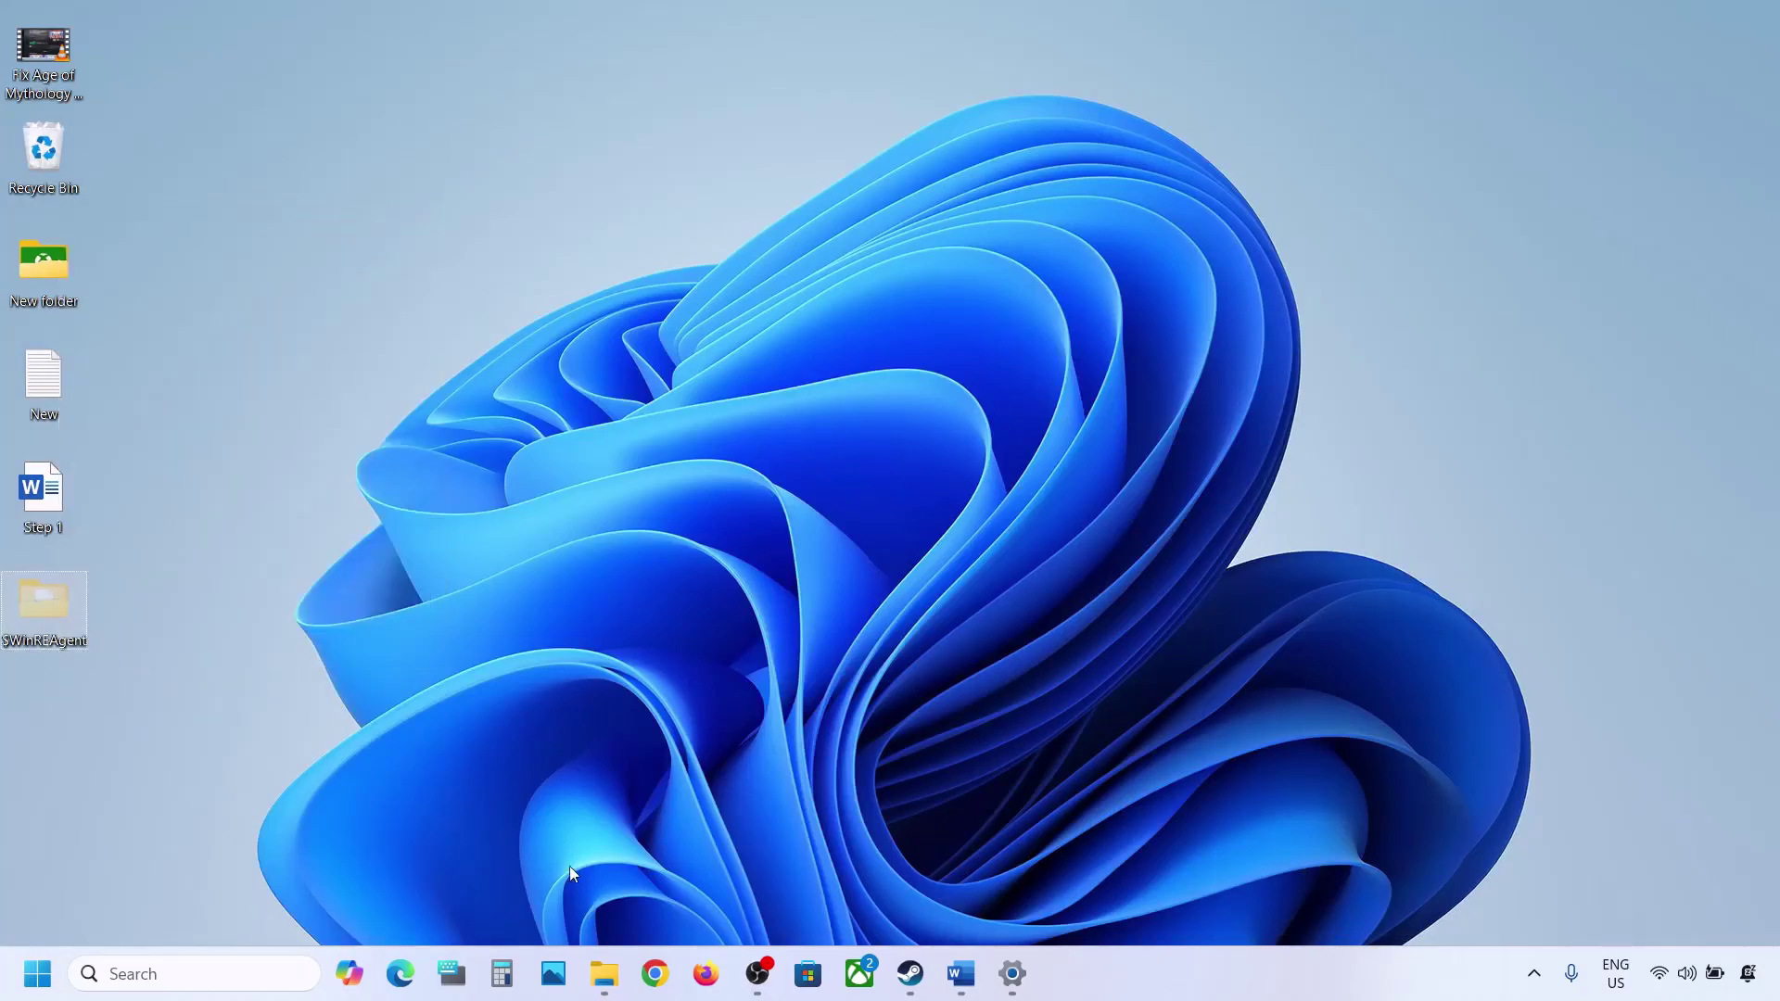
left_click(604, 973)
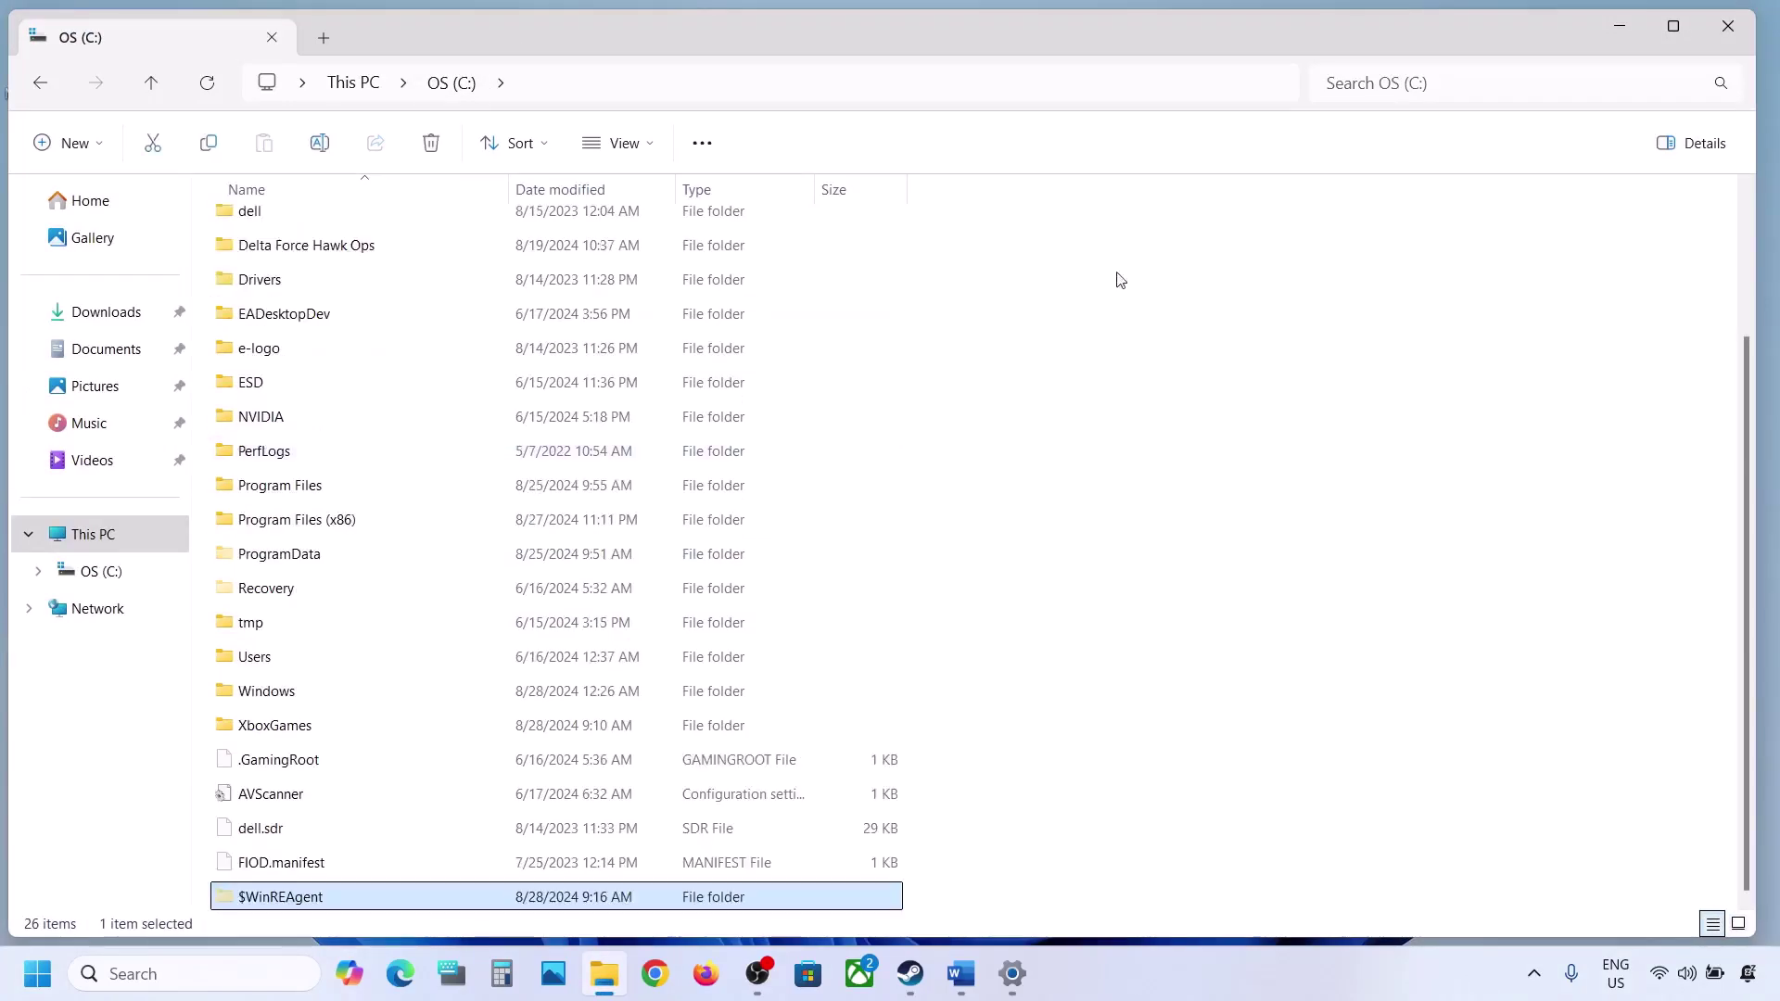
left_click(1743, 25)
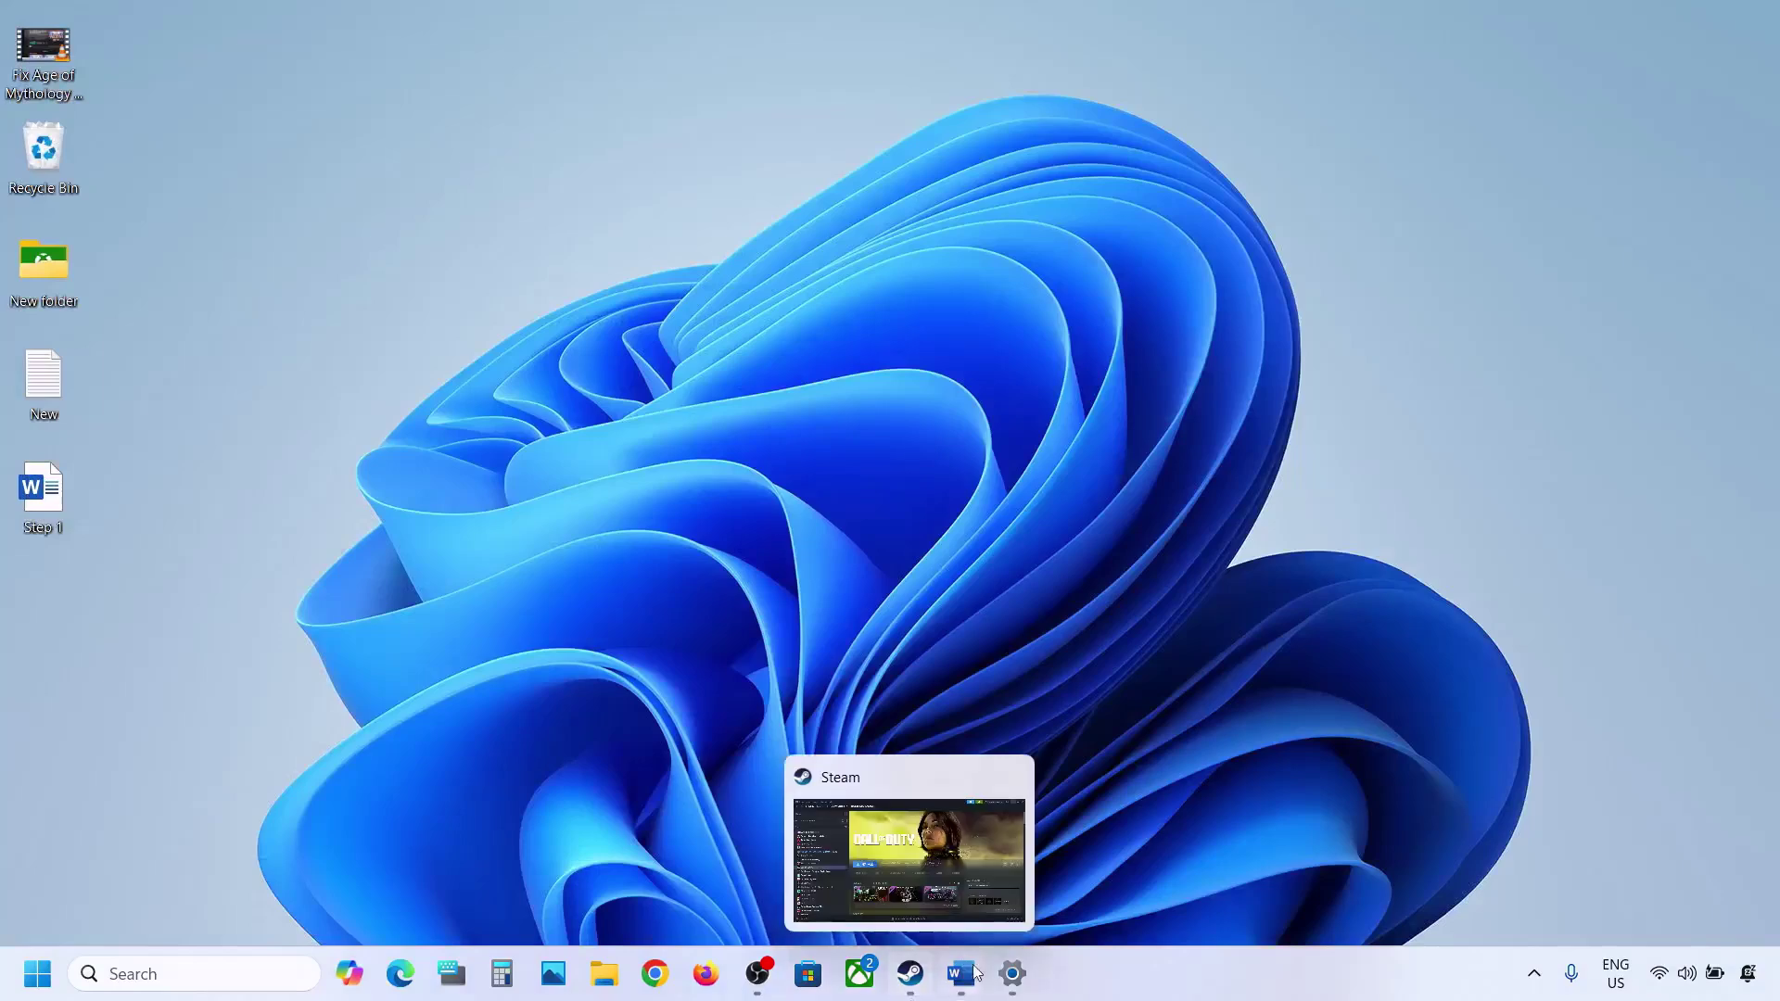
Go to System > Troubleshoot > Other troubleshooters to run the Windows Update troubleshooter
left_click(961, 973)
scroll(556, 647, "down", 4)
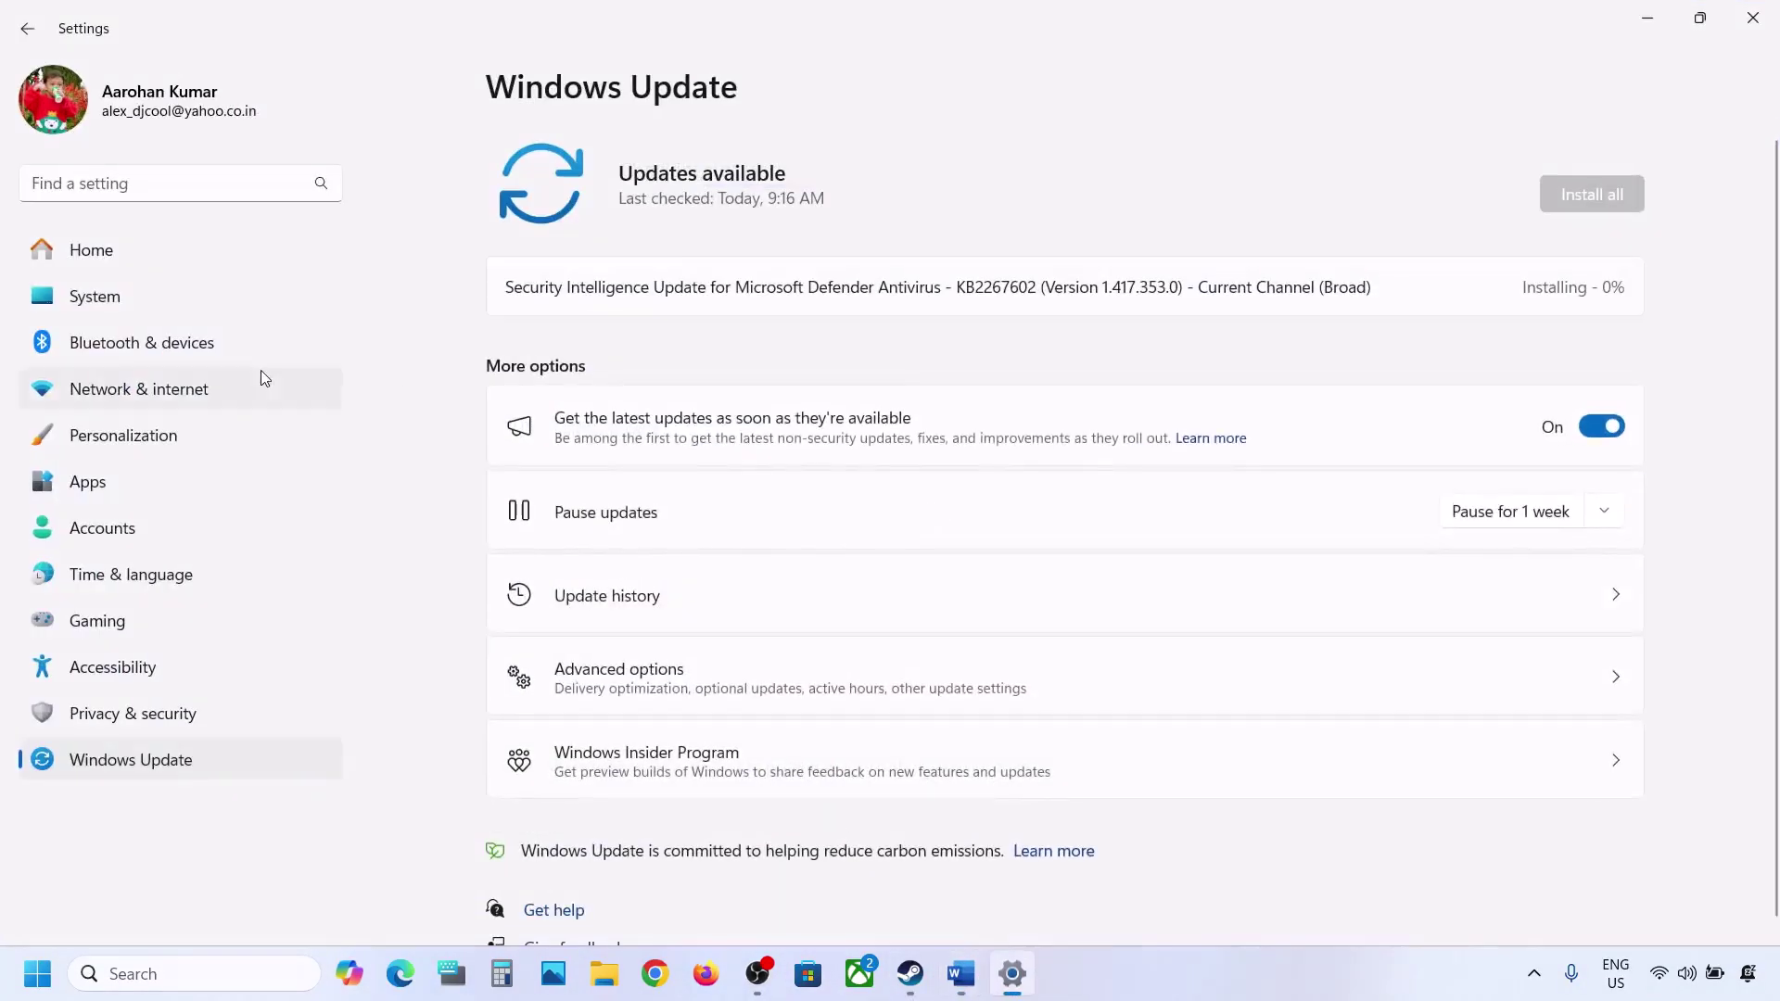
left_click(129, 301)
scroll(640, 603, "down", 6)
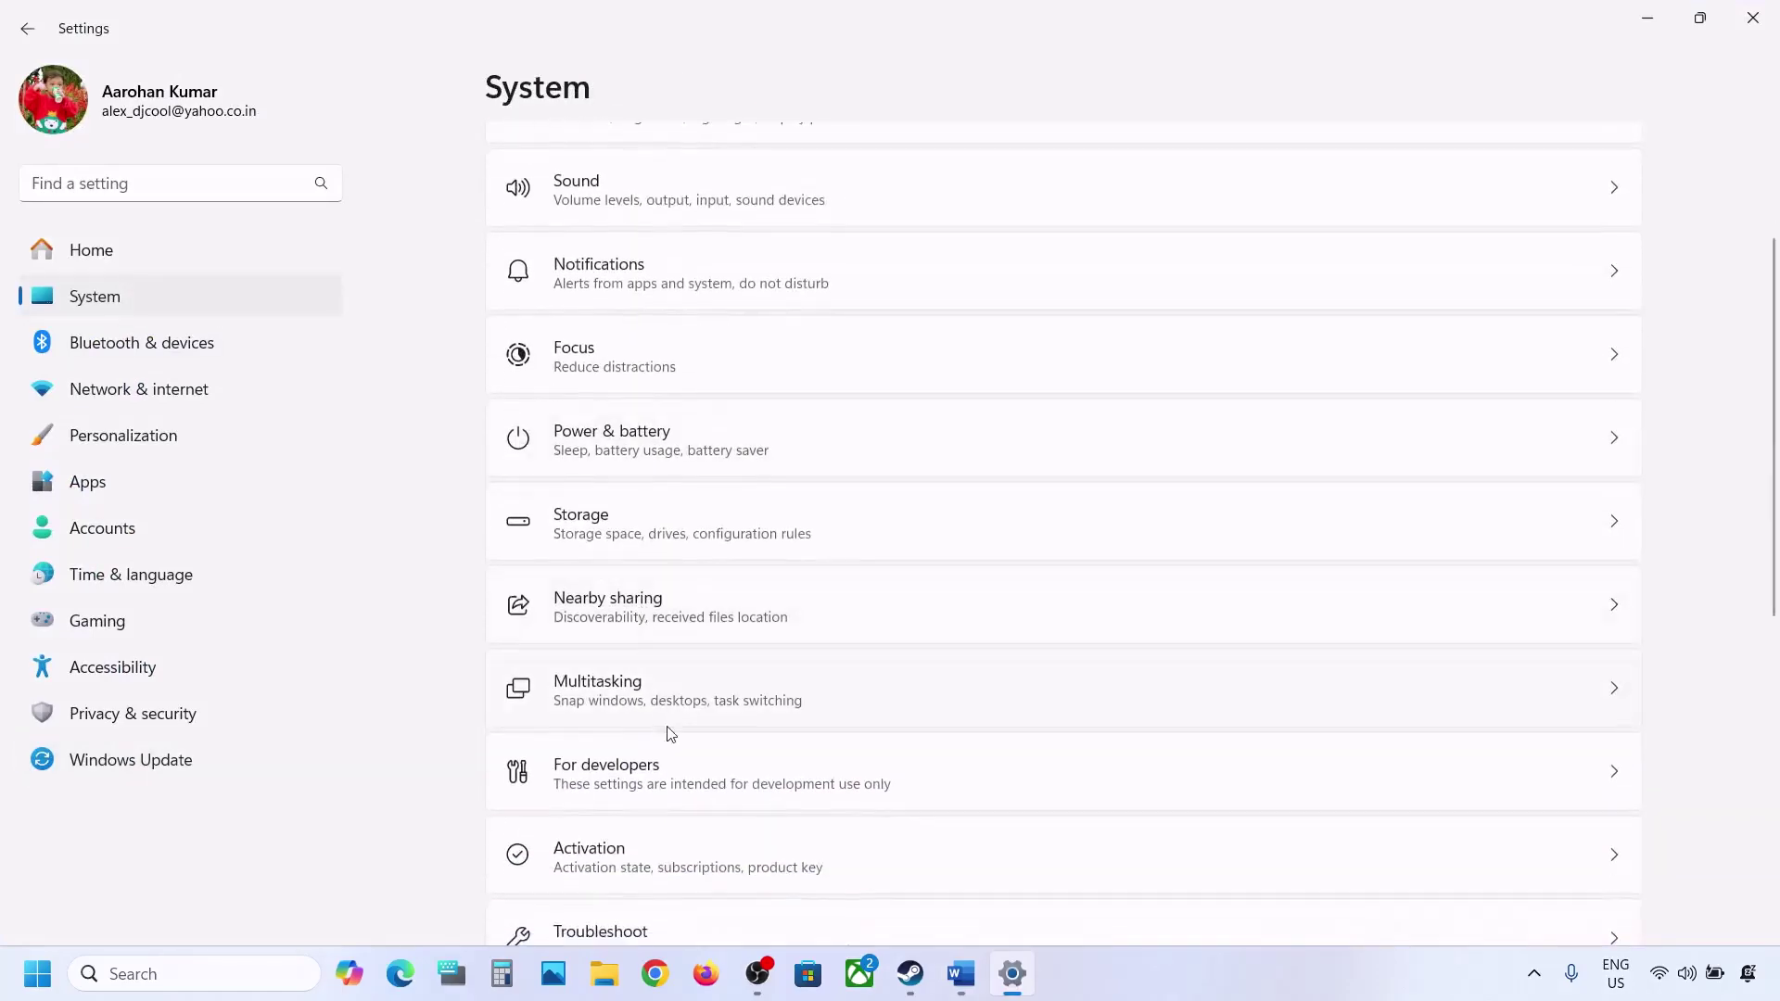
left_click(665, 644)
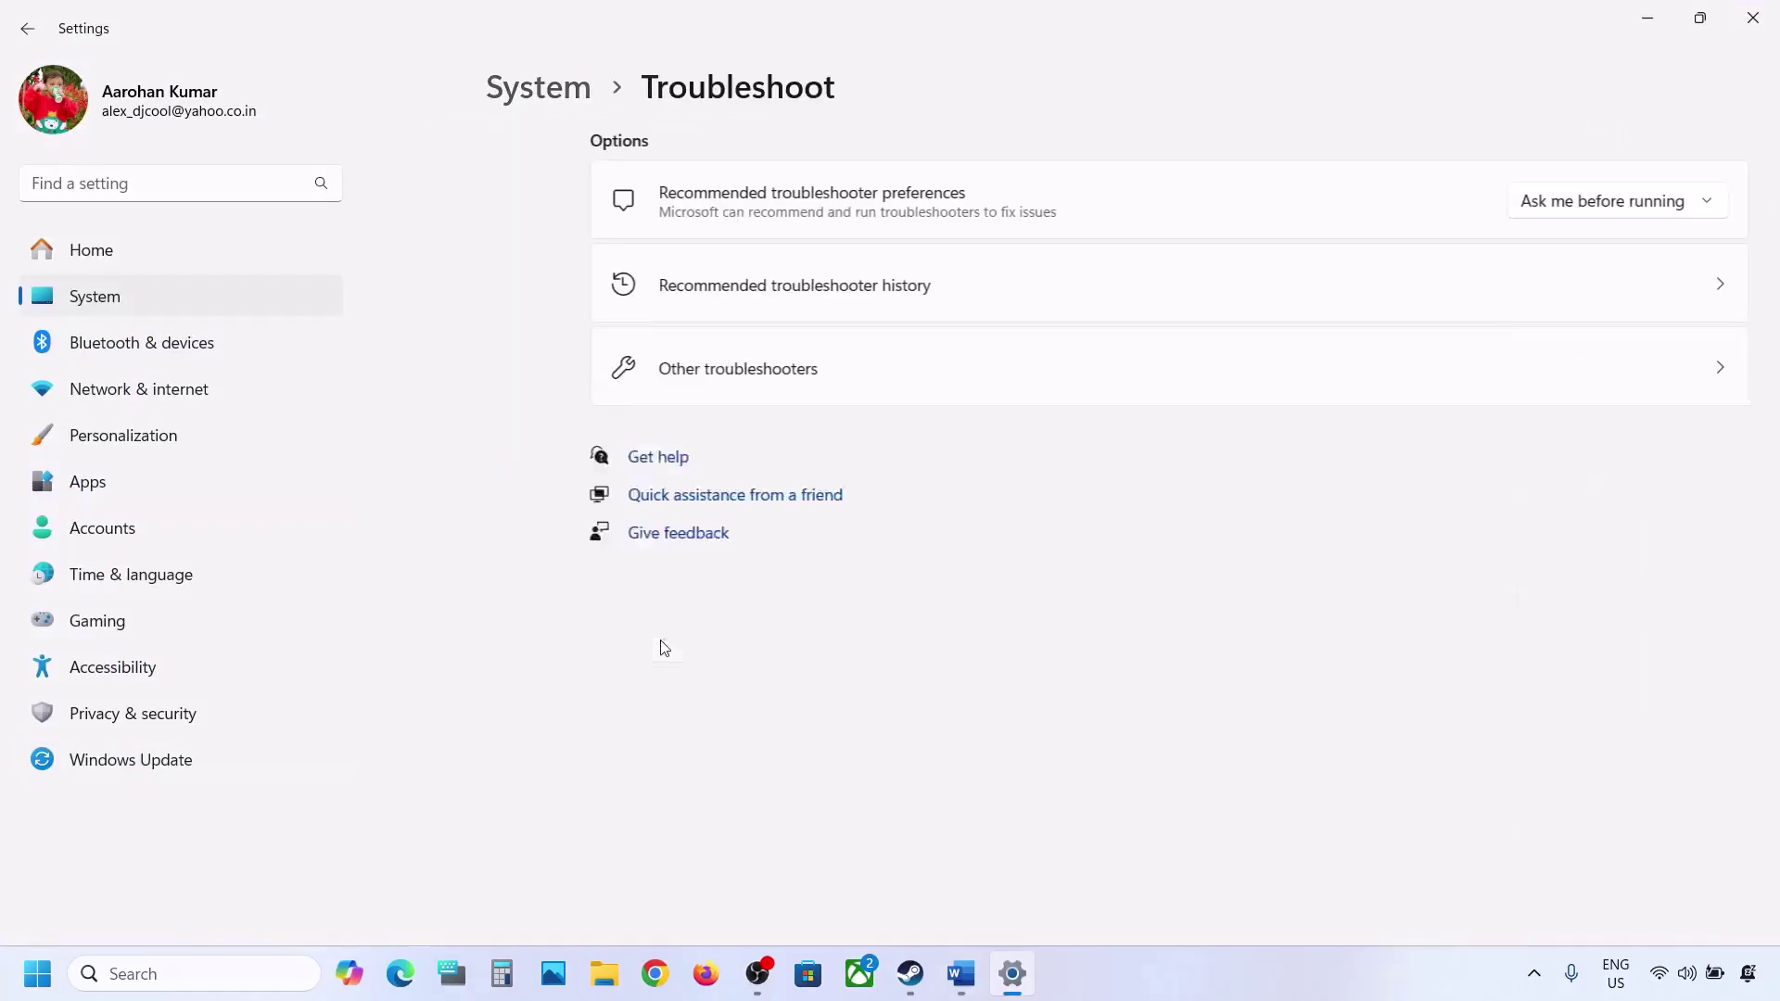
left_click(706, 386)
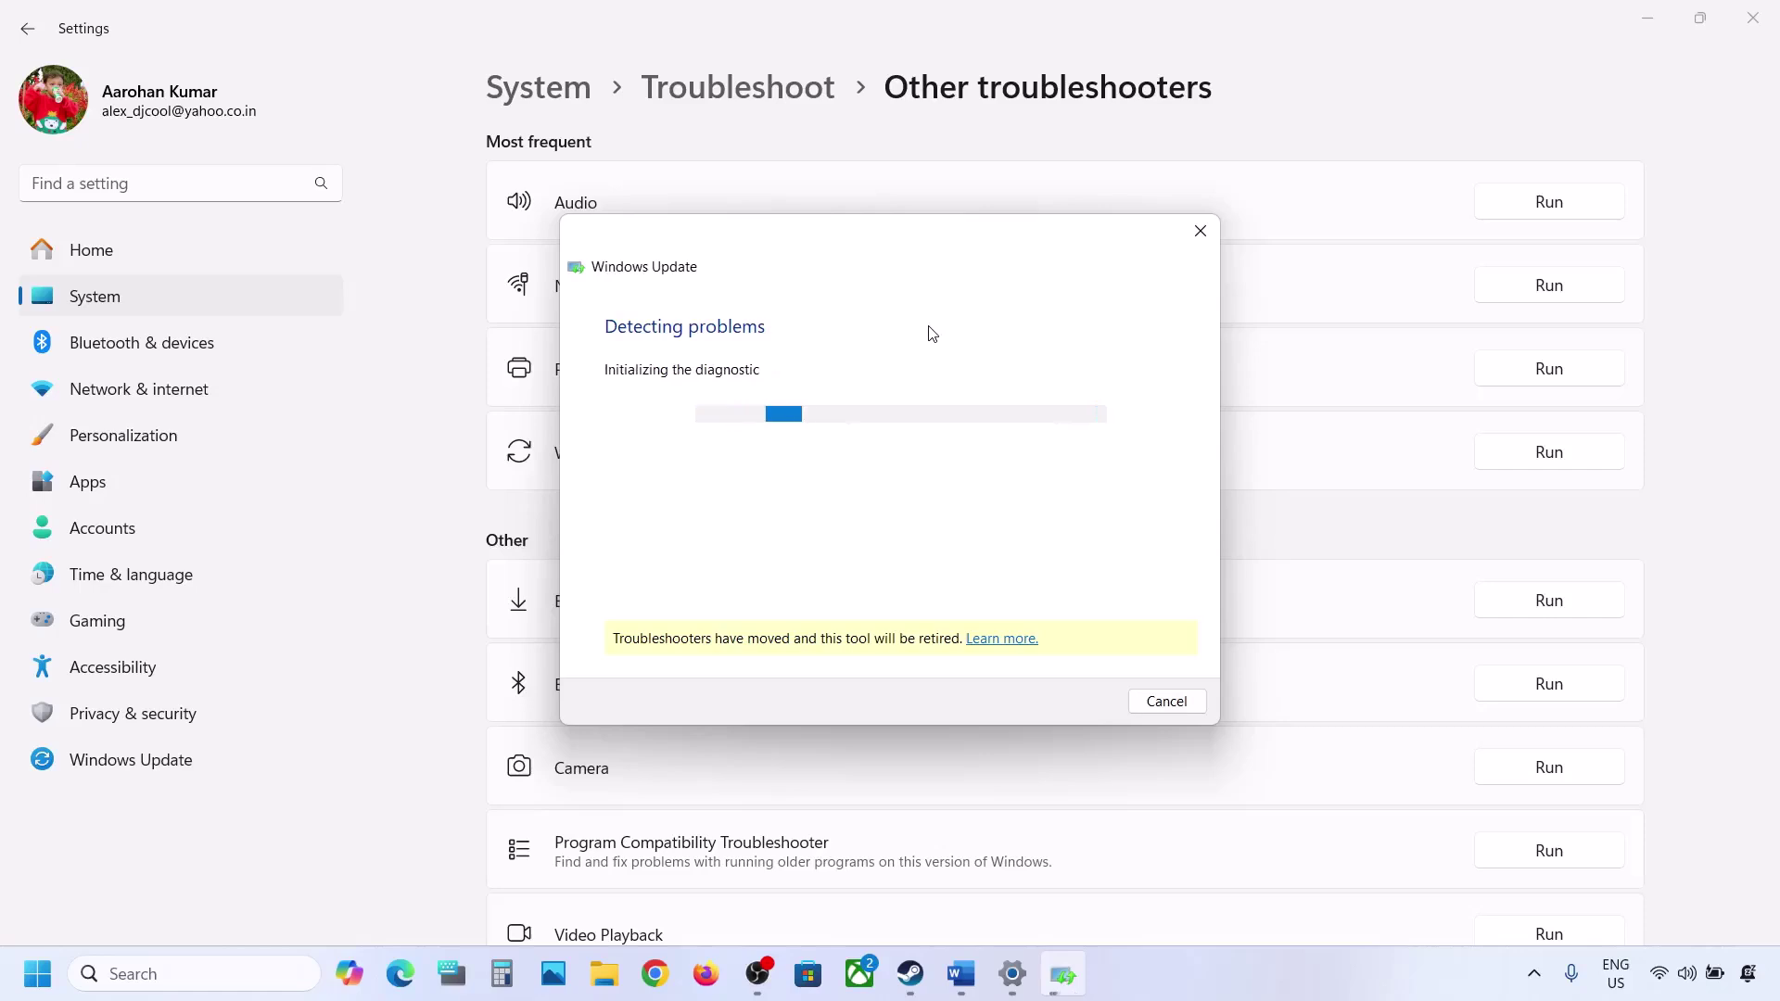
Scroll the Word notes to the Step 4 heading and search for 'services'
left_click(959, 991)
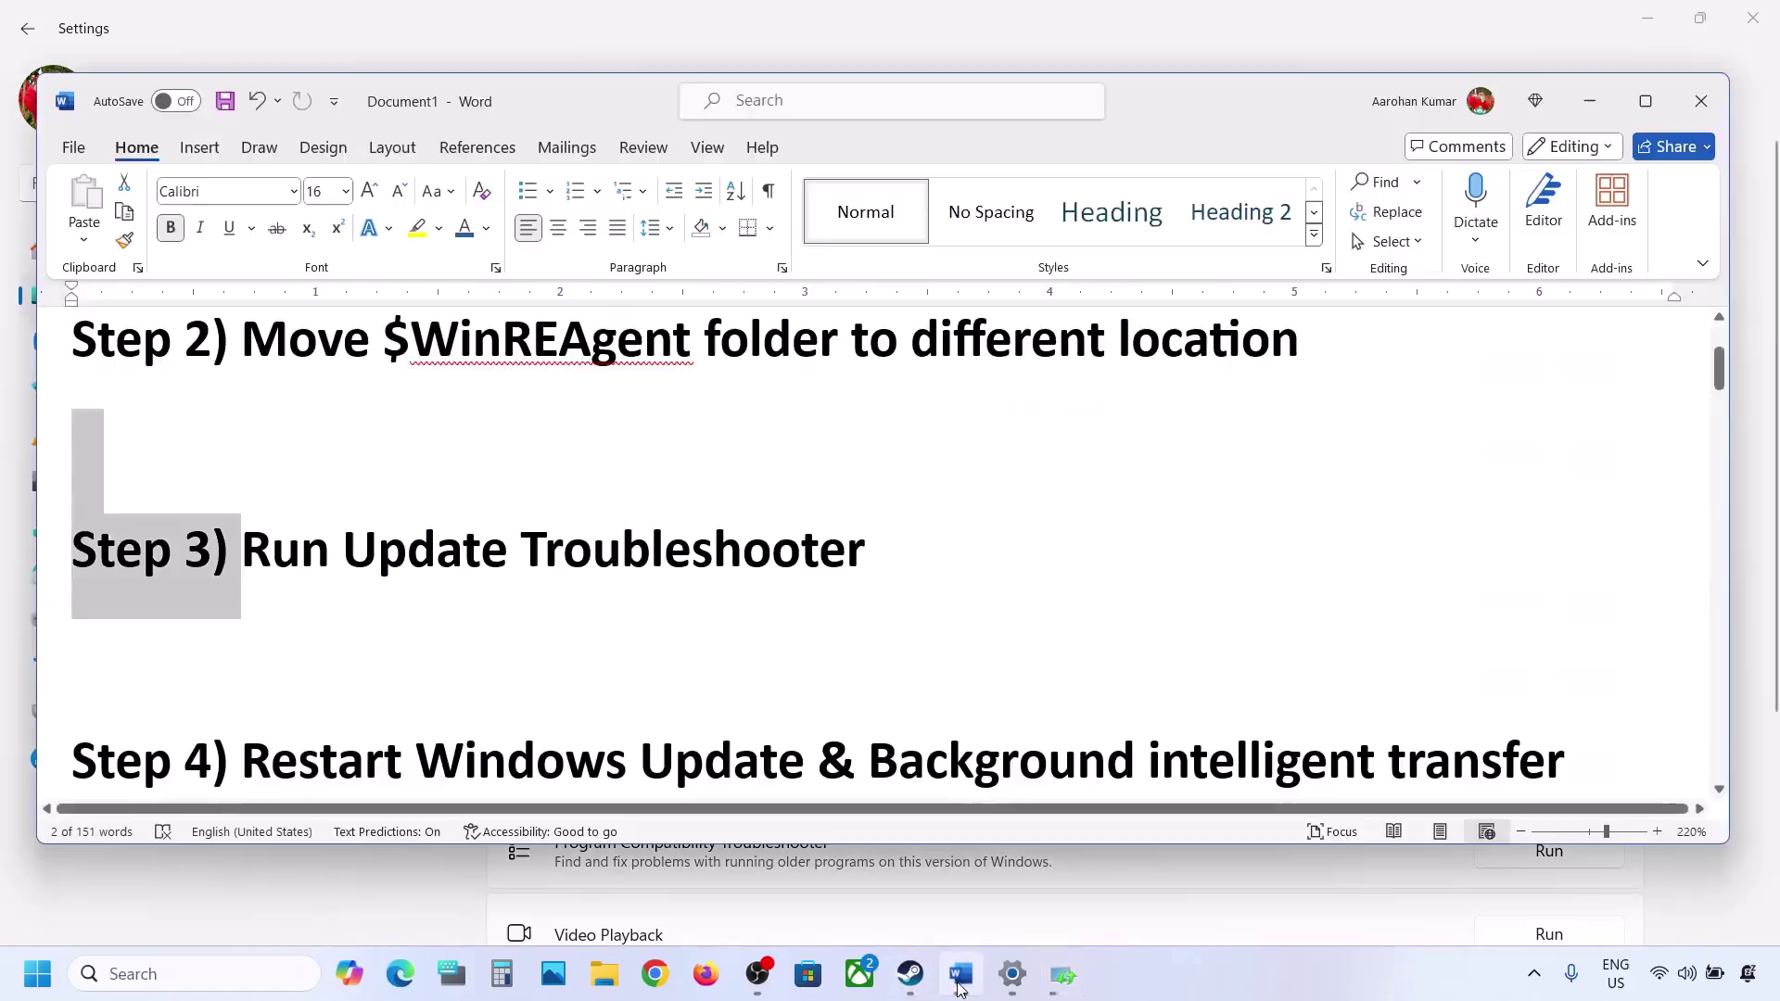
scroll(607, 608, "down", 2)
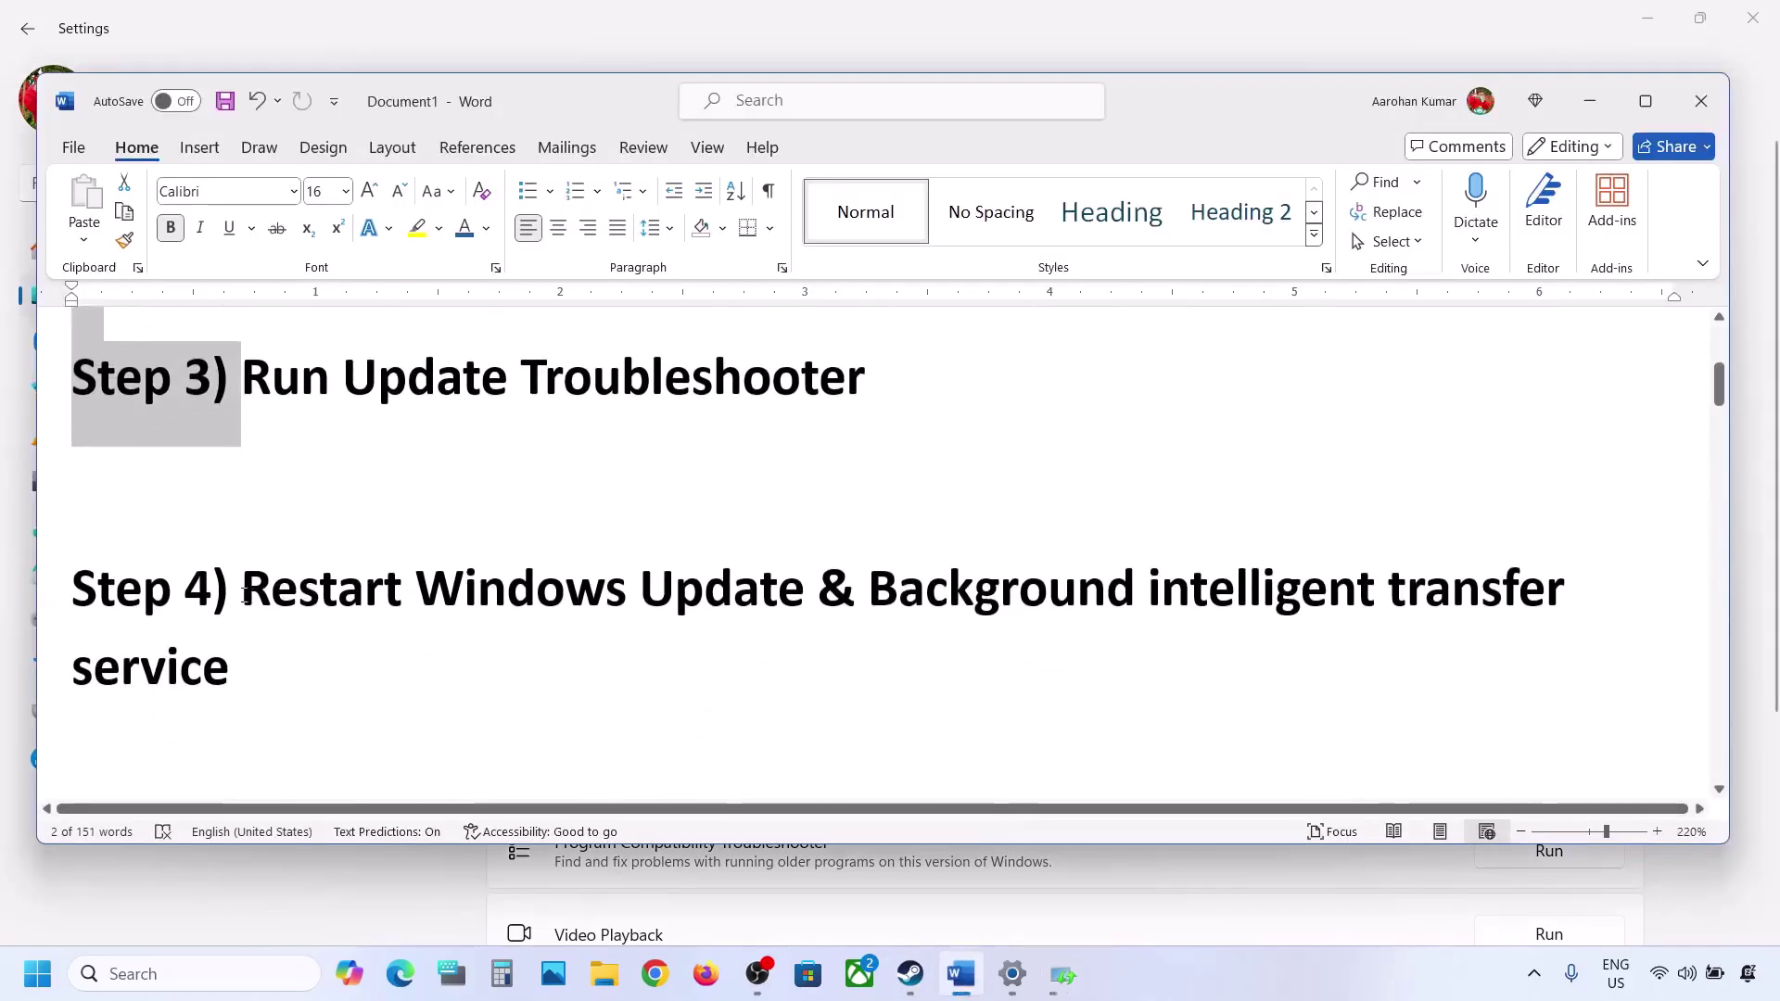
left_click_drag(243, 589, 1388, 593)
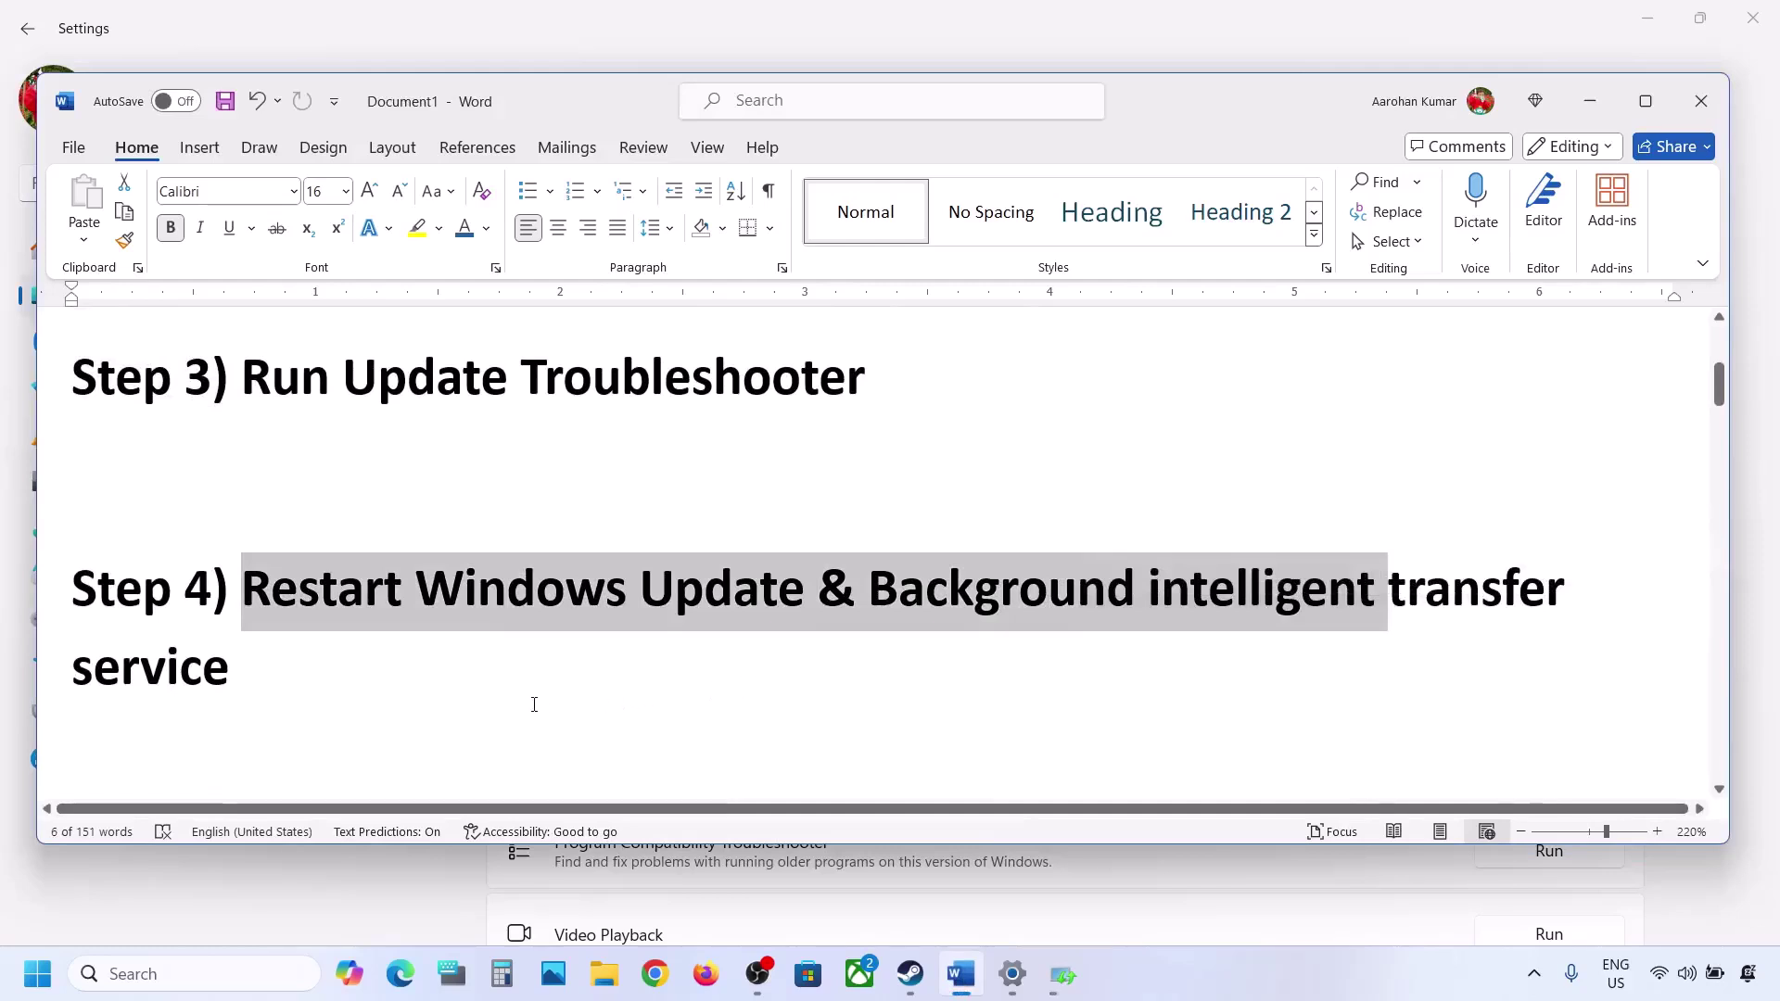
left_click(203, 982)
type("services")
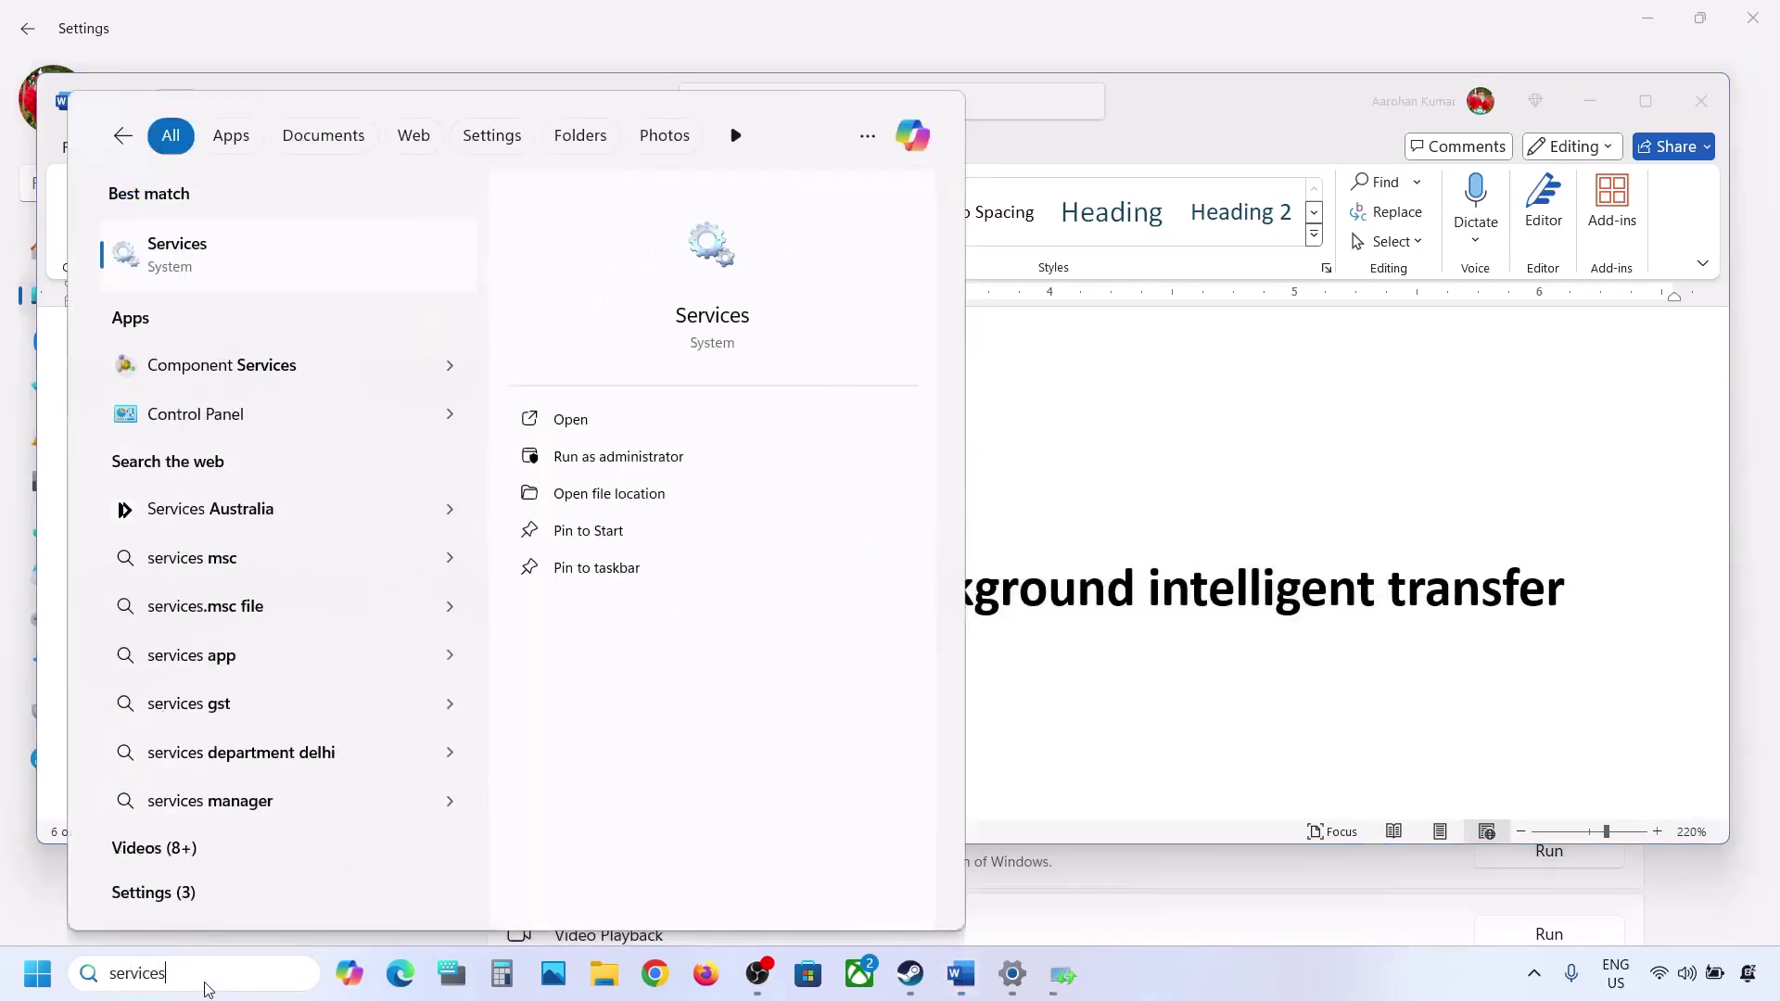
In Services, set the Windows Update service startup type to Automatic and apply it
left_click(192, 246)
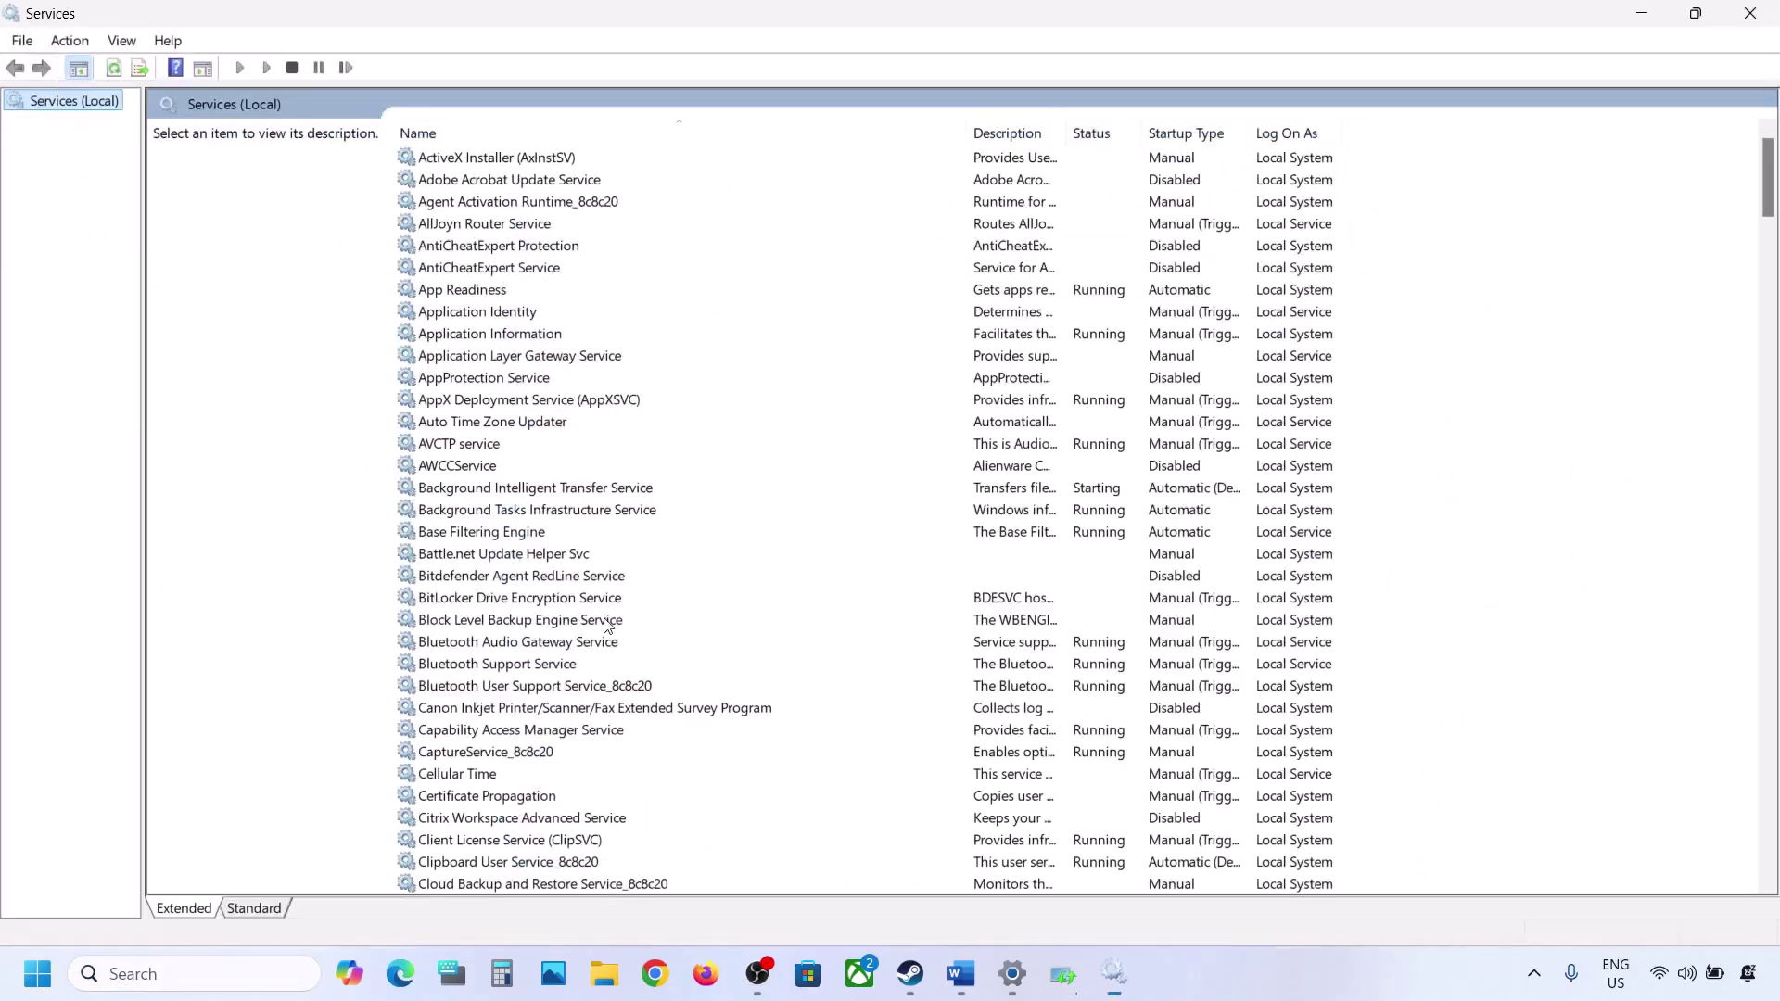
left_click(607, 621)
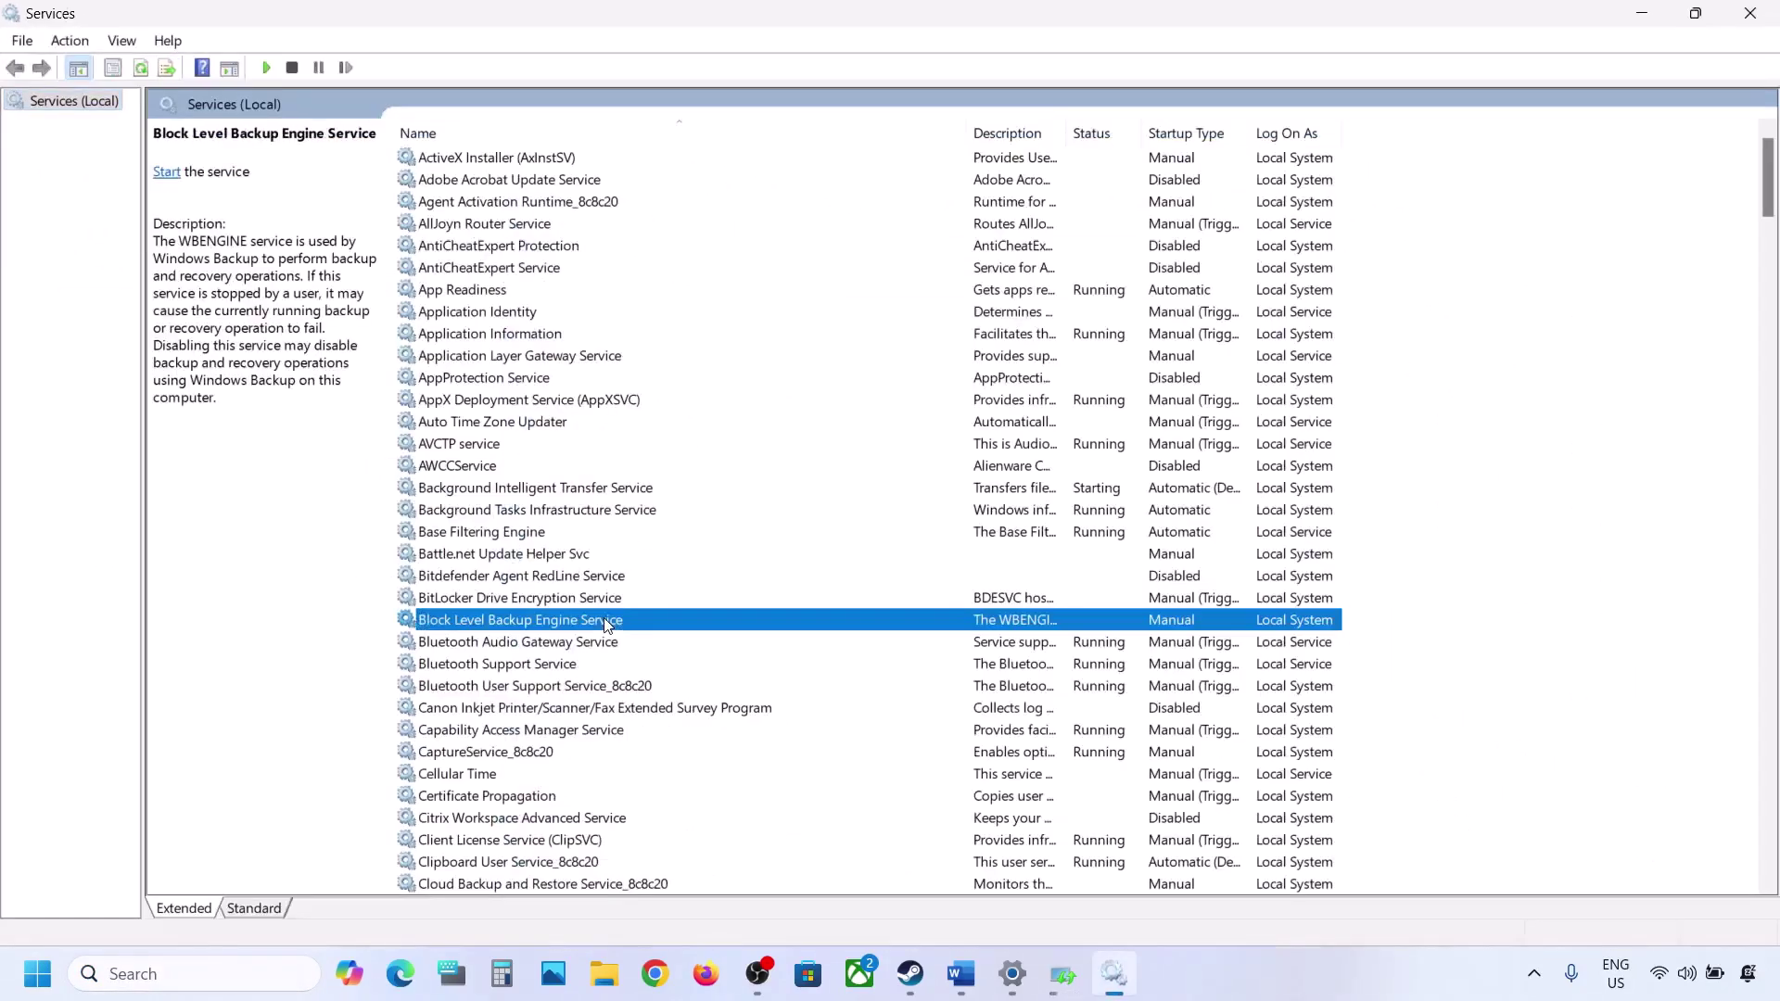
key("w")
scroll(608, 624, "down", 8)
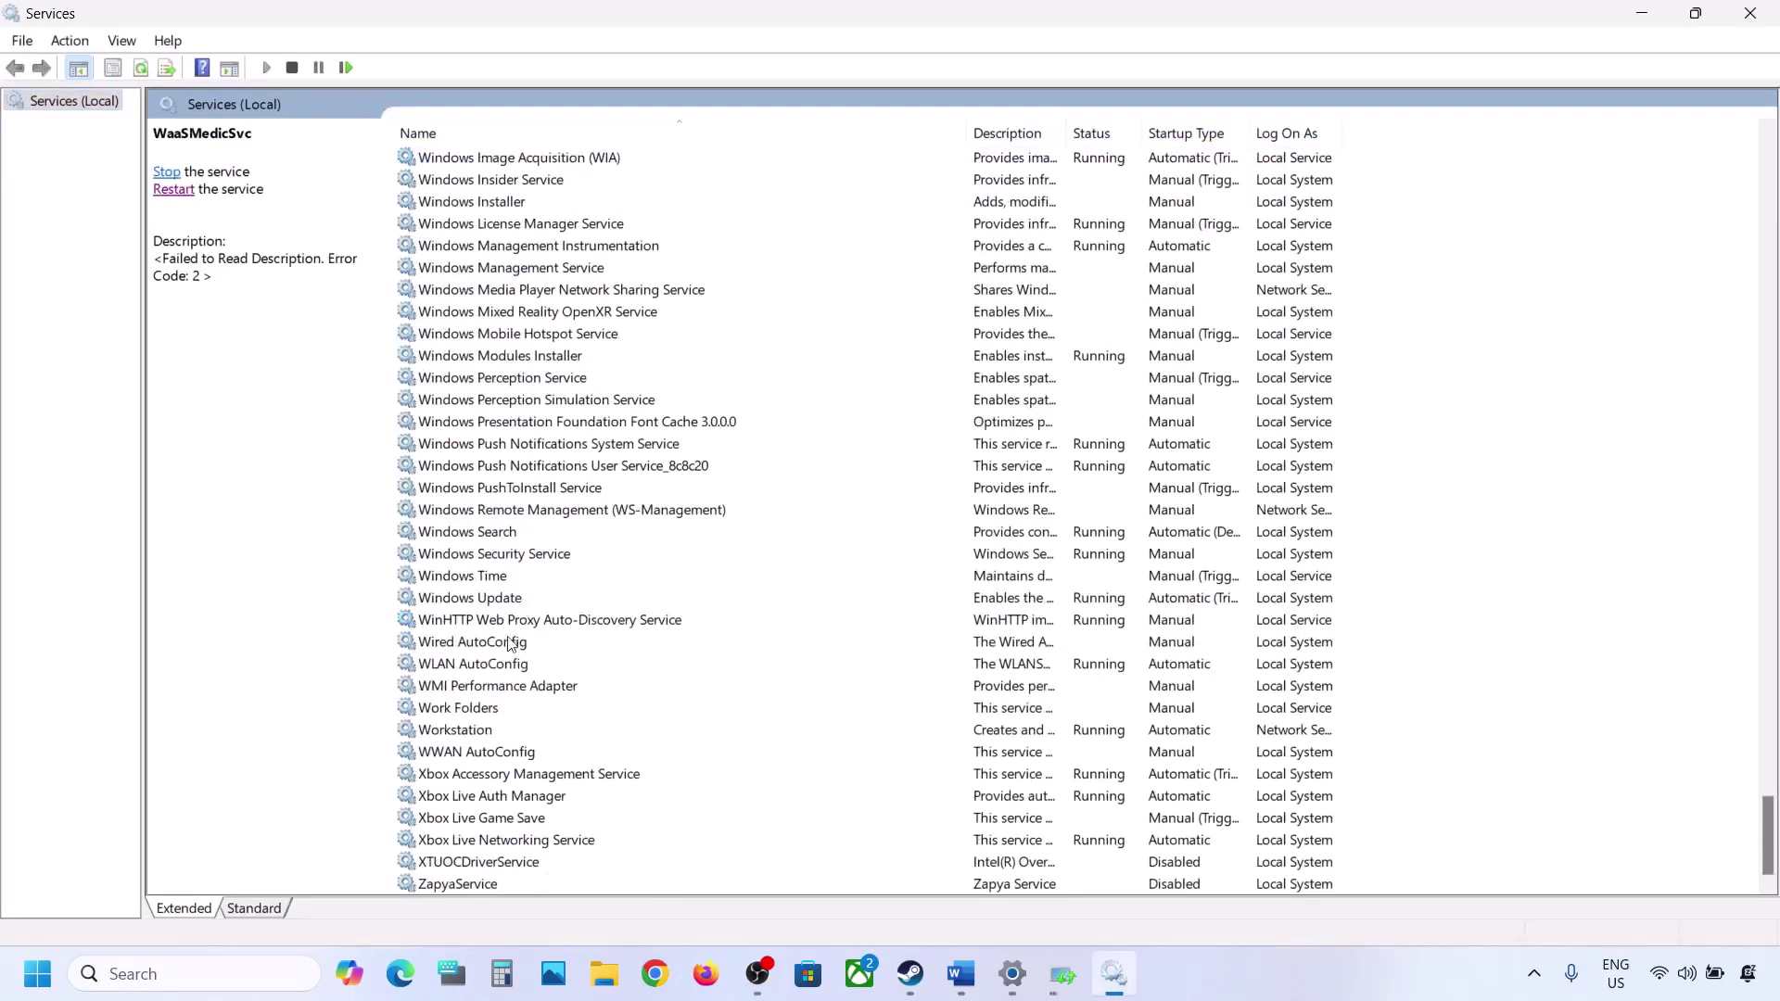
left_click(487, 605)
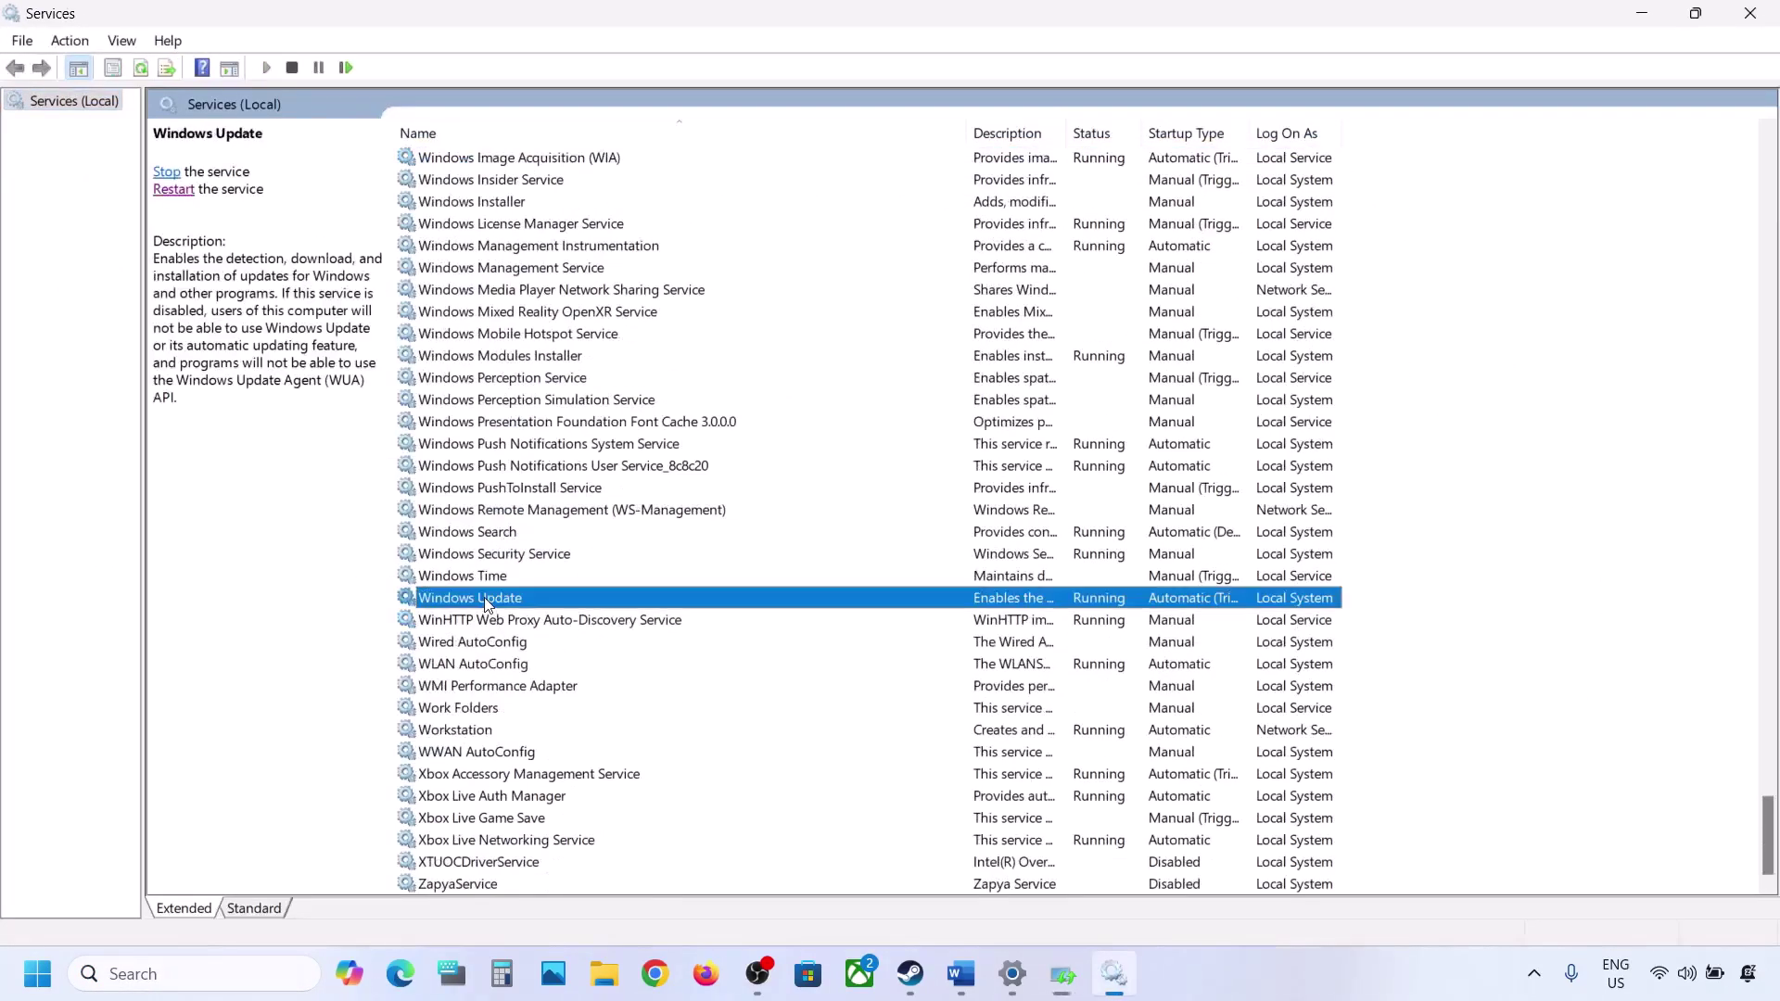
double_click(629, 608)
left_click(839, 459)
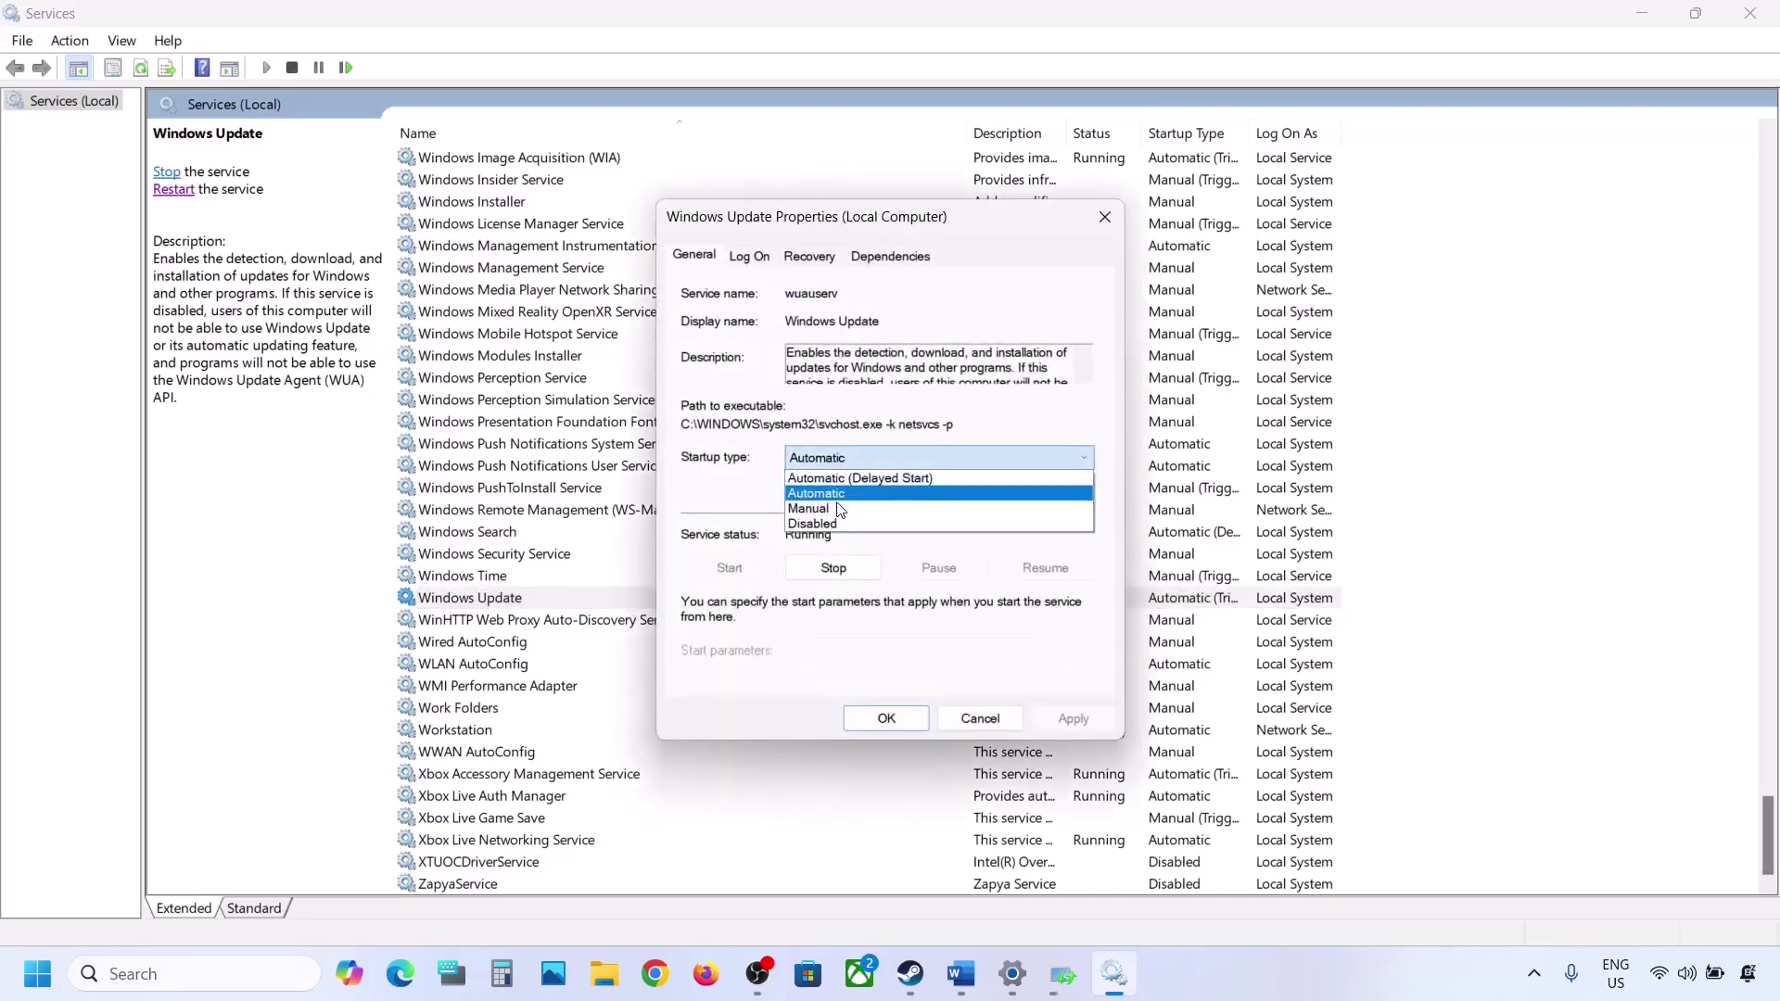
left_click(839, 501)
left_click(1054, 706)
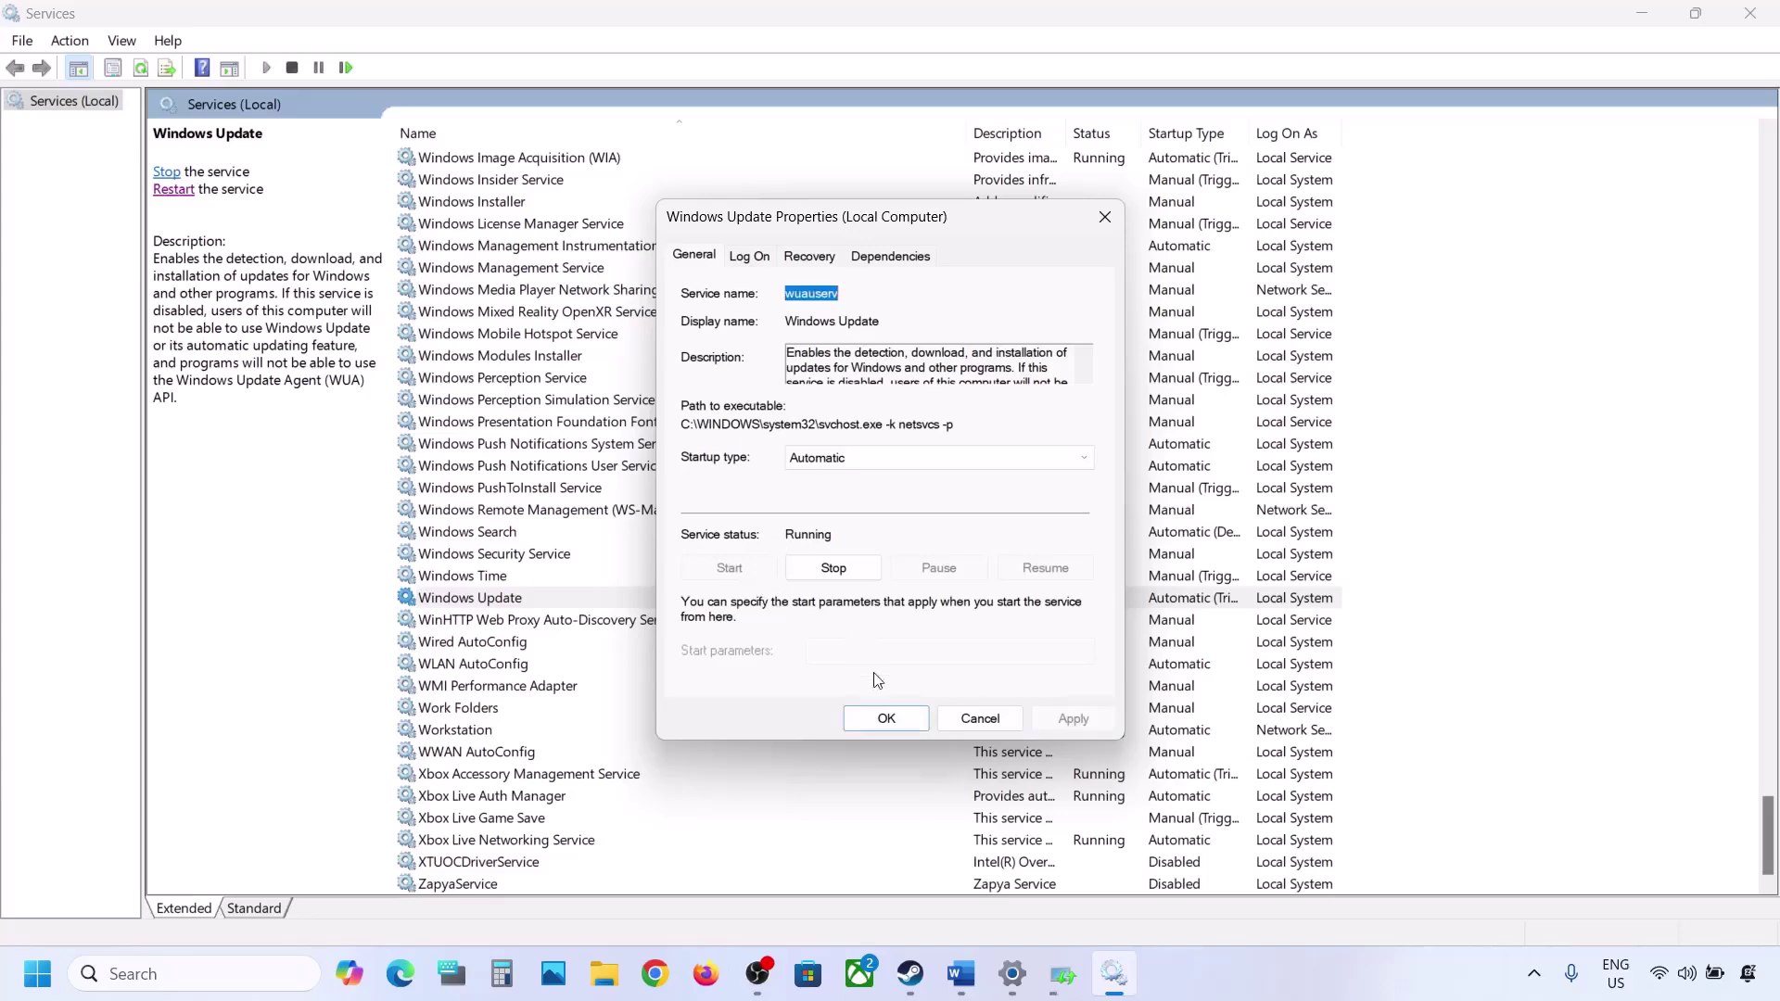
left_click(886, 718)
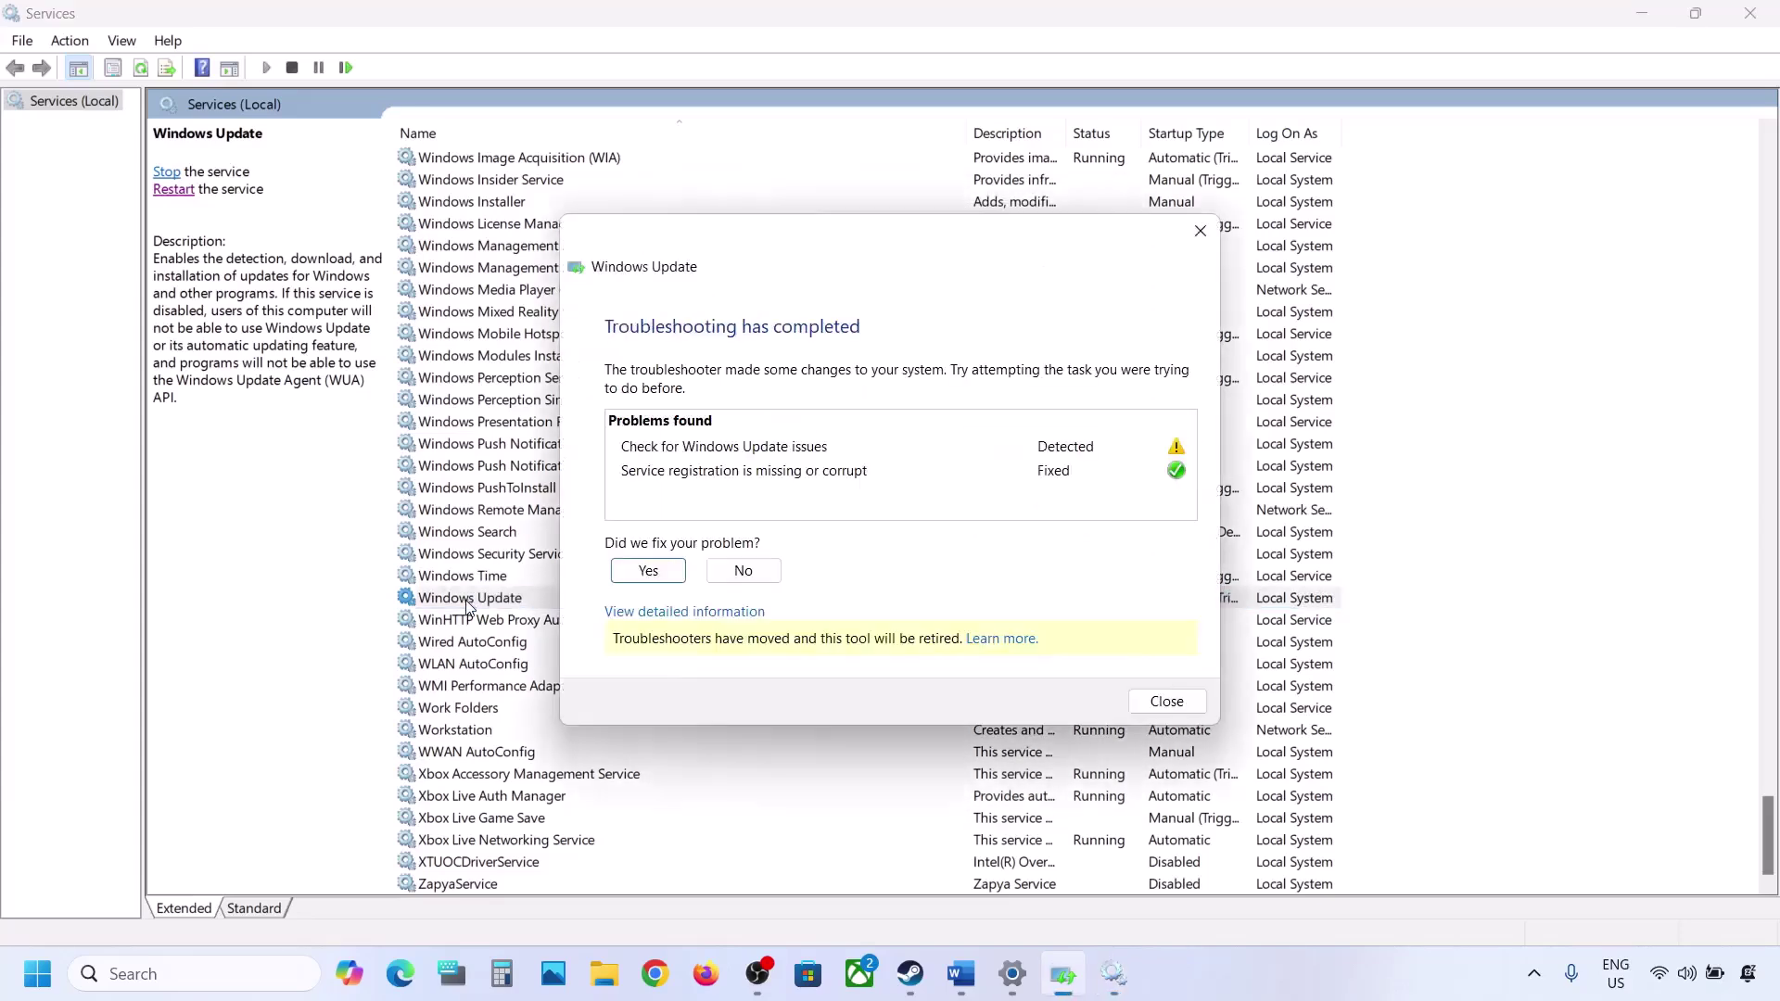
Dismiss the troubleshooter results and restart the Windows Update service
left_click(1166, 701)
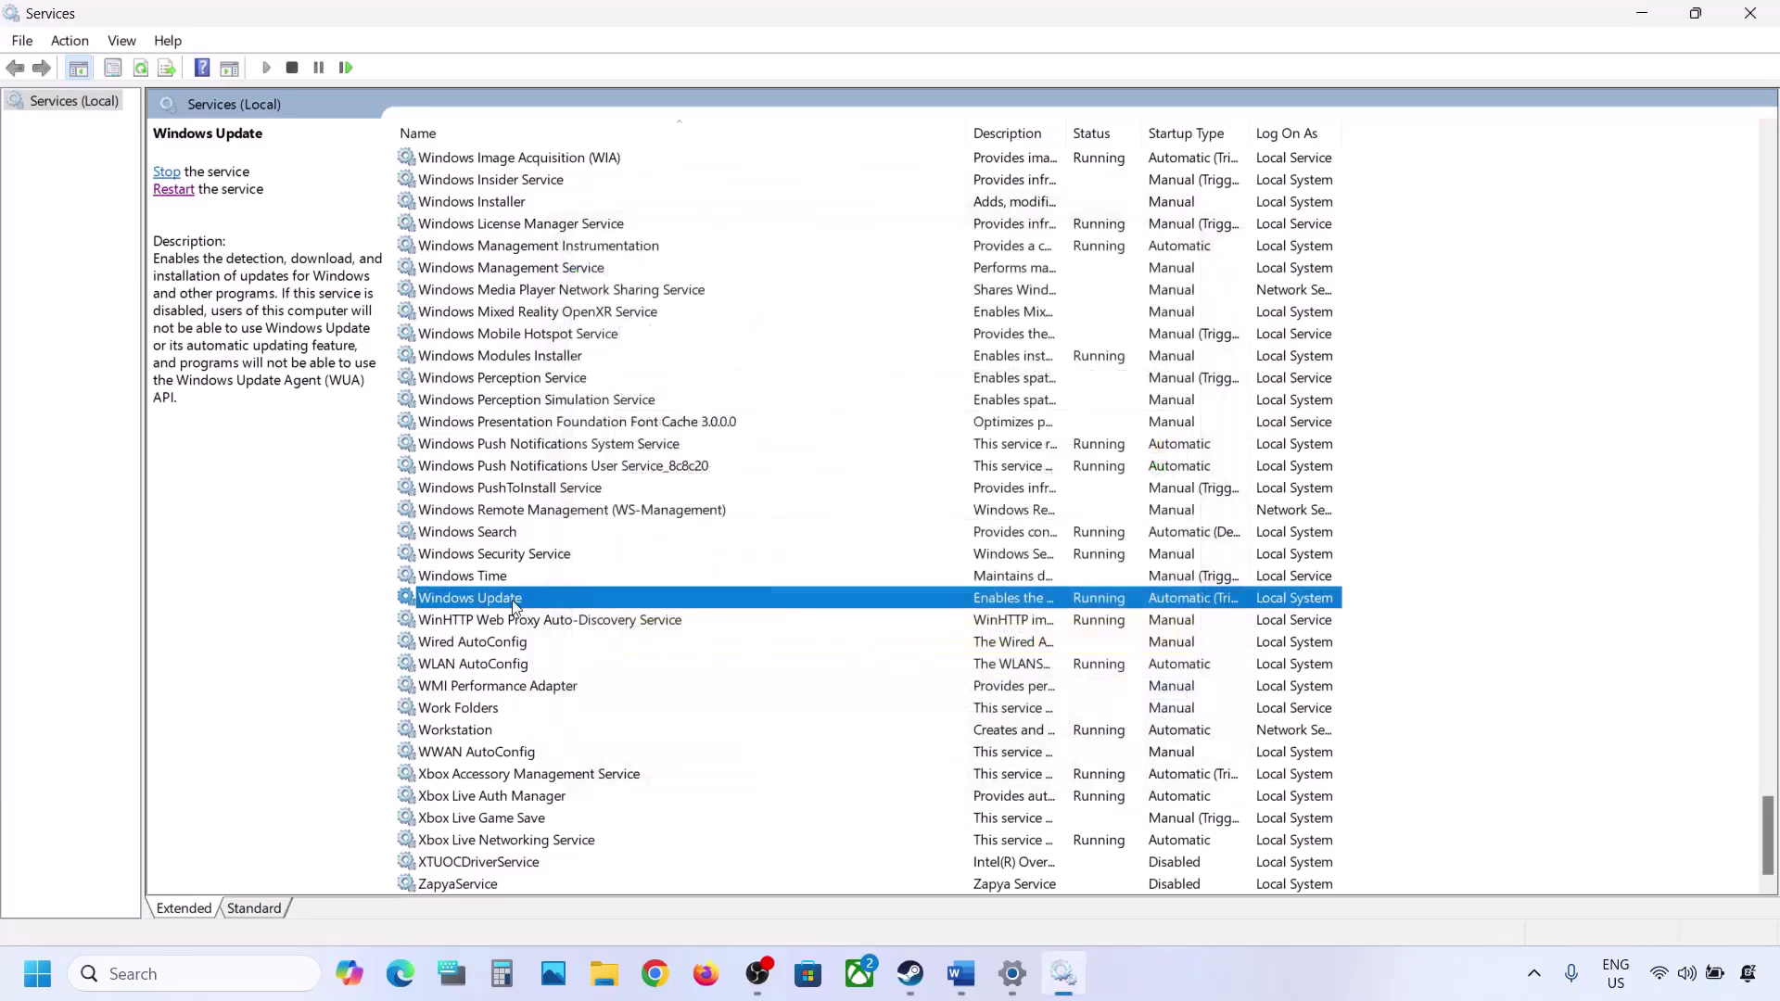
right_click(490, 601)
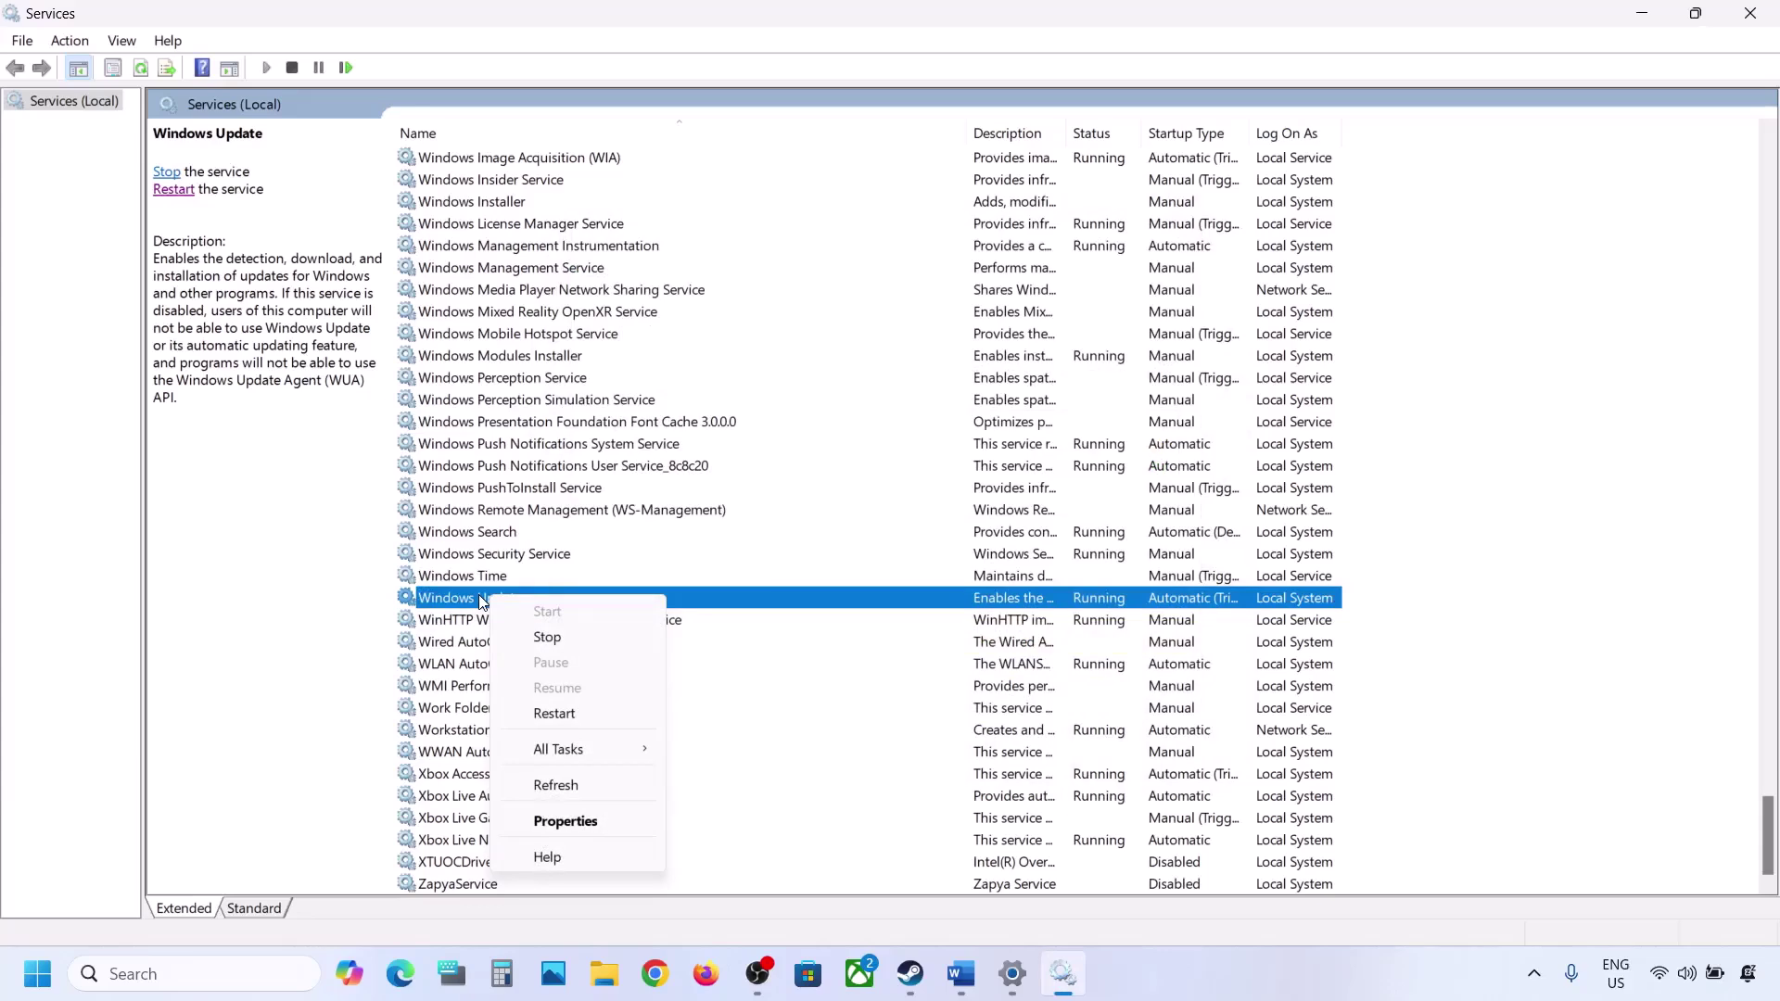
left_click(572, 713)
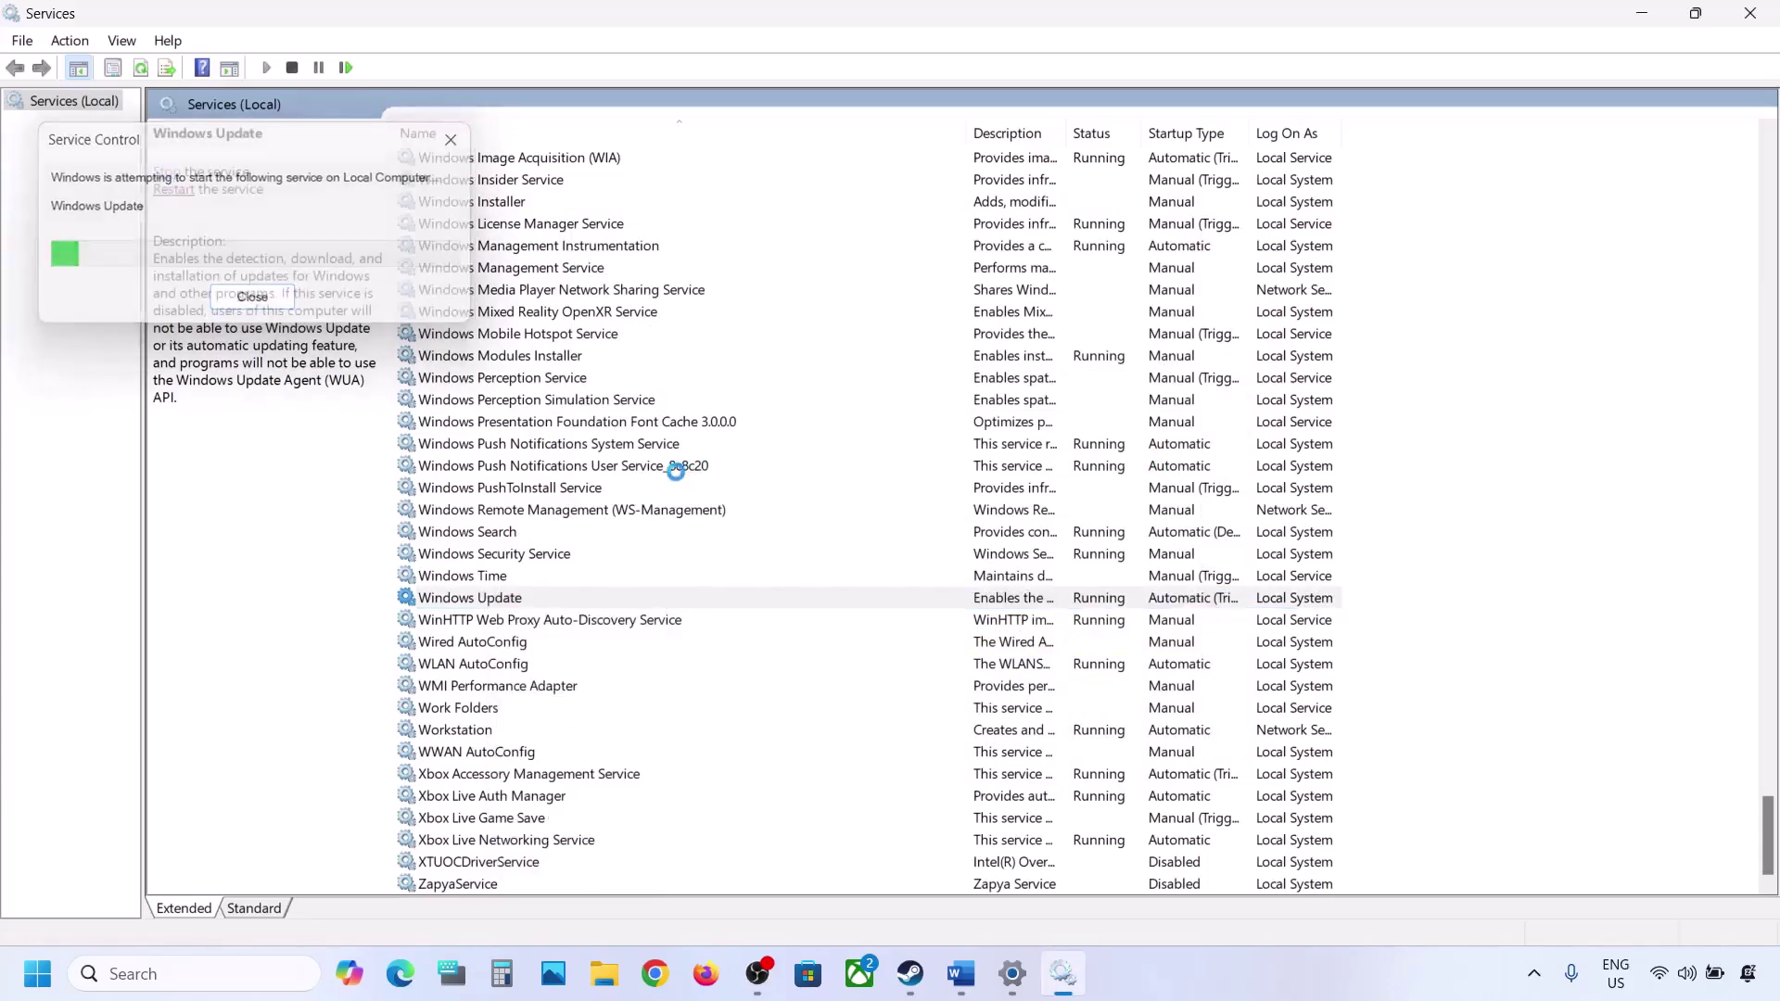
left_click(558, 497)
Set the Background Intelligent Transfer Service to Automatic, apply, and restart it
key("b")
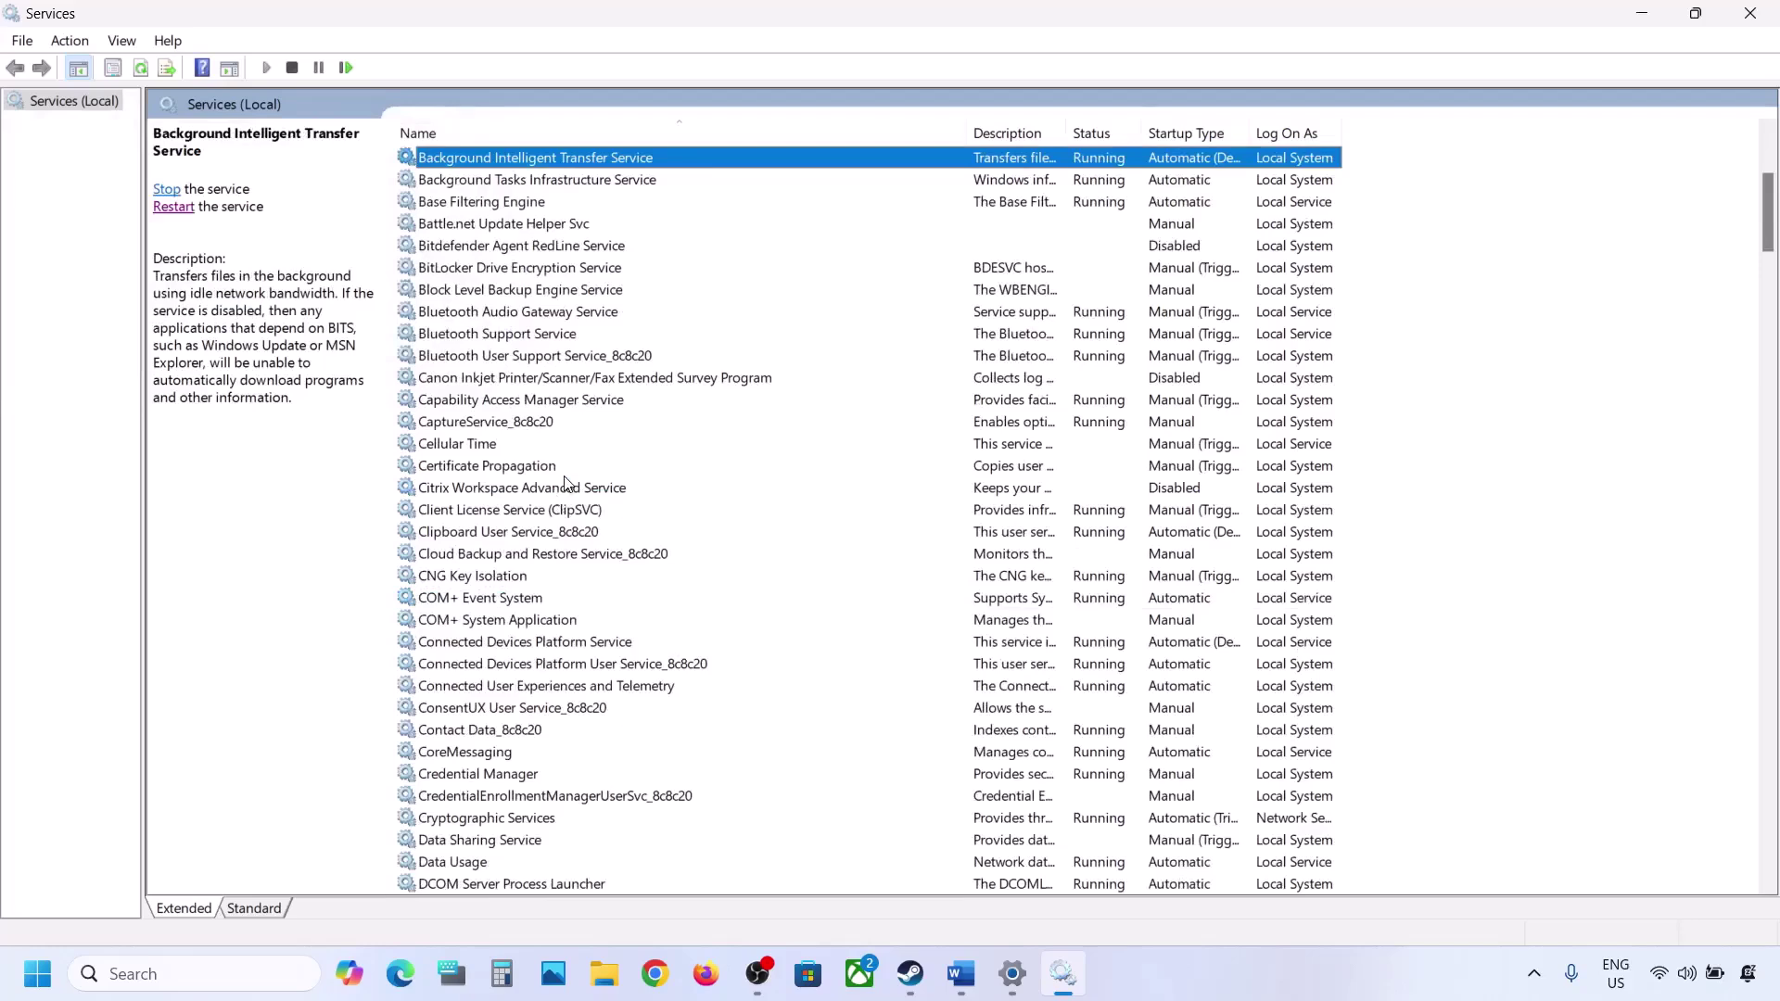
scroll(594, 482, "up", 5)
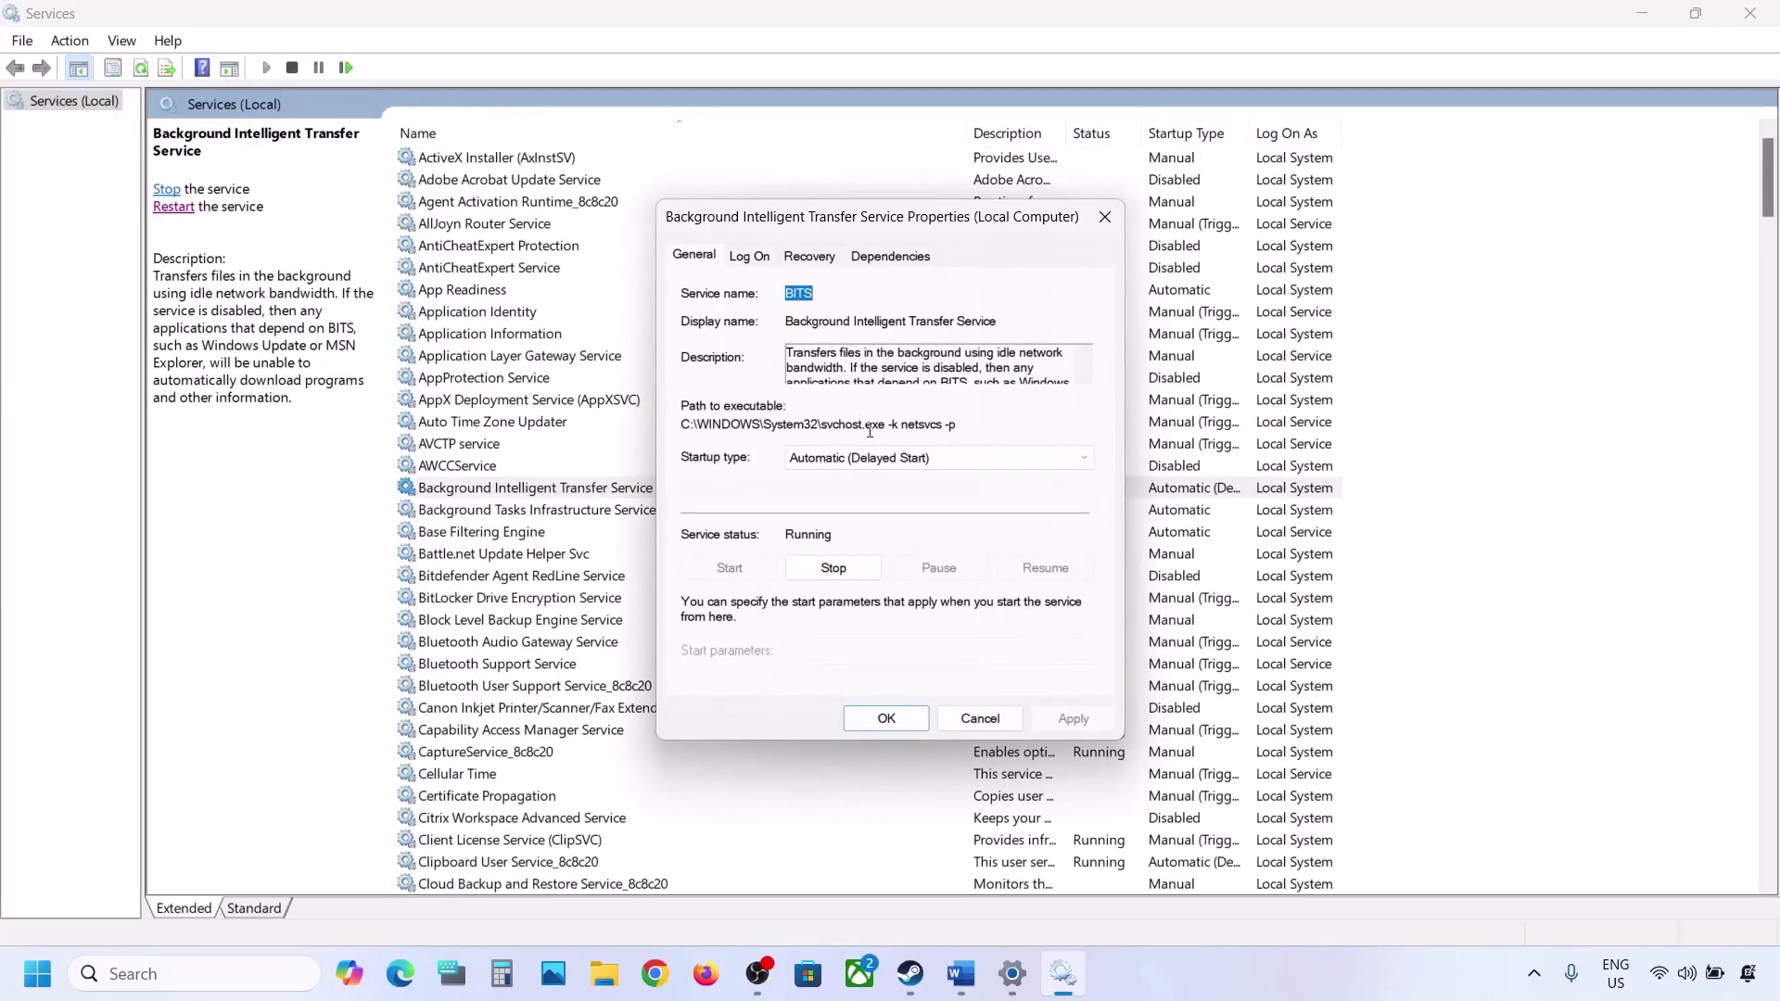
left_click(867, 457)
left_click(855, 495)
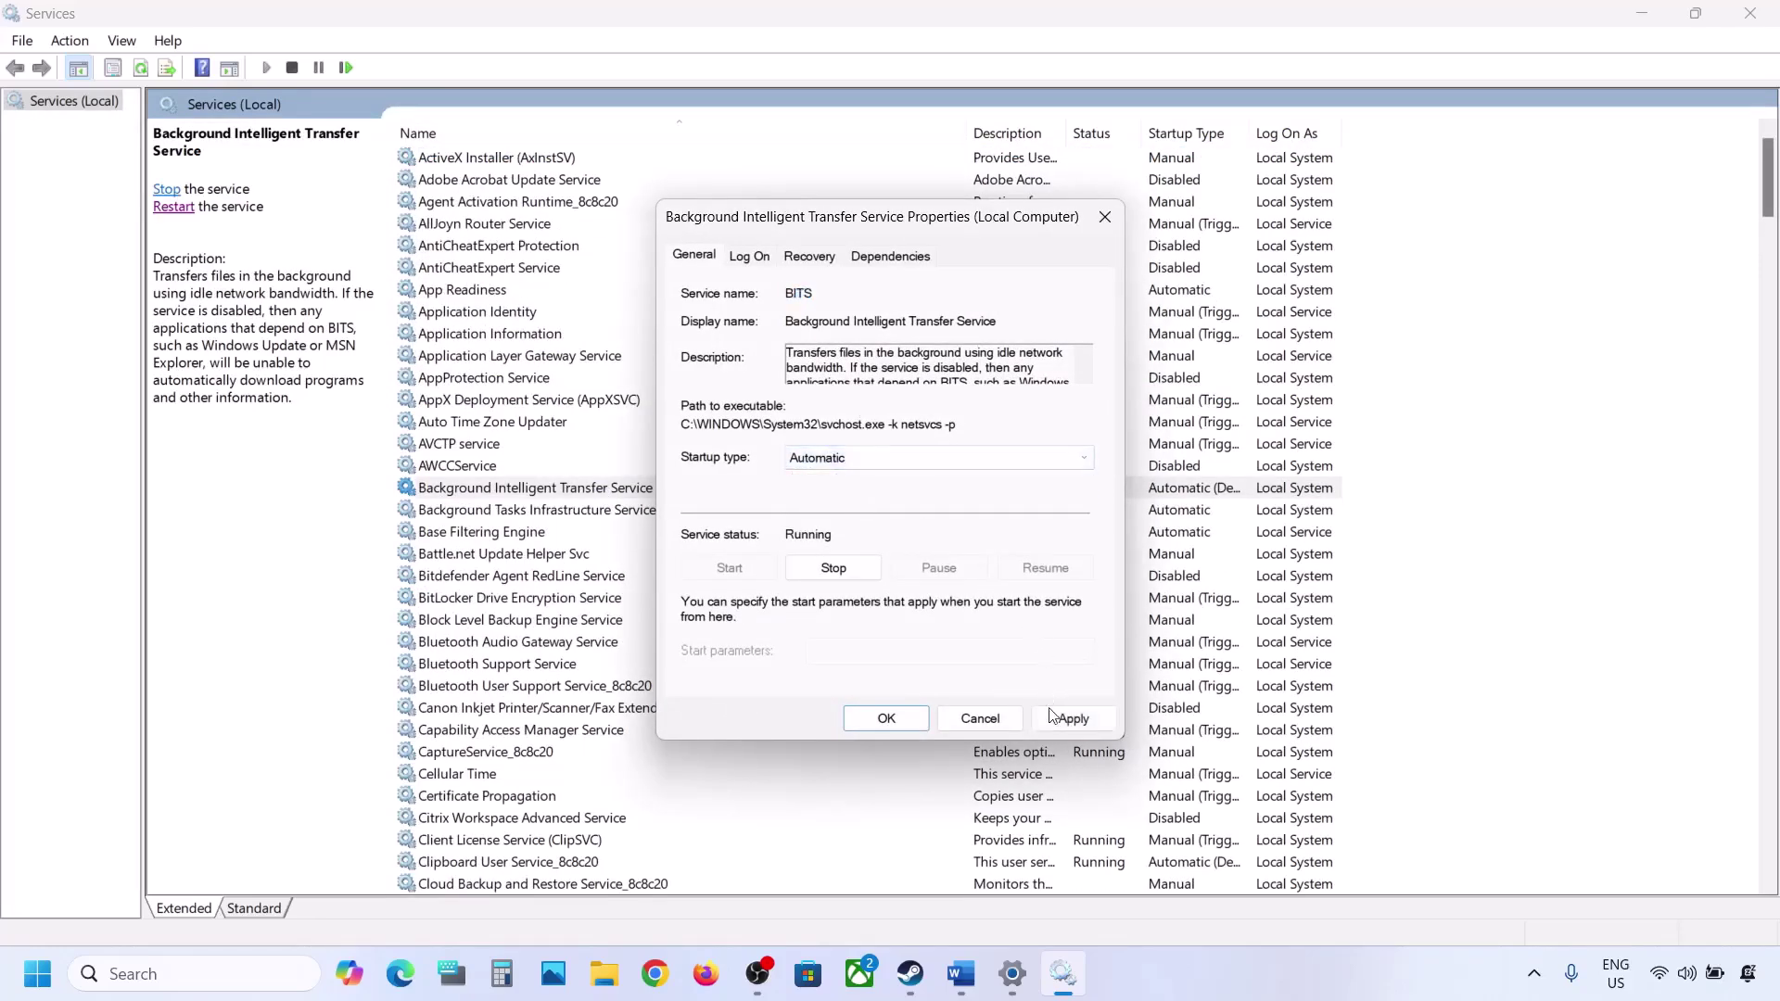
left_click(1074, 719)
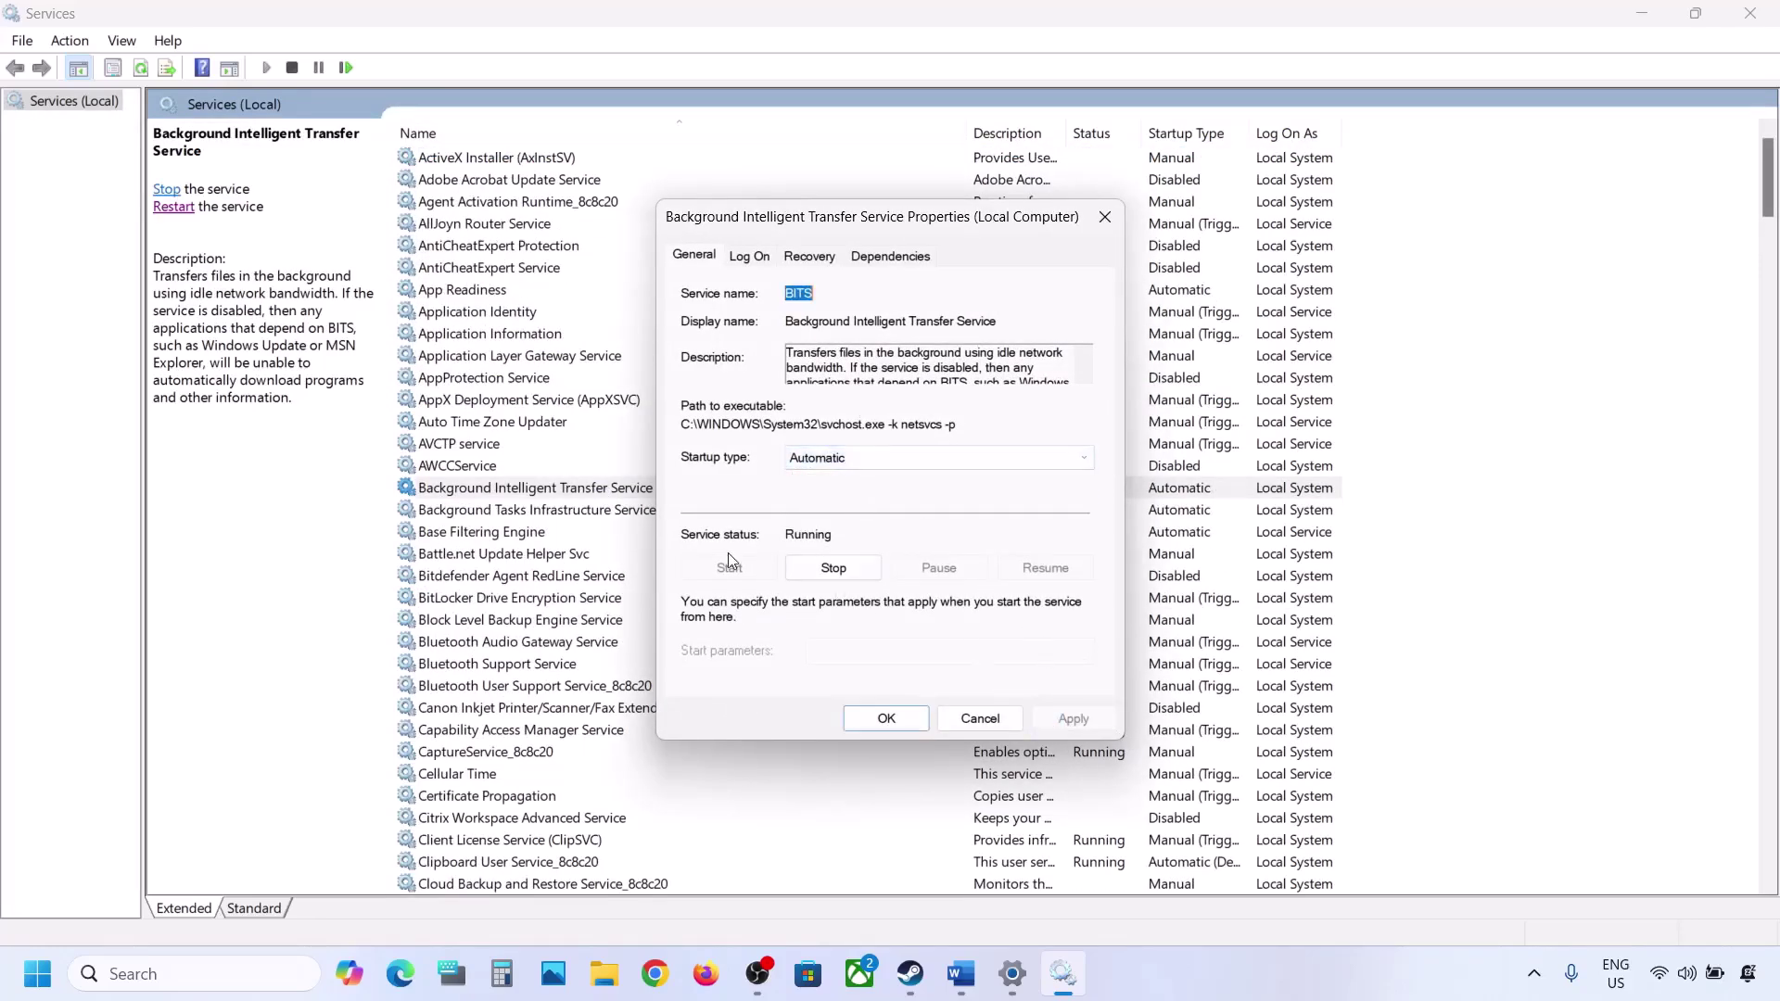
left_click(870, 726)
right_click(567, 492)
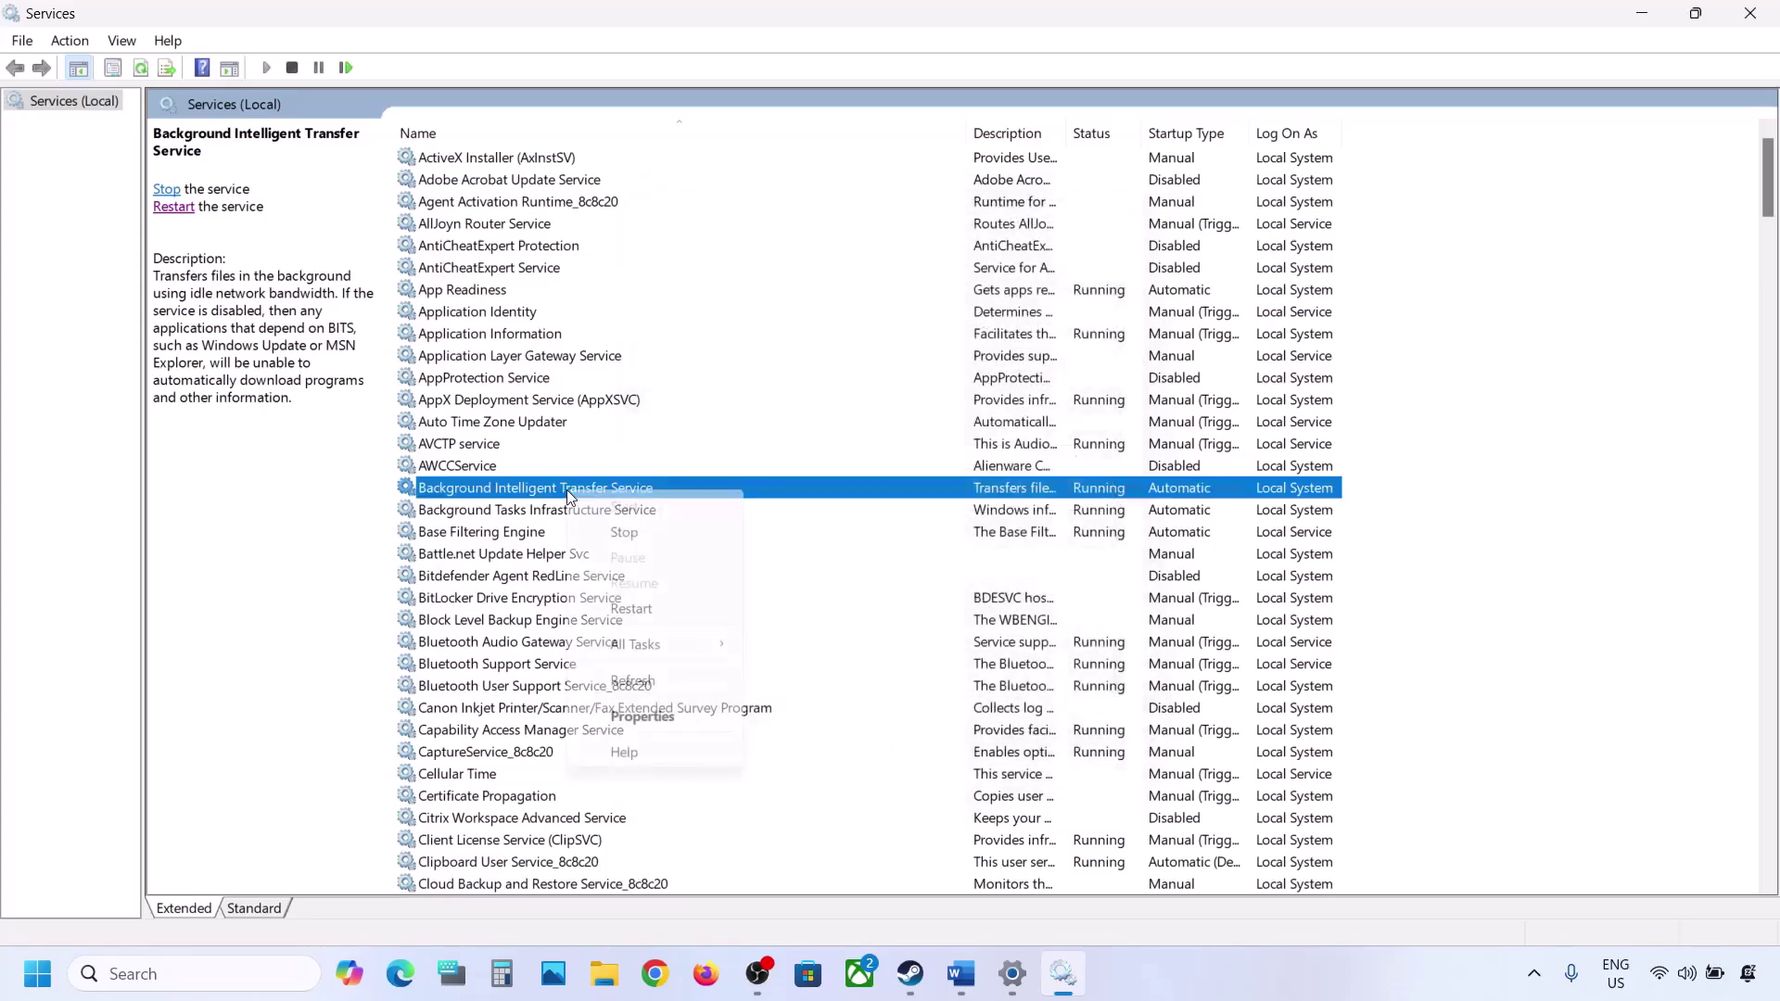
left_click(632, 609)
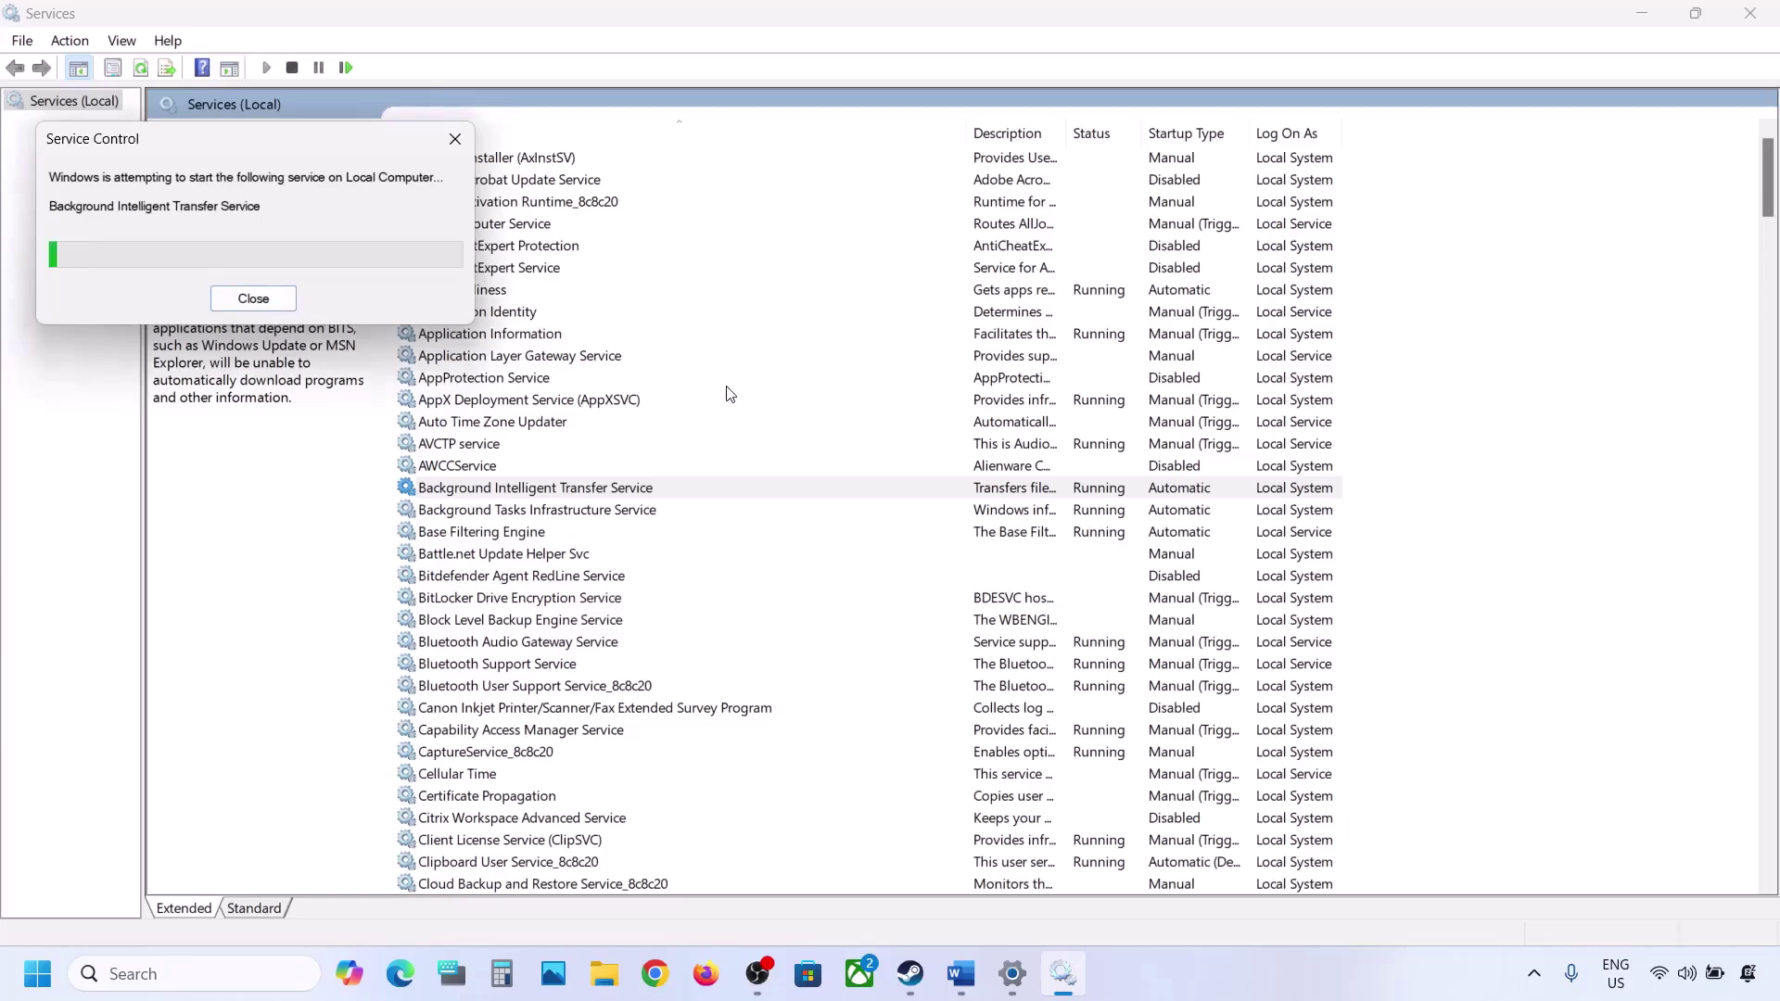
Return to the Word notes and scroll to Step 5
mouse_move(965, 978)
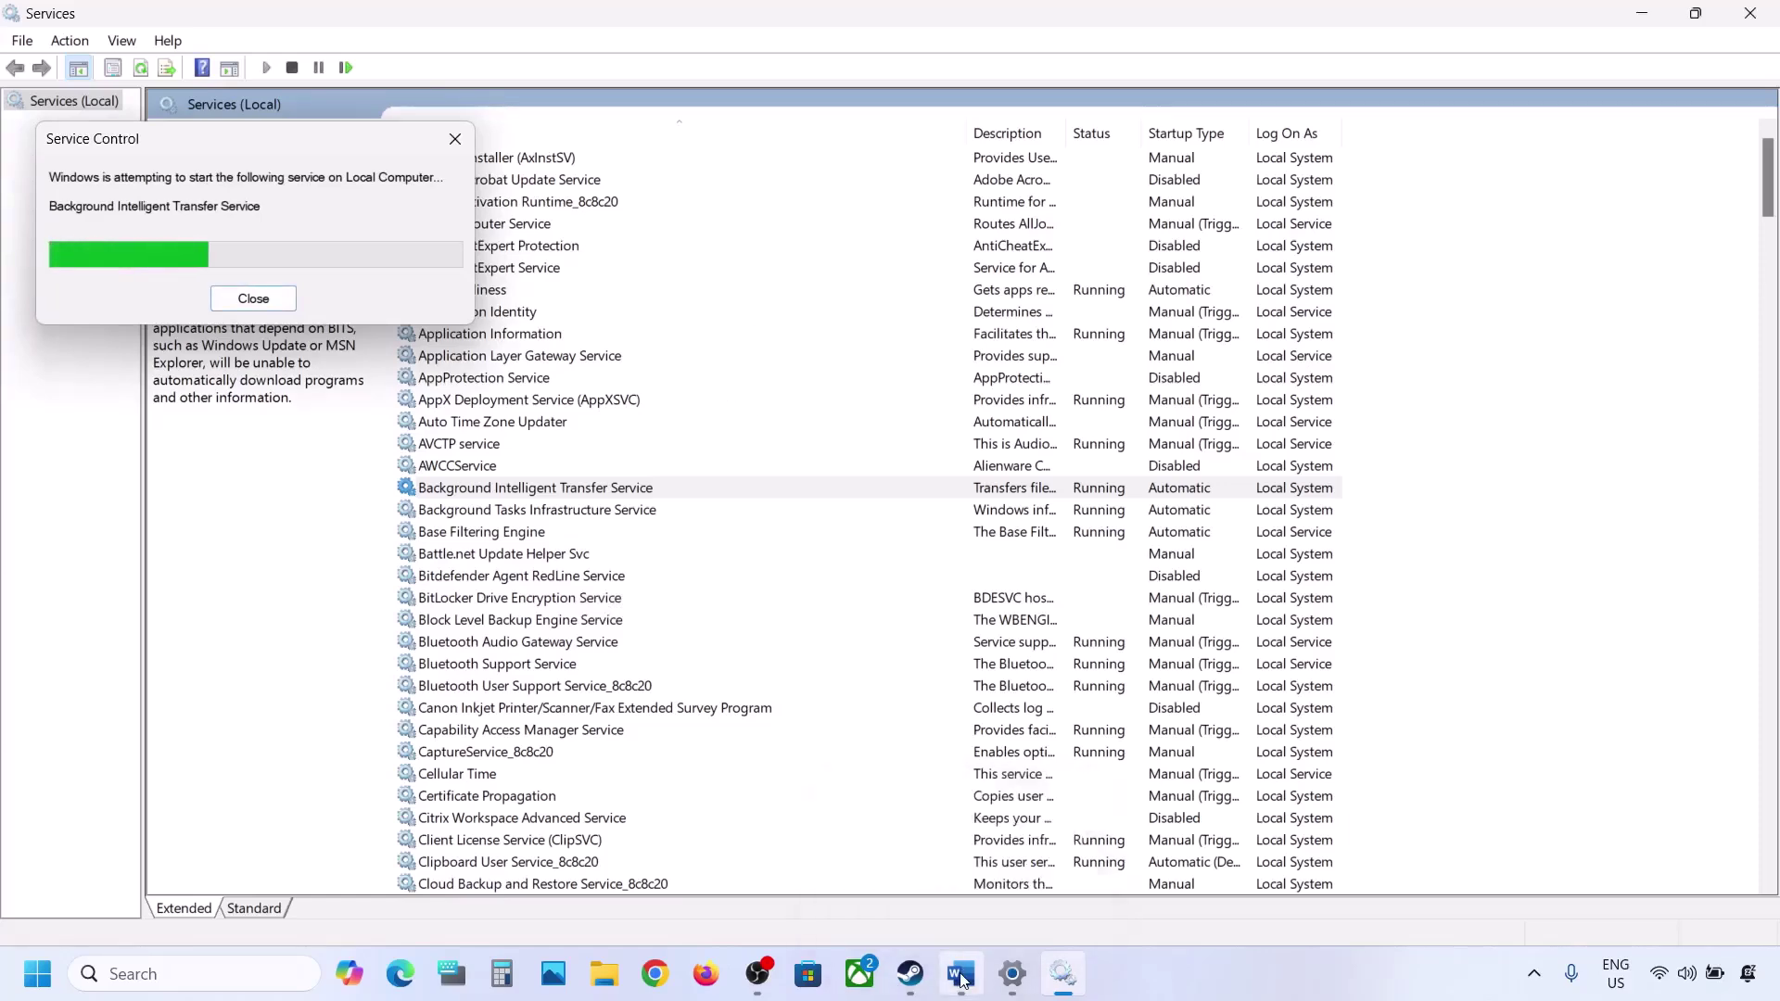
left_click(962, 979)
scroll(644, 719, "down", 4)
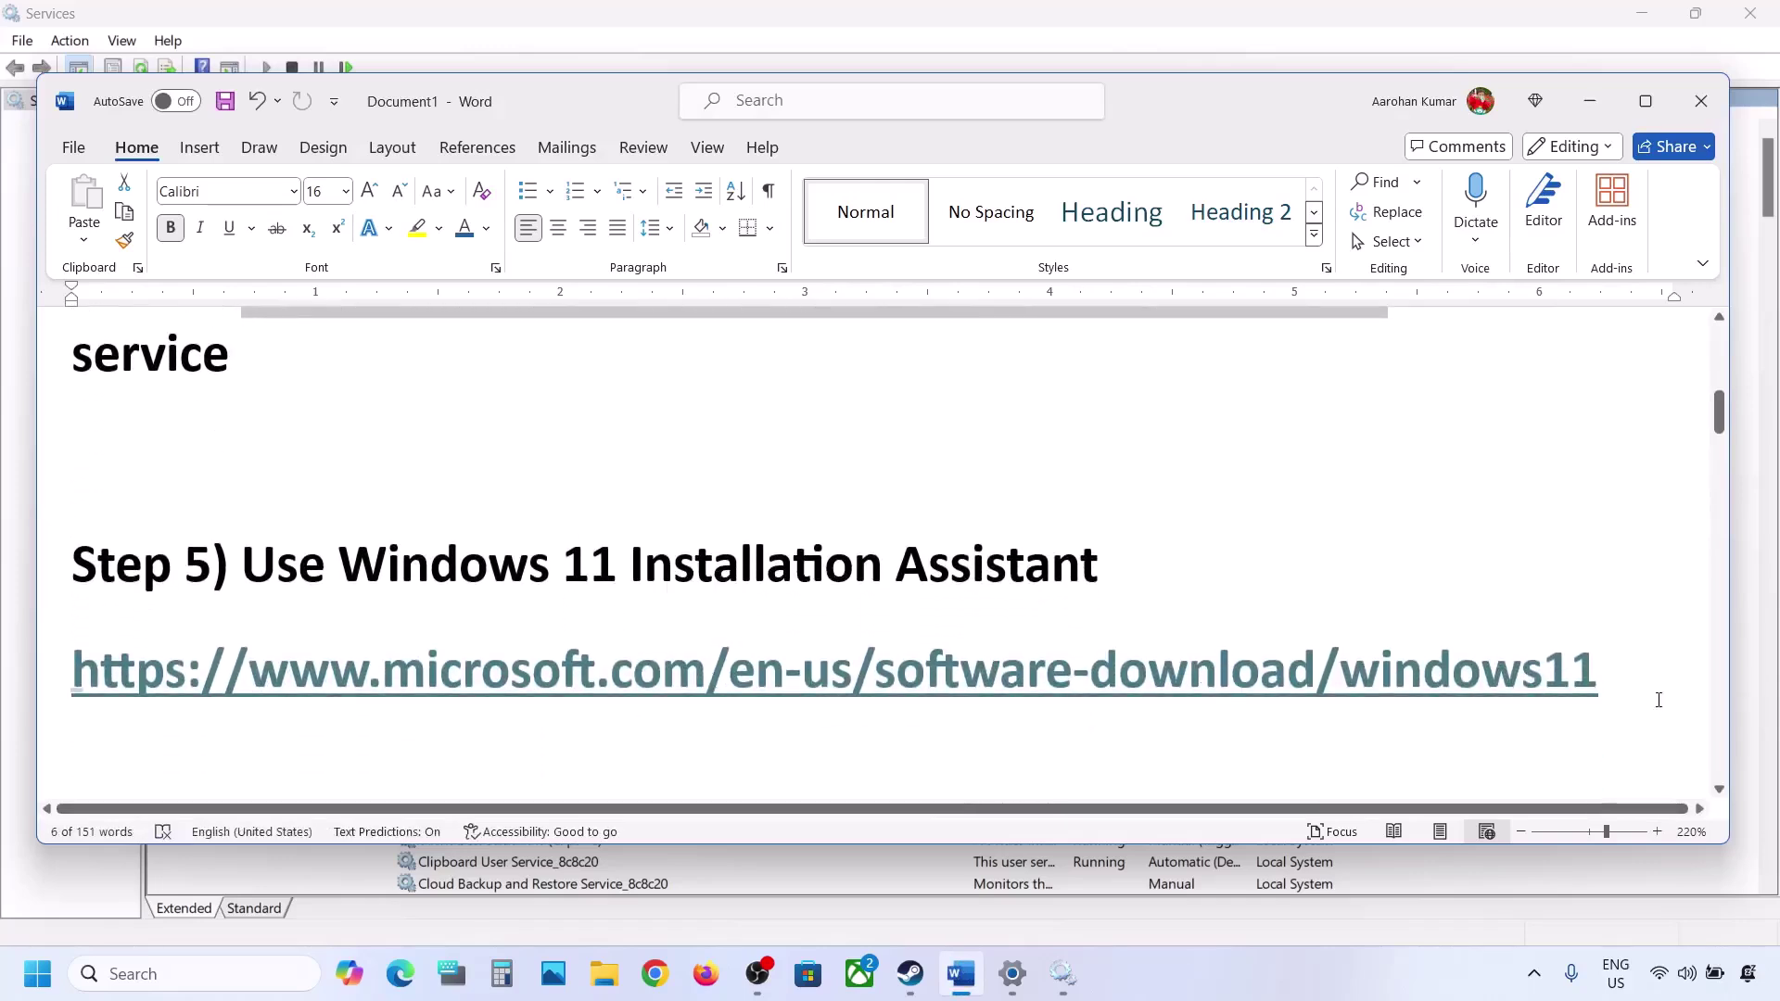
Copy the Step 5 Windows 11 download link from Word and load it in Chrome
left_click_drag(1630, 684, 111, 697)
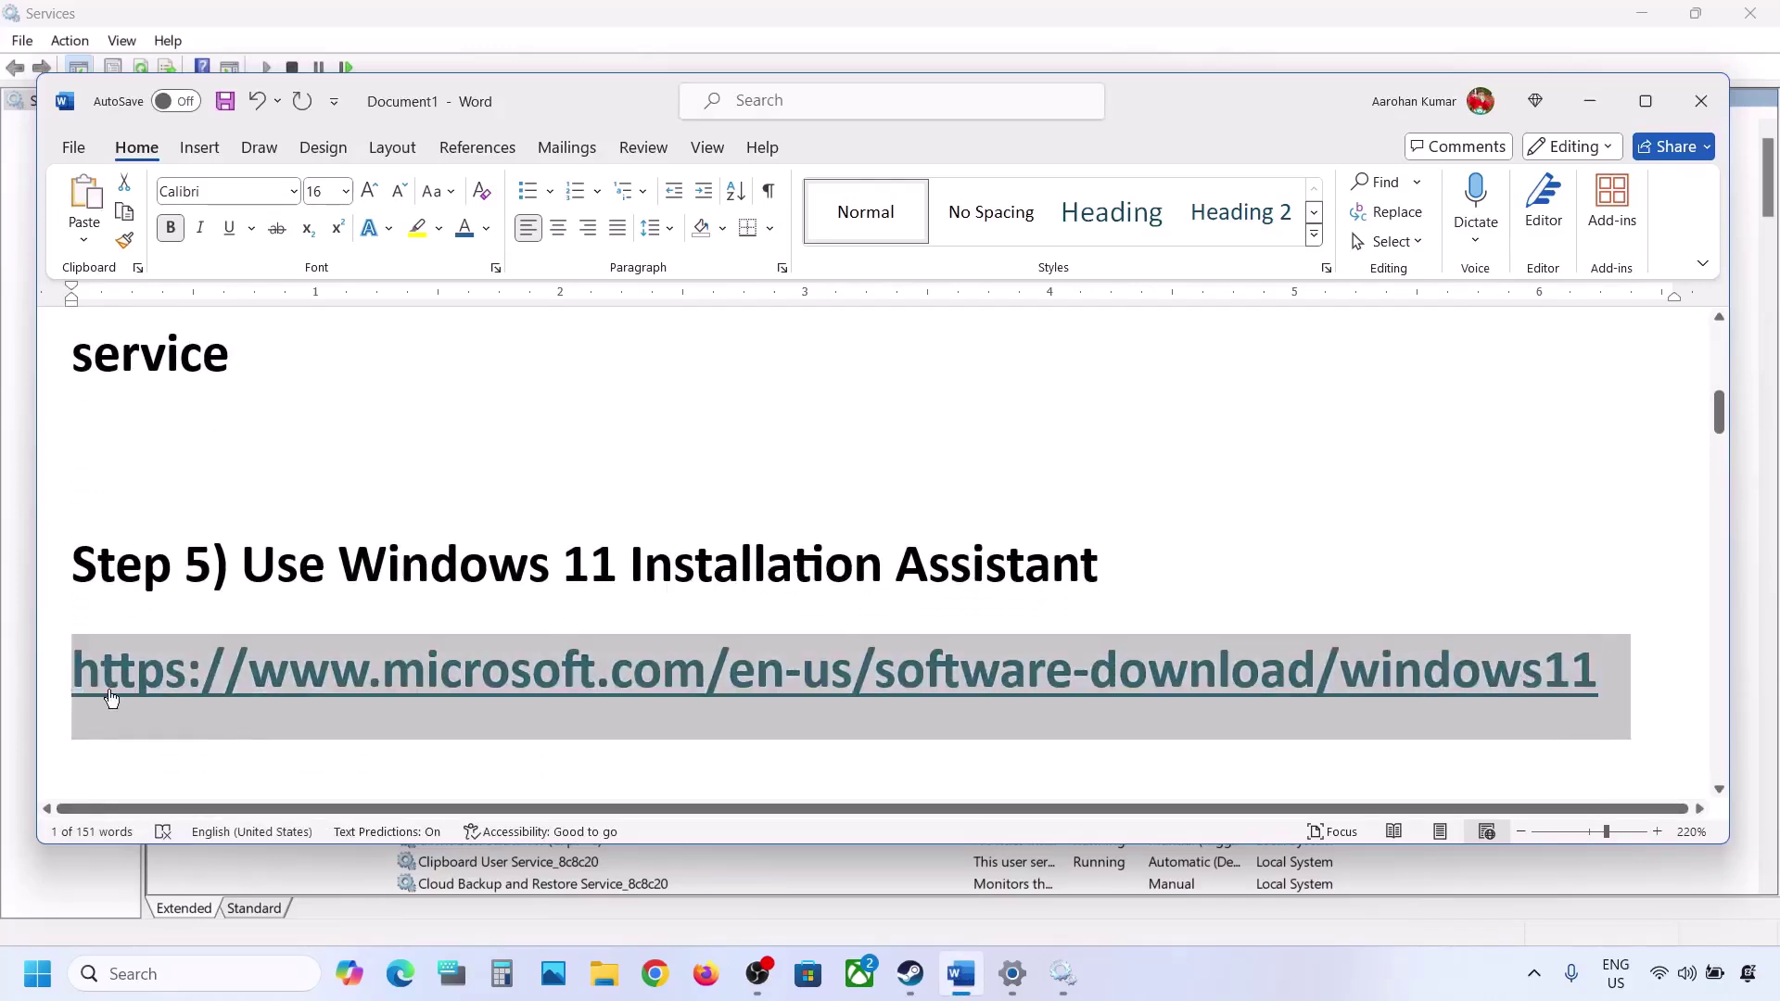
right_click(366, 656)
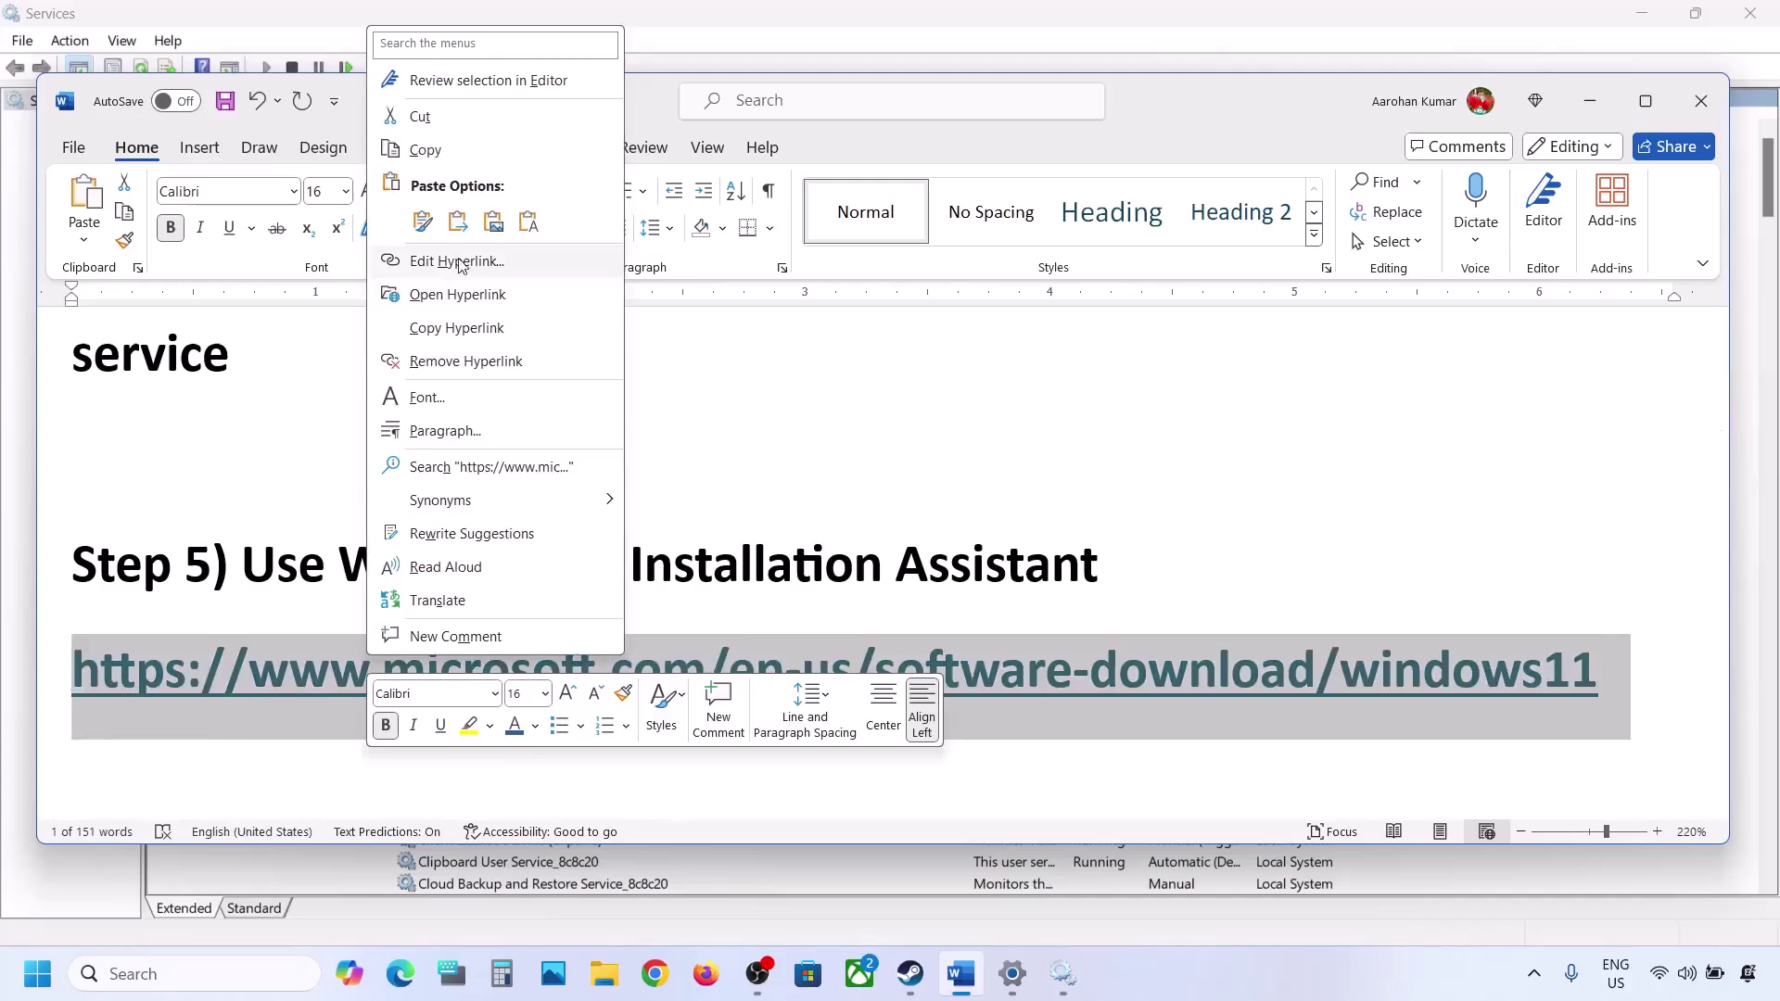
left_click(432, 149)
left_click(653, 968)
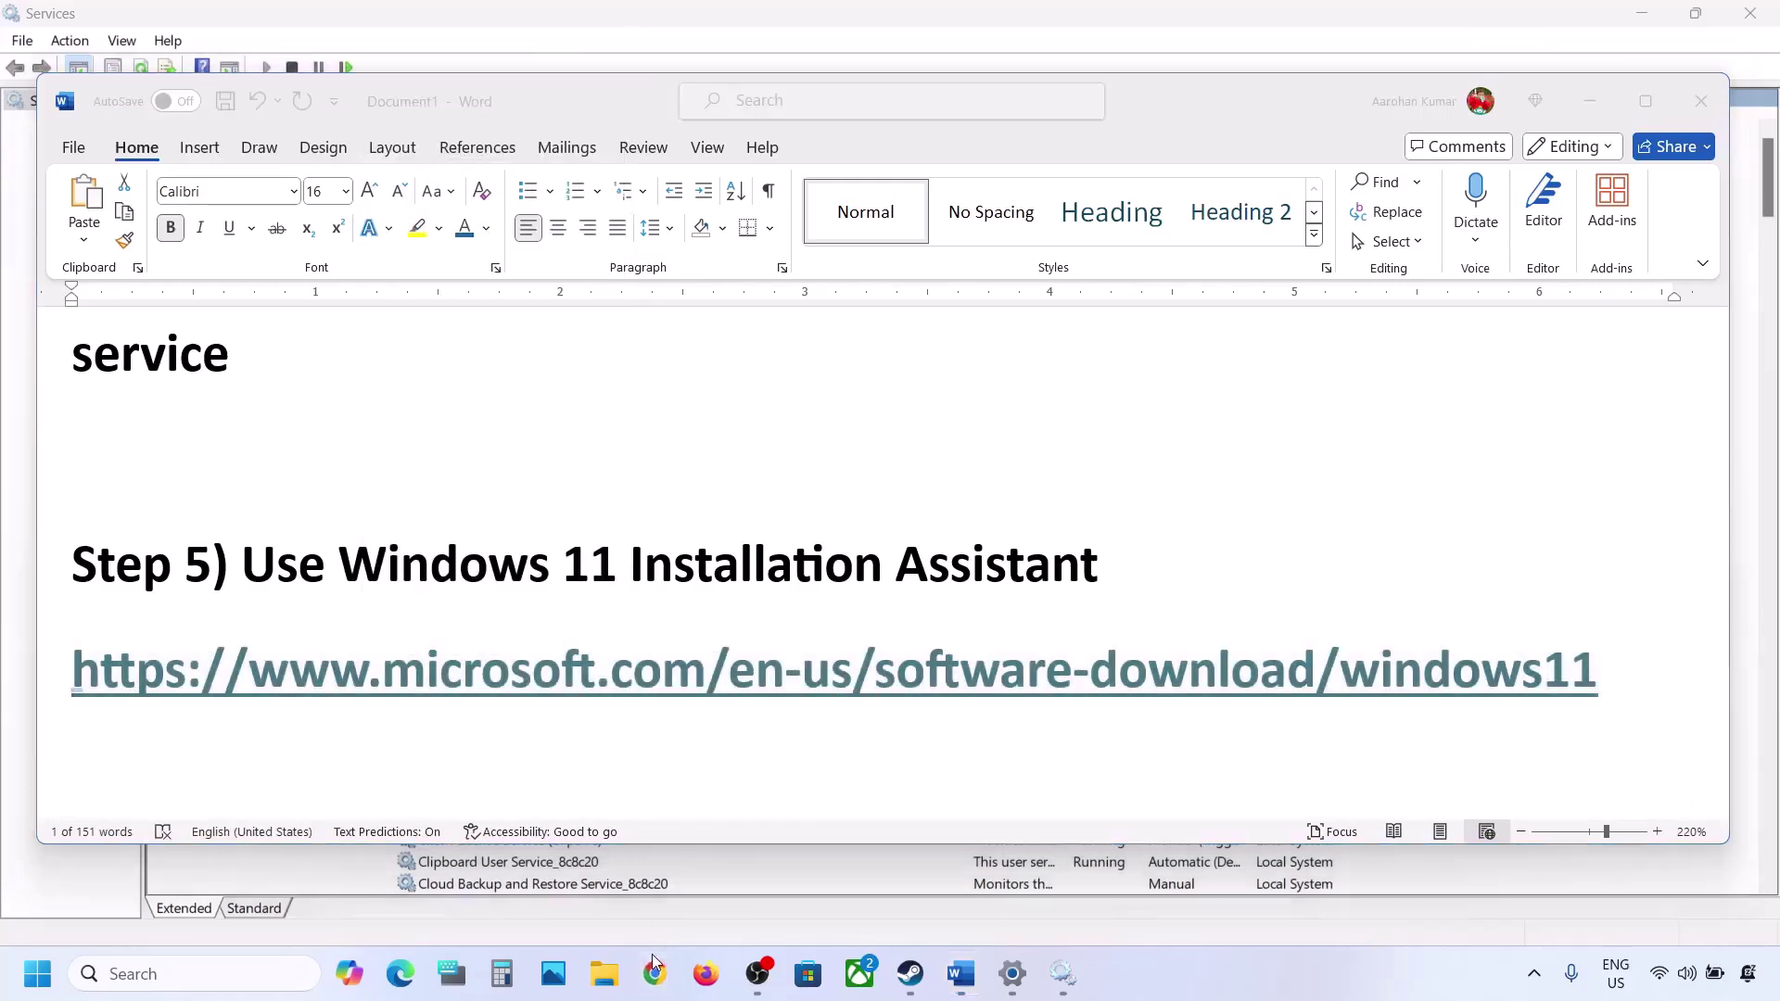
key("ctrl+v")
key("Return")
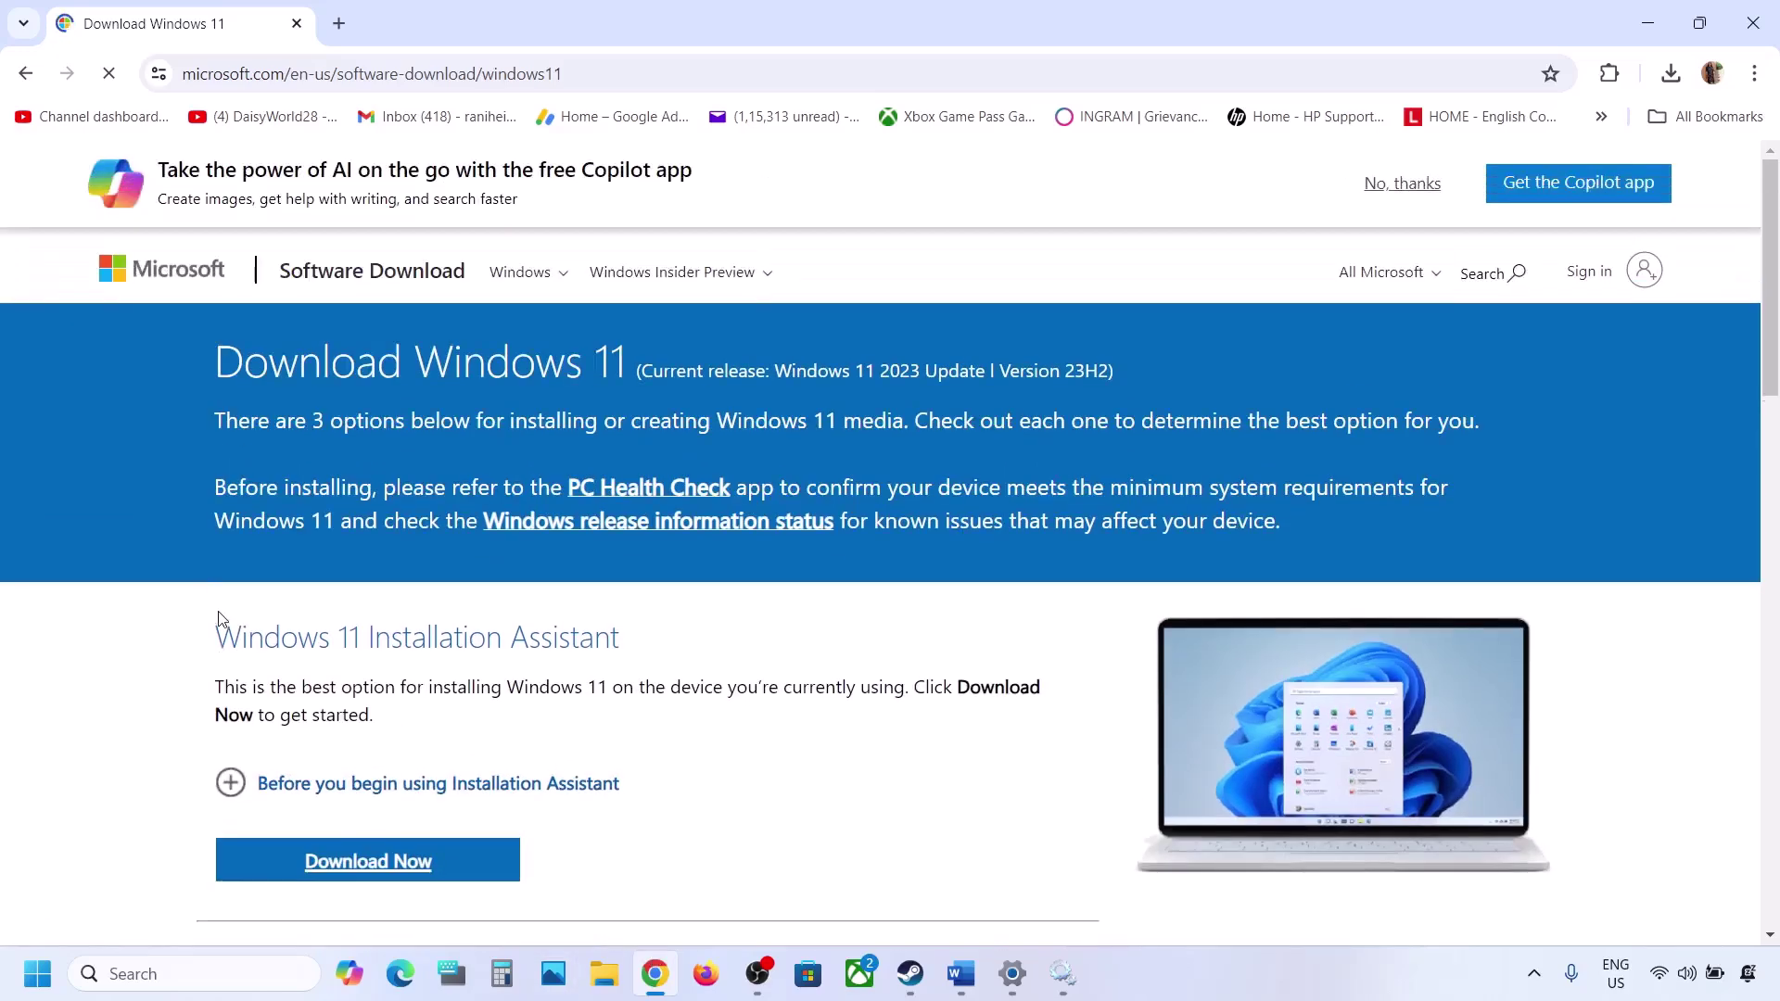
Download and run the Windows 11 Installation Assistant, which finds the latest Windows 11 already installed
left_click_drag(222, 635, 683, 632)
scroll(684, 631, "down", 3)
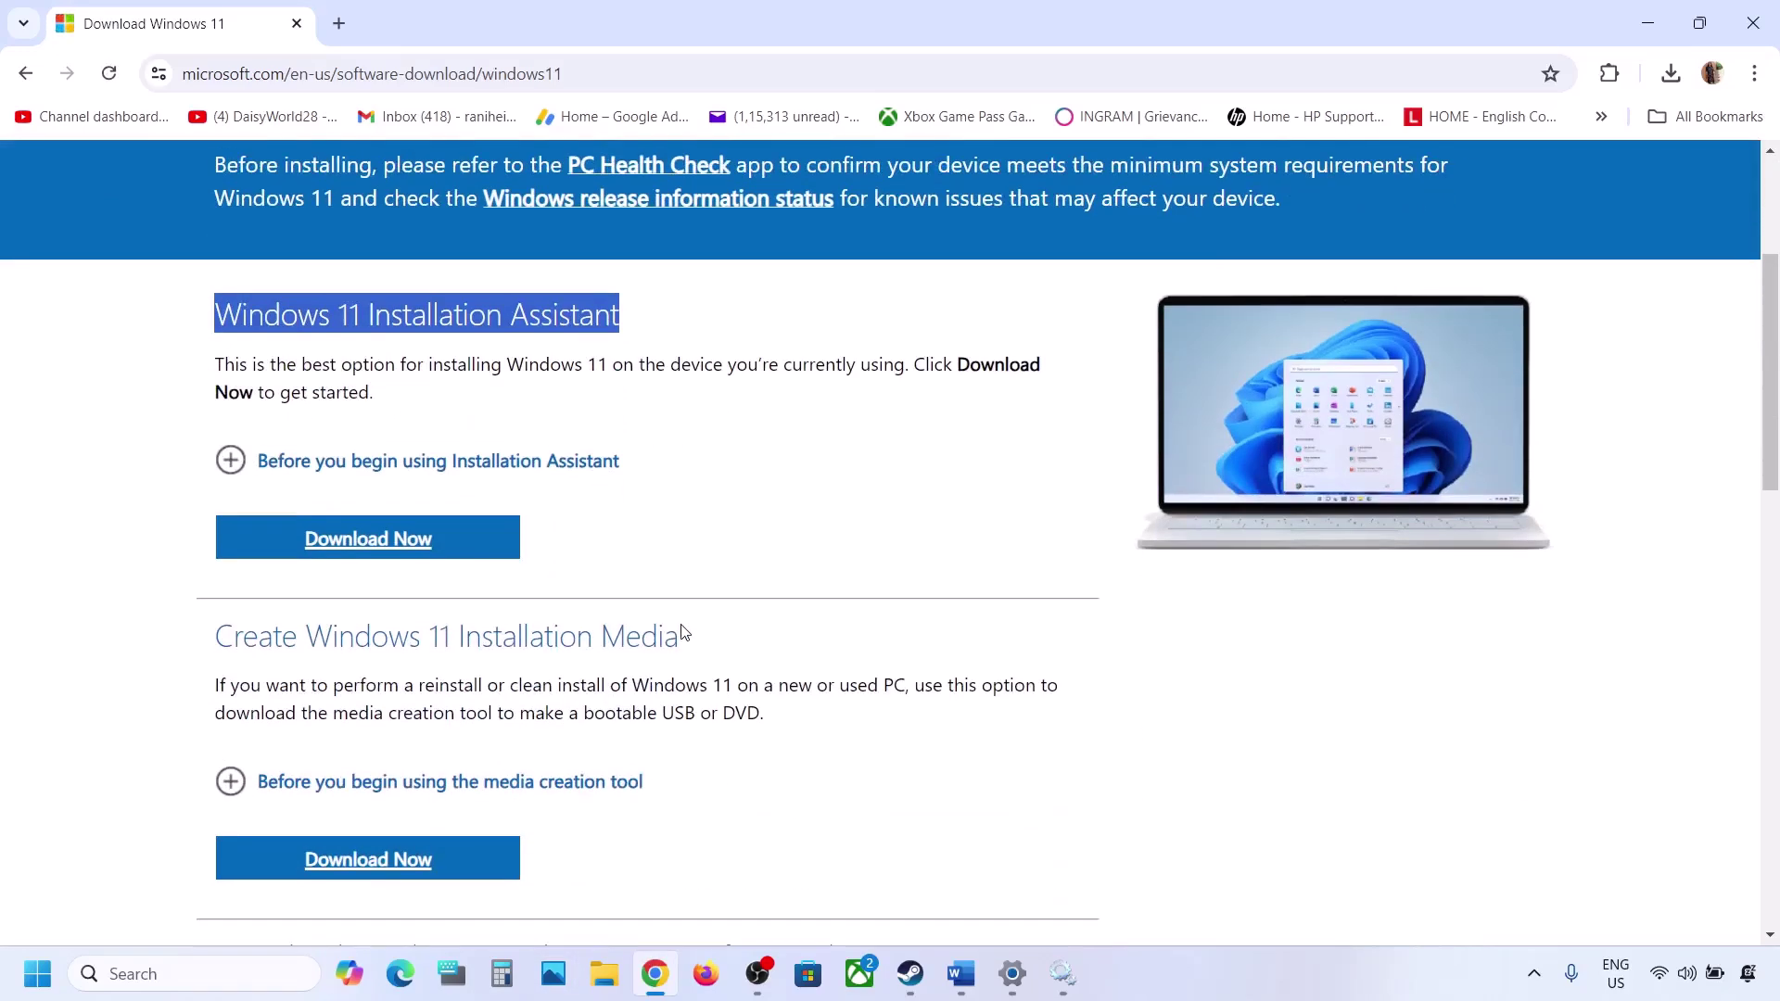
left_click(401, 550)
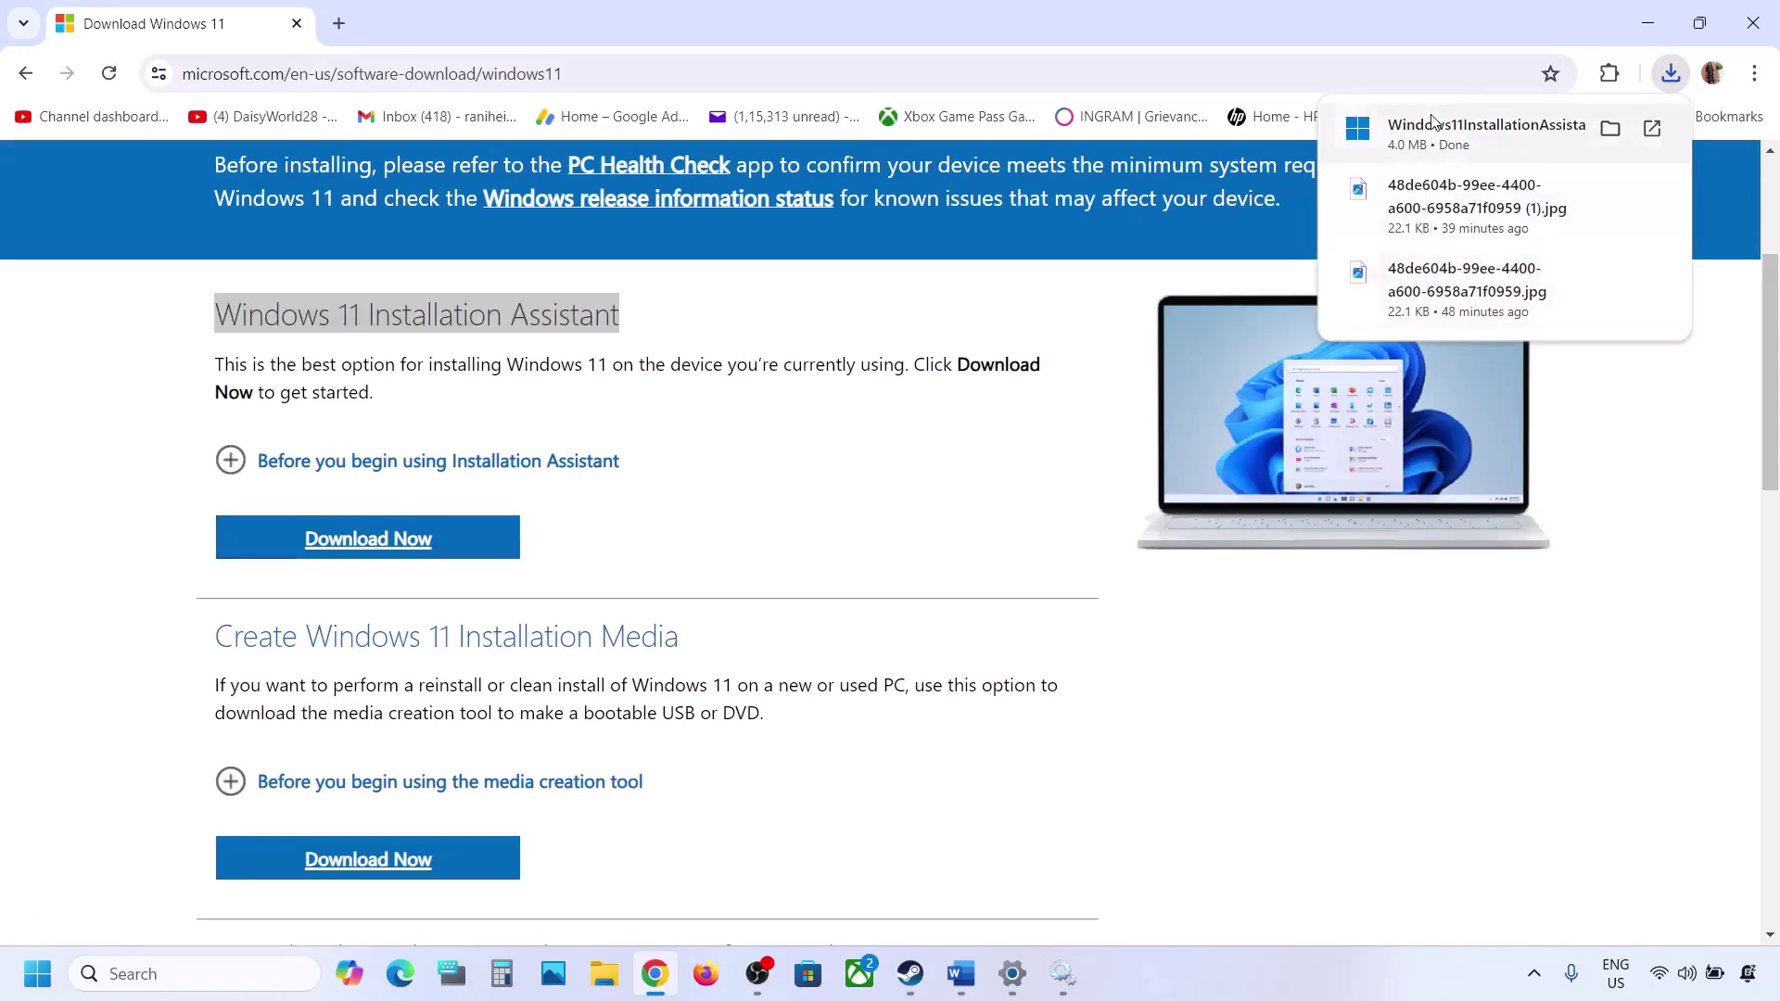
left_click(1435, 122)
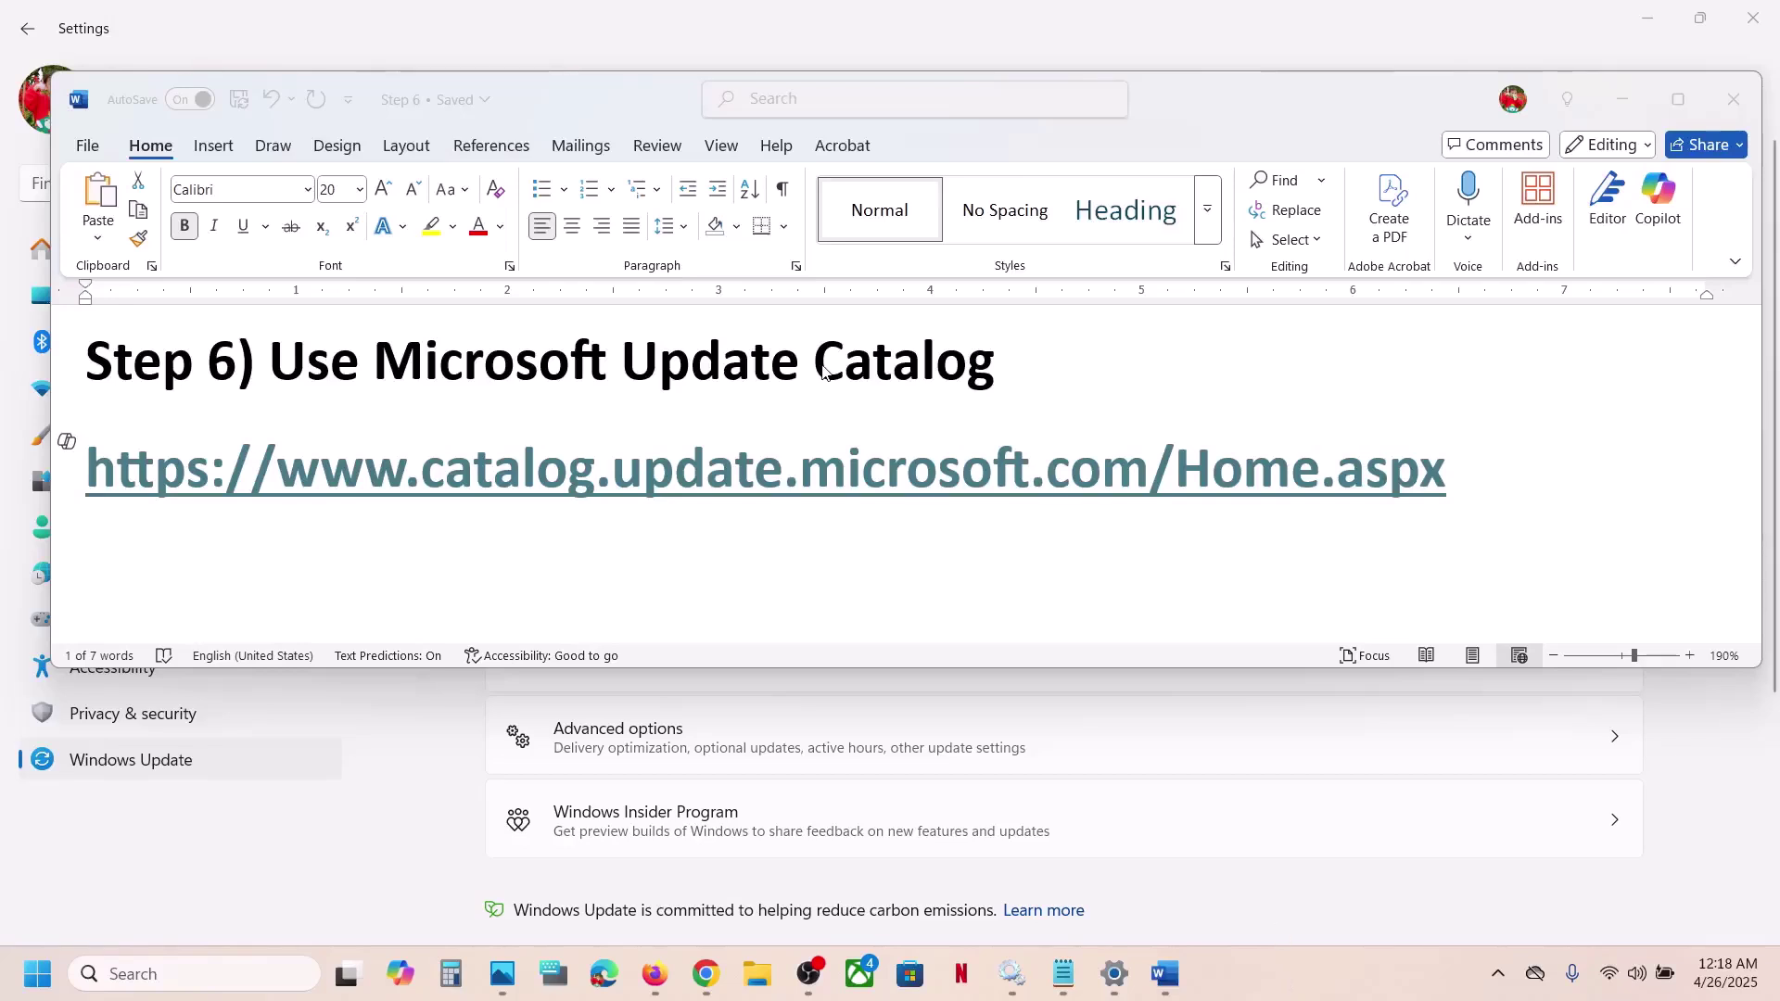
Open the Step 6 Update Catalog link in a new maximized Chrome window, then return to Windows Update
triple_click(1458, 468)
key("ctrl+c")
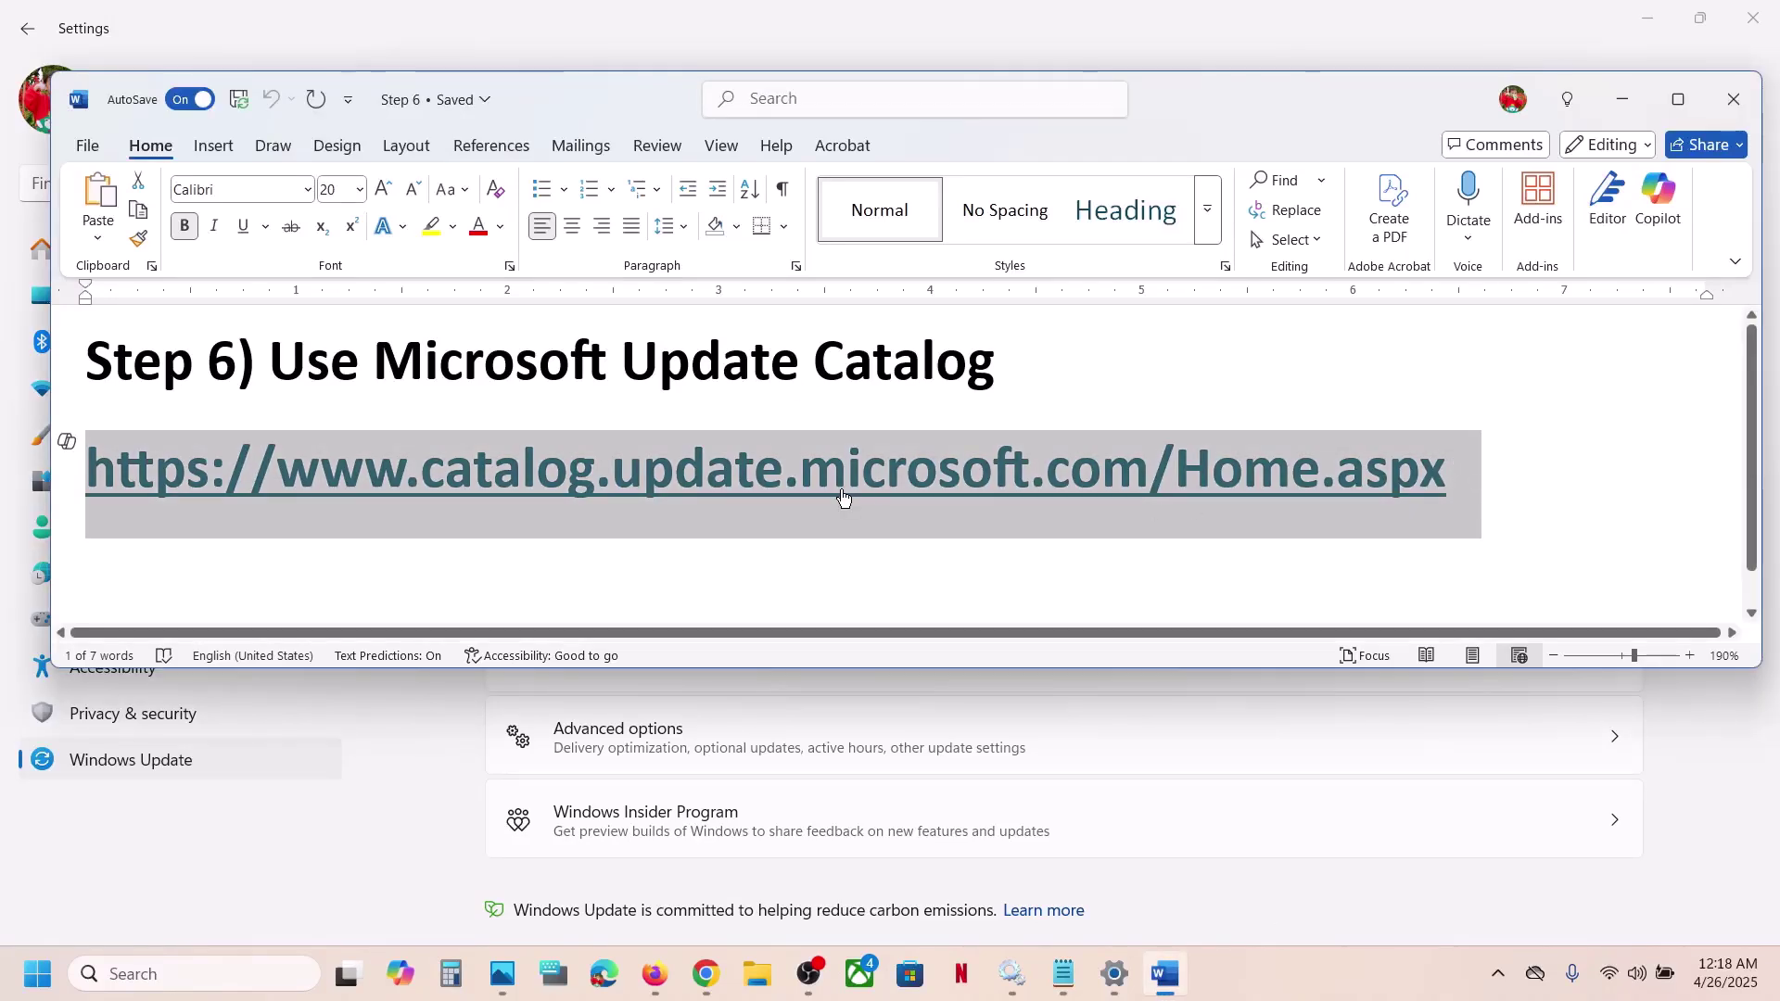
left_click(707, 983)
right_click(706, 983)
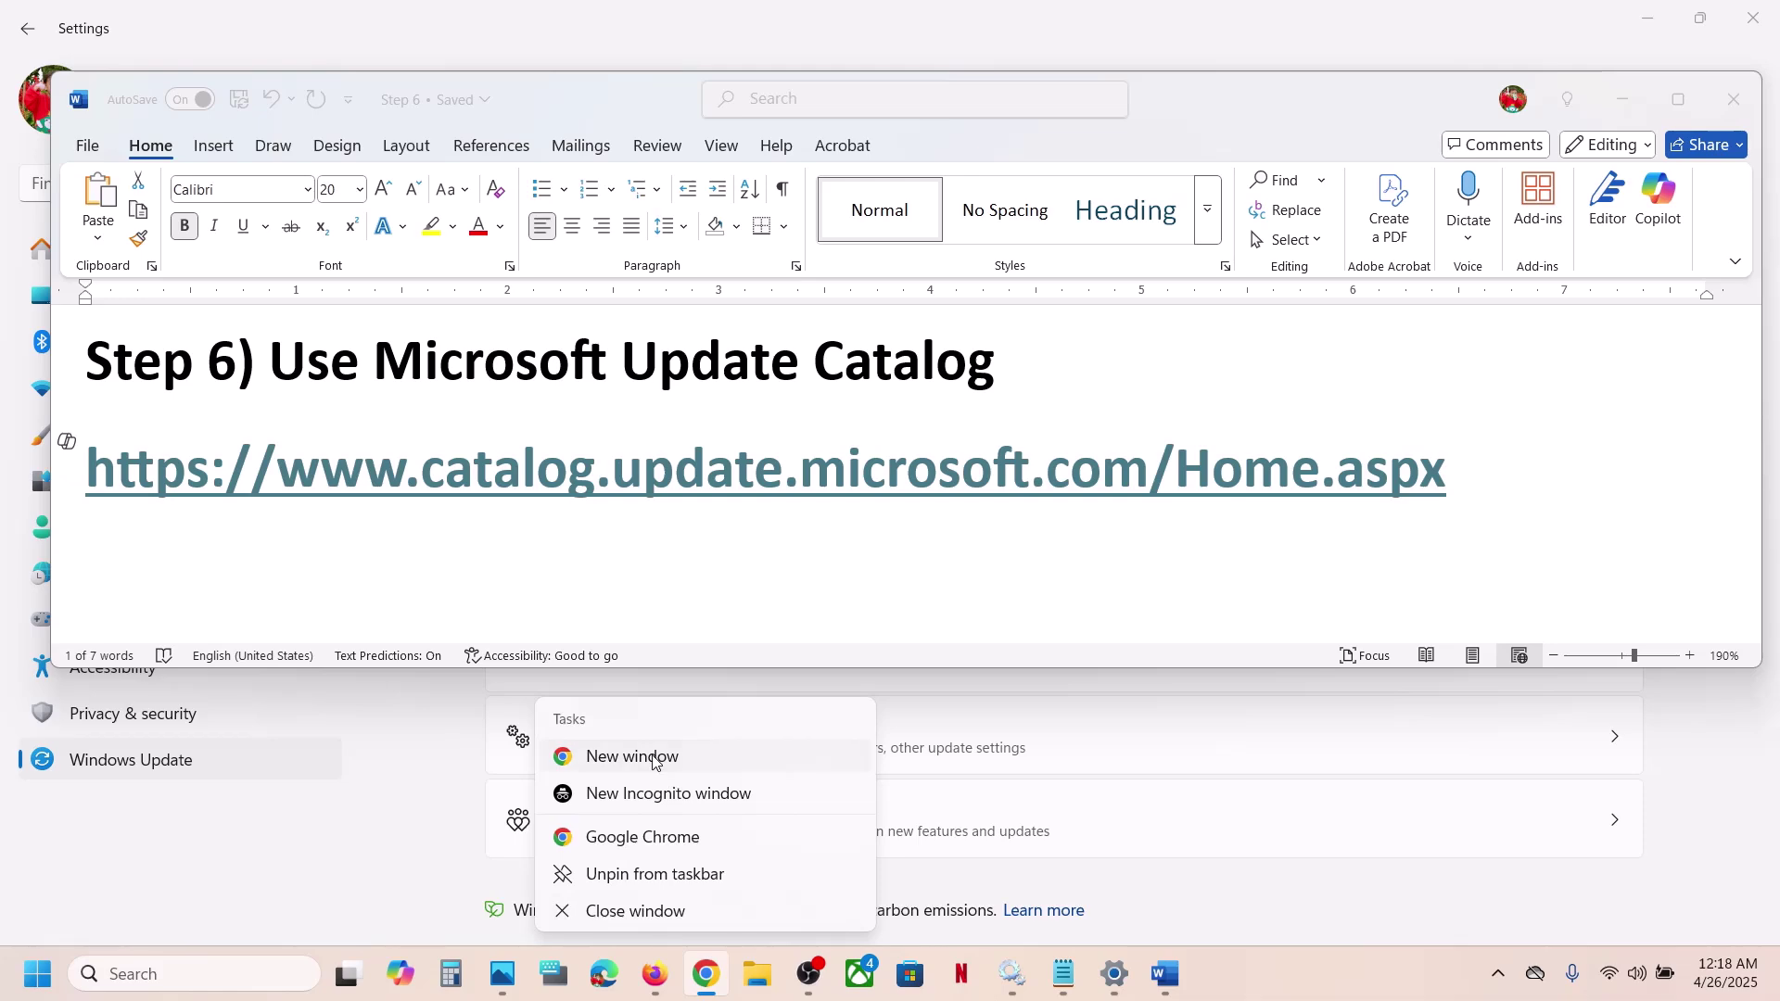
left_click(598, 754)
key("ctrl+v")
key("Return")
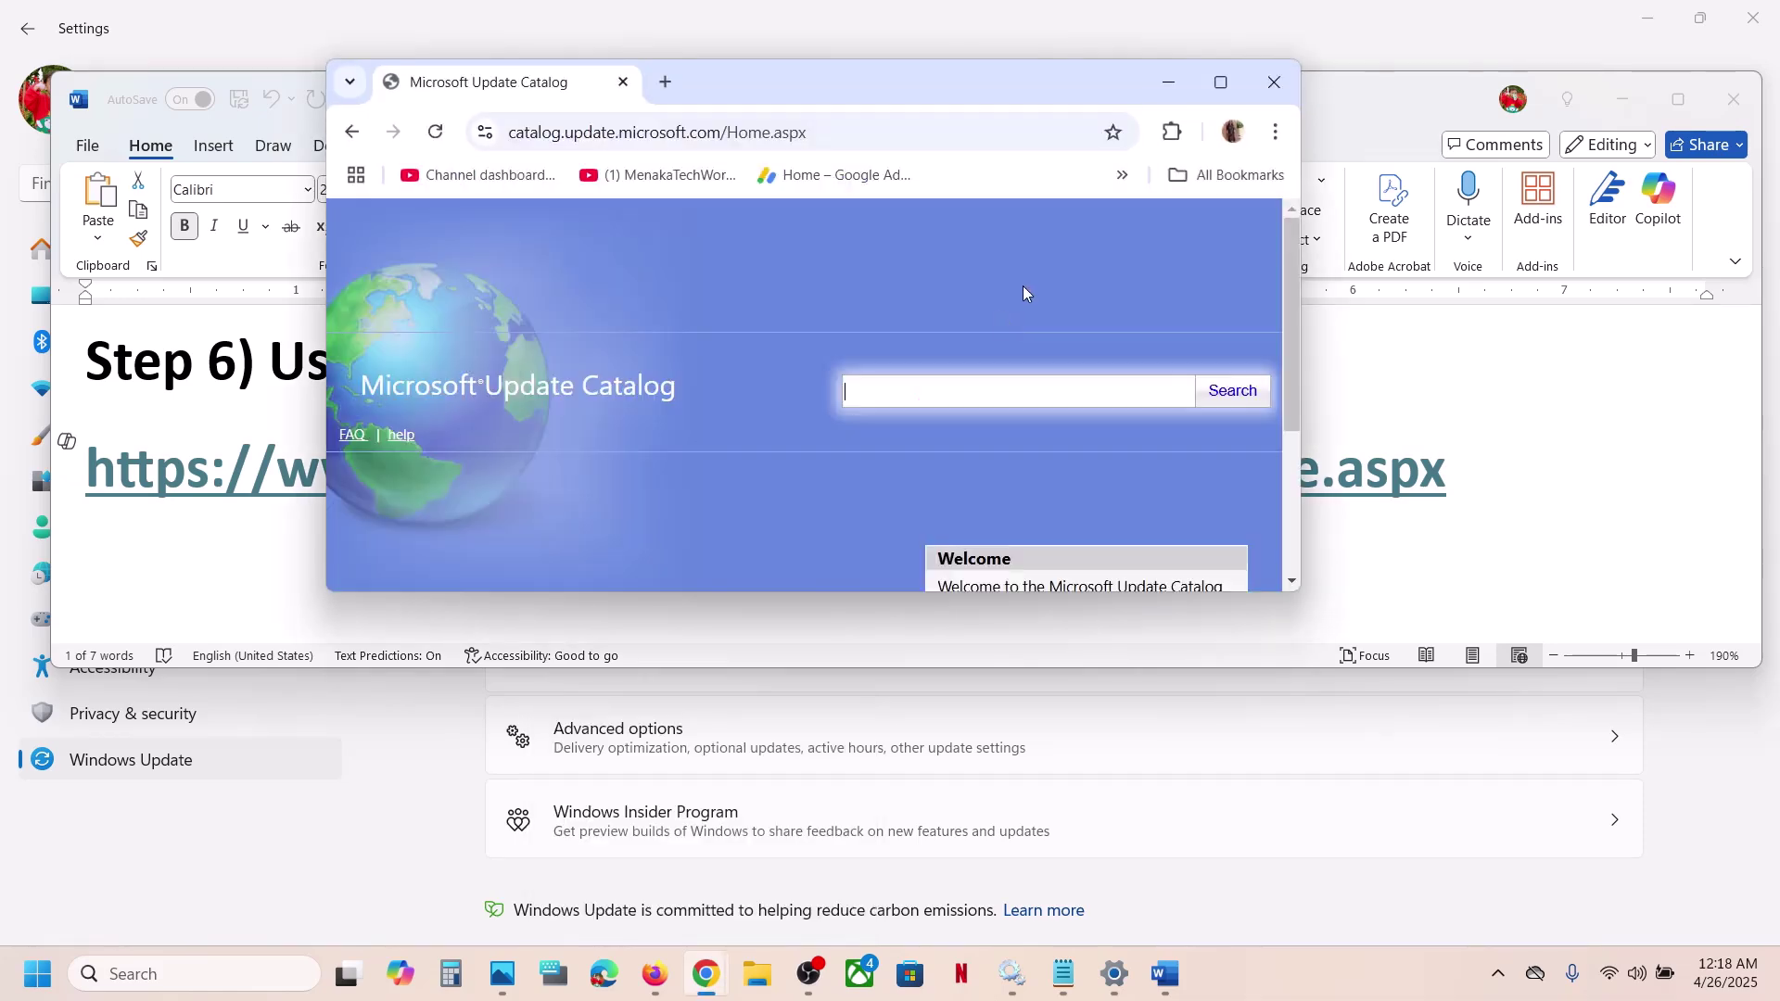
left_click(1221, 82)
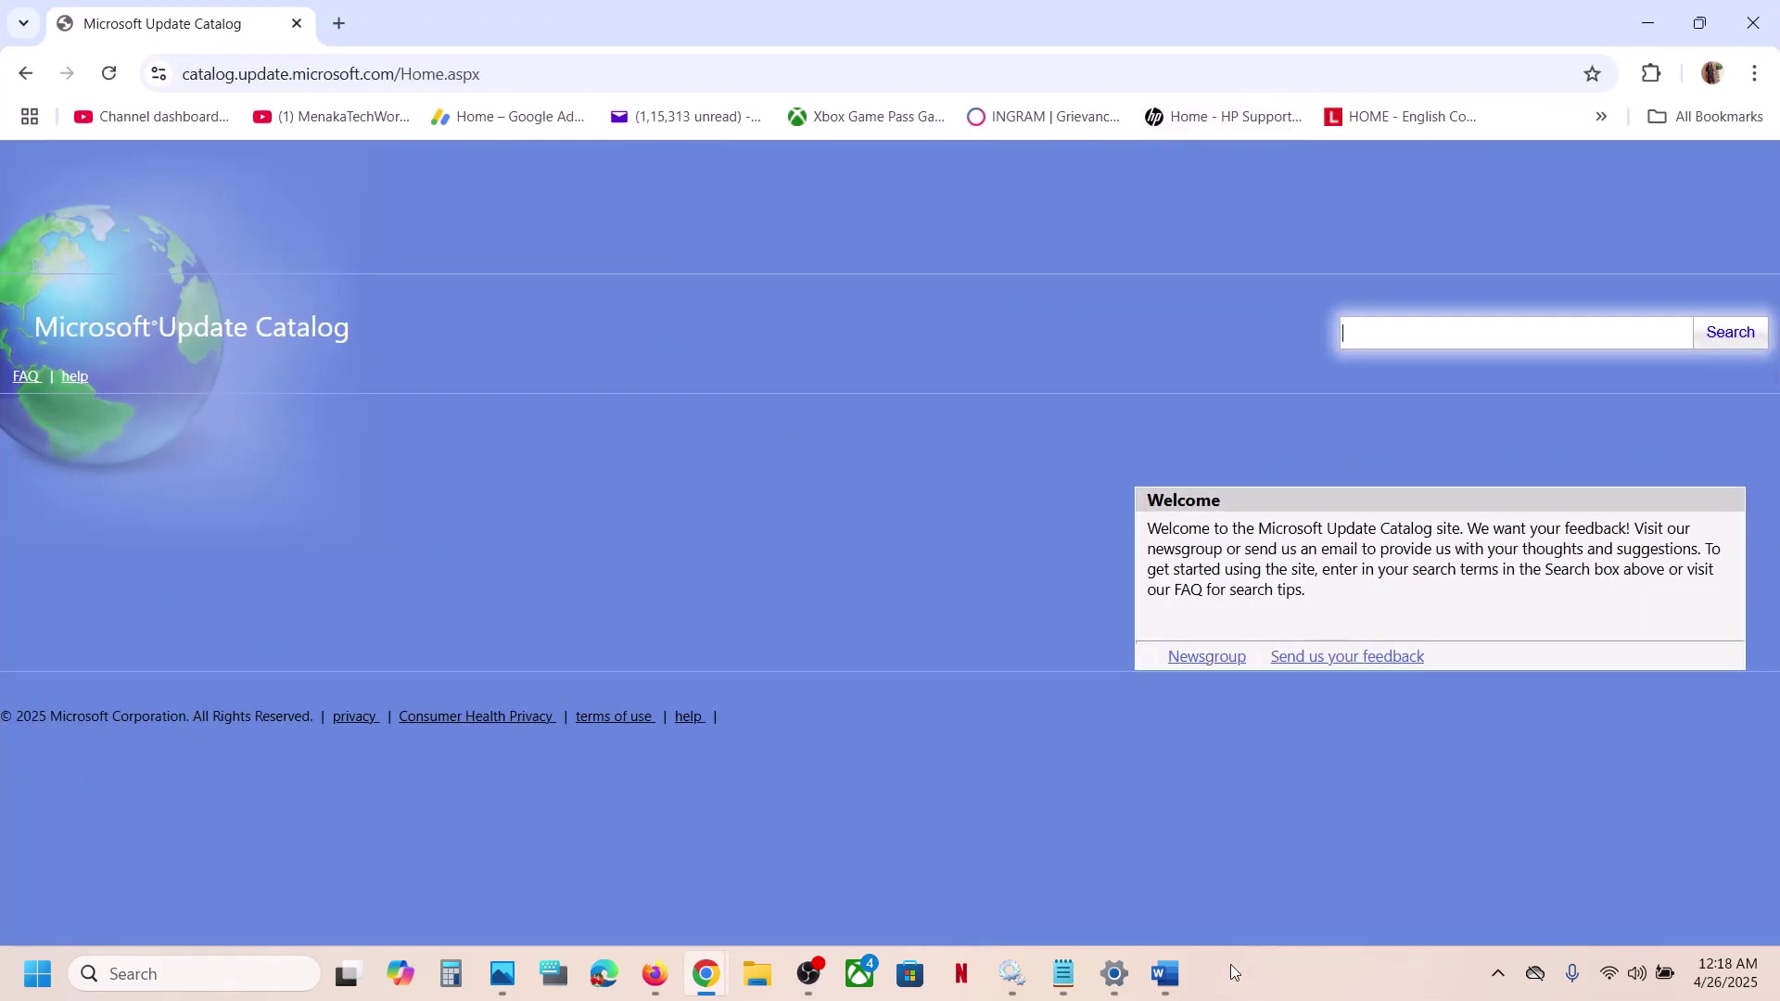
left_click(1117, 972)
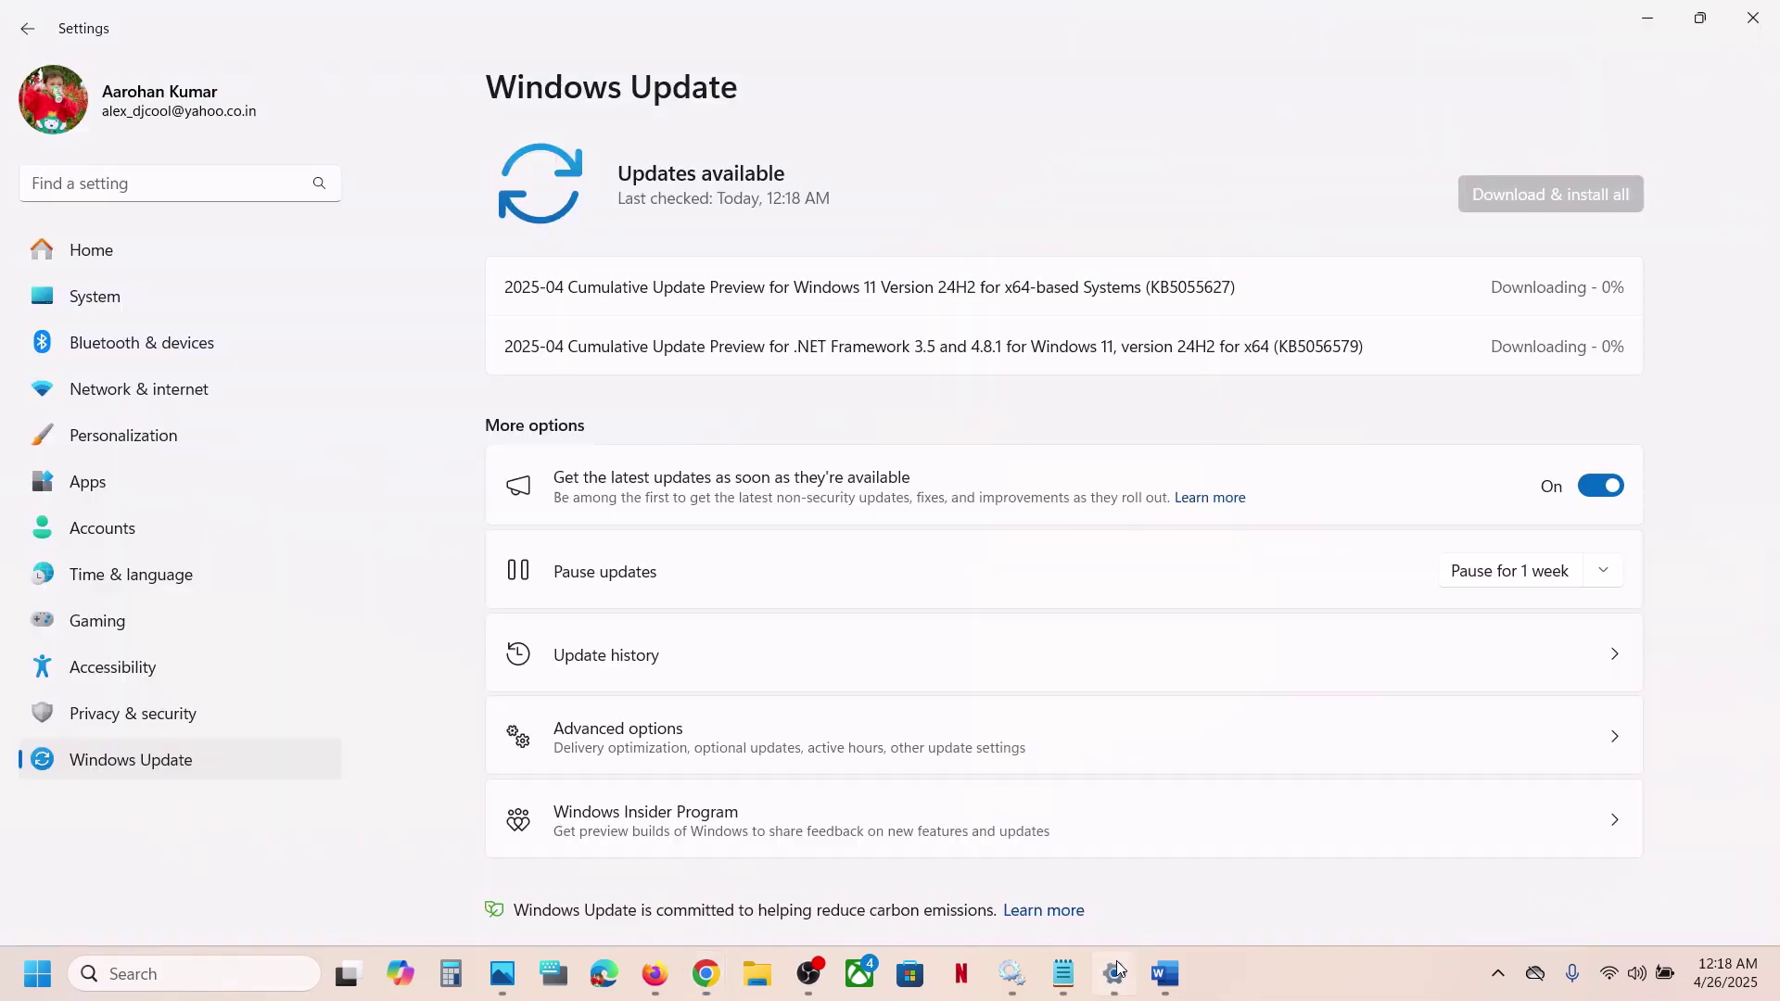
Search the Microsoft Update Catalog for the stuck update KB5055627
double_click(1217, 288)
key("ctrl+c")
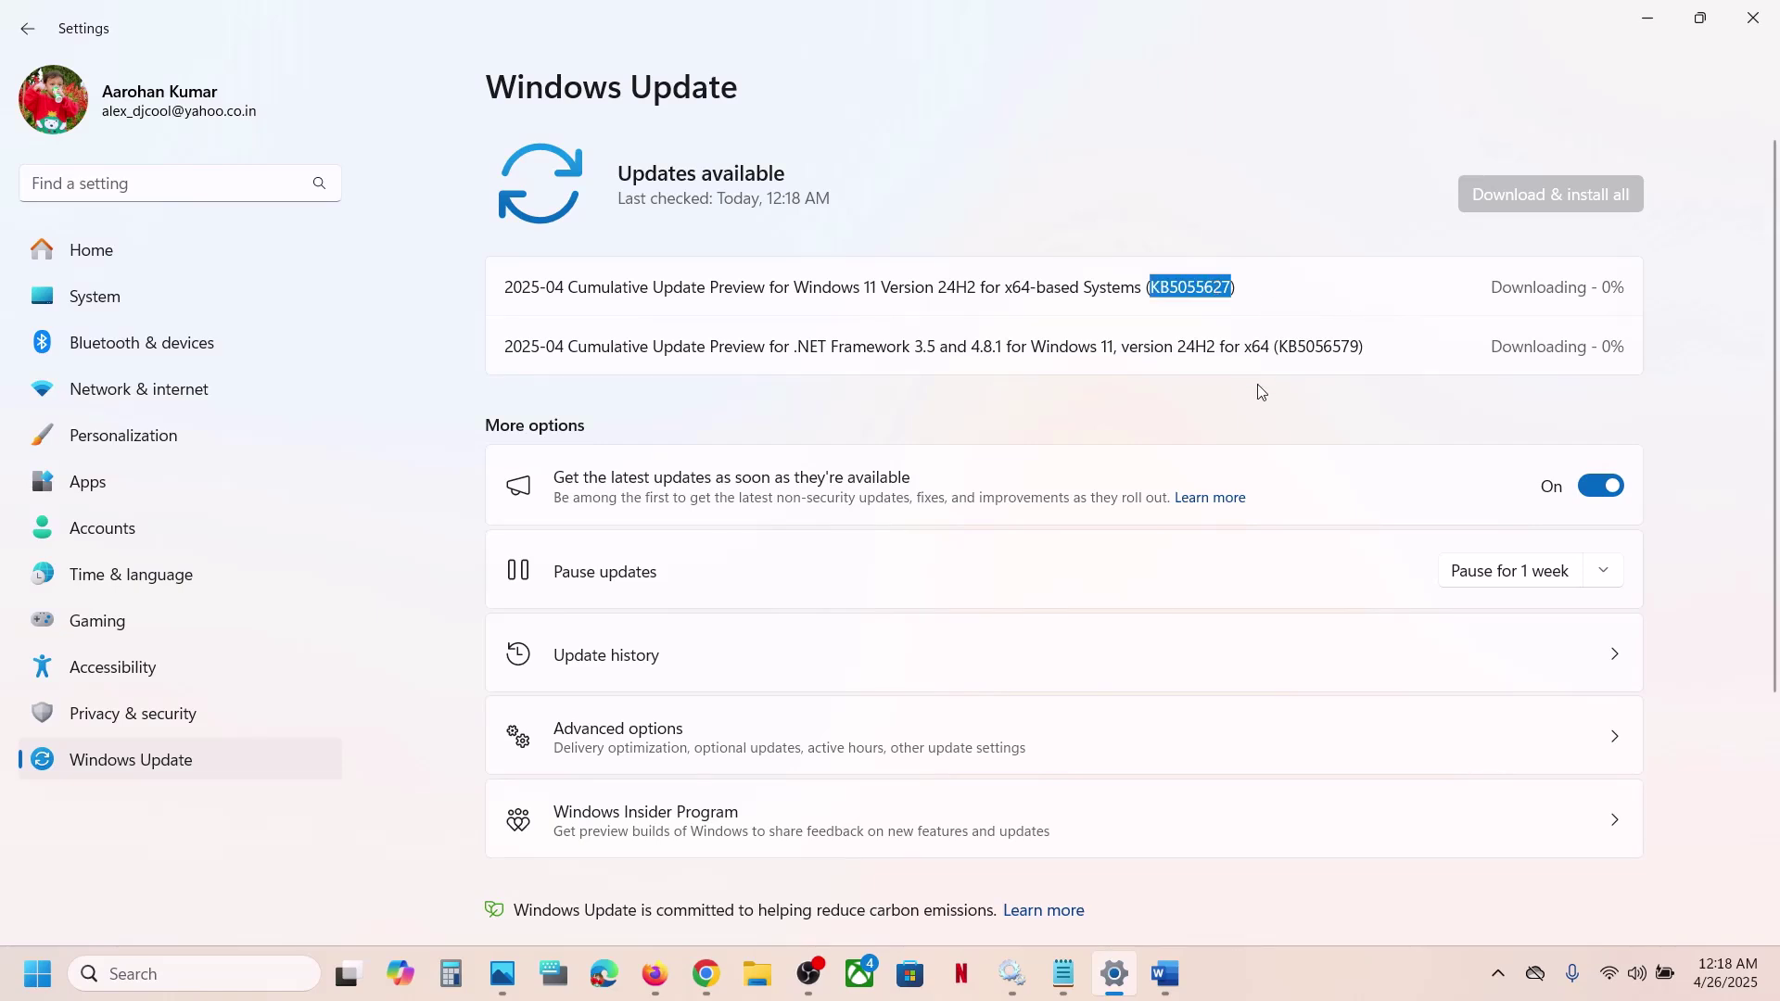
left_click(721, 974)
left_click(811, 904)
key("ctrl+v")
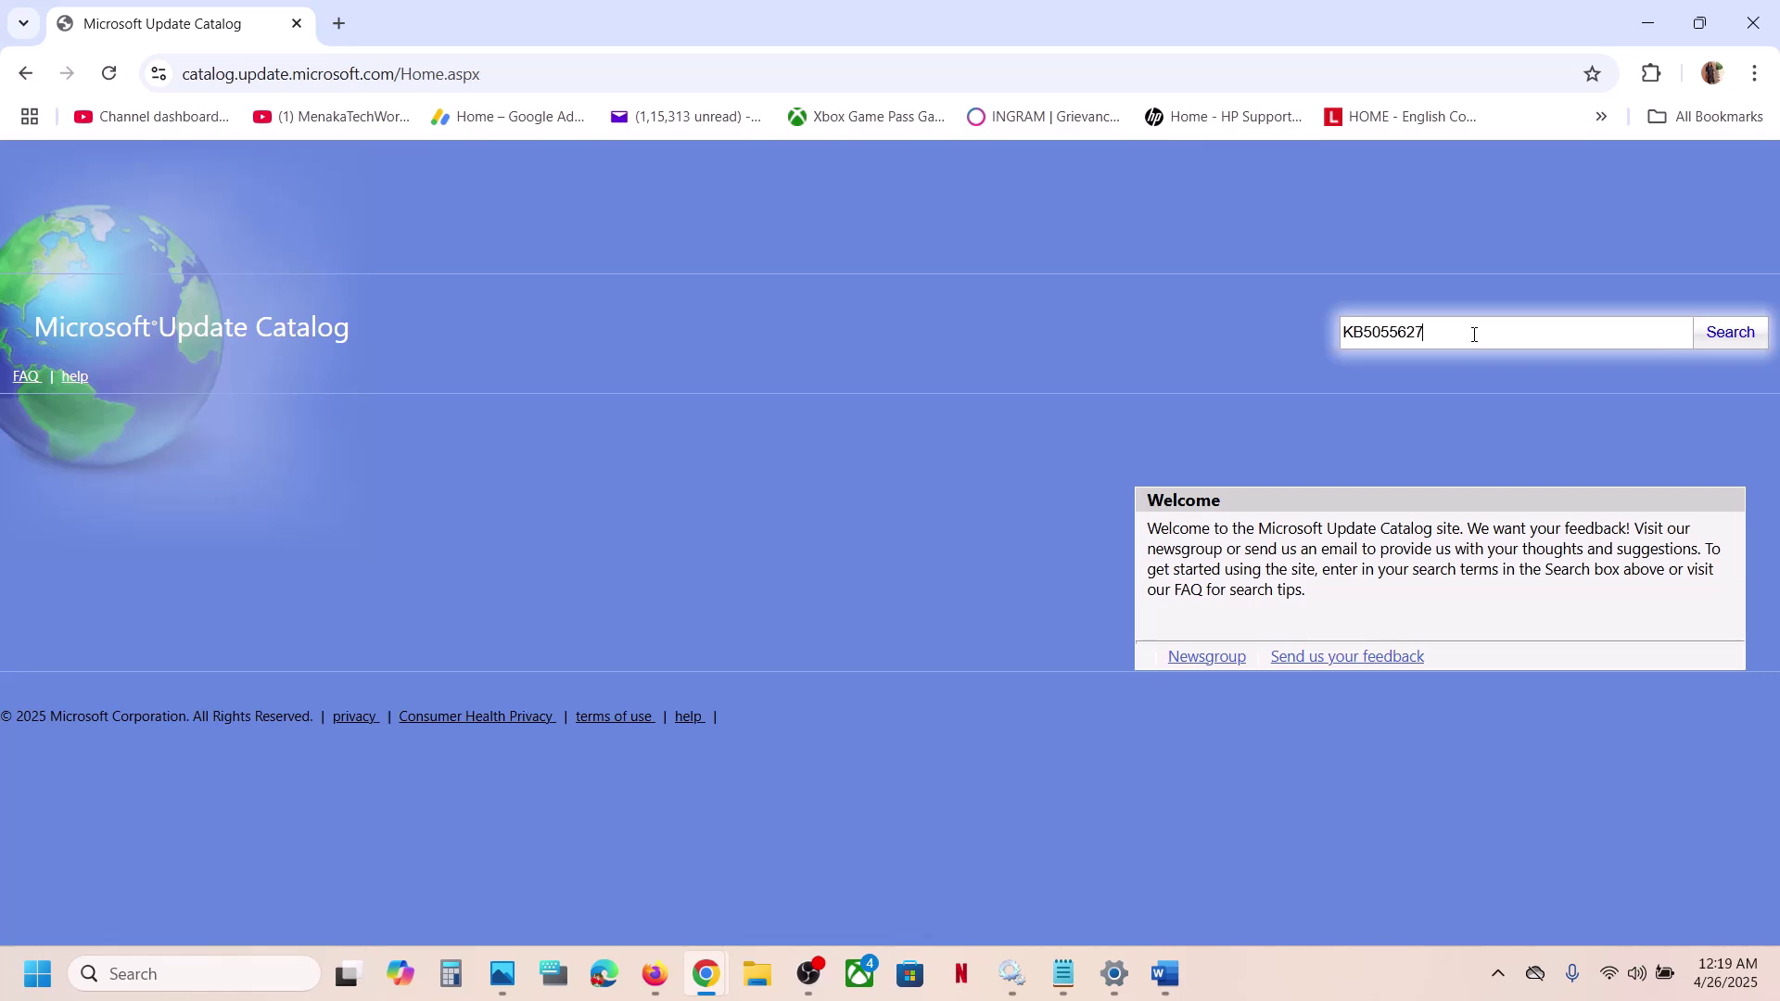
left_click(1747, 326)
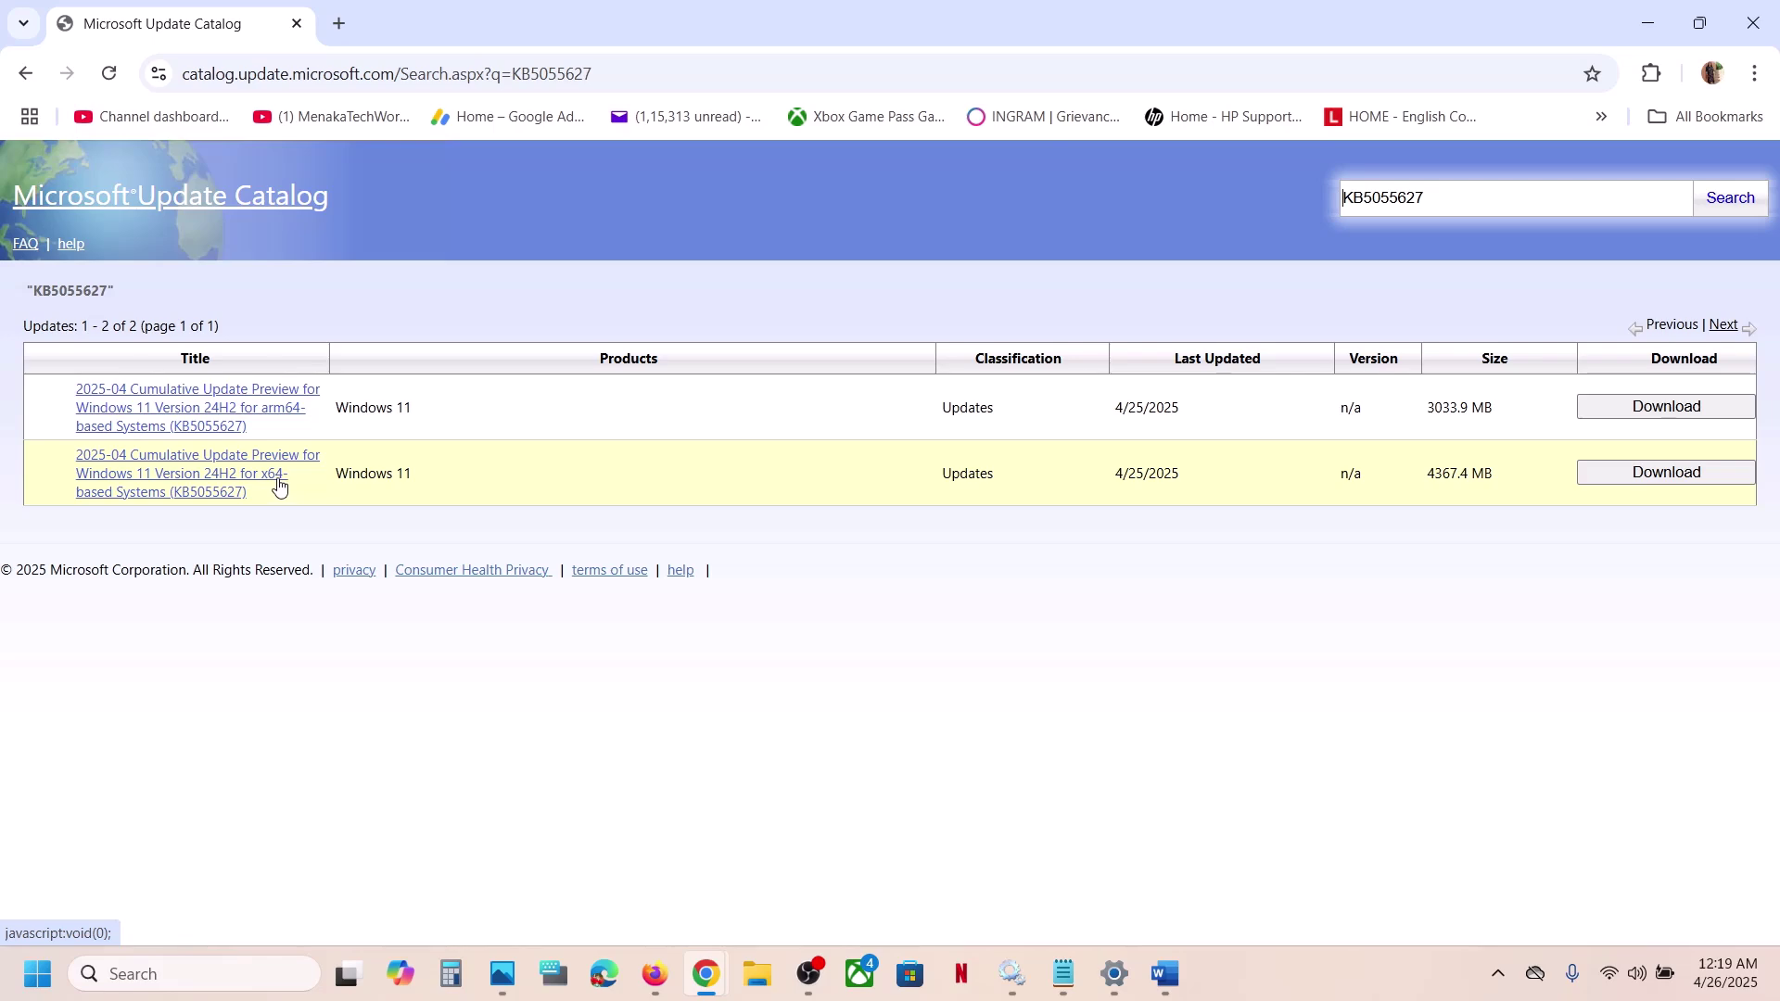
Check System > About to confirm the system type is 64-bit, x64-based
key("alt+Tab")
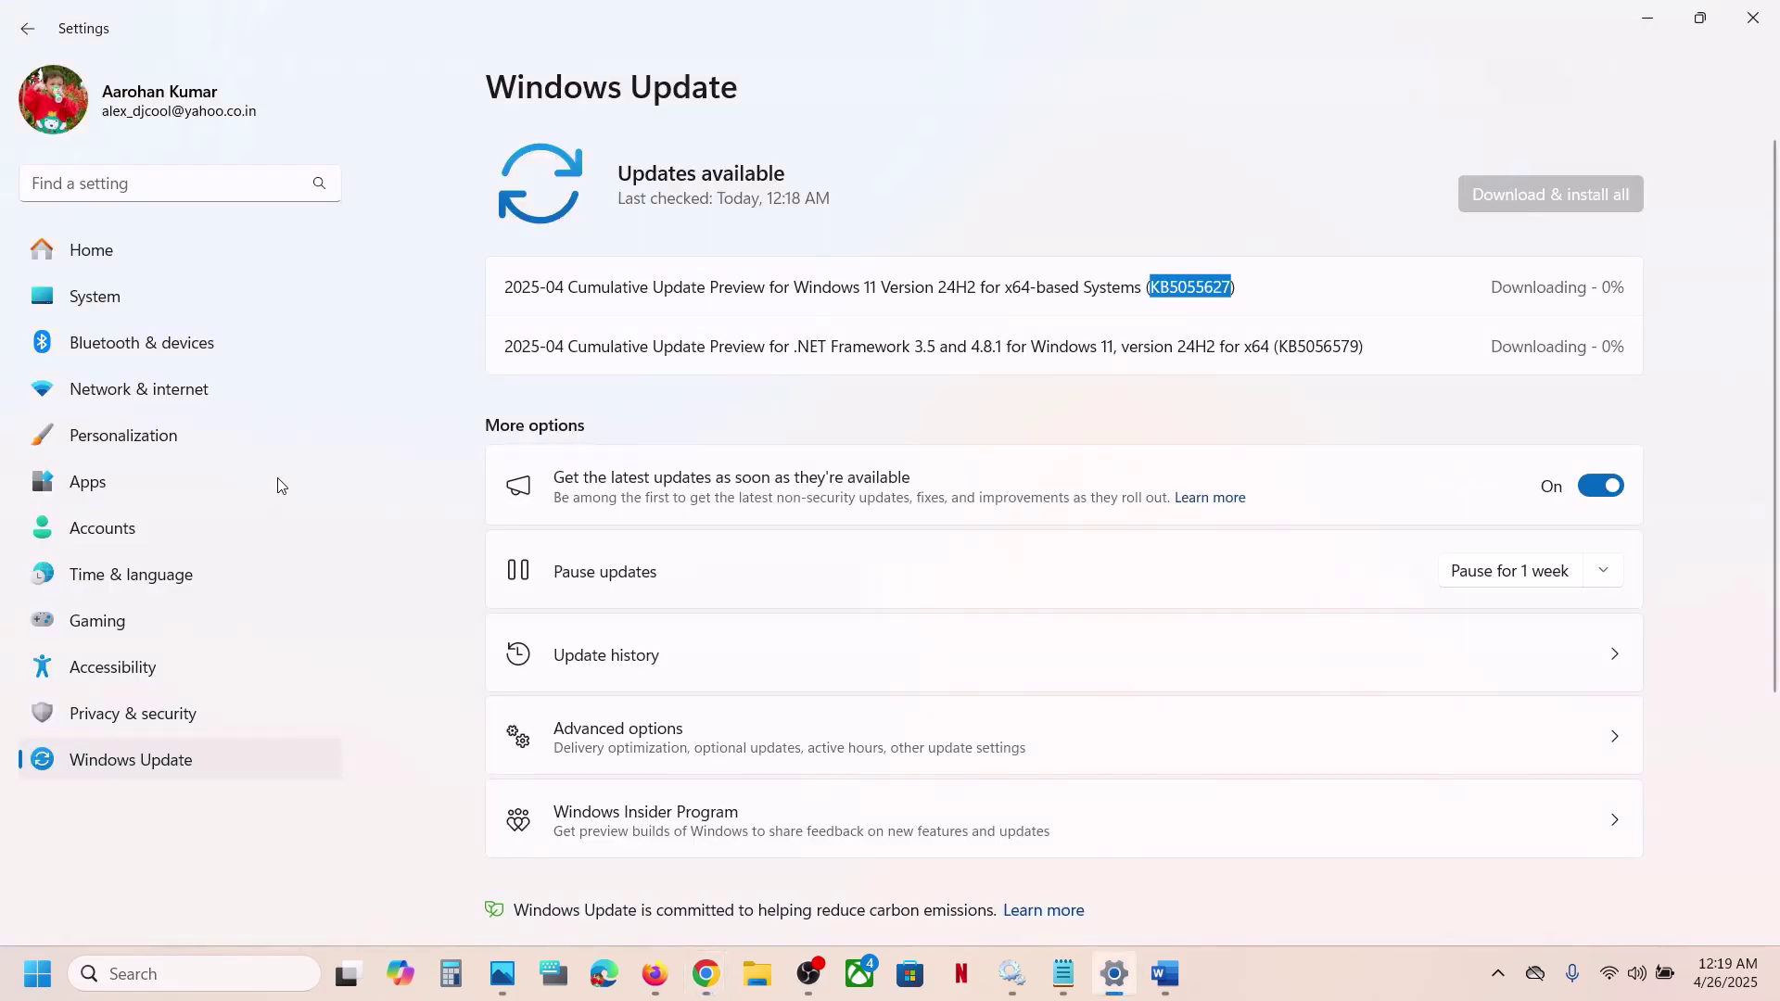
left_click(114, 297)
scroll(655, 505, "down", 10)
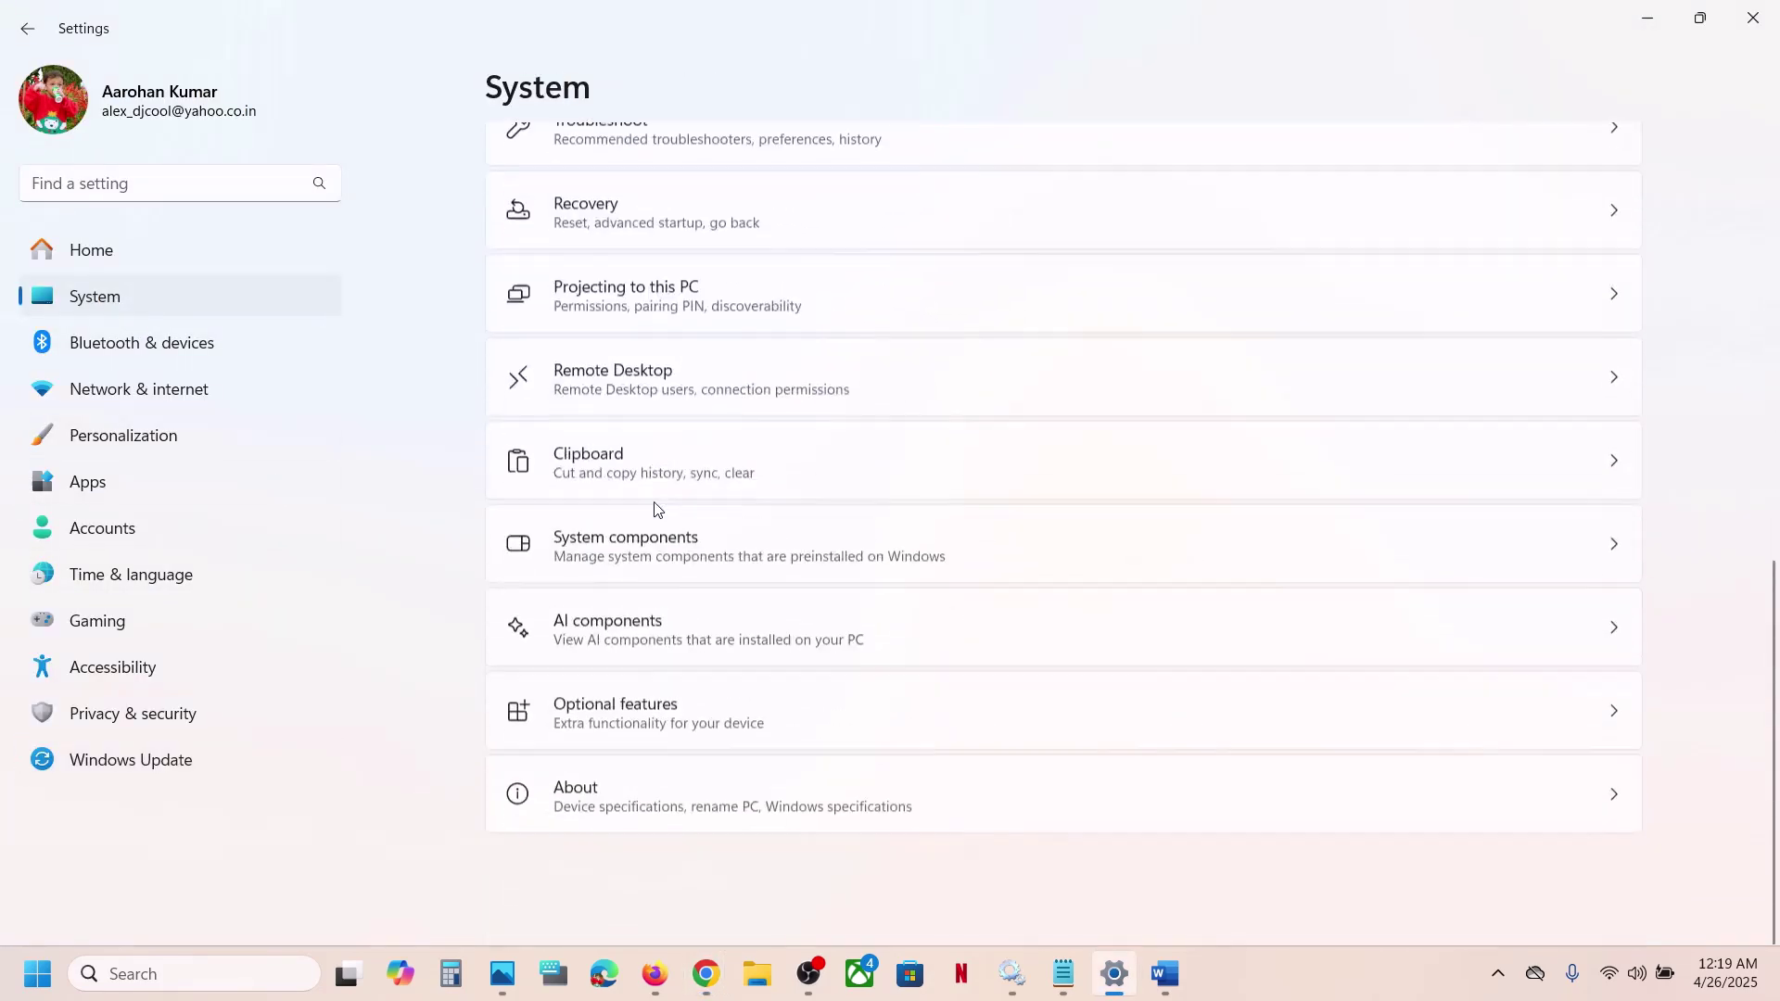
left_click(638, 786)
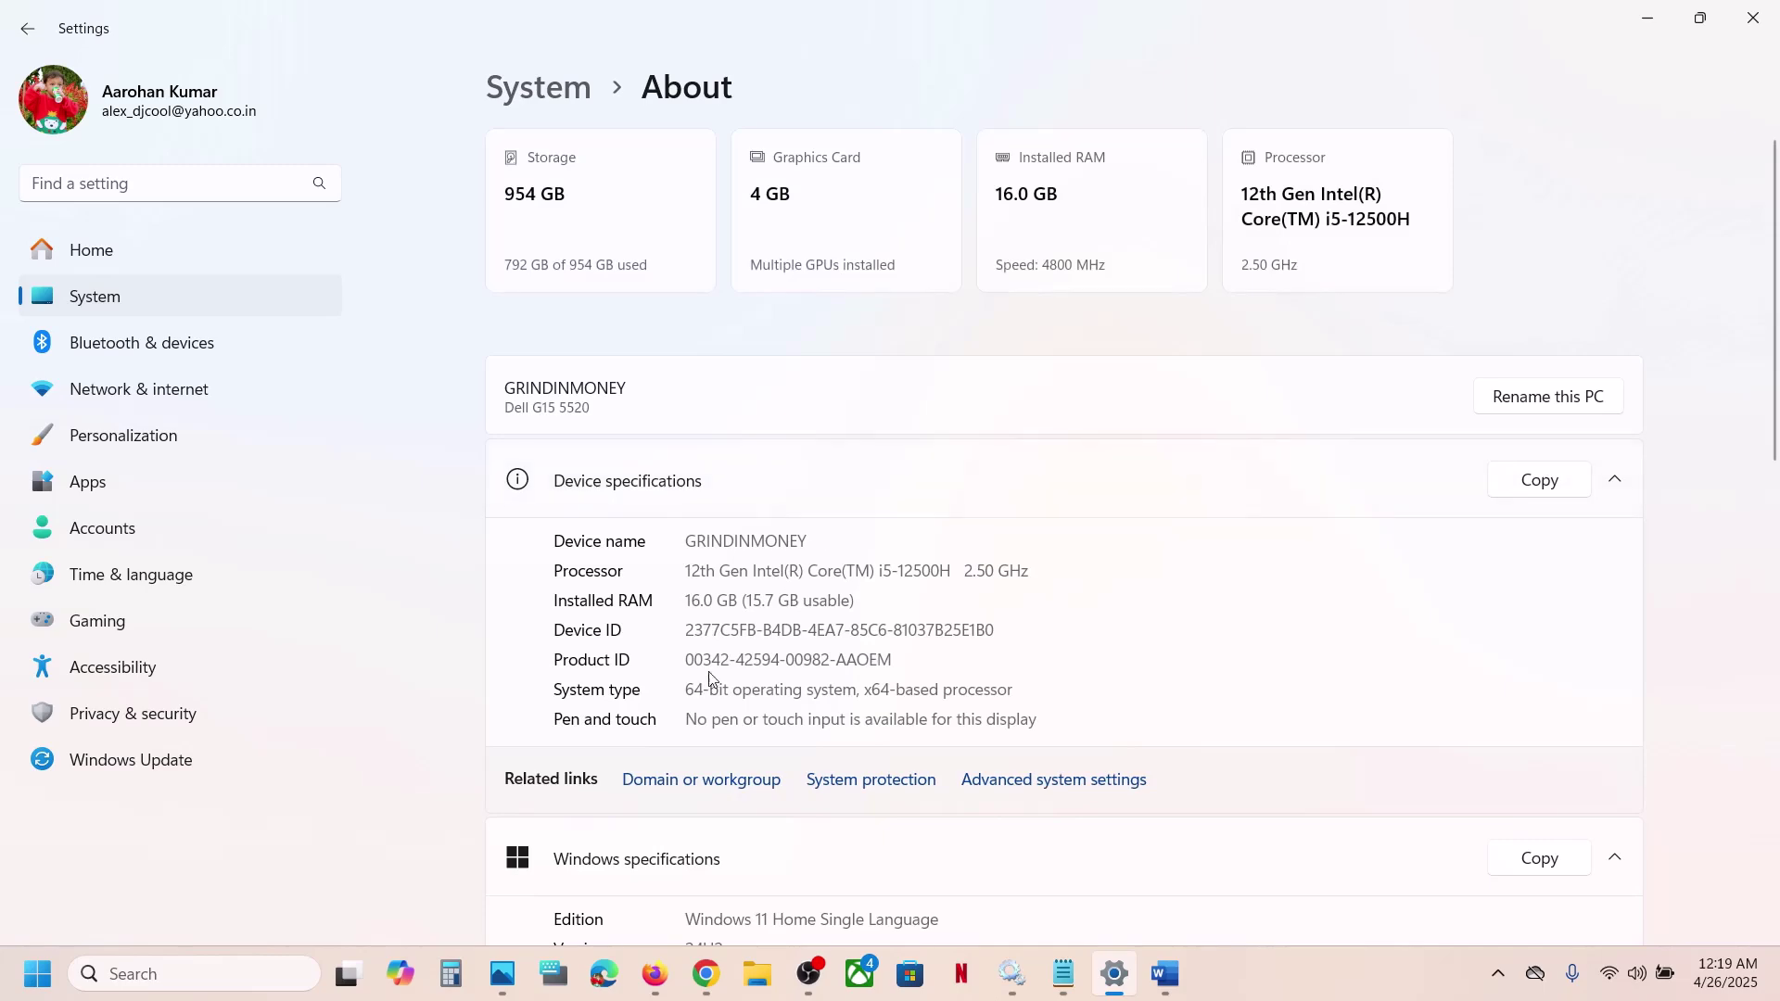
triple_click(695, 693)
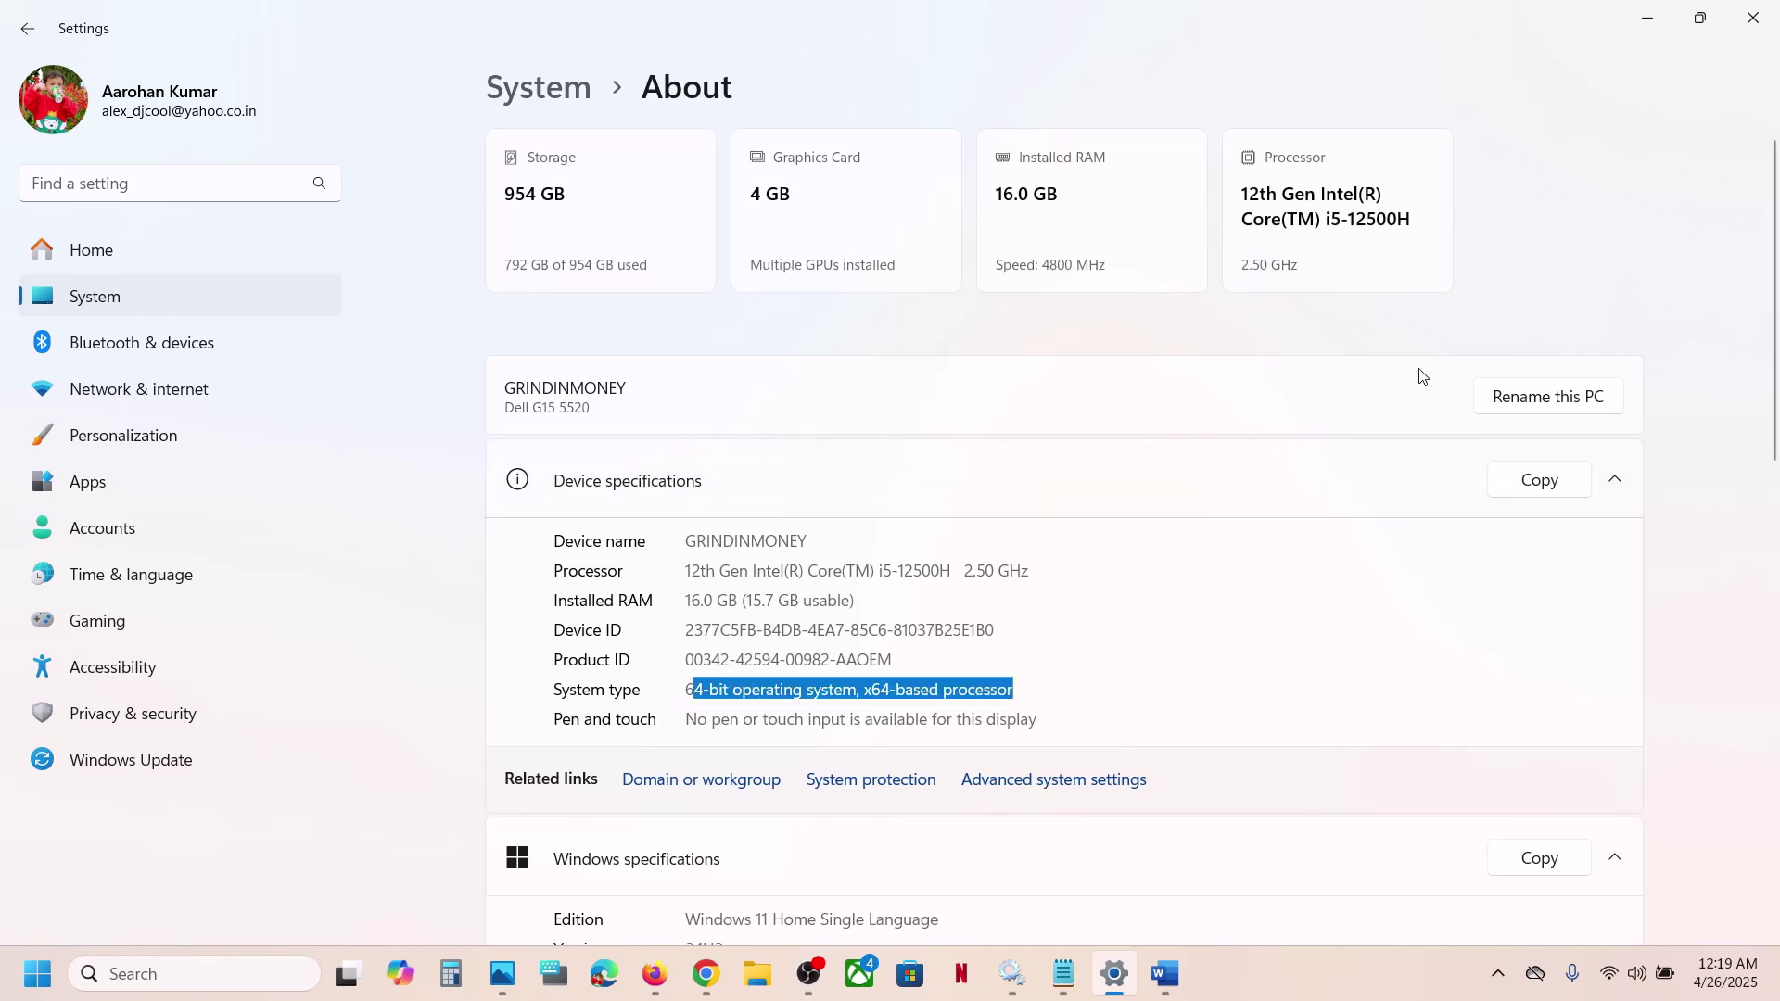
left_click(1649, 18)
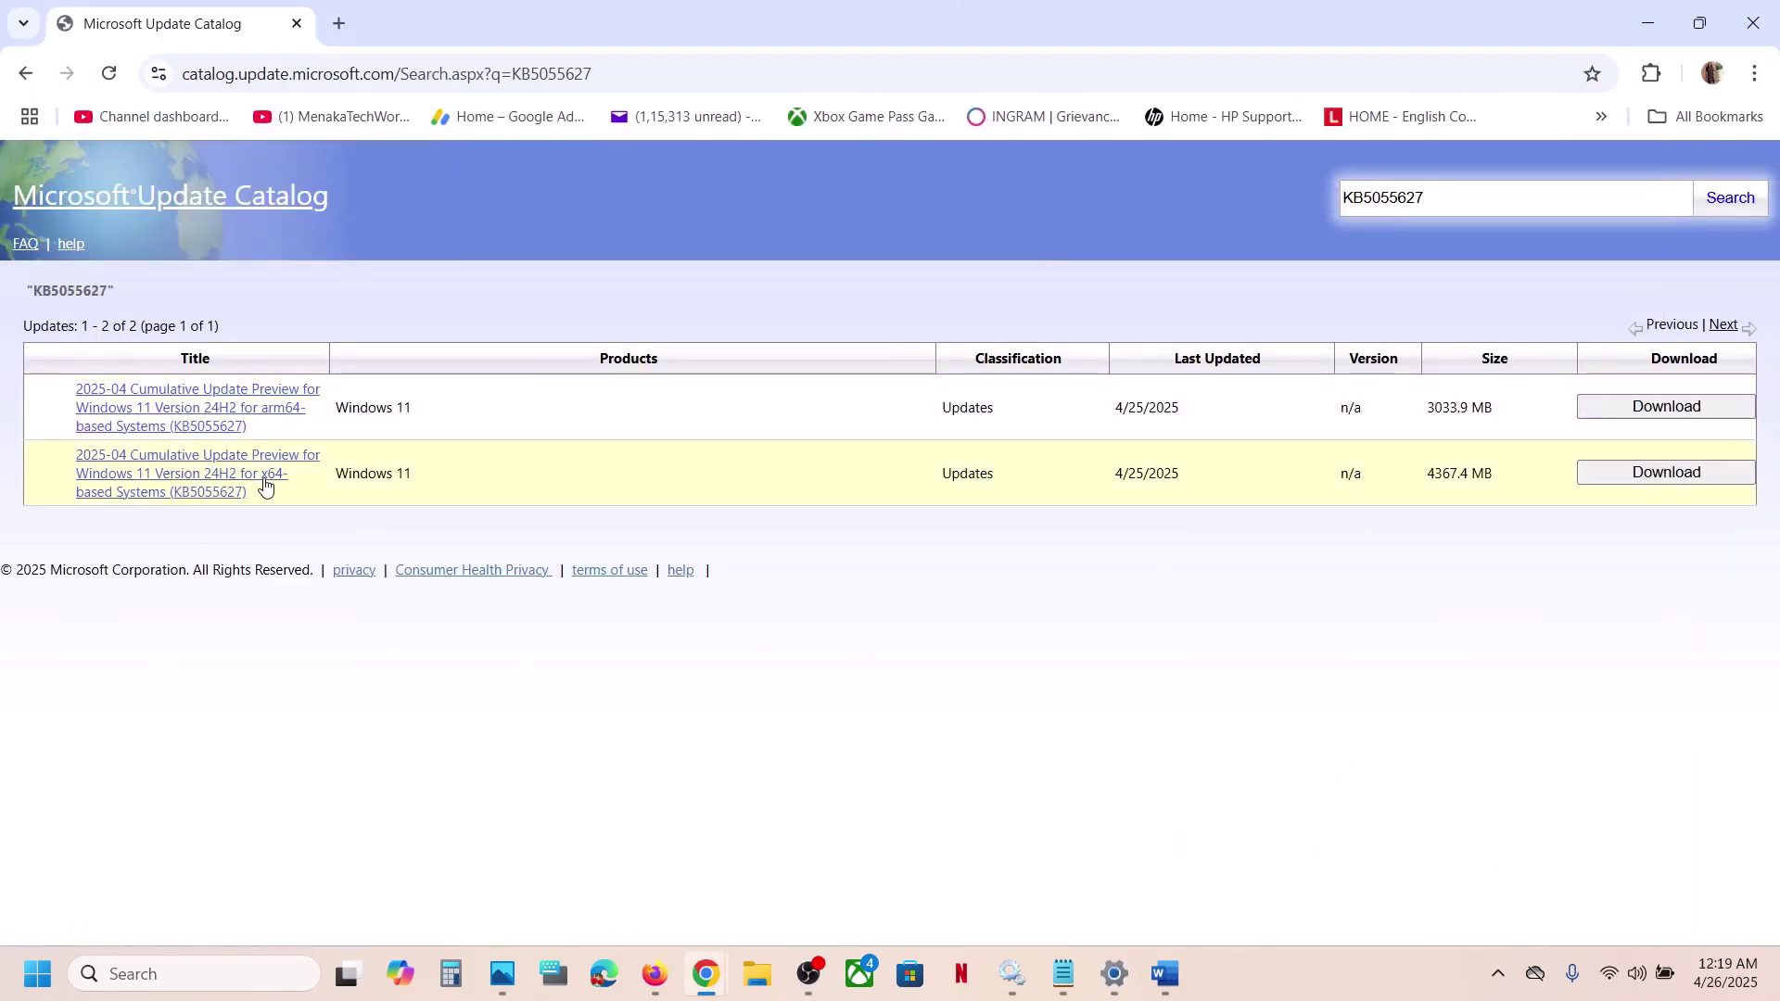
Download the 3.8 GB x64 KB5055627 .msu package for Windows 11 Version 24H2
left_click(1658, 475)
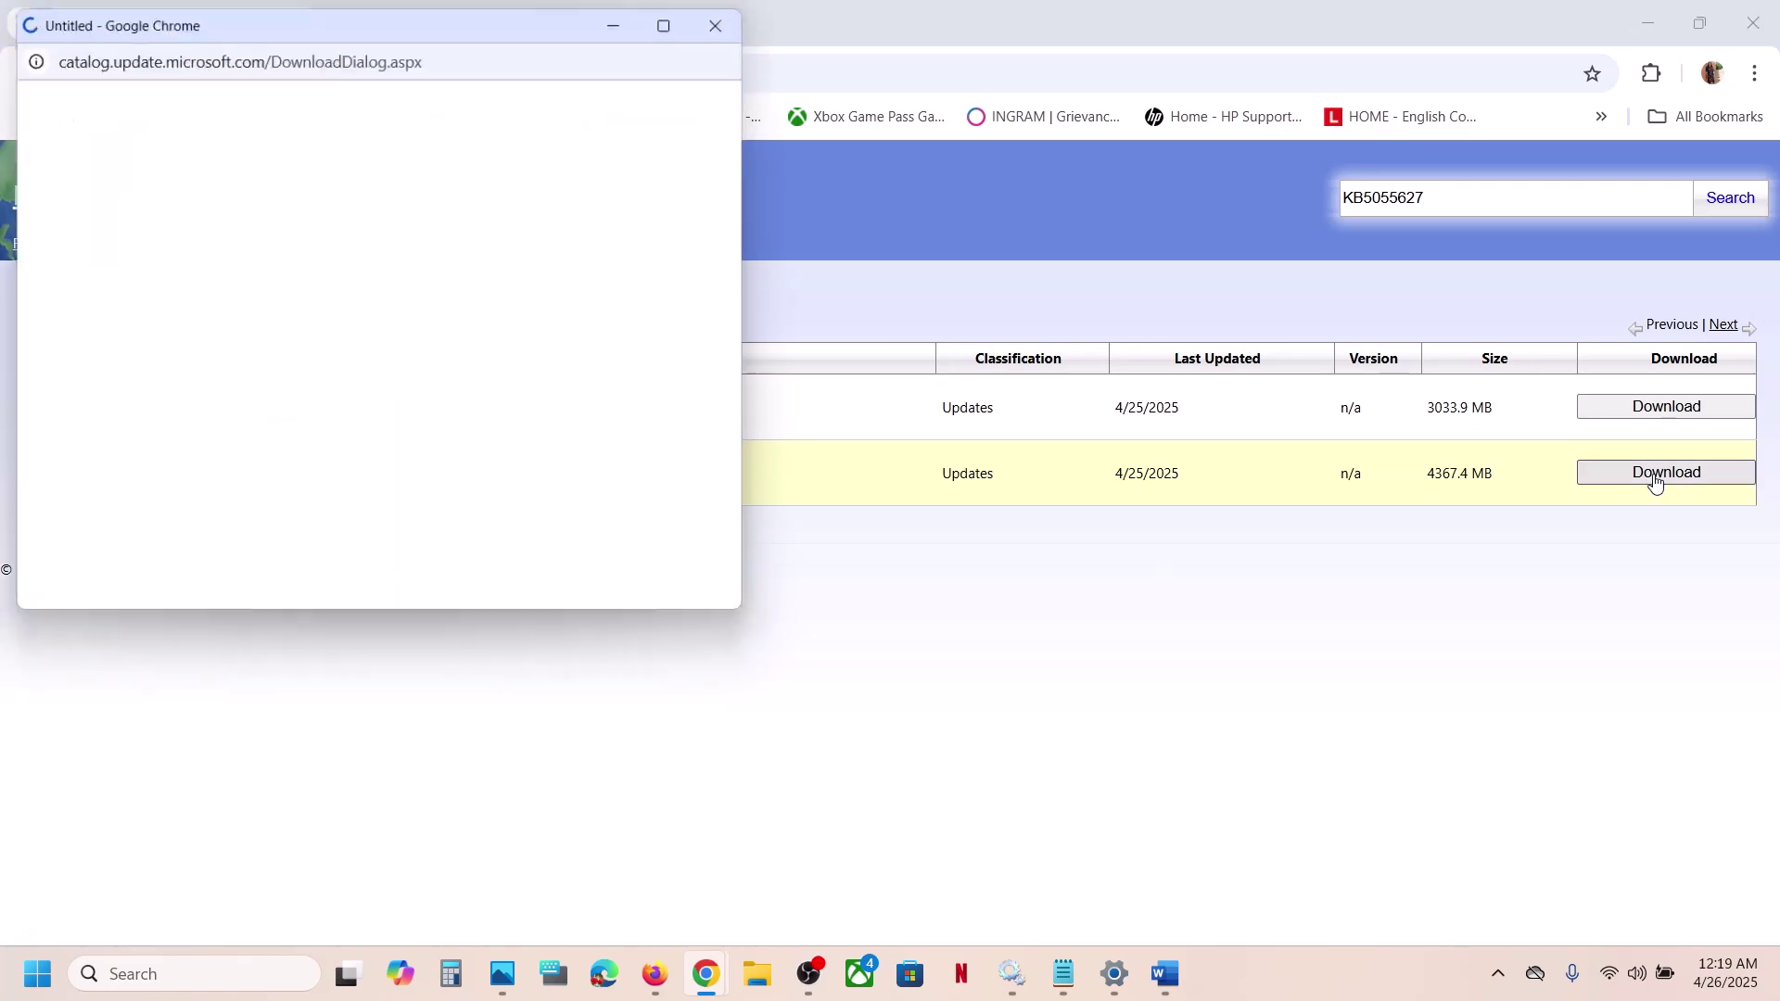
left_click_drag(505, 19, 844, 199)
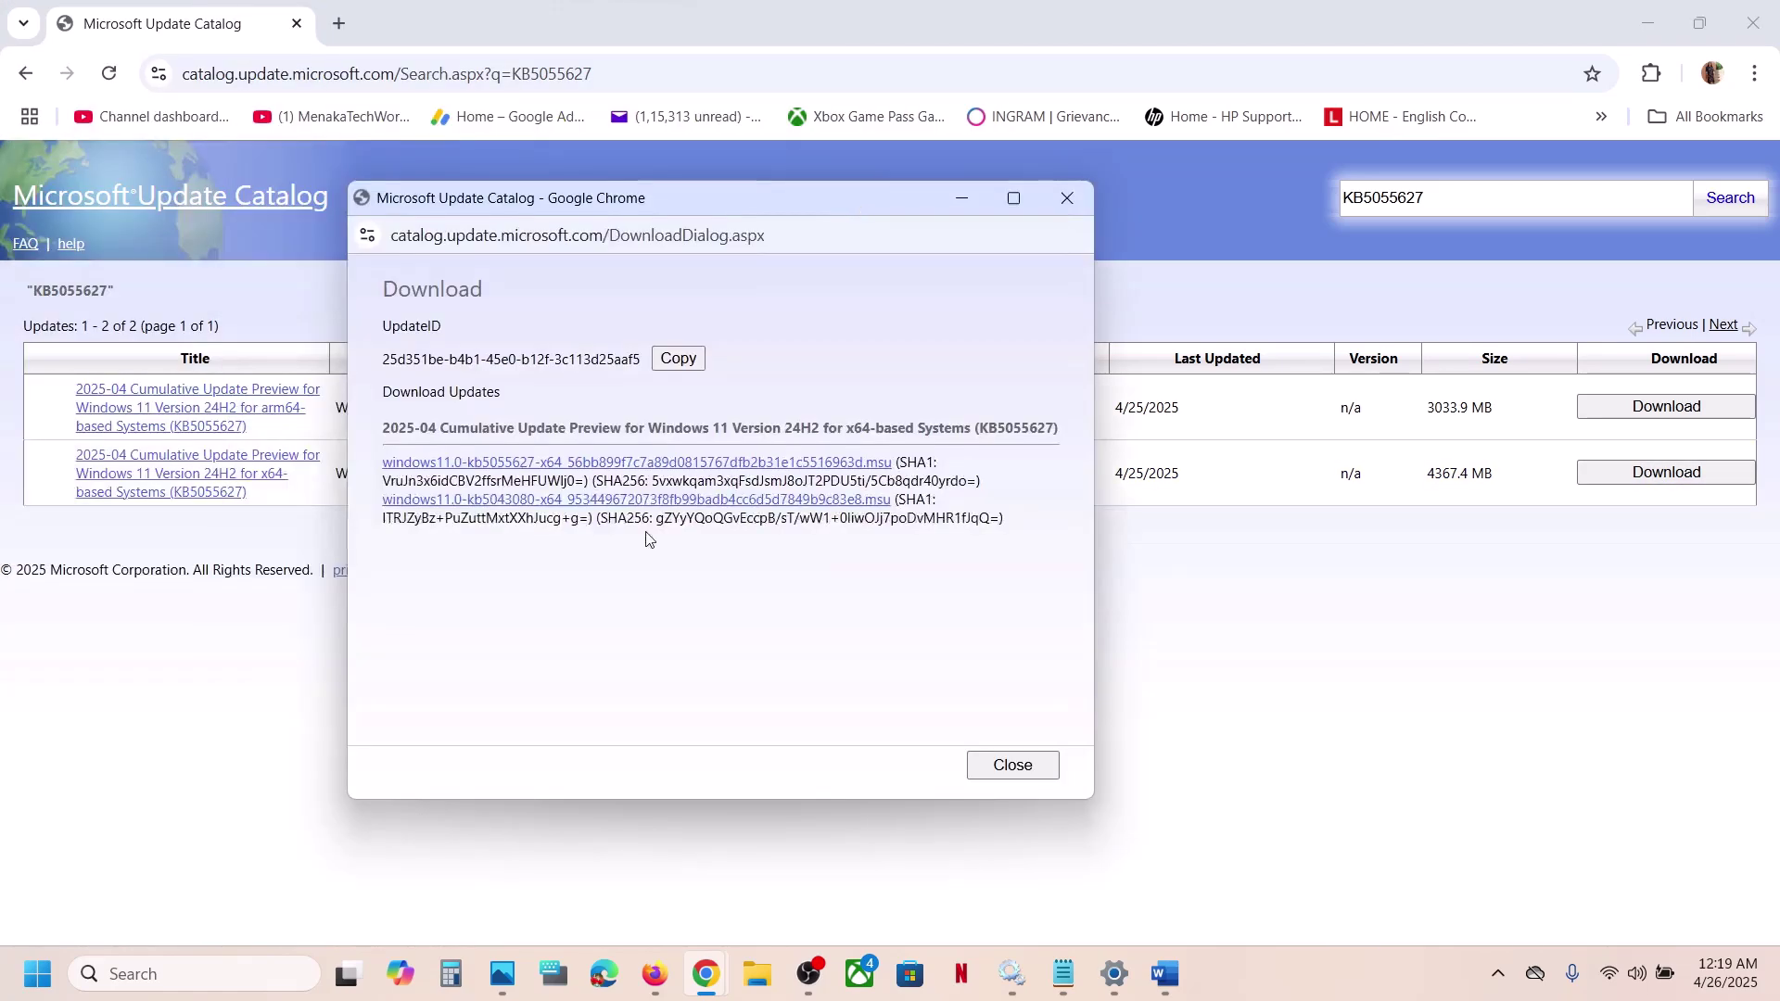
left_click(518, 465)
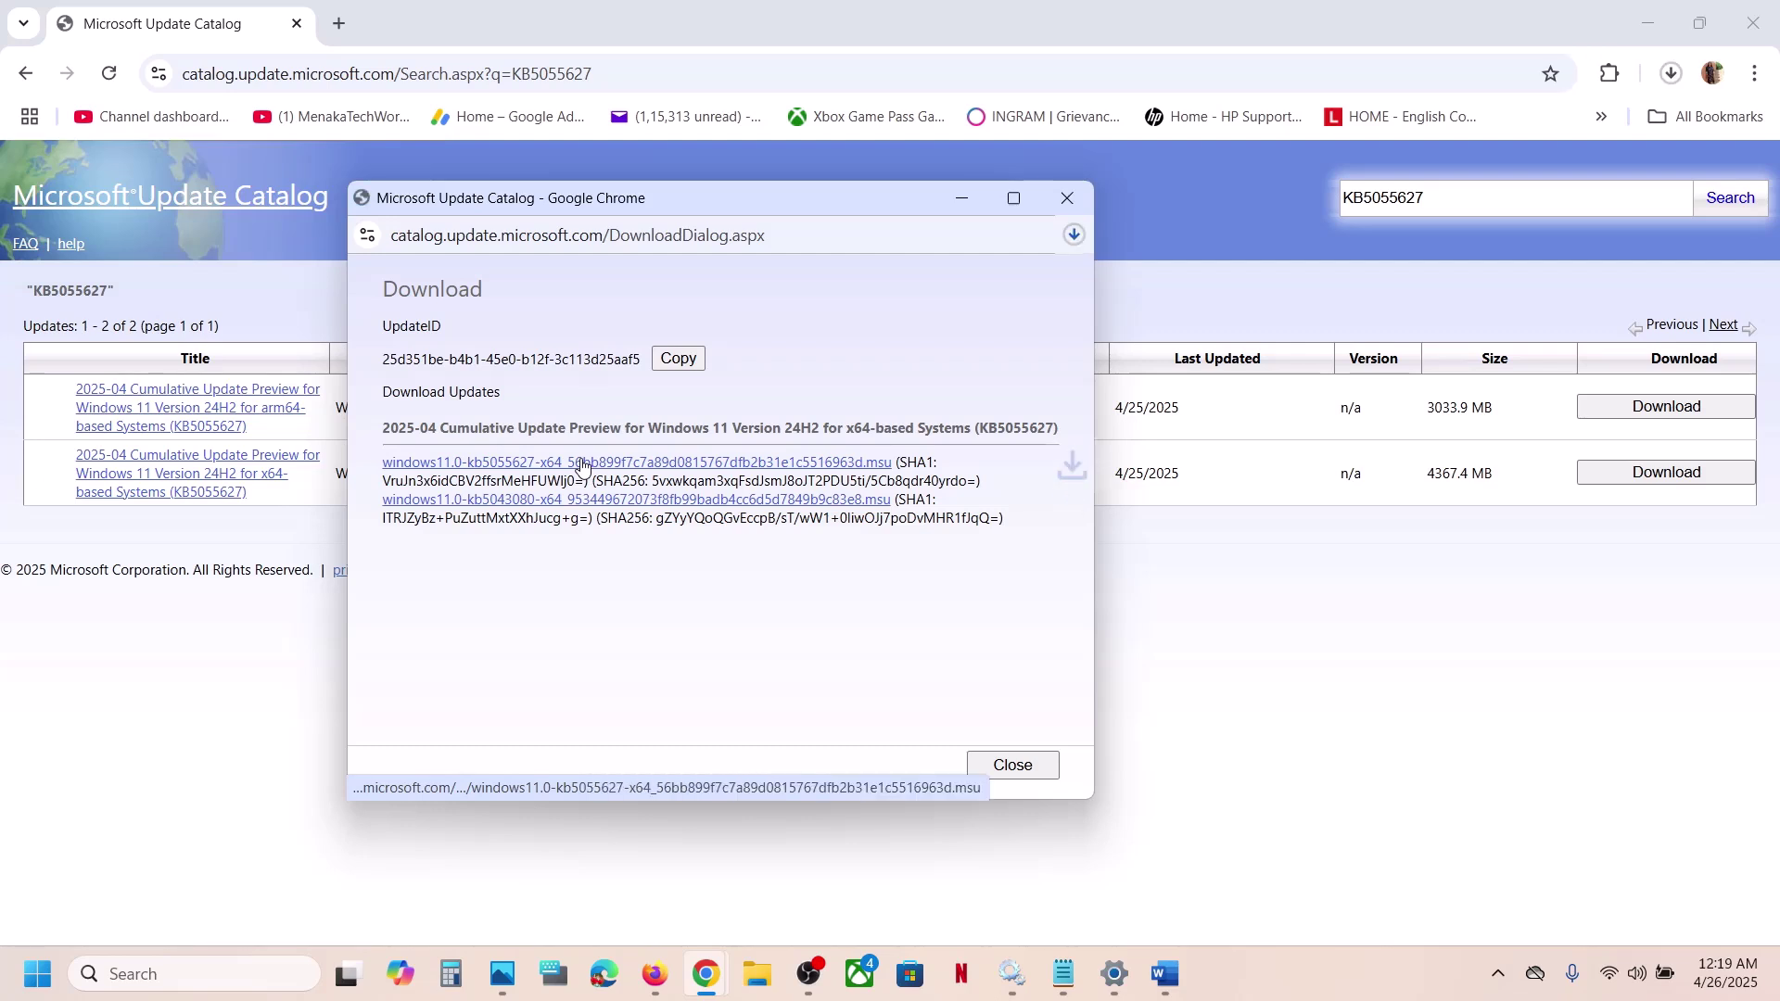
left_click(1074, 234)
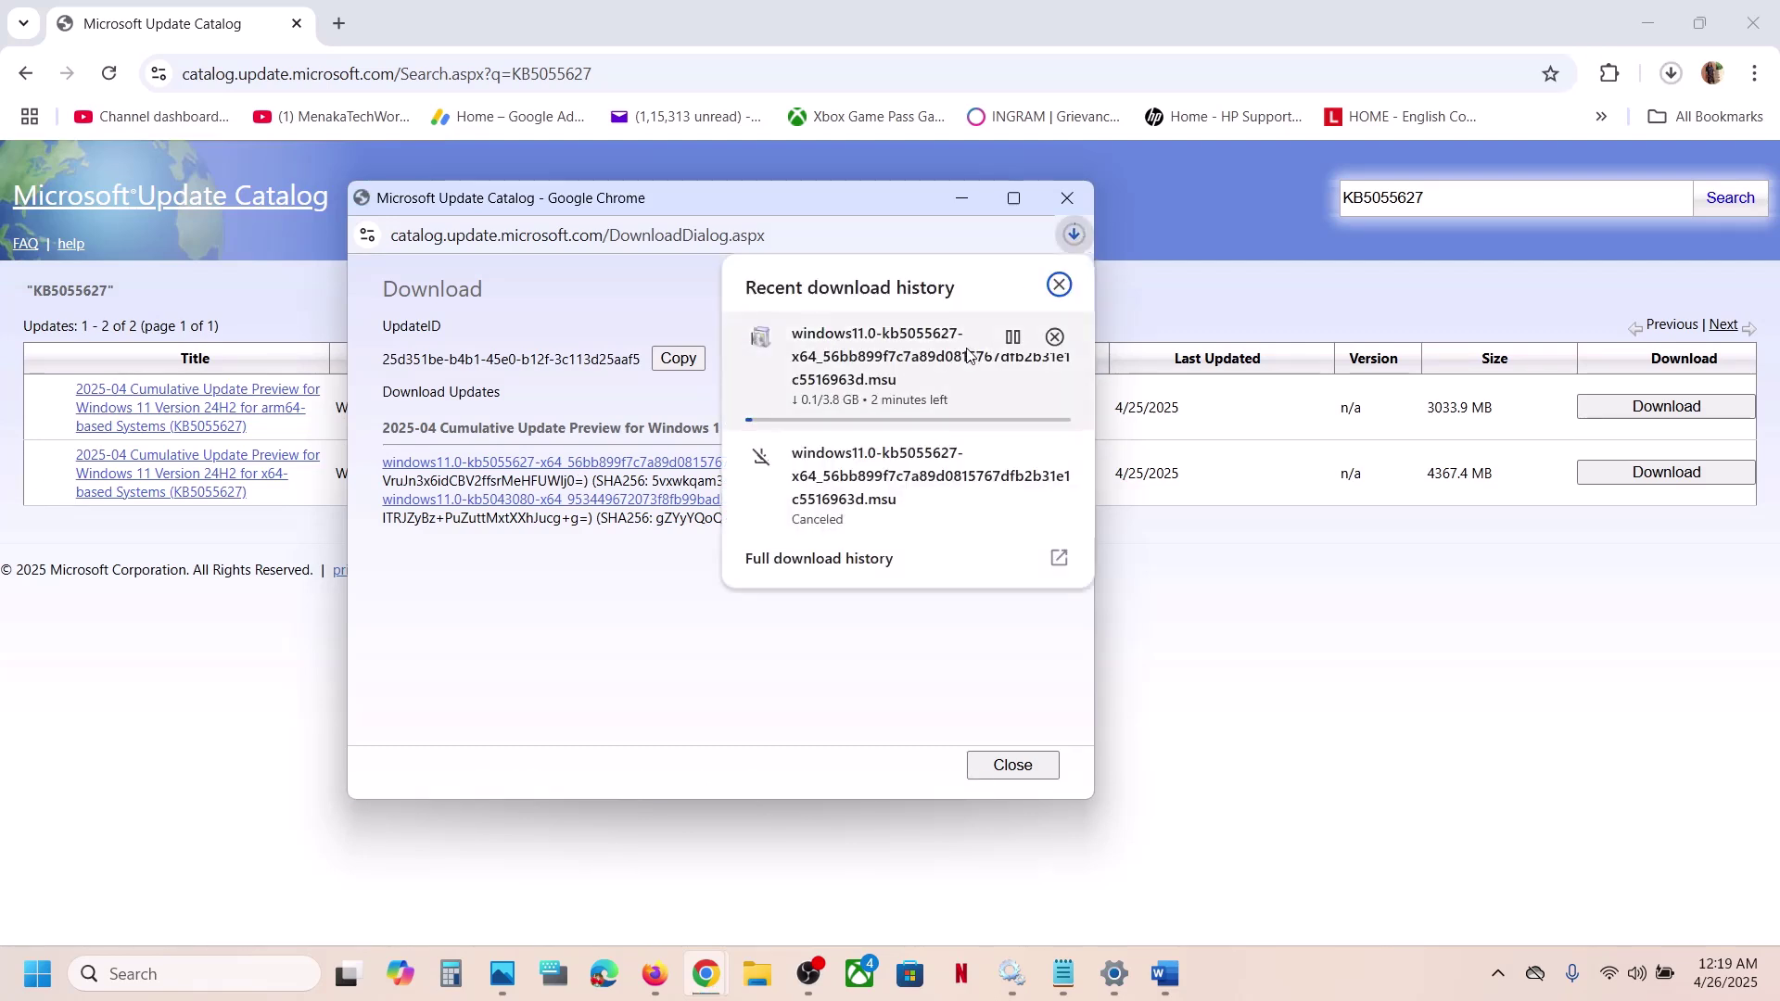
left_click(655, 317)
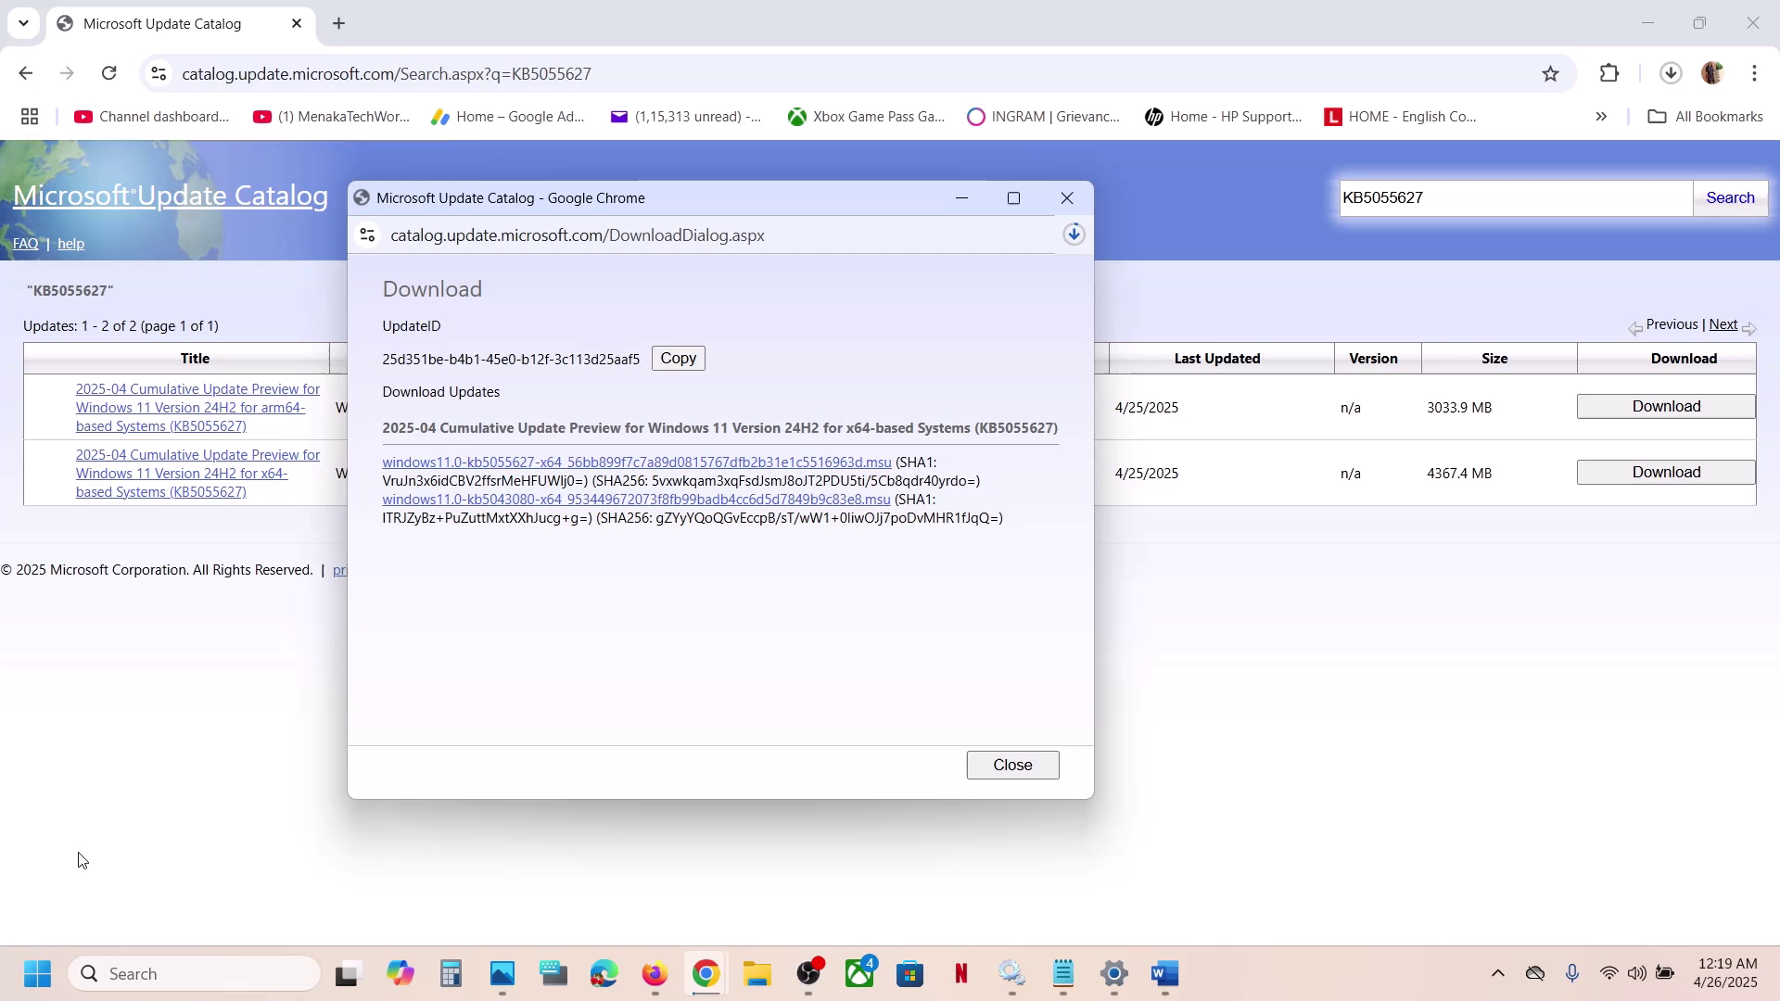
left_click(37, 974)
left_click(678, 893)
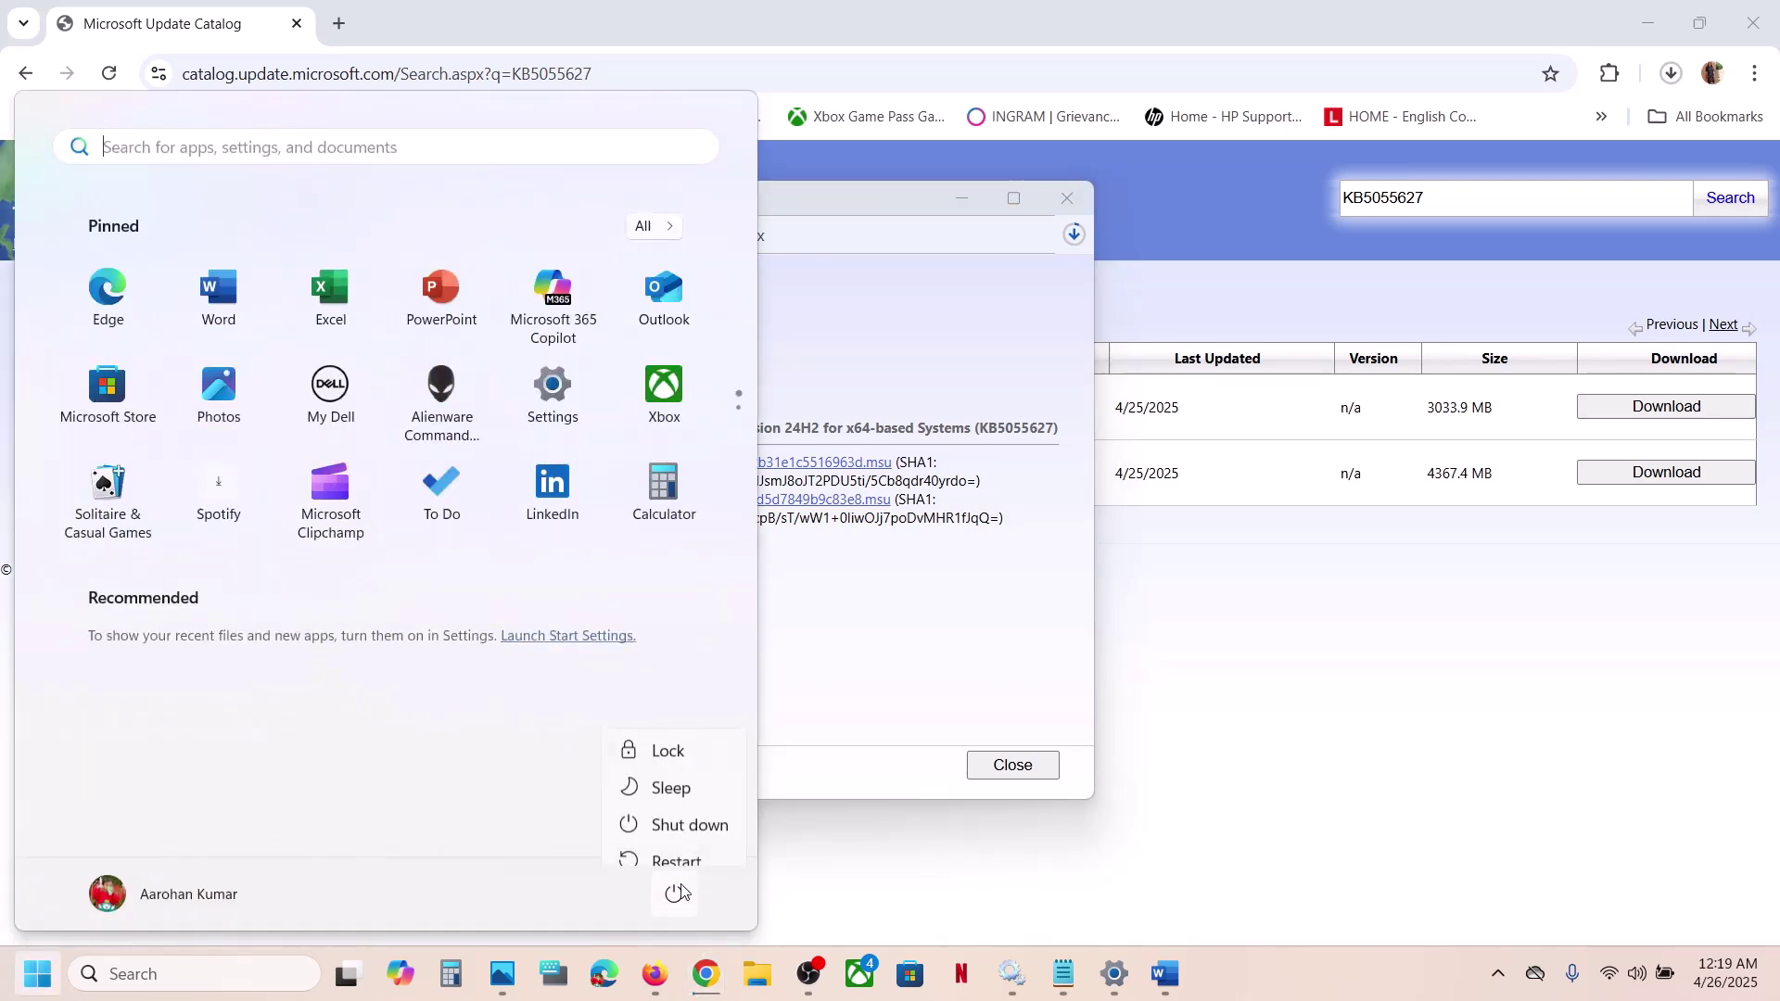
left_click(937, 636)
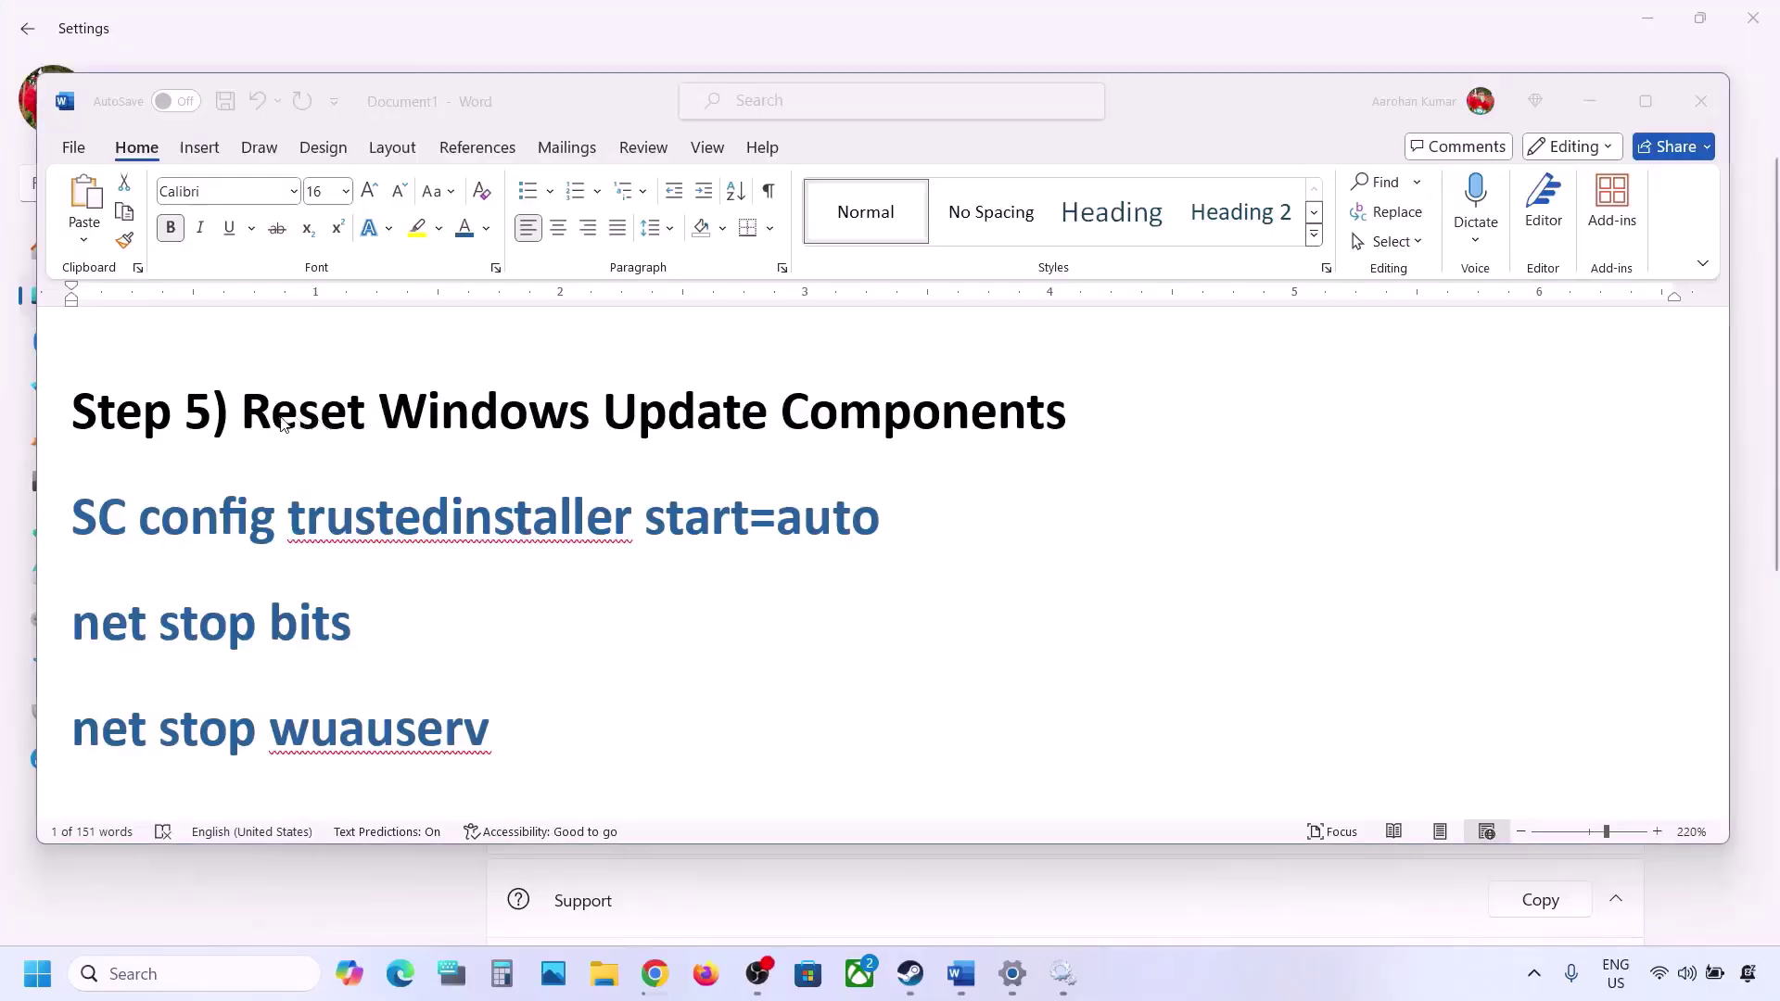
Copy the Step 5 reset commands in Word, from 'SC config' through 'net start appidsvc'
left_click(304, 424)
left_click_drag(304, 425, 1057, 402)
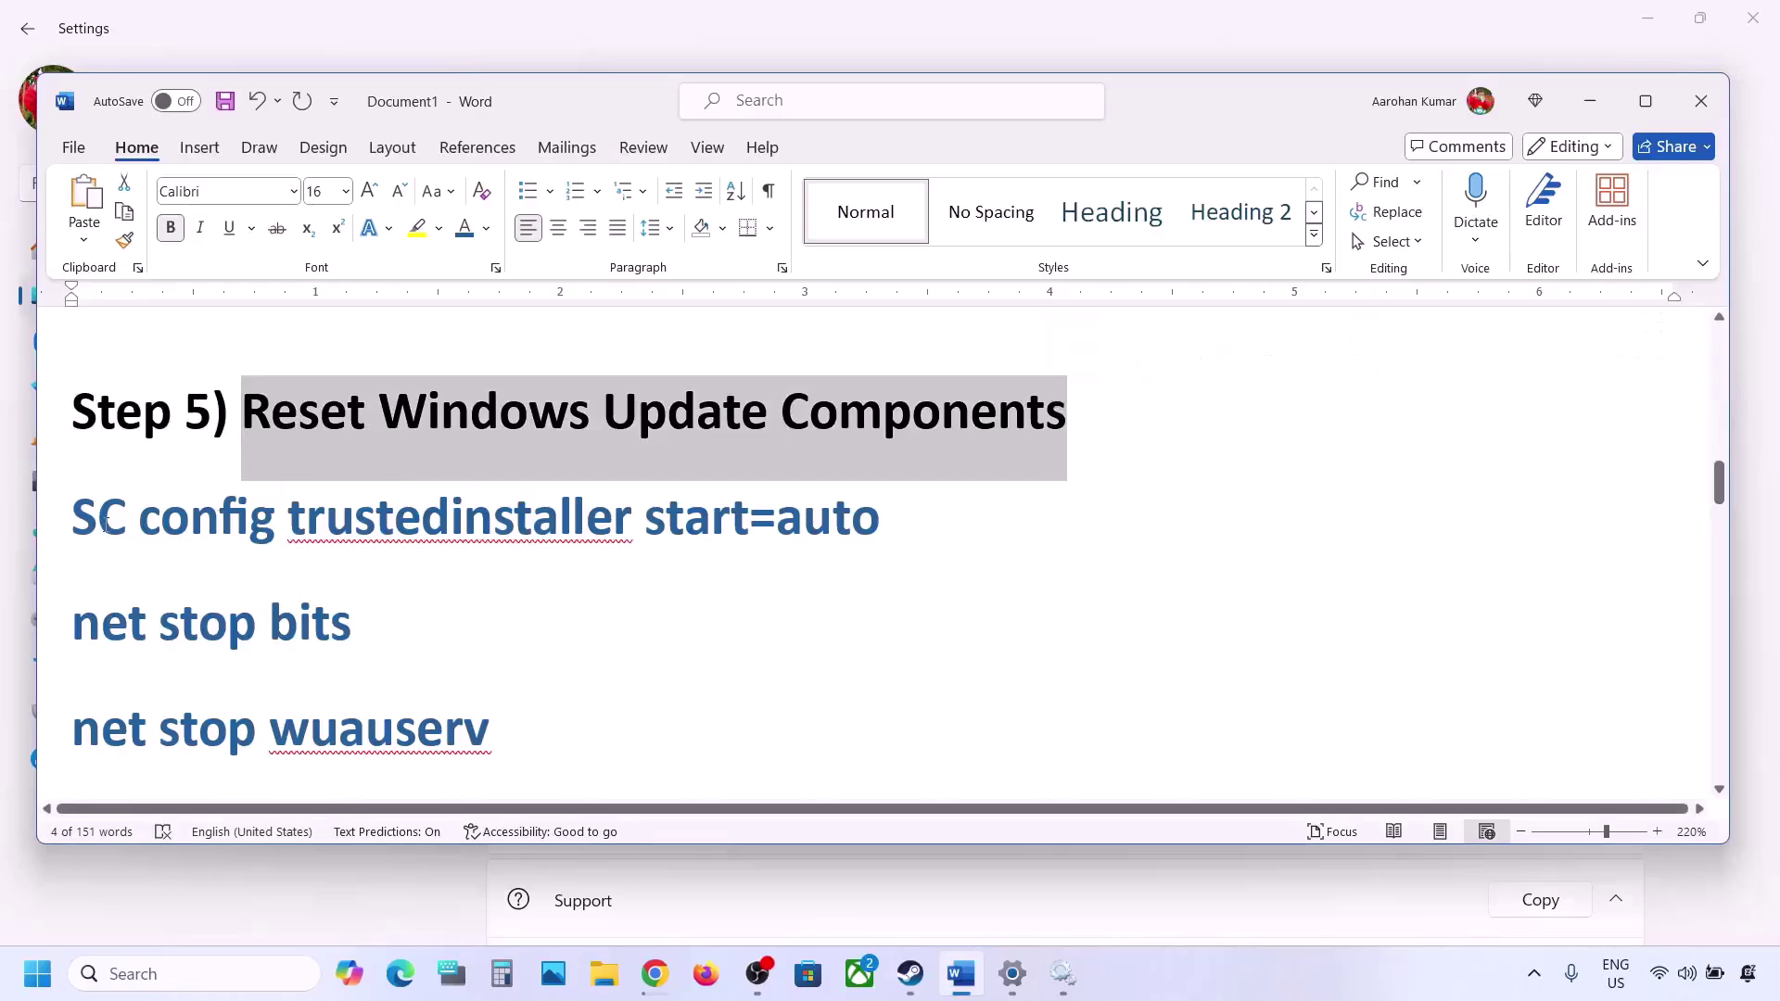
left_click(74, 512)
key("shift+Down")
key("shift+Down")
key("shift+Down")
key("shift+Down")
key("shift+Down")
key("shift+Down")
key("shift+Down")
key("shift+Down")
key("shift+Down")
key("shift+Down")
key("shift+Down")
key("shift+Down")
key("shift+Down")
key("shift+Down")
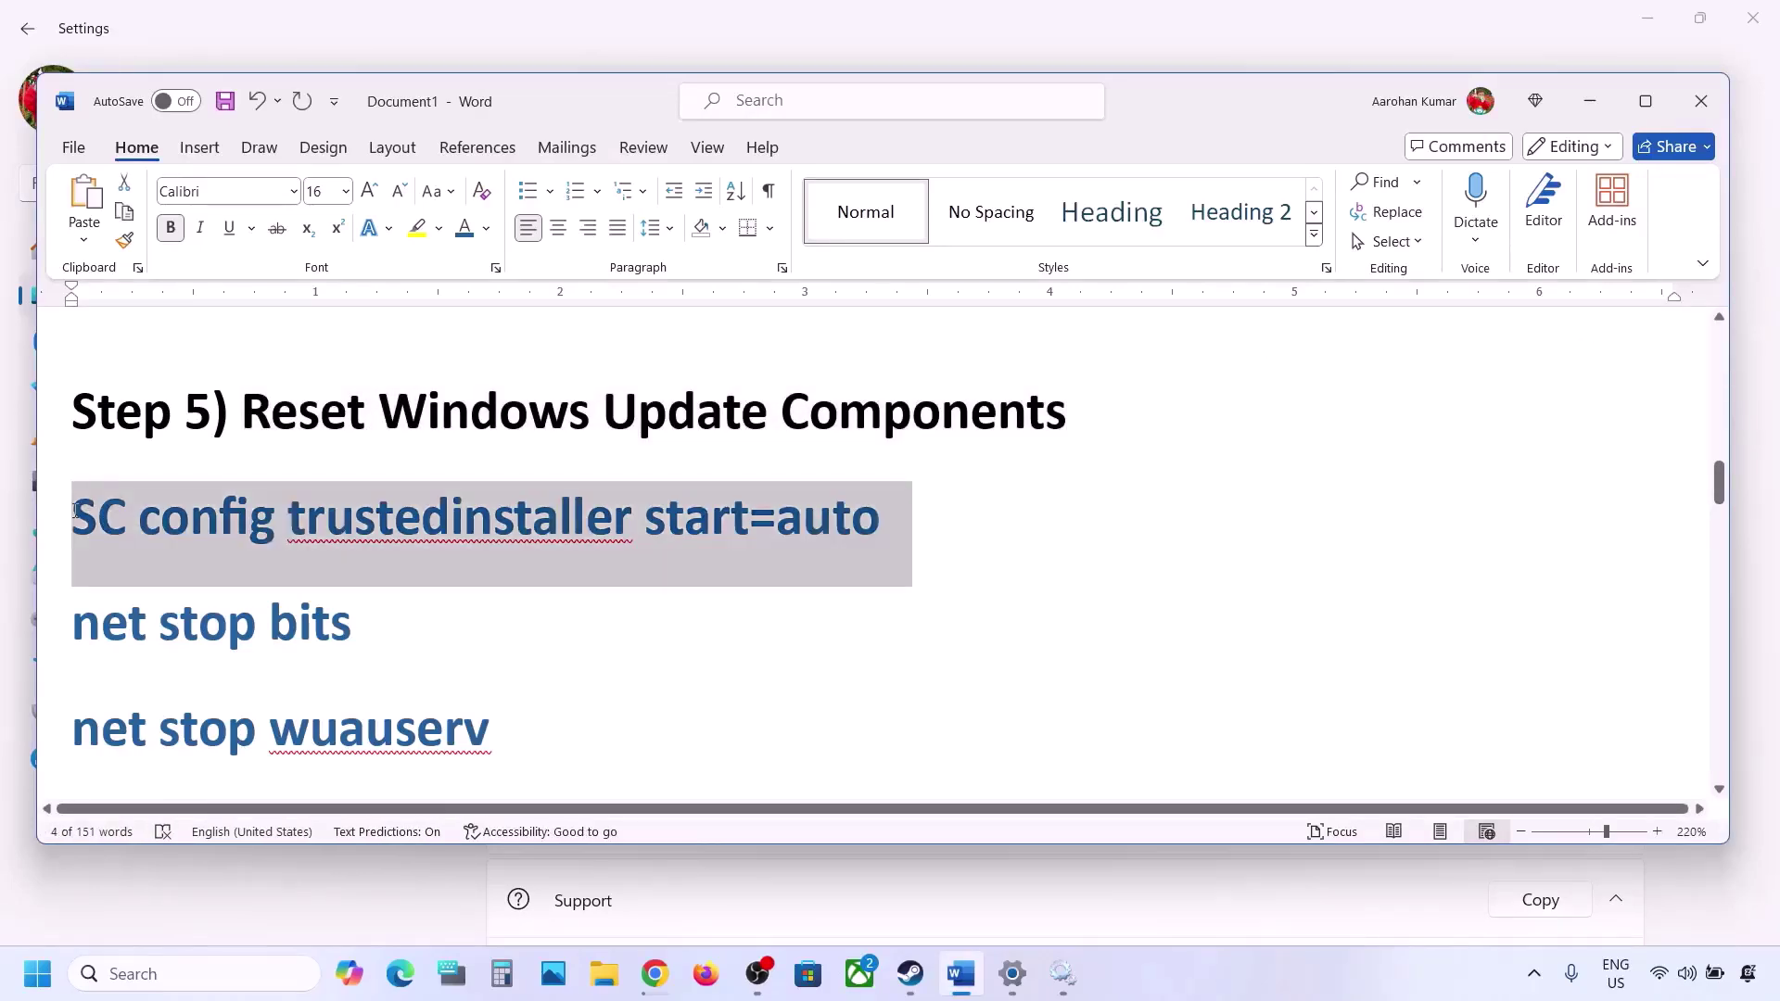
key("shift+Down")
key("shift+Down")
key("shift+Down")
key("shift+Down")
key("shift+Down")
key("shift+Down")
key("shift+Down")
key("shift+Down")
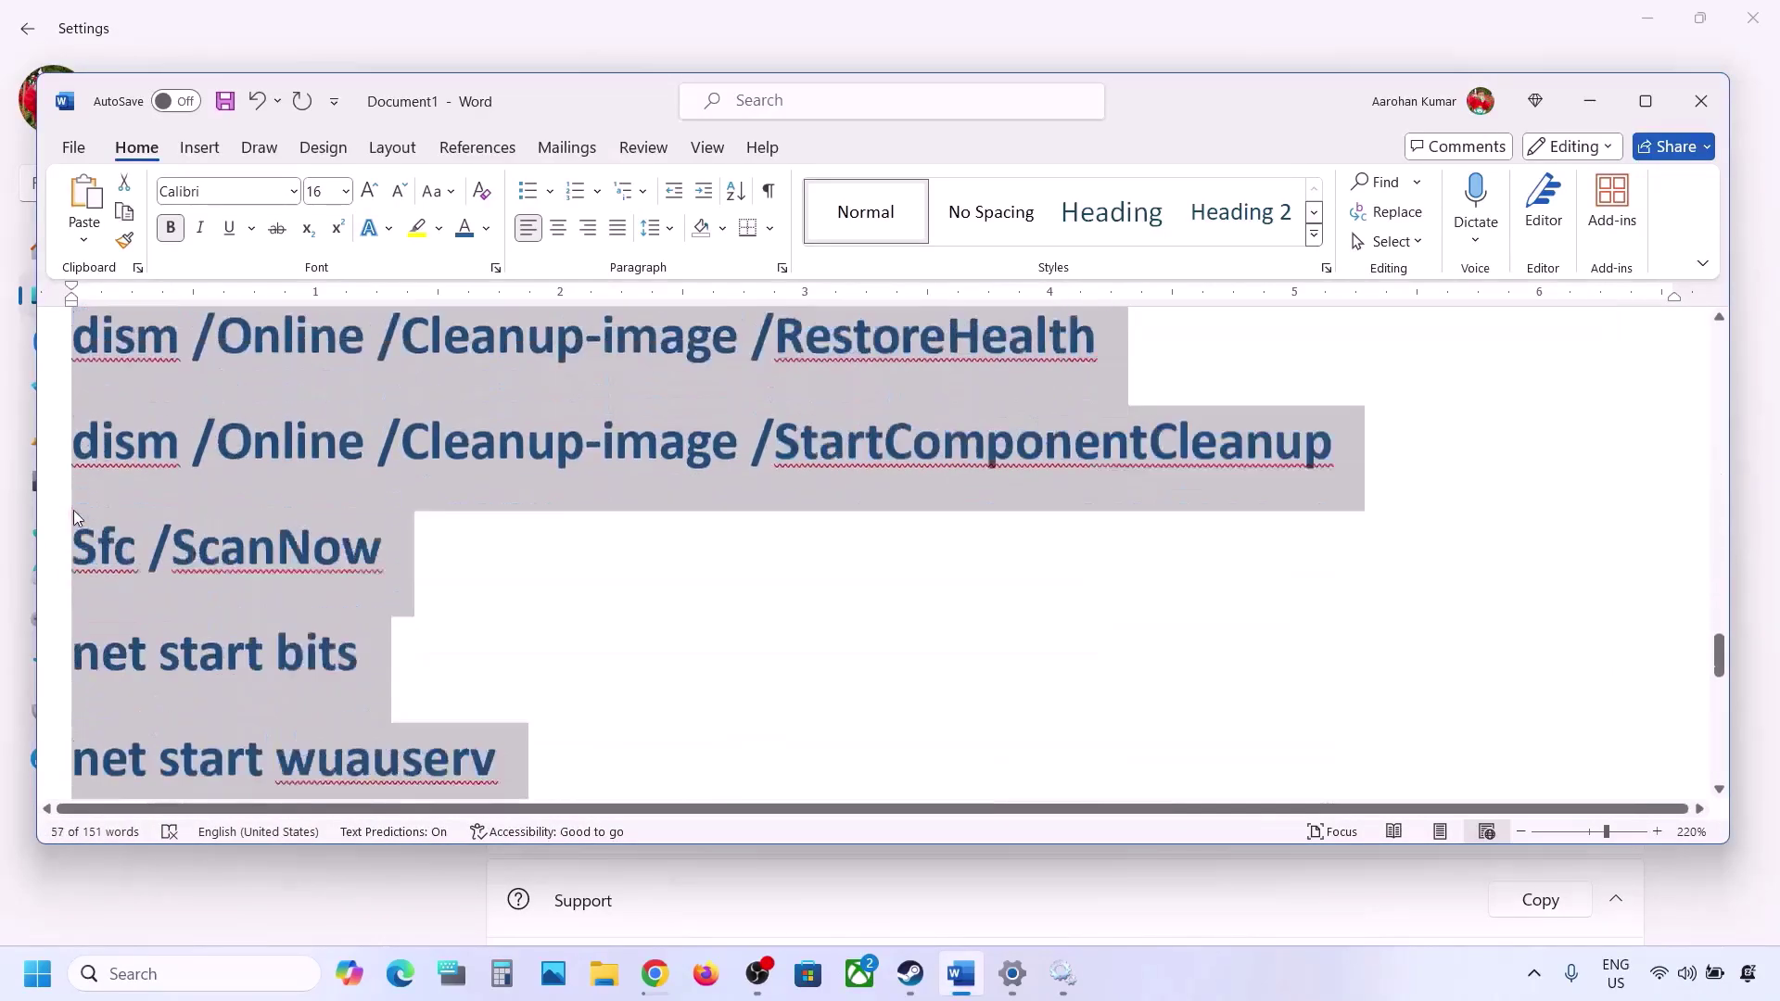
key("shift+Up")
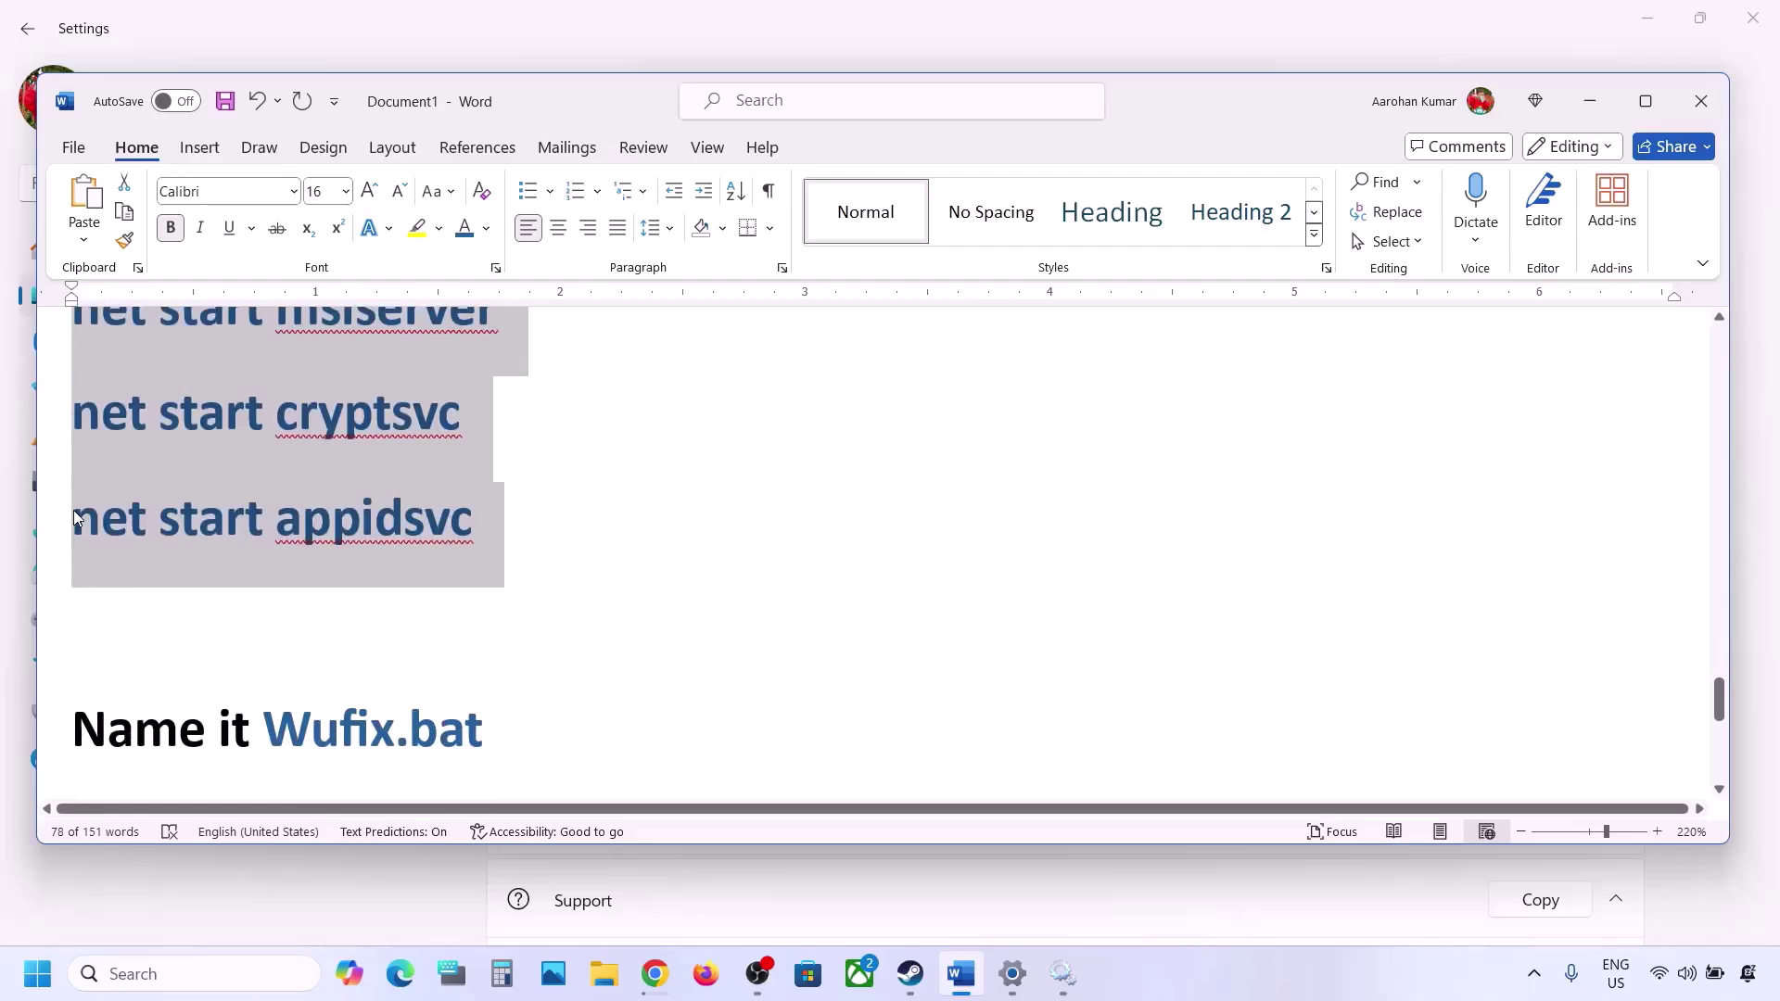
right_click(252, 471)
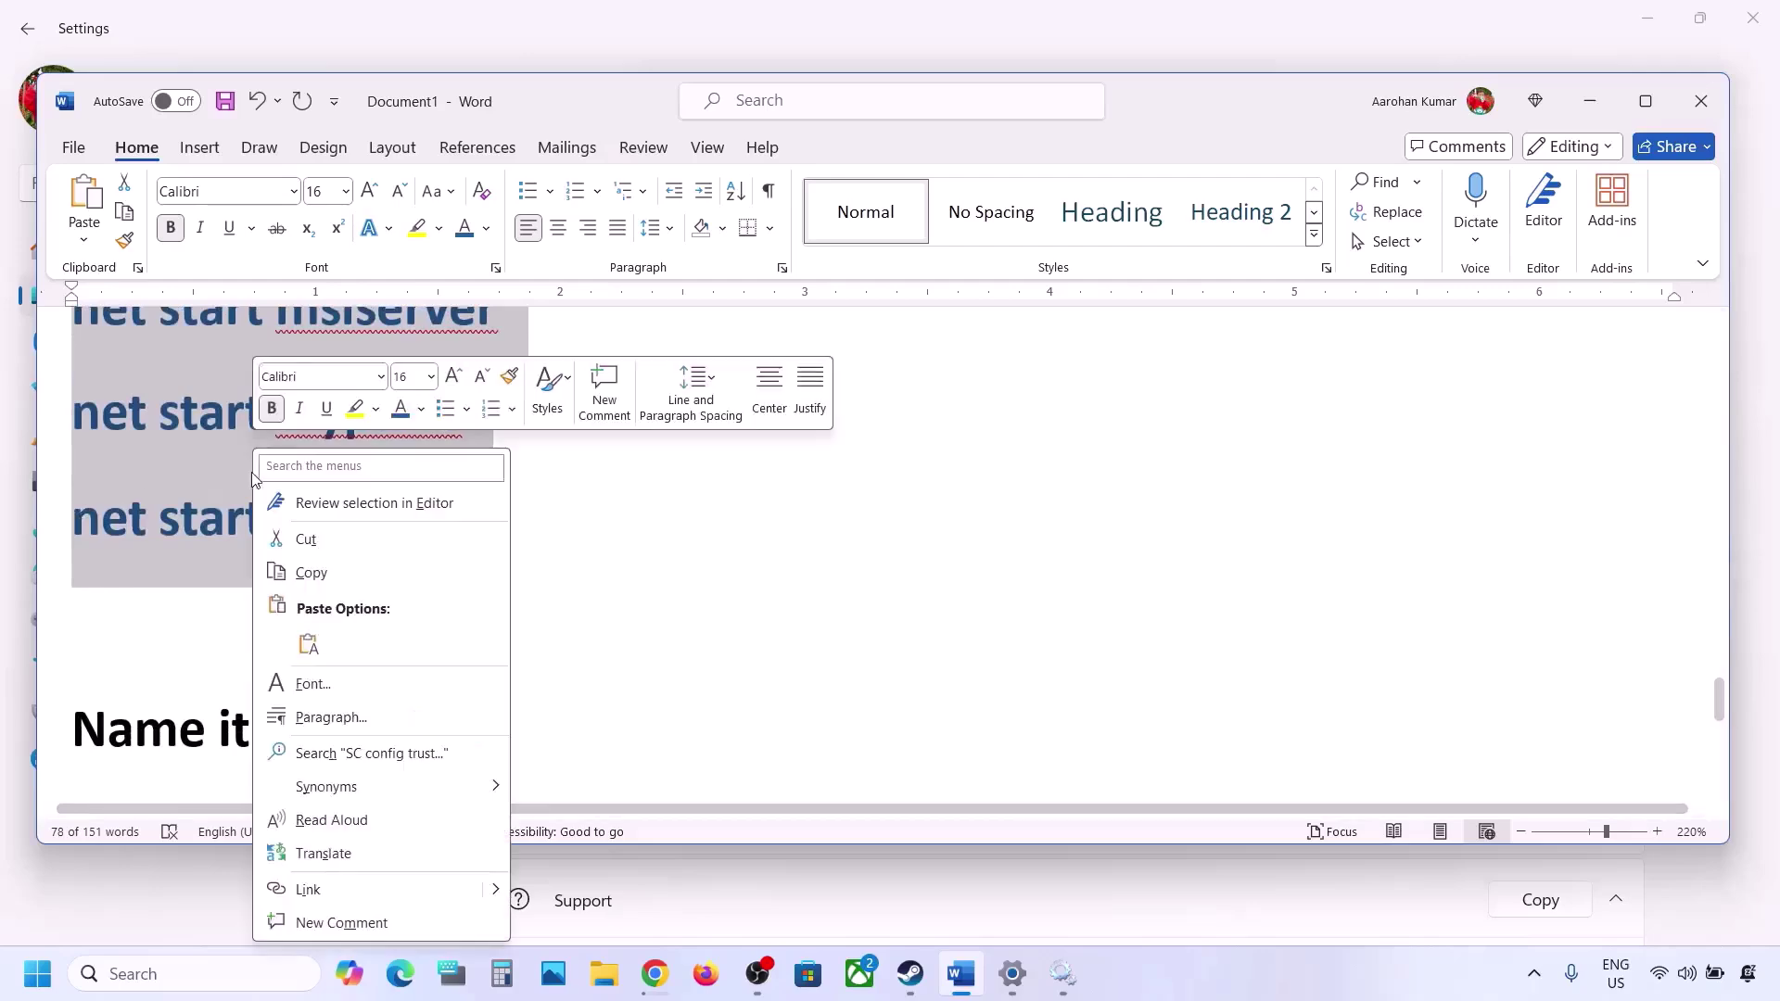
left_click(306, 568)
left_click(148, 968)
Paste the copied reset commands into a new Notepad document
type("note")
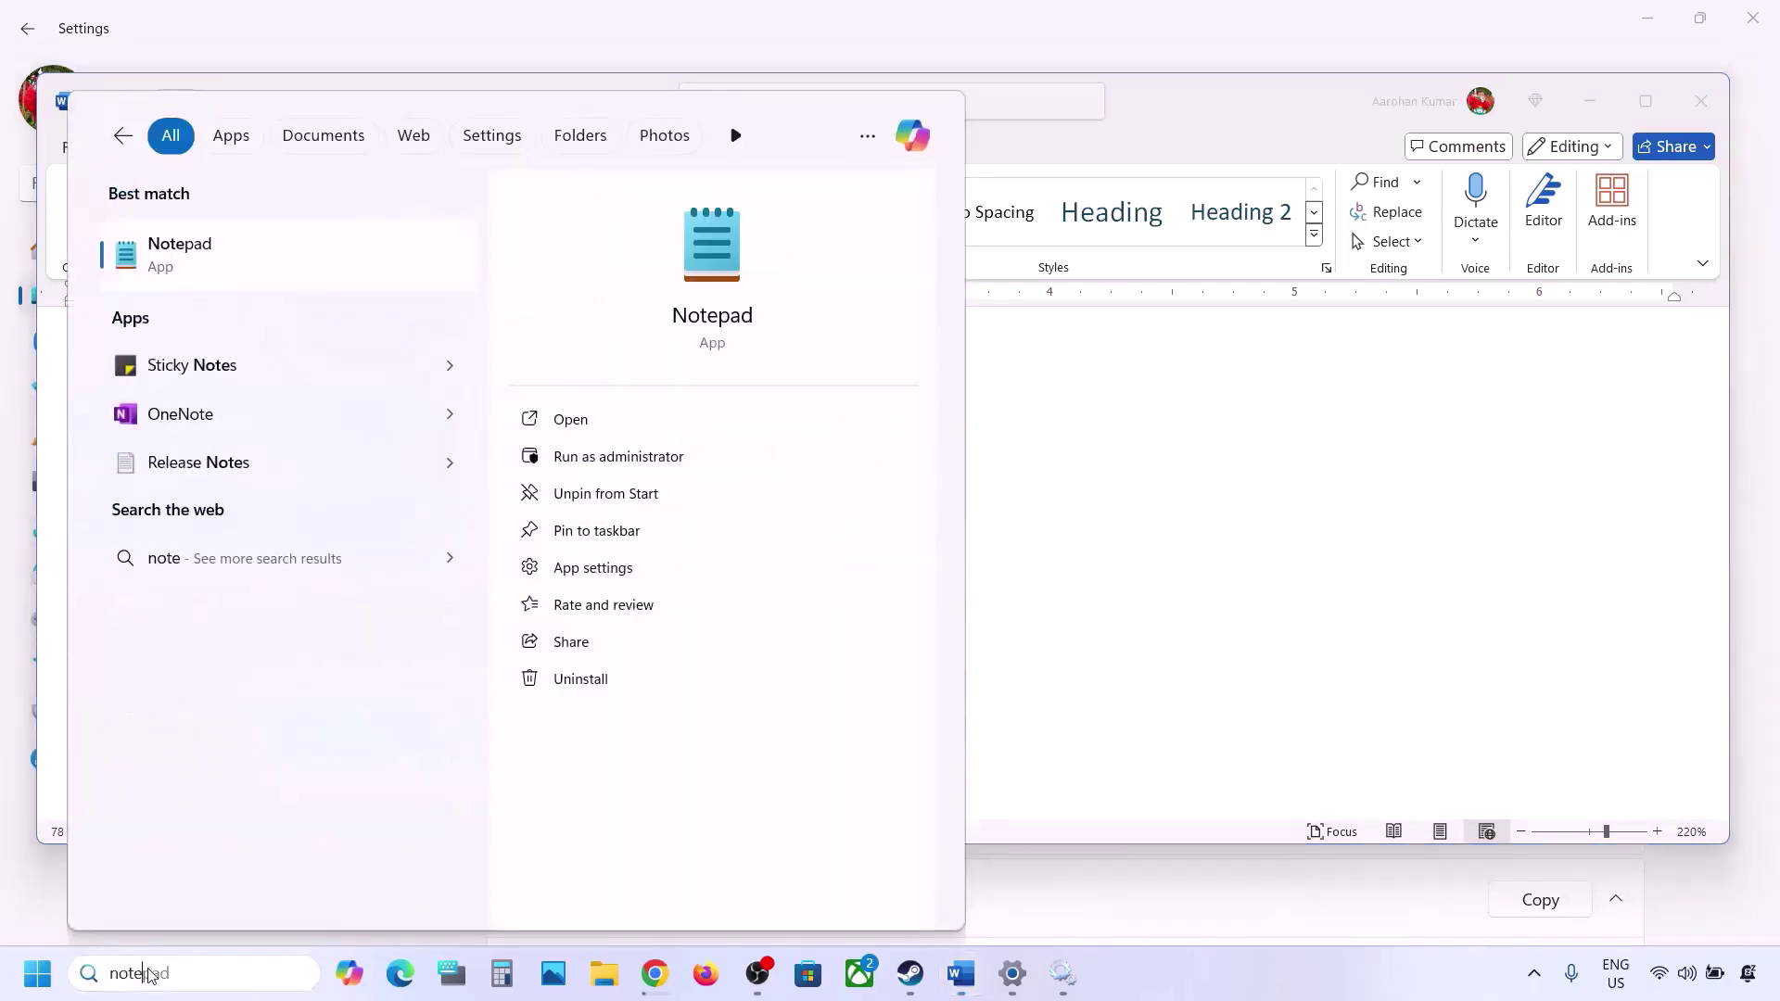
key("Return")
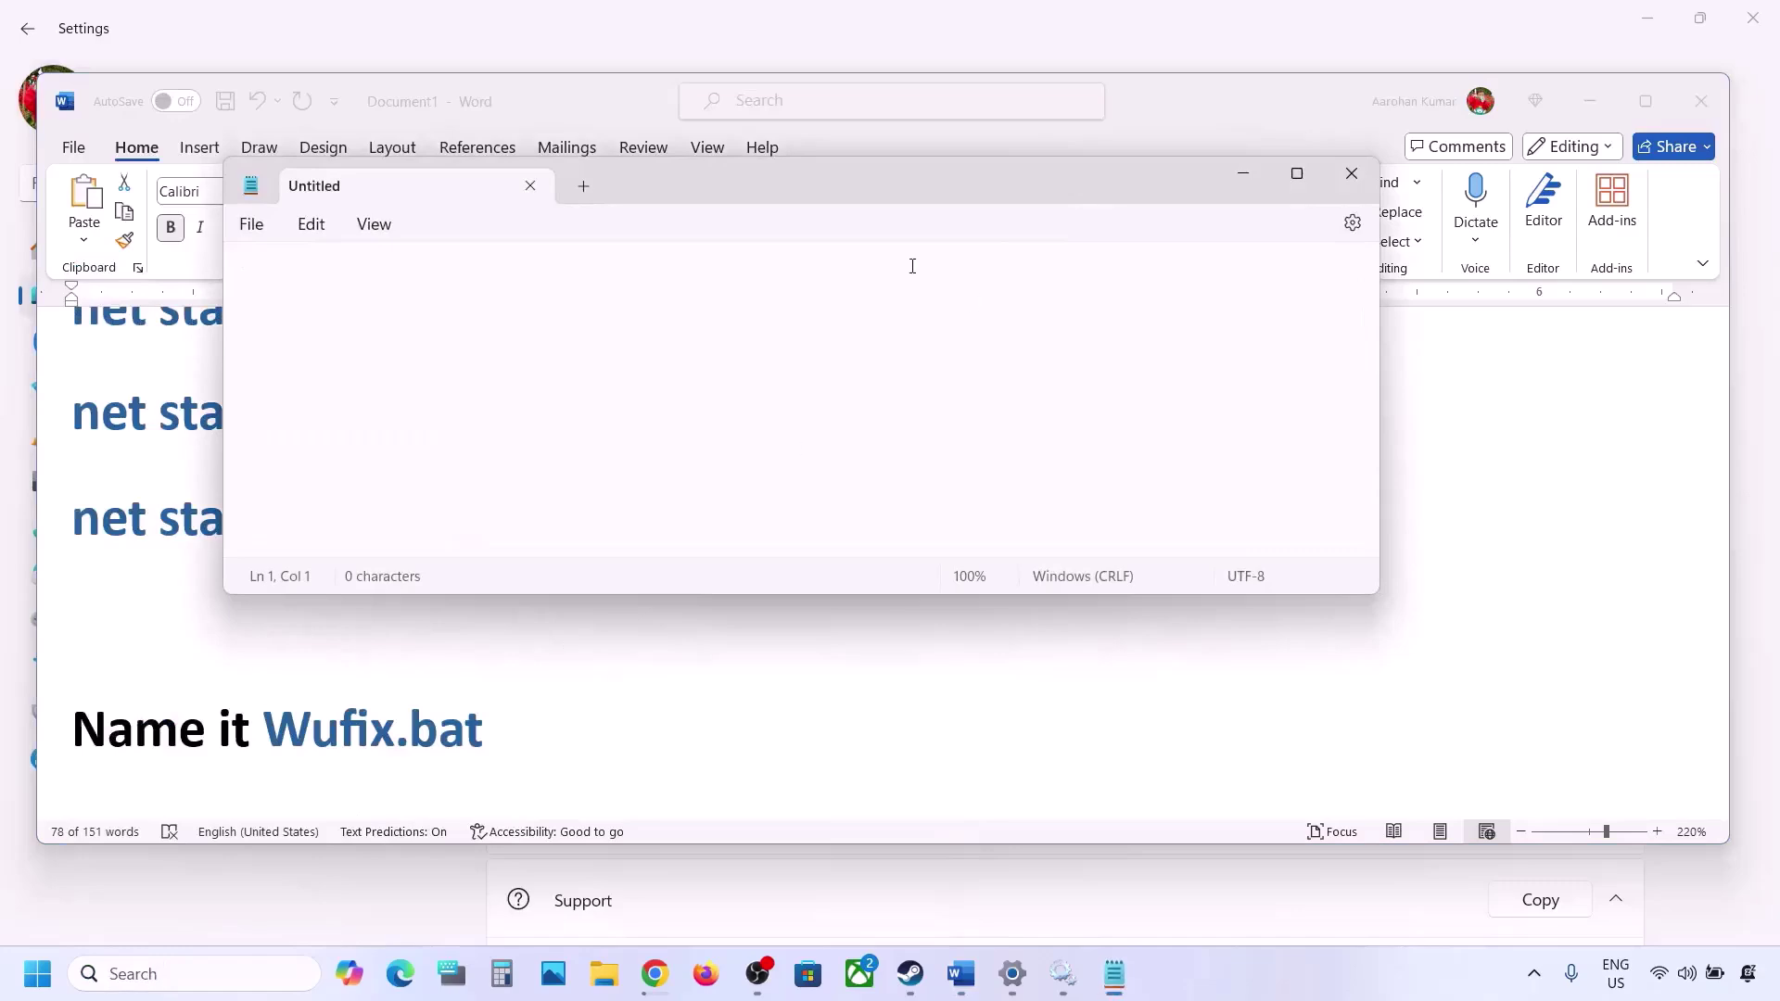
key("ctrl+v")
scroll(502, 459, "up", 5)
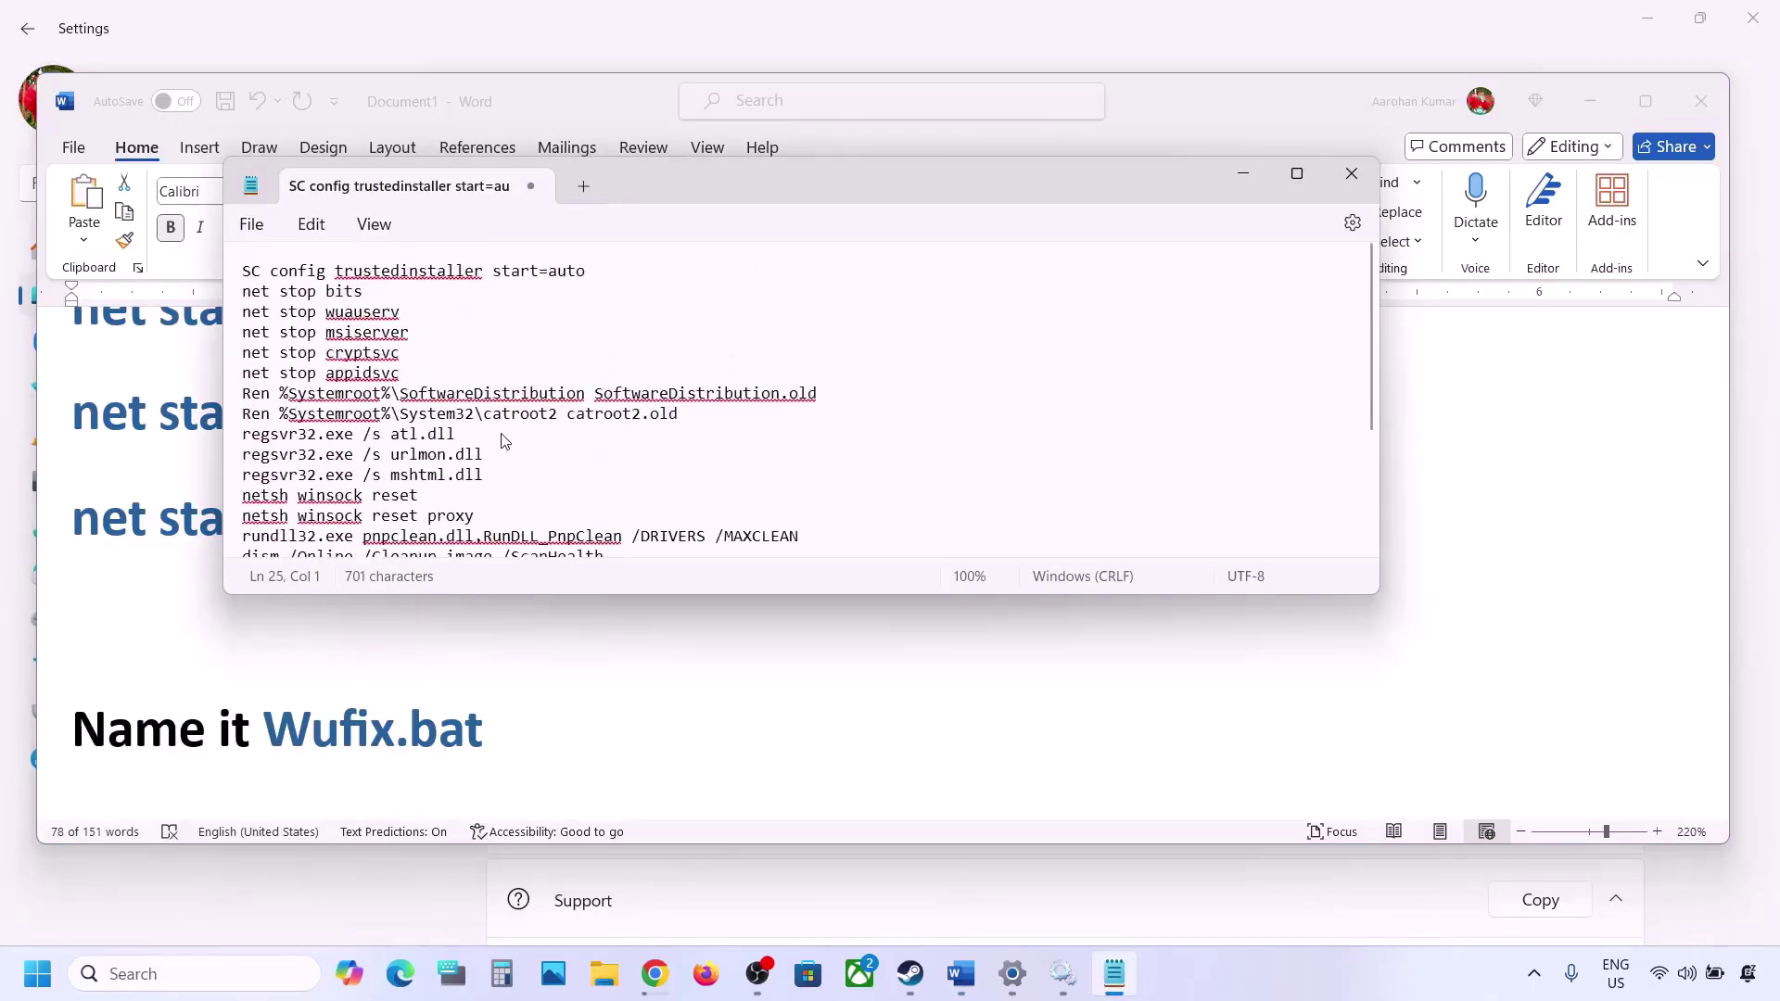
Save the document to the Desktop as Wufix.bat with type All files, then close Notepad
left_click(248, 227)
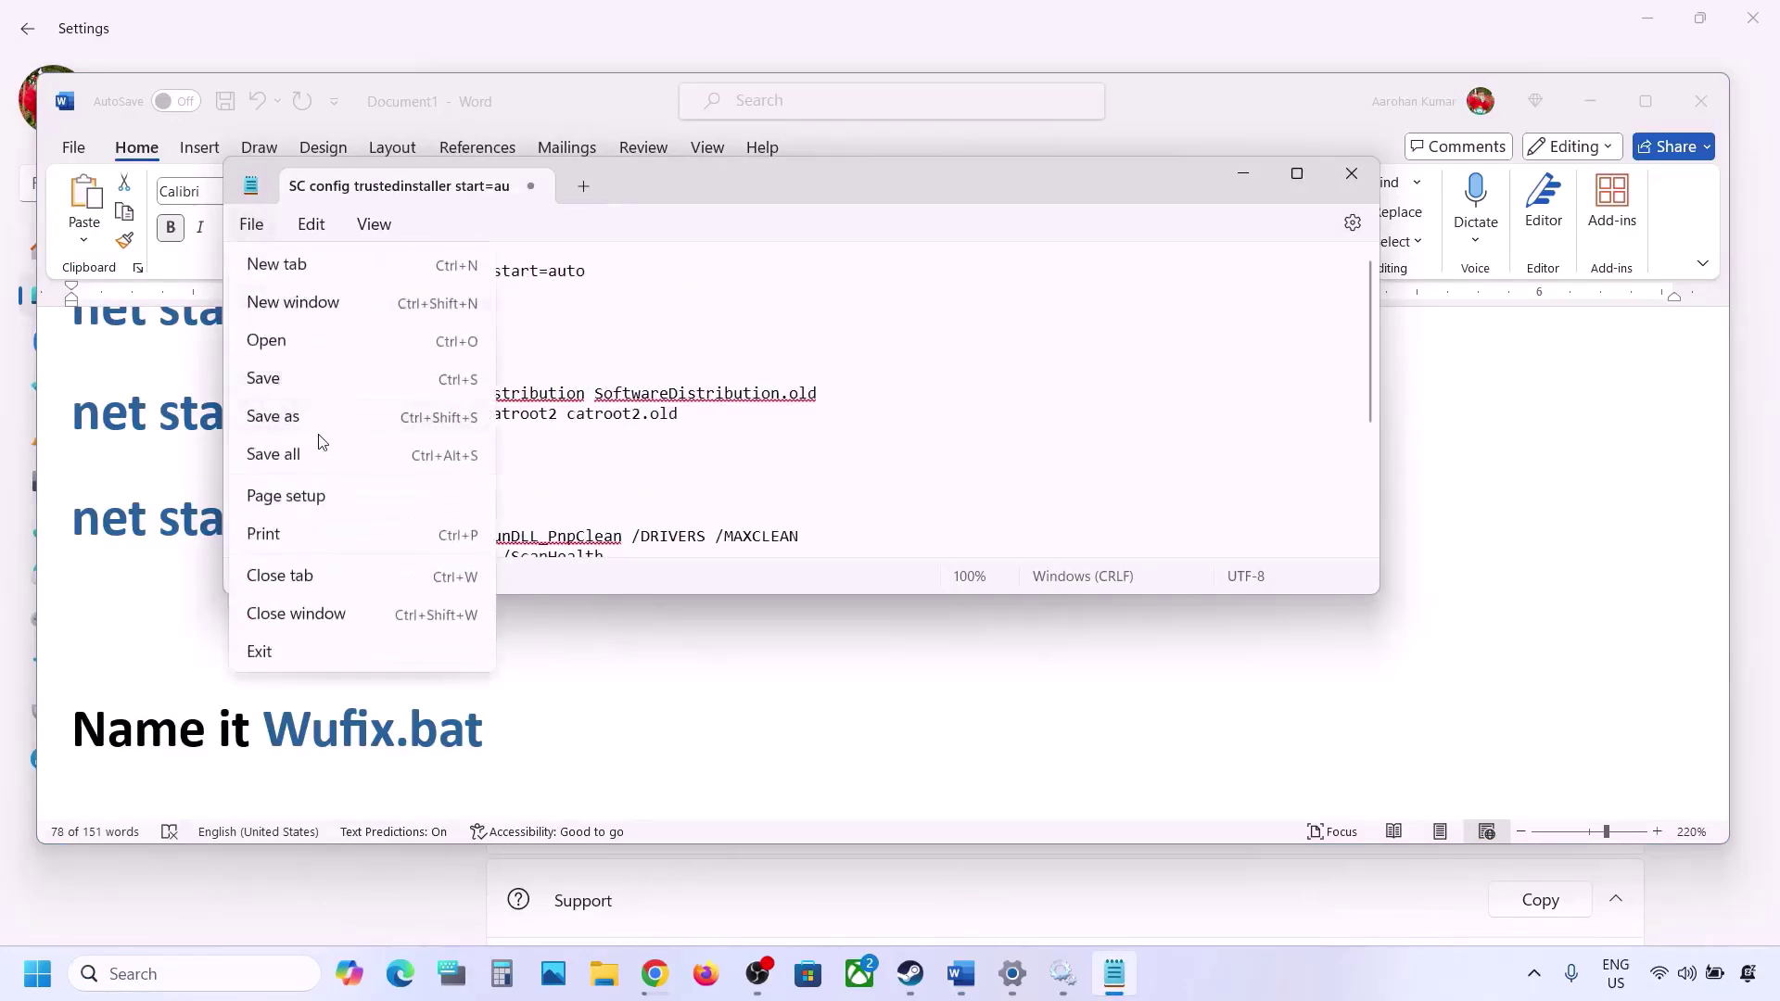
left_click(293, 423)
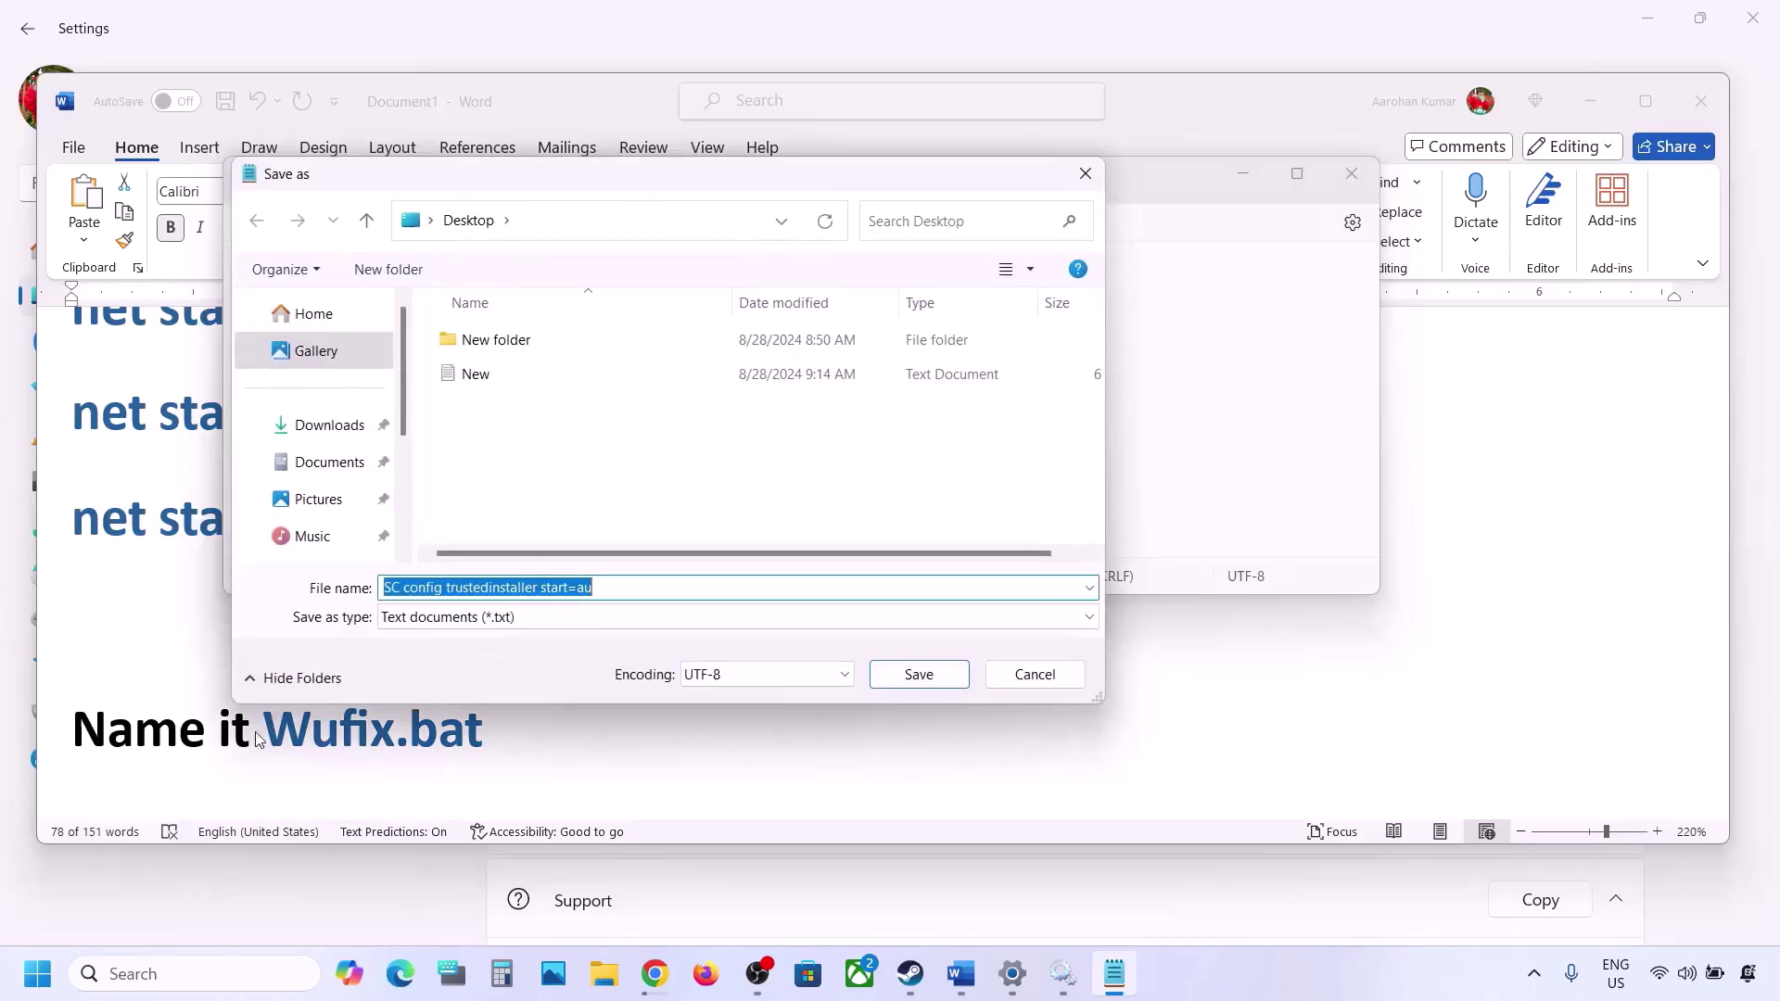
left_click(243, 753)
left_click_drag(488, 722, 264, 728)
key("ctrl+c")
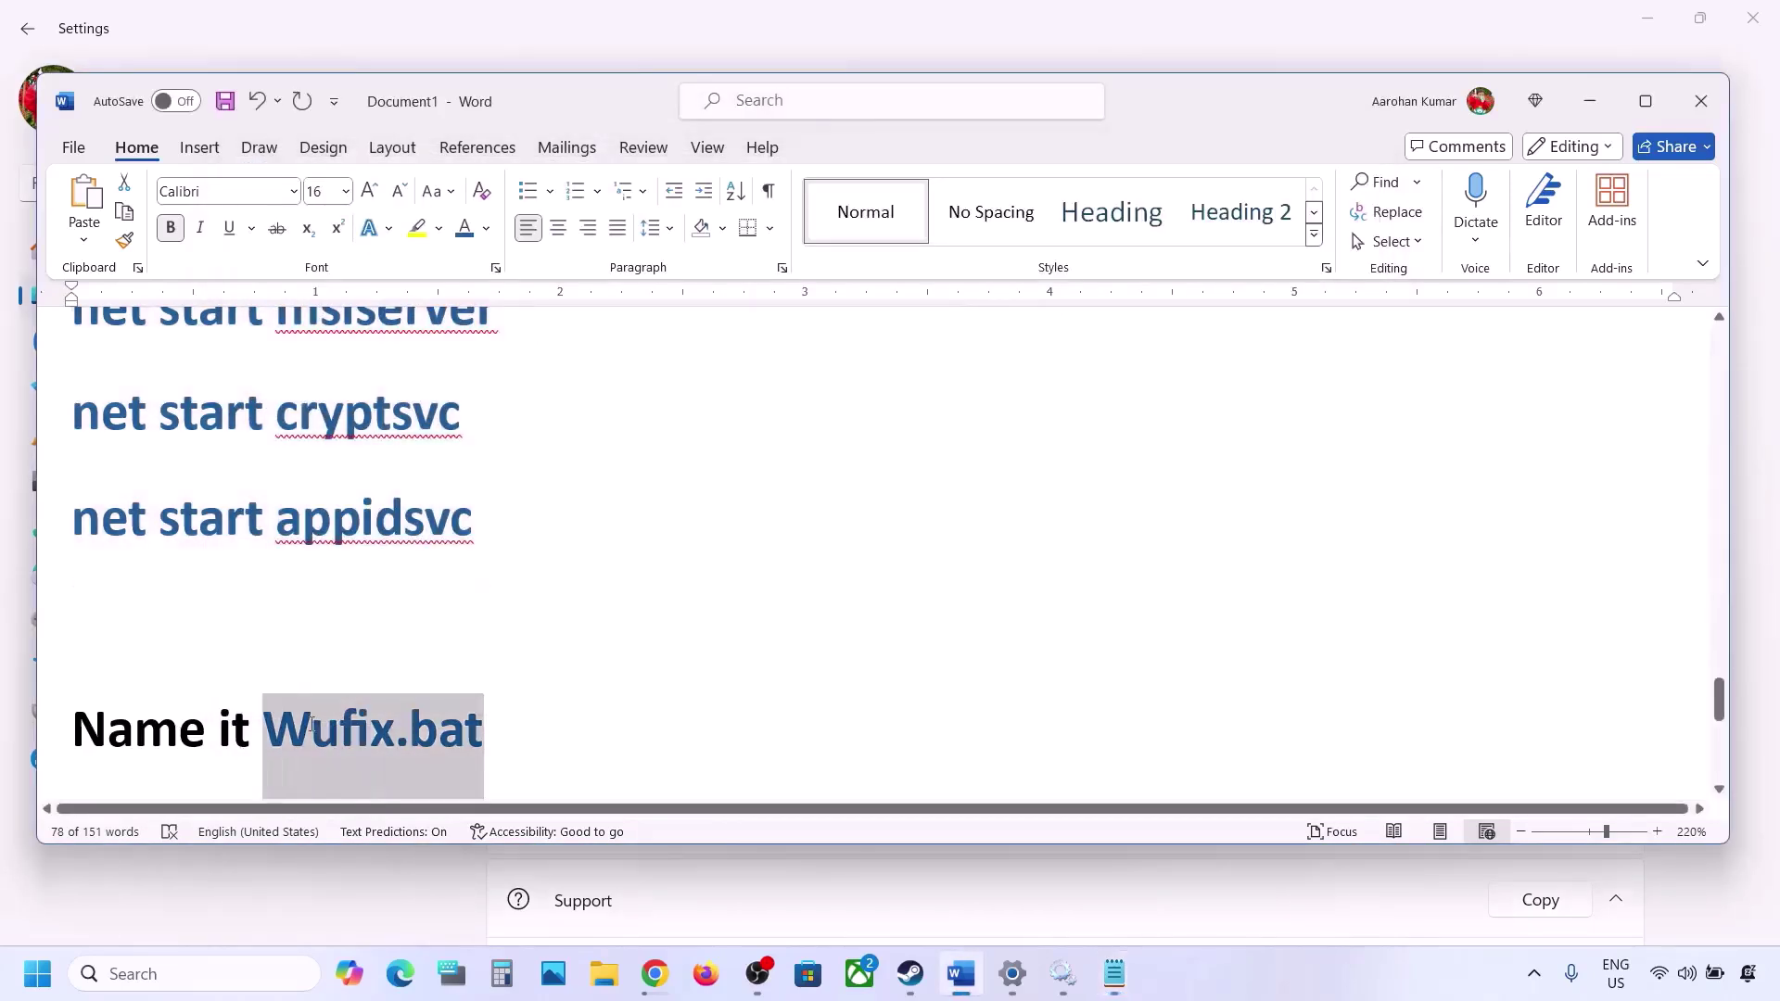
left_click(1114, 974)
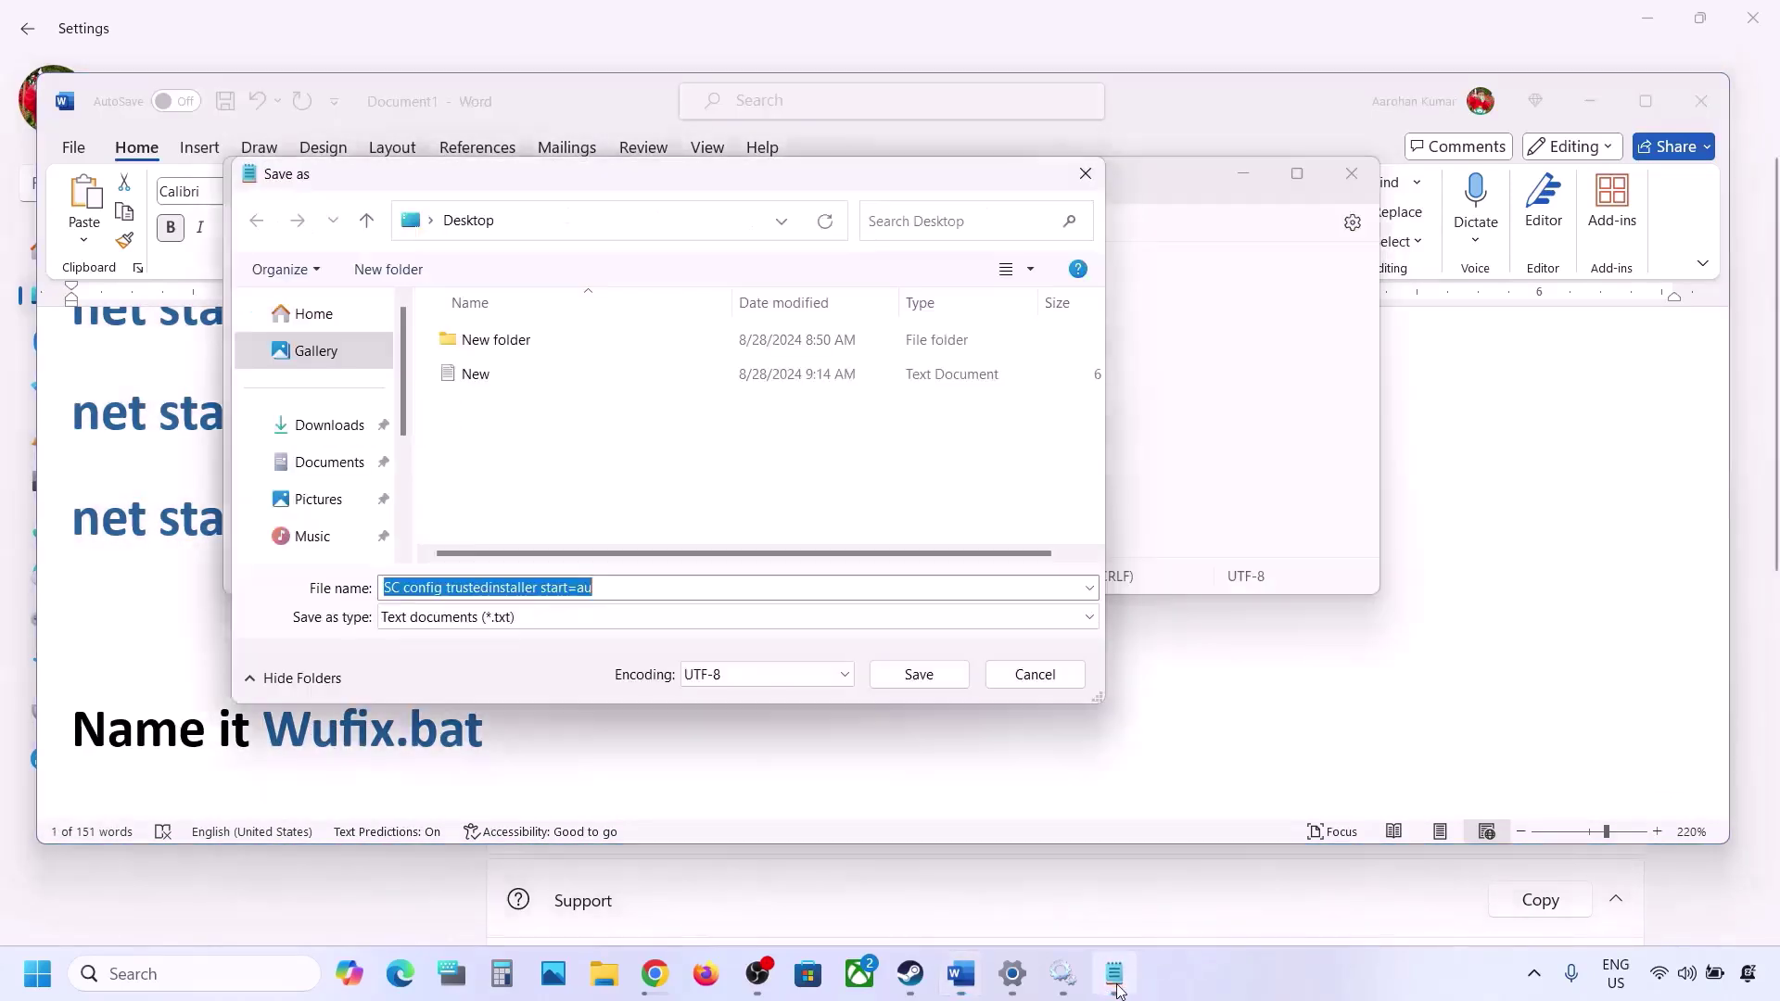
key("ctrl+v")
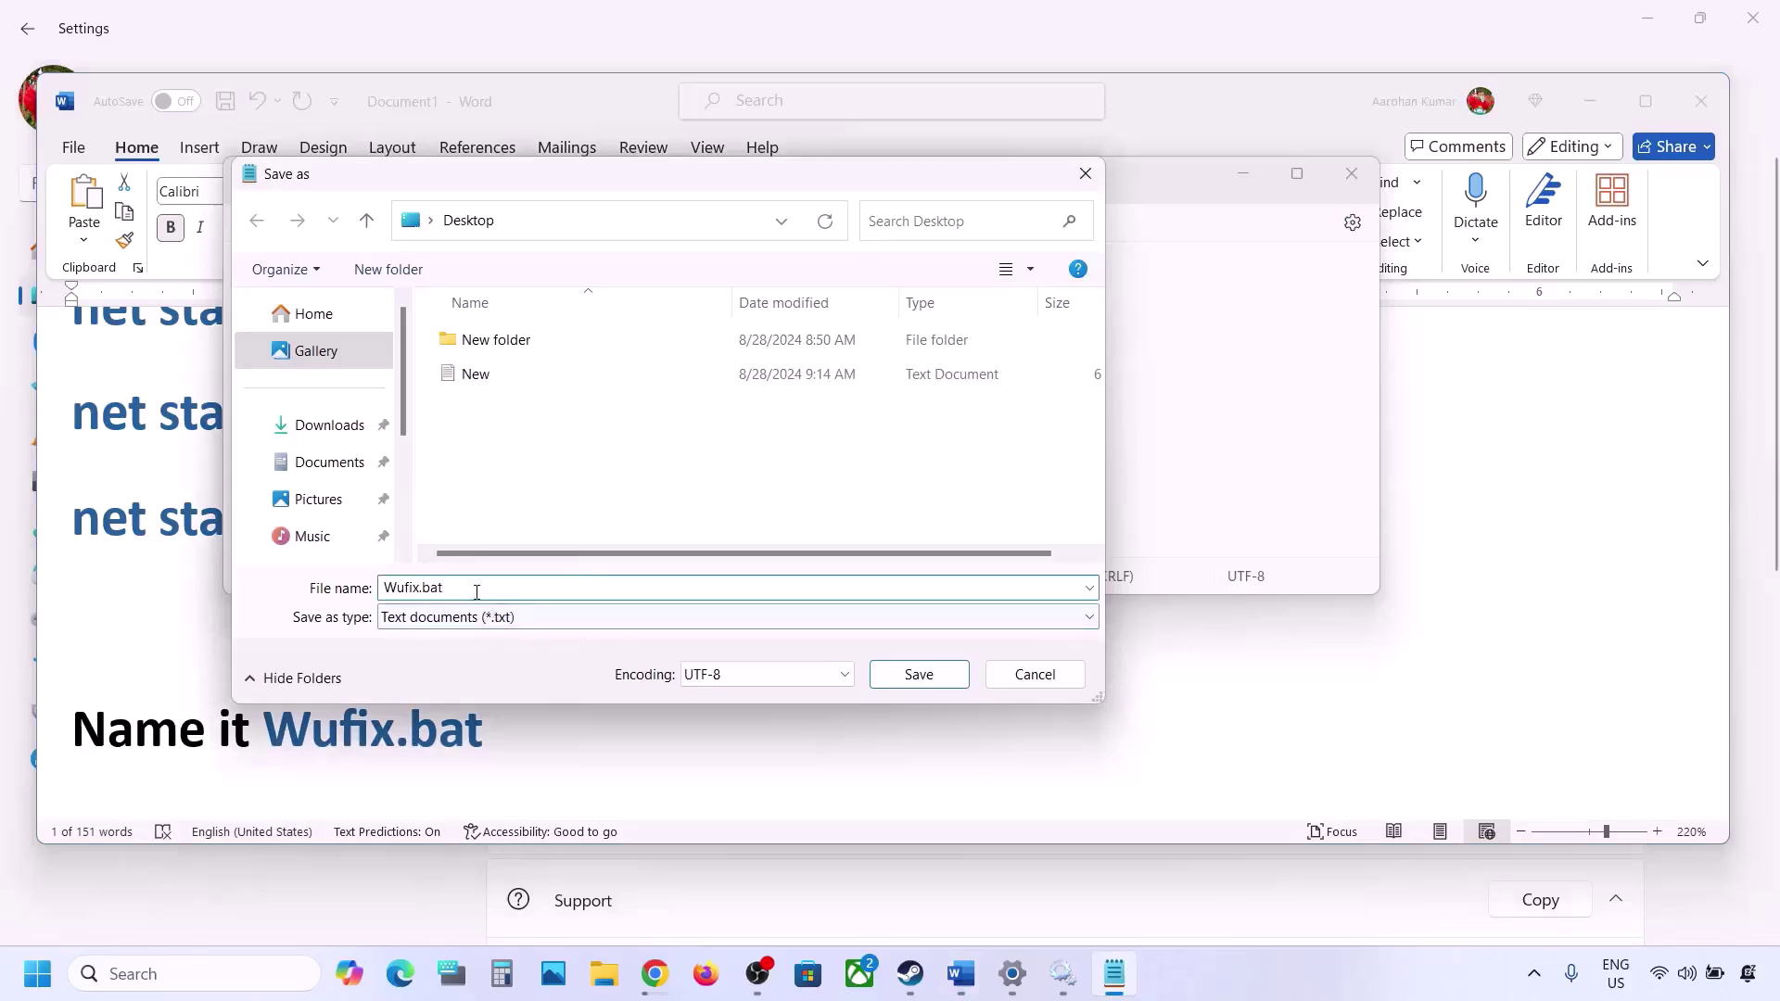
left_click_drag(477, 588, 360, 588)
left_click(439, 619)
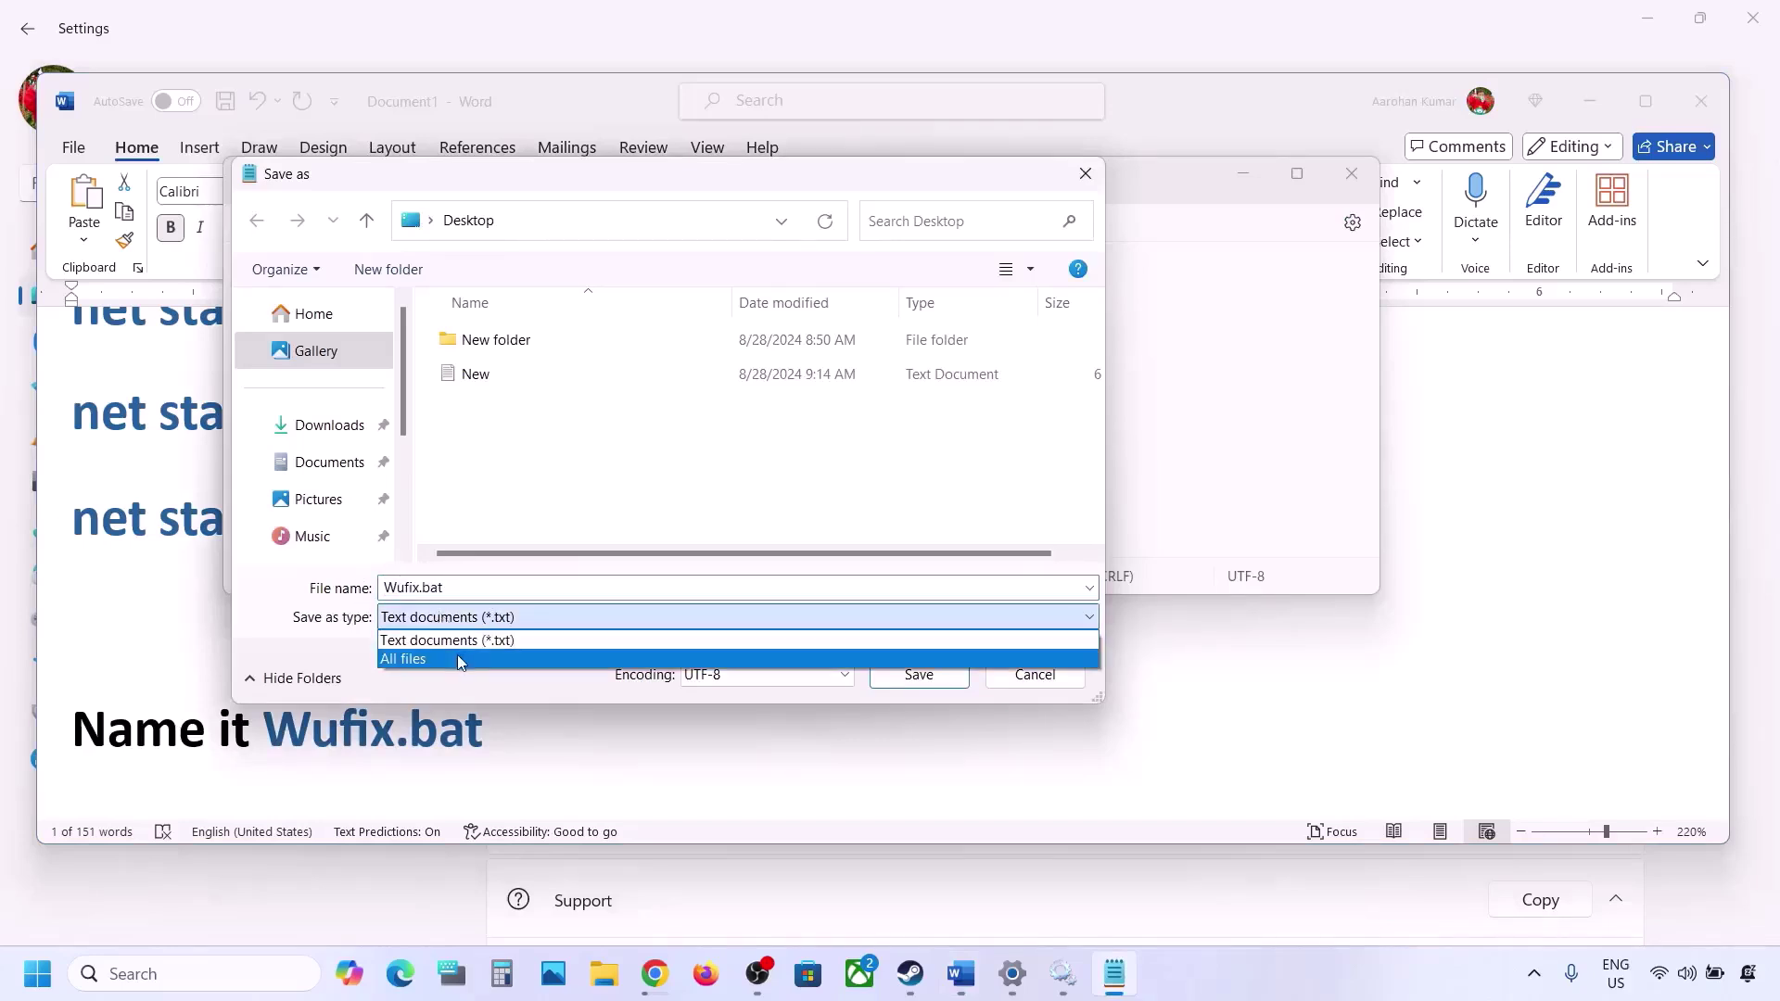
left_click(521, 654)
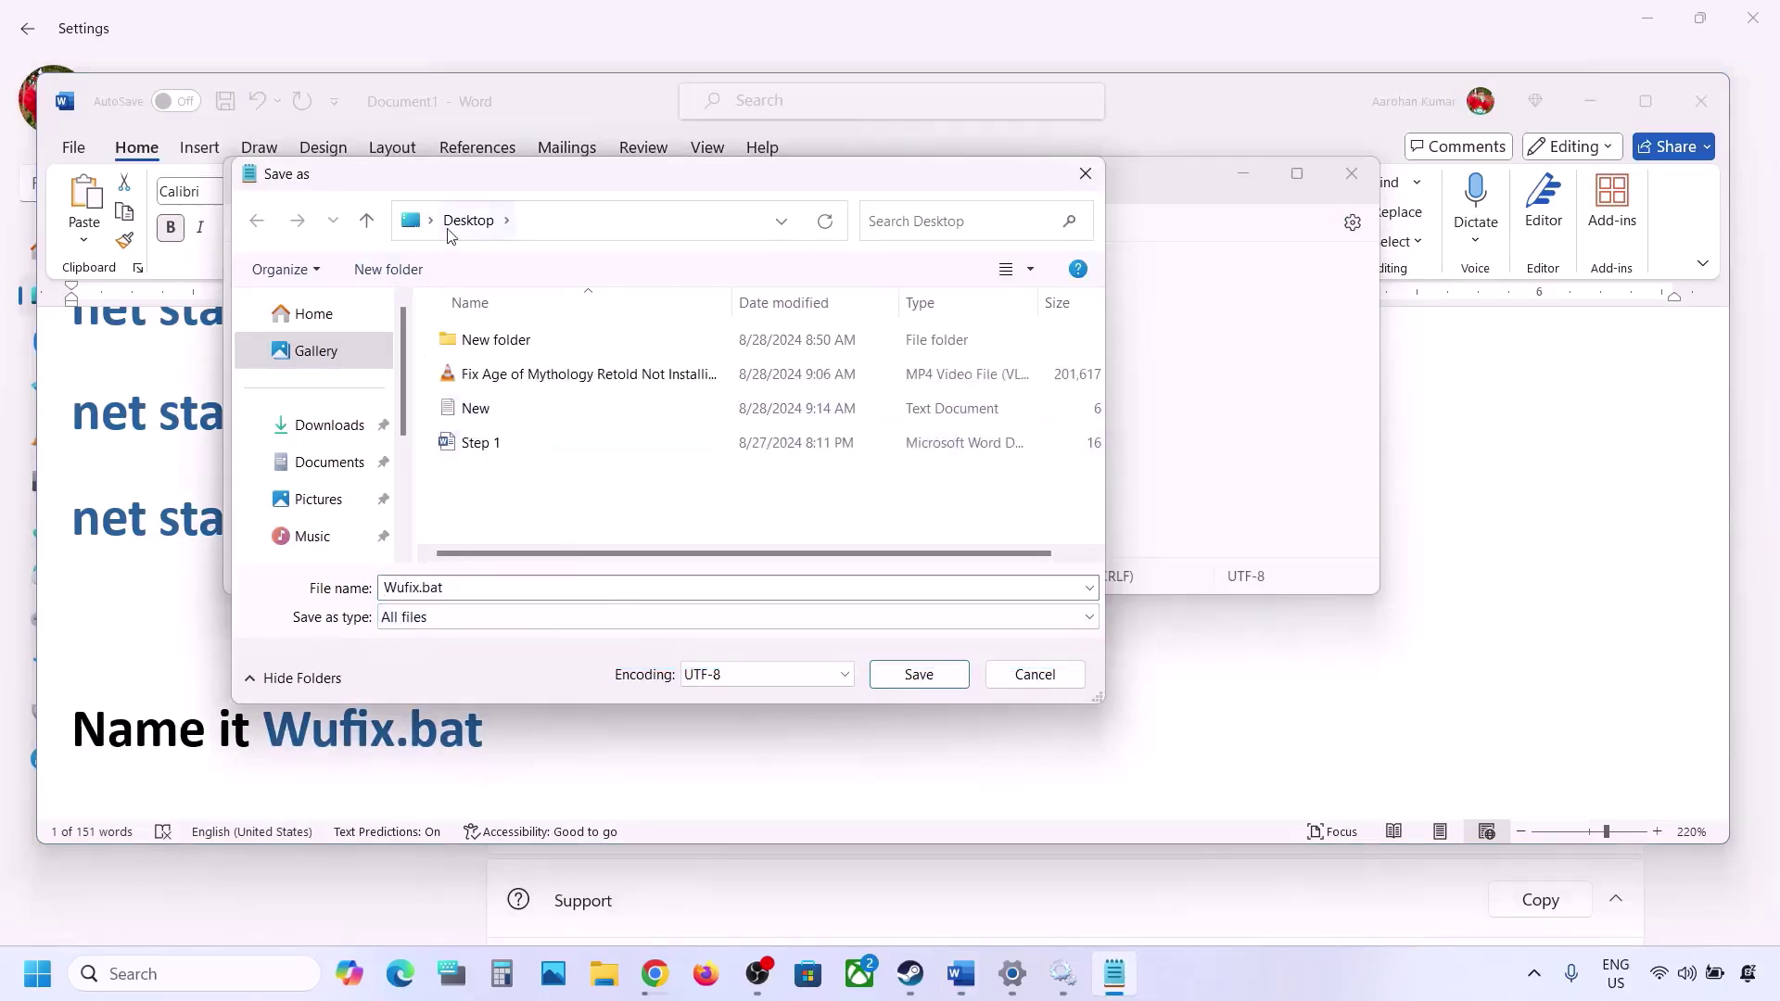
left_click(897, 671)
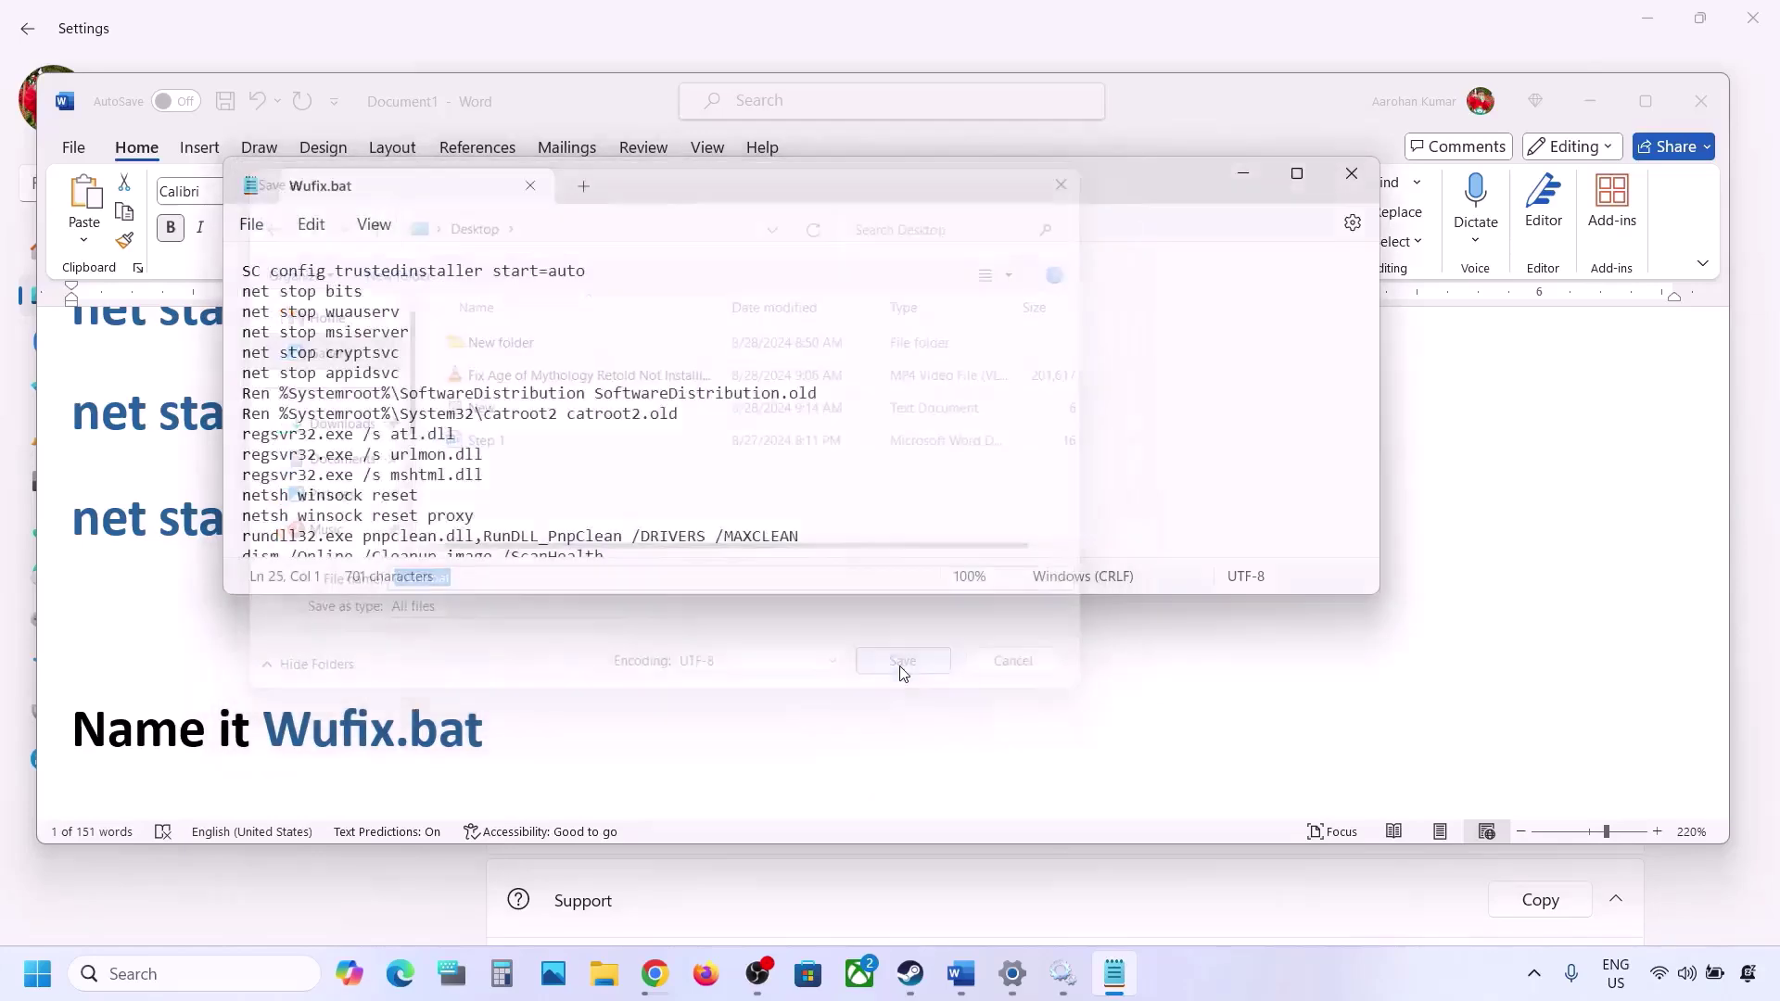
left_click(1352, 174)
Run Wufix.bat from the desktop as administrator, resetting Winsock and starting the DISM health scan
key("super+d")
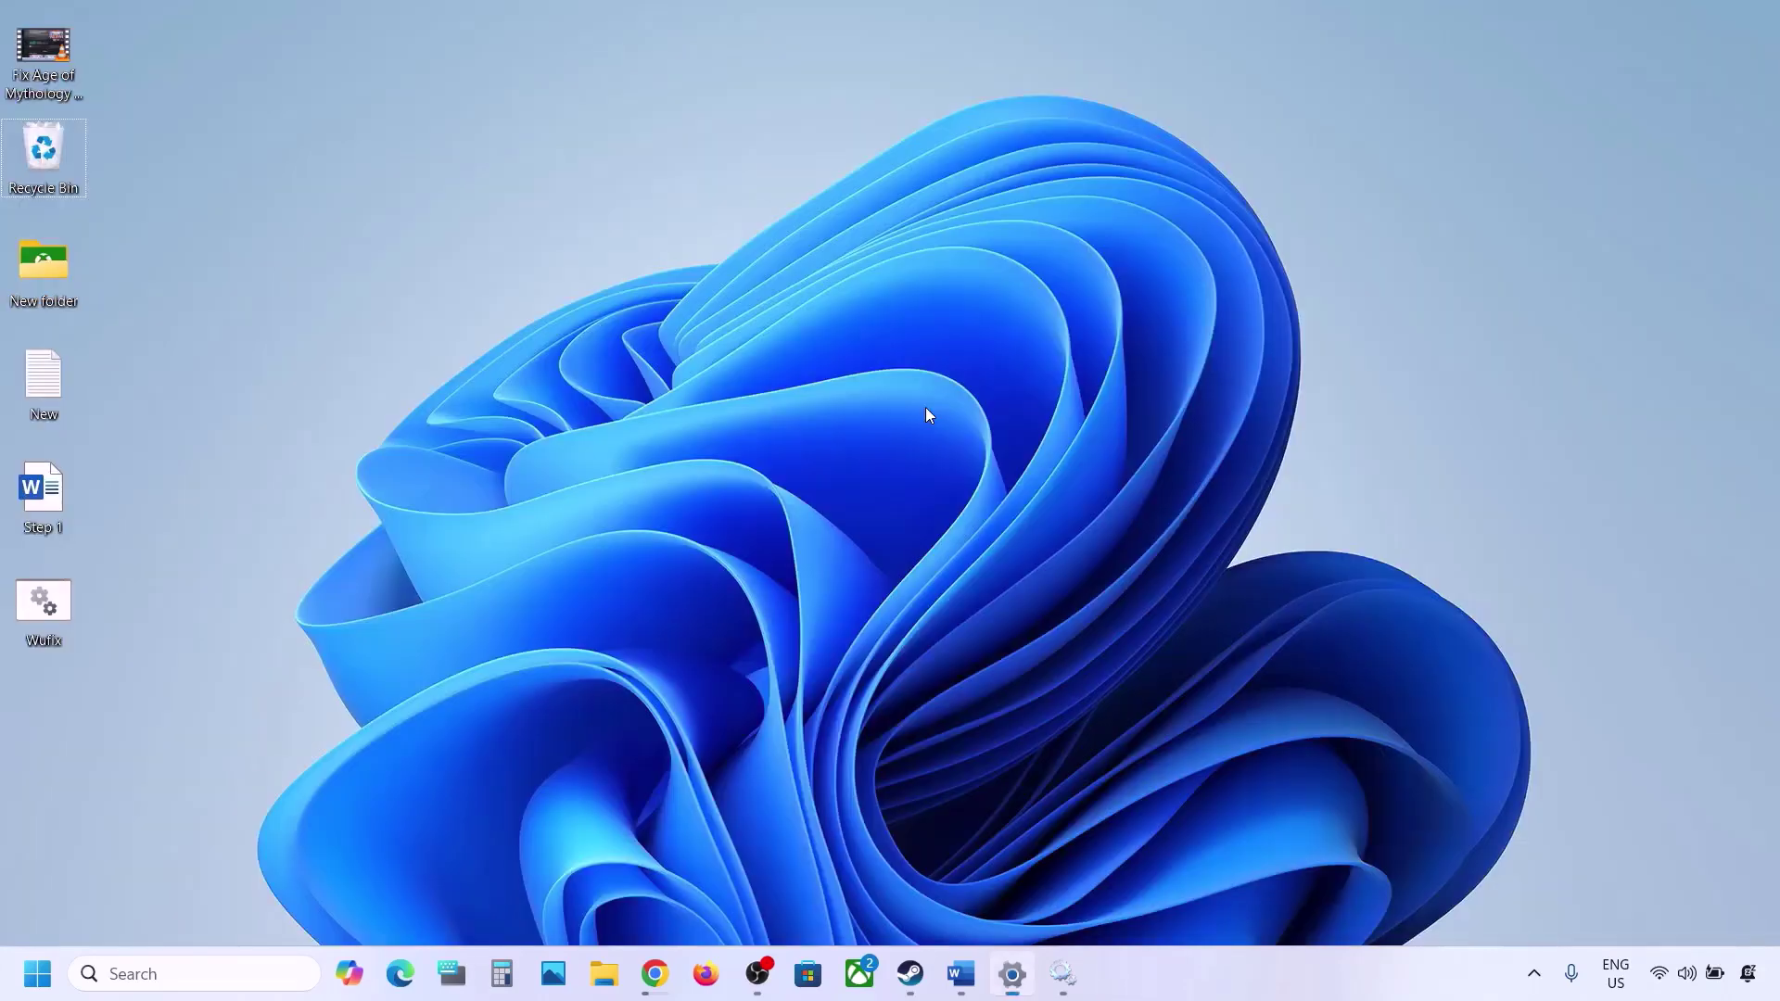
left_click(44, 616)
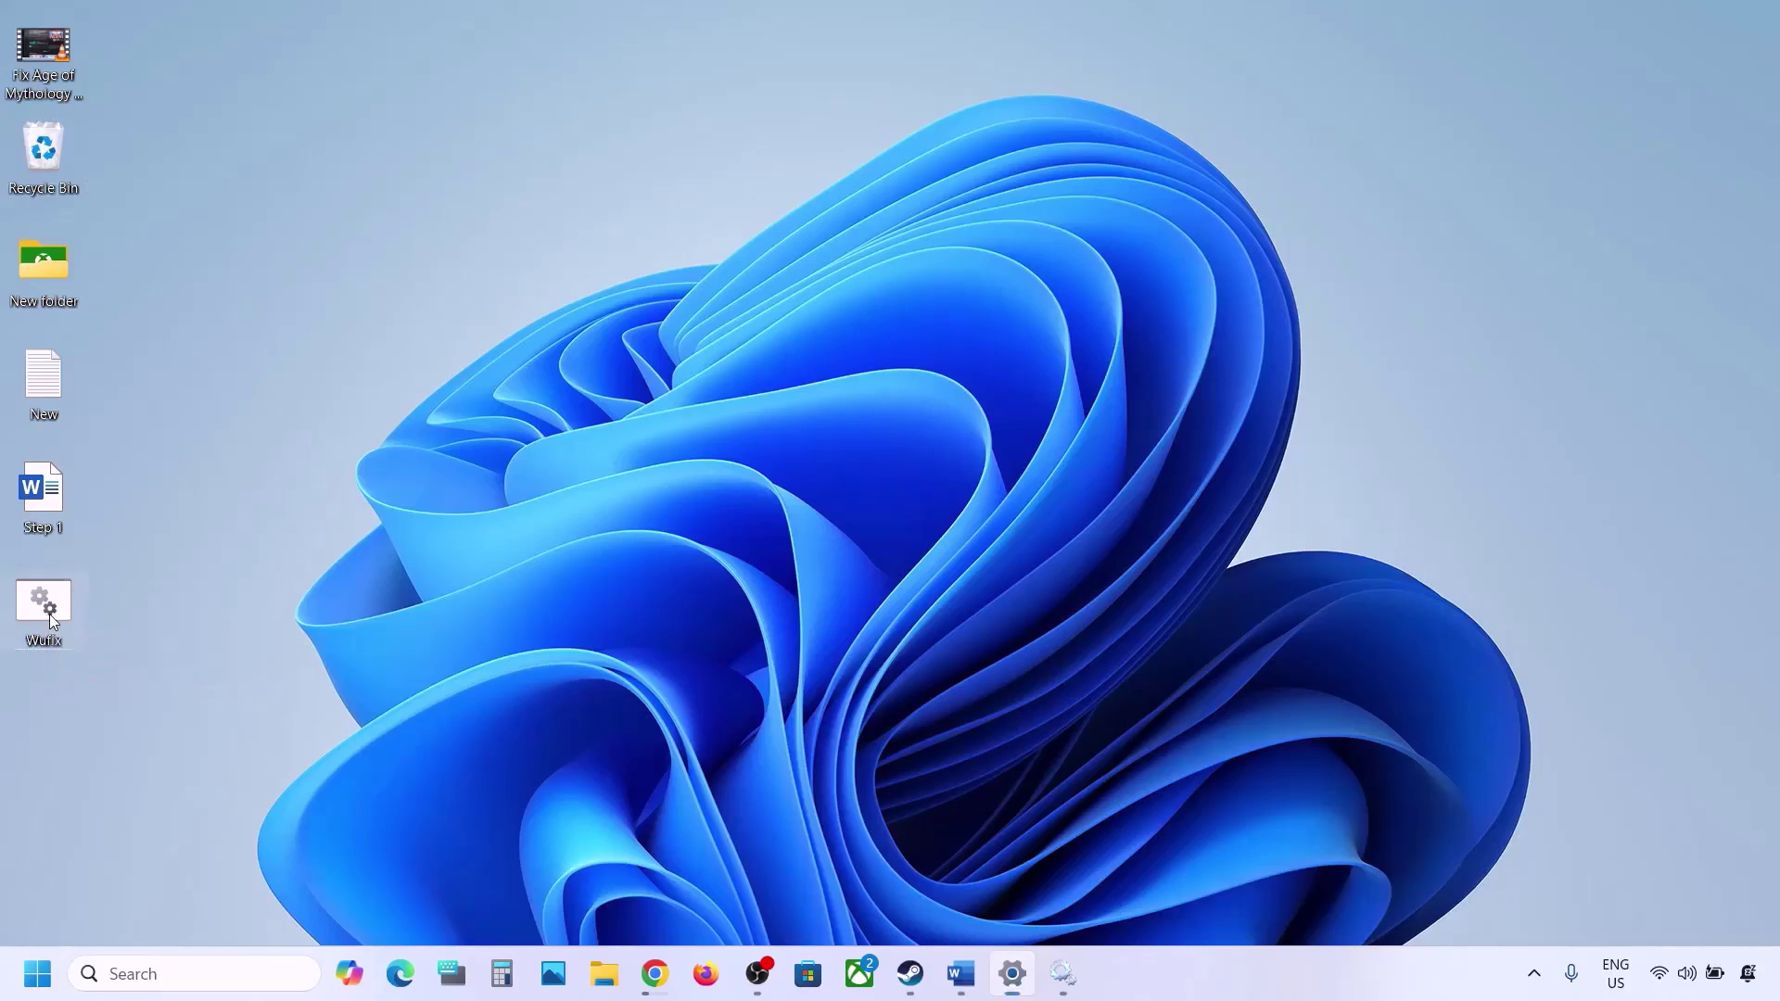
right_click(52, 621)
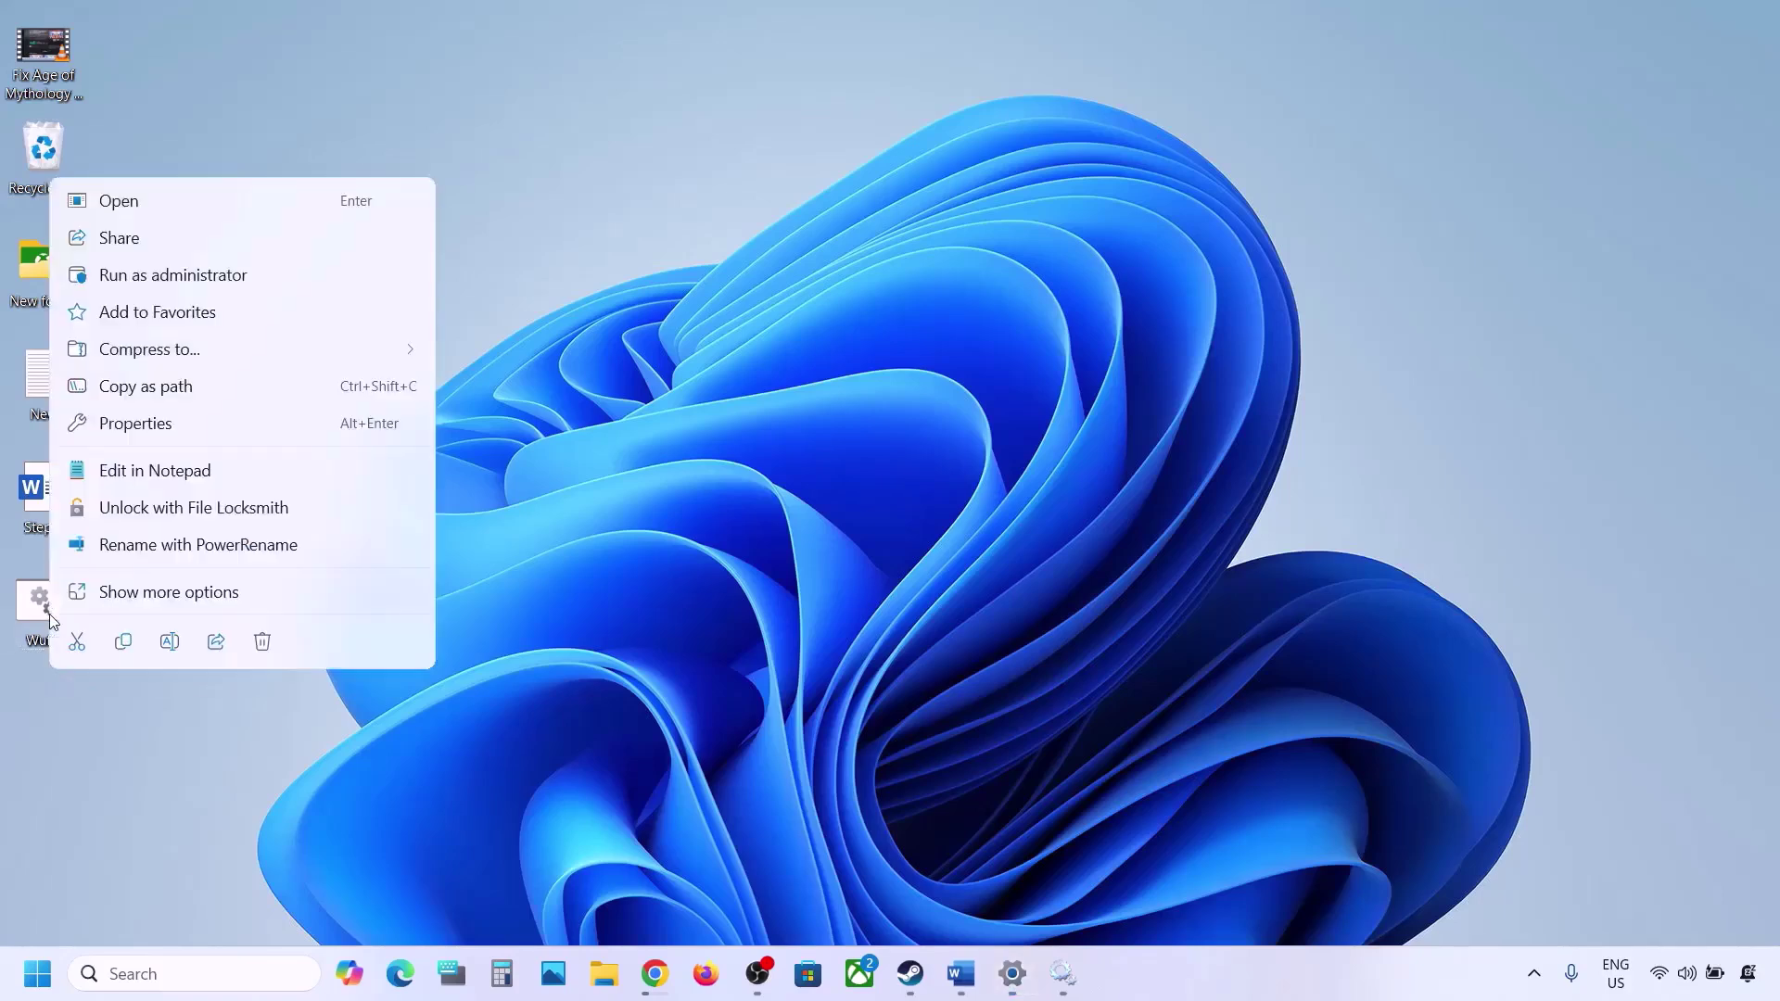
left_click(179, 274)
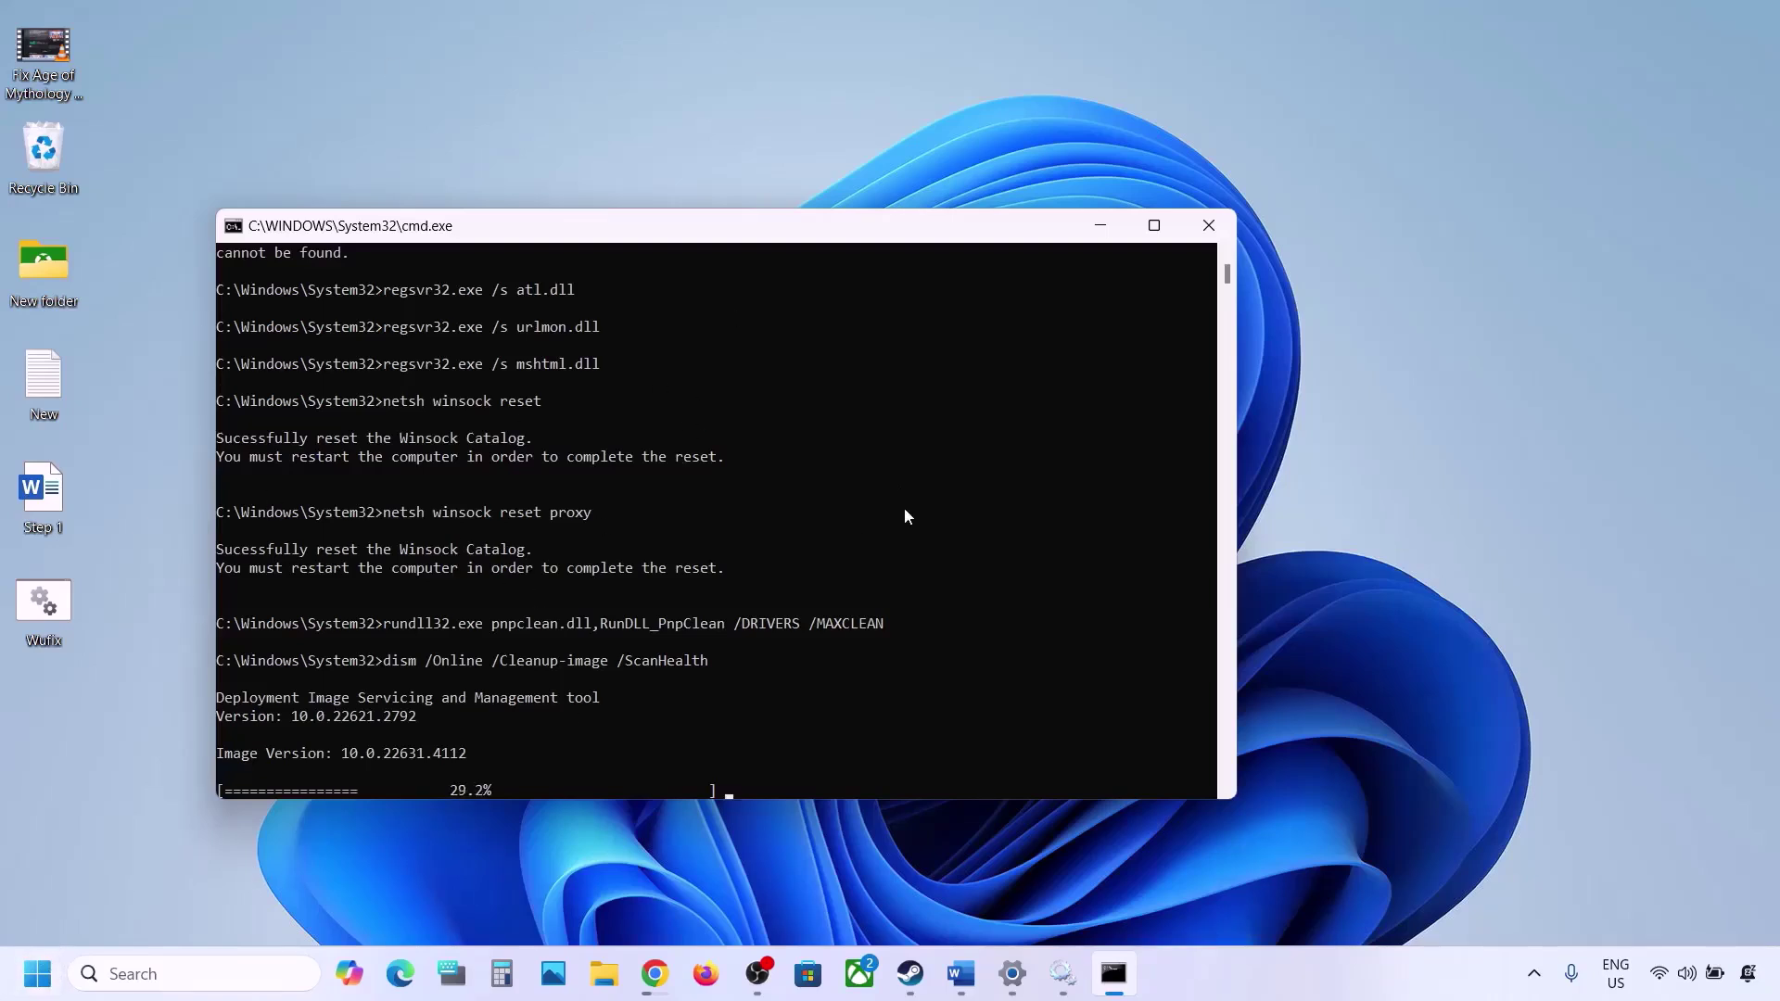
left_click(960, 973)
Select the Step 6 'Use Media Creation Tool' heading and its Windows 11 download link
scroll(719, 679, "down", 5)
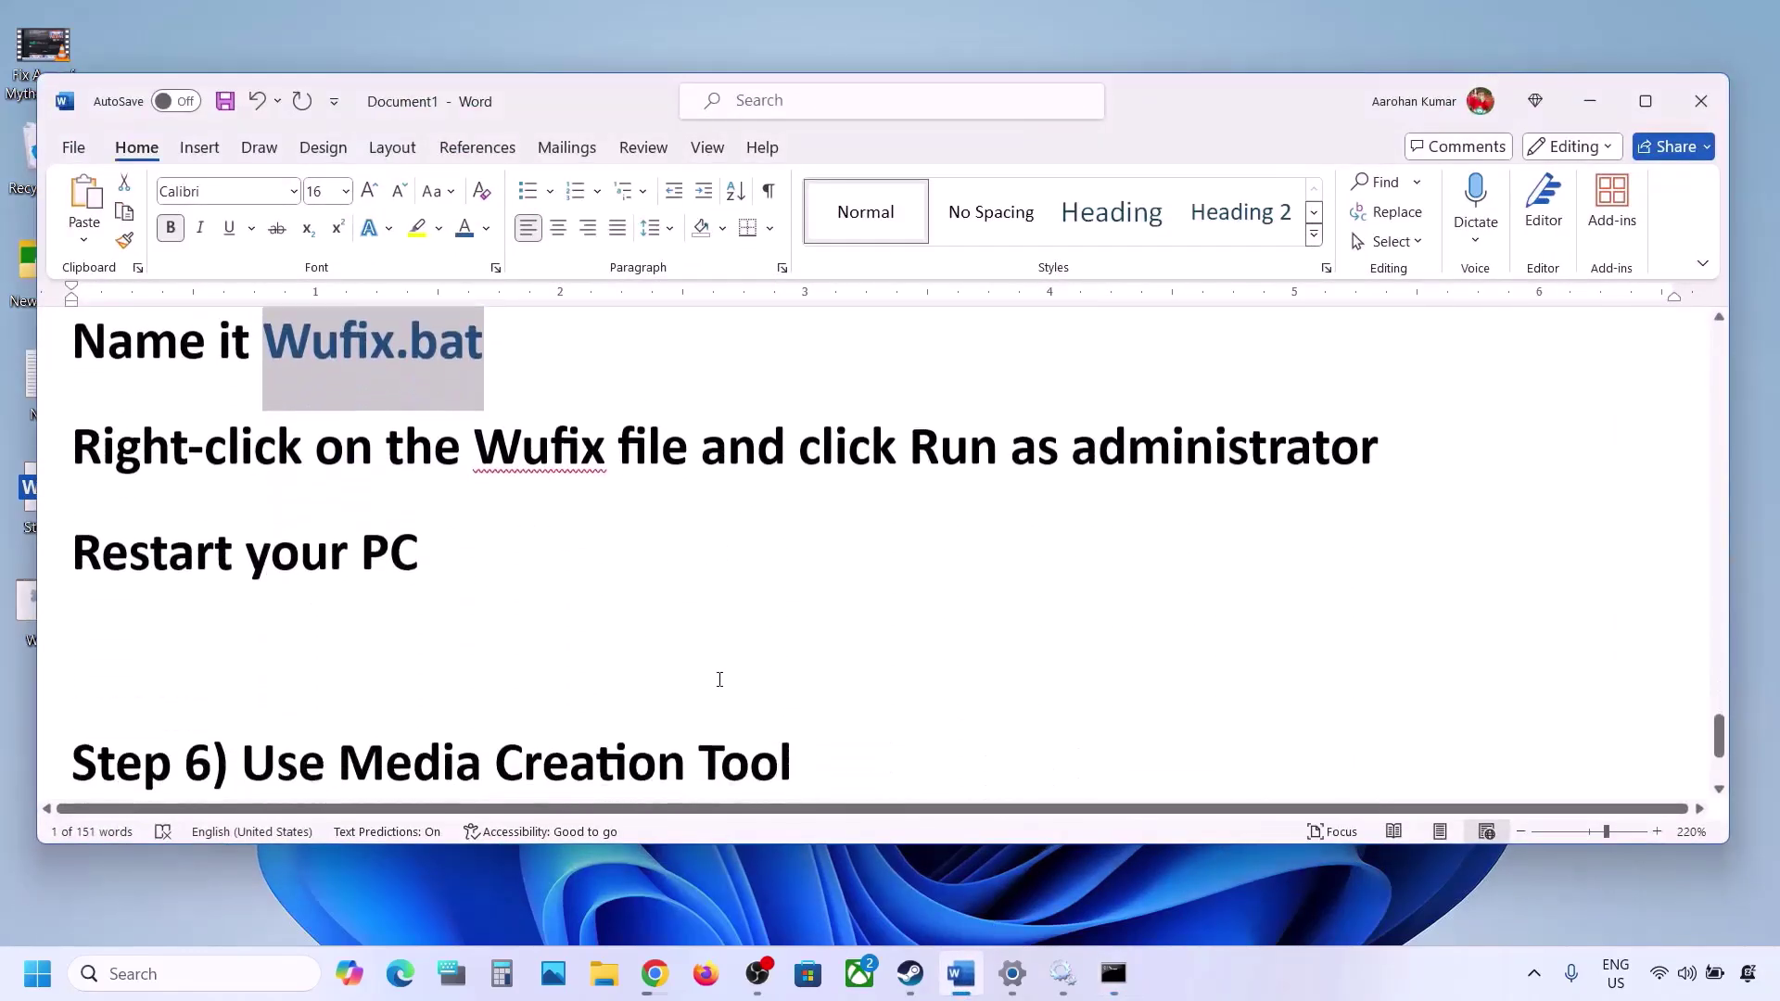
scroll(719, 680, "down", 1)
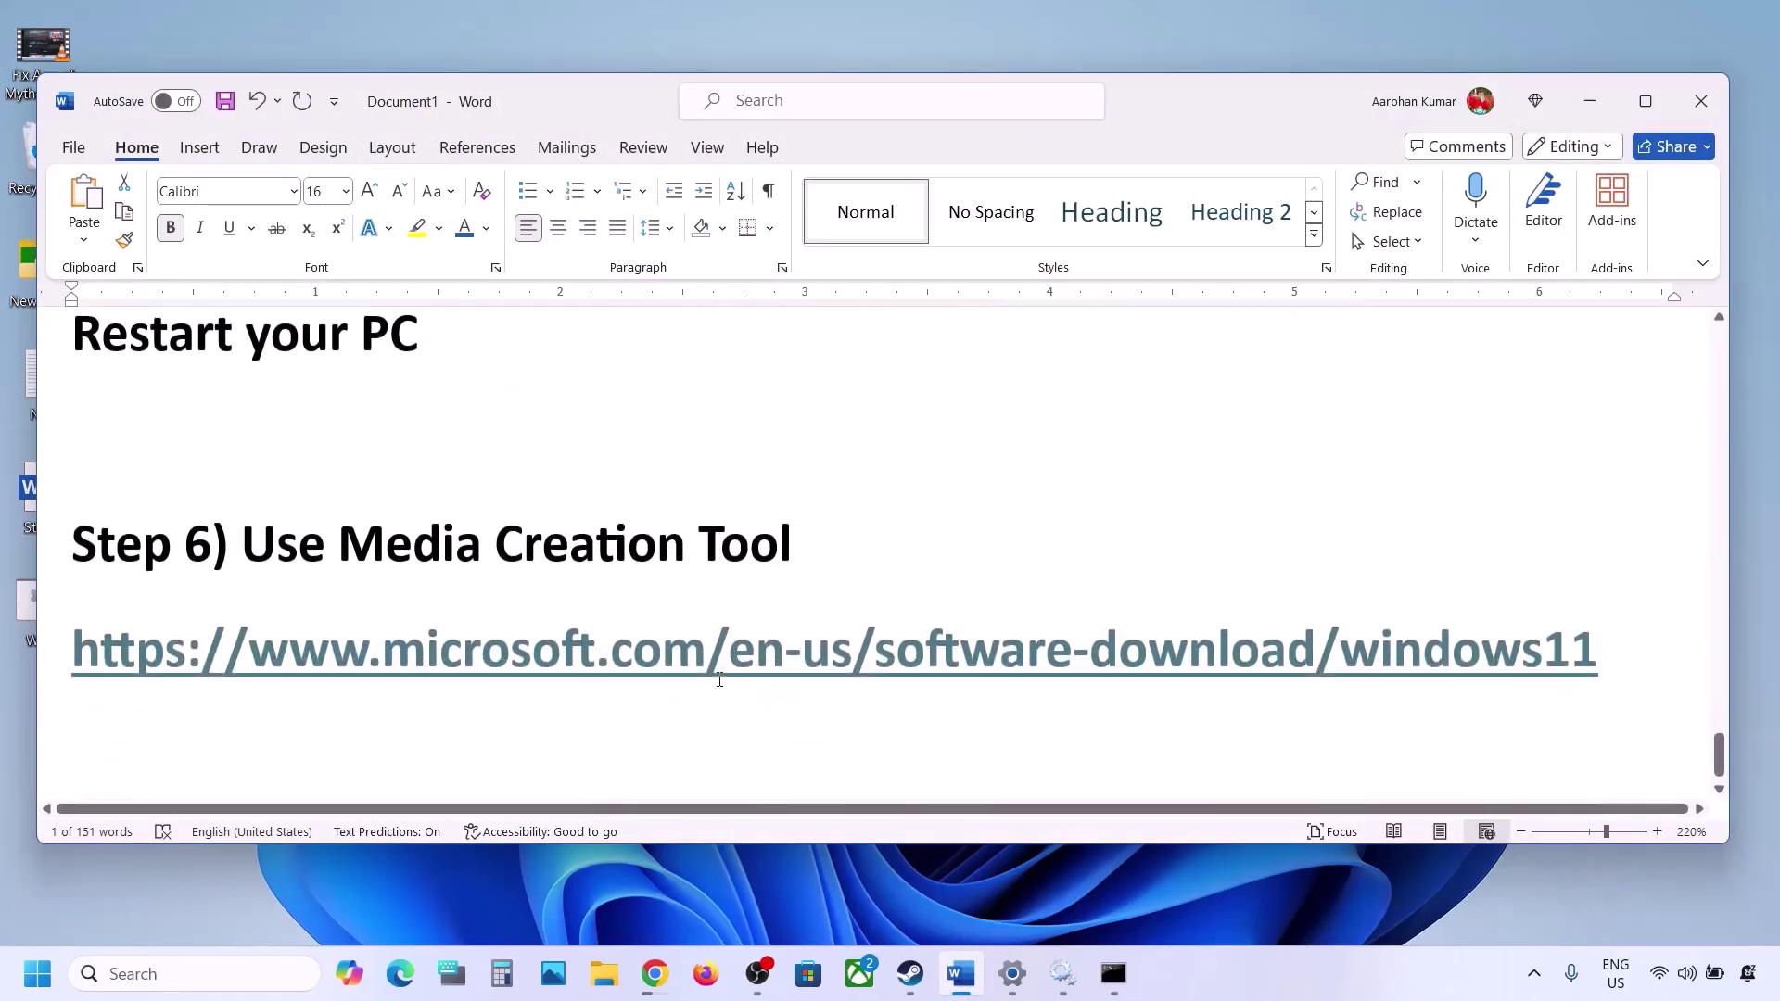
left_click_drag(265, 545, 767, 555)
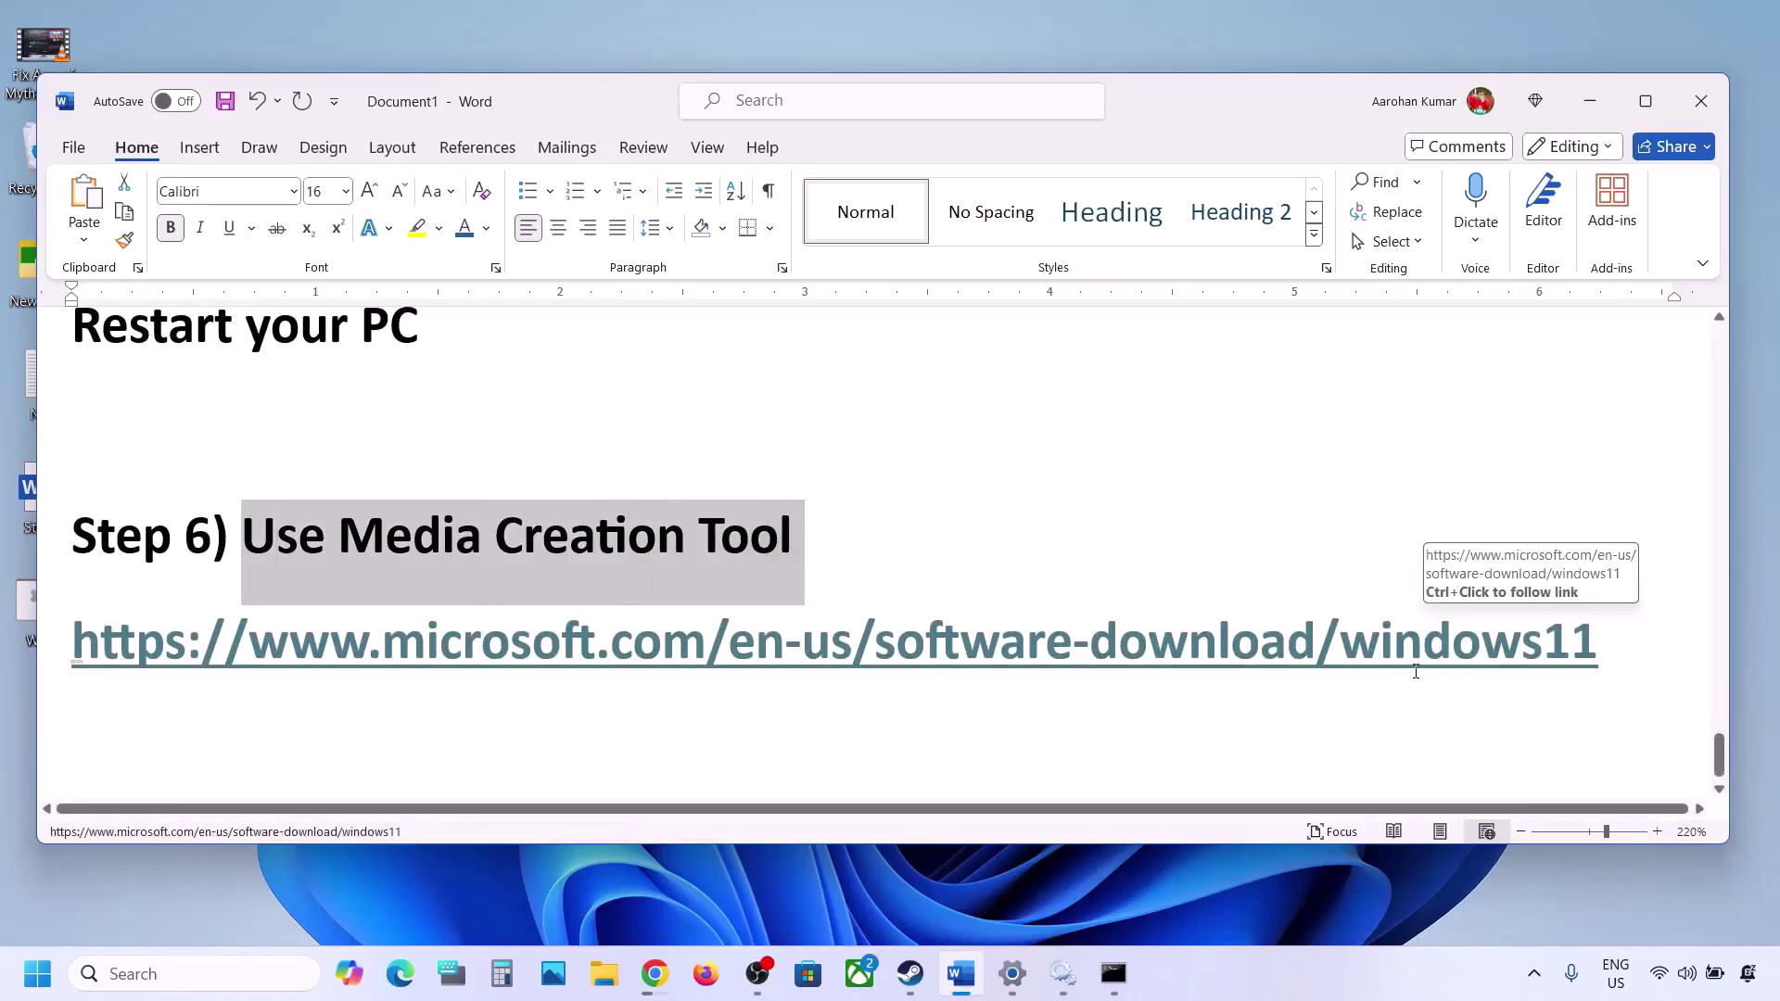
left_click_drag(1652, 640, 51, 682)
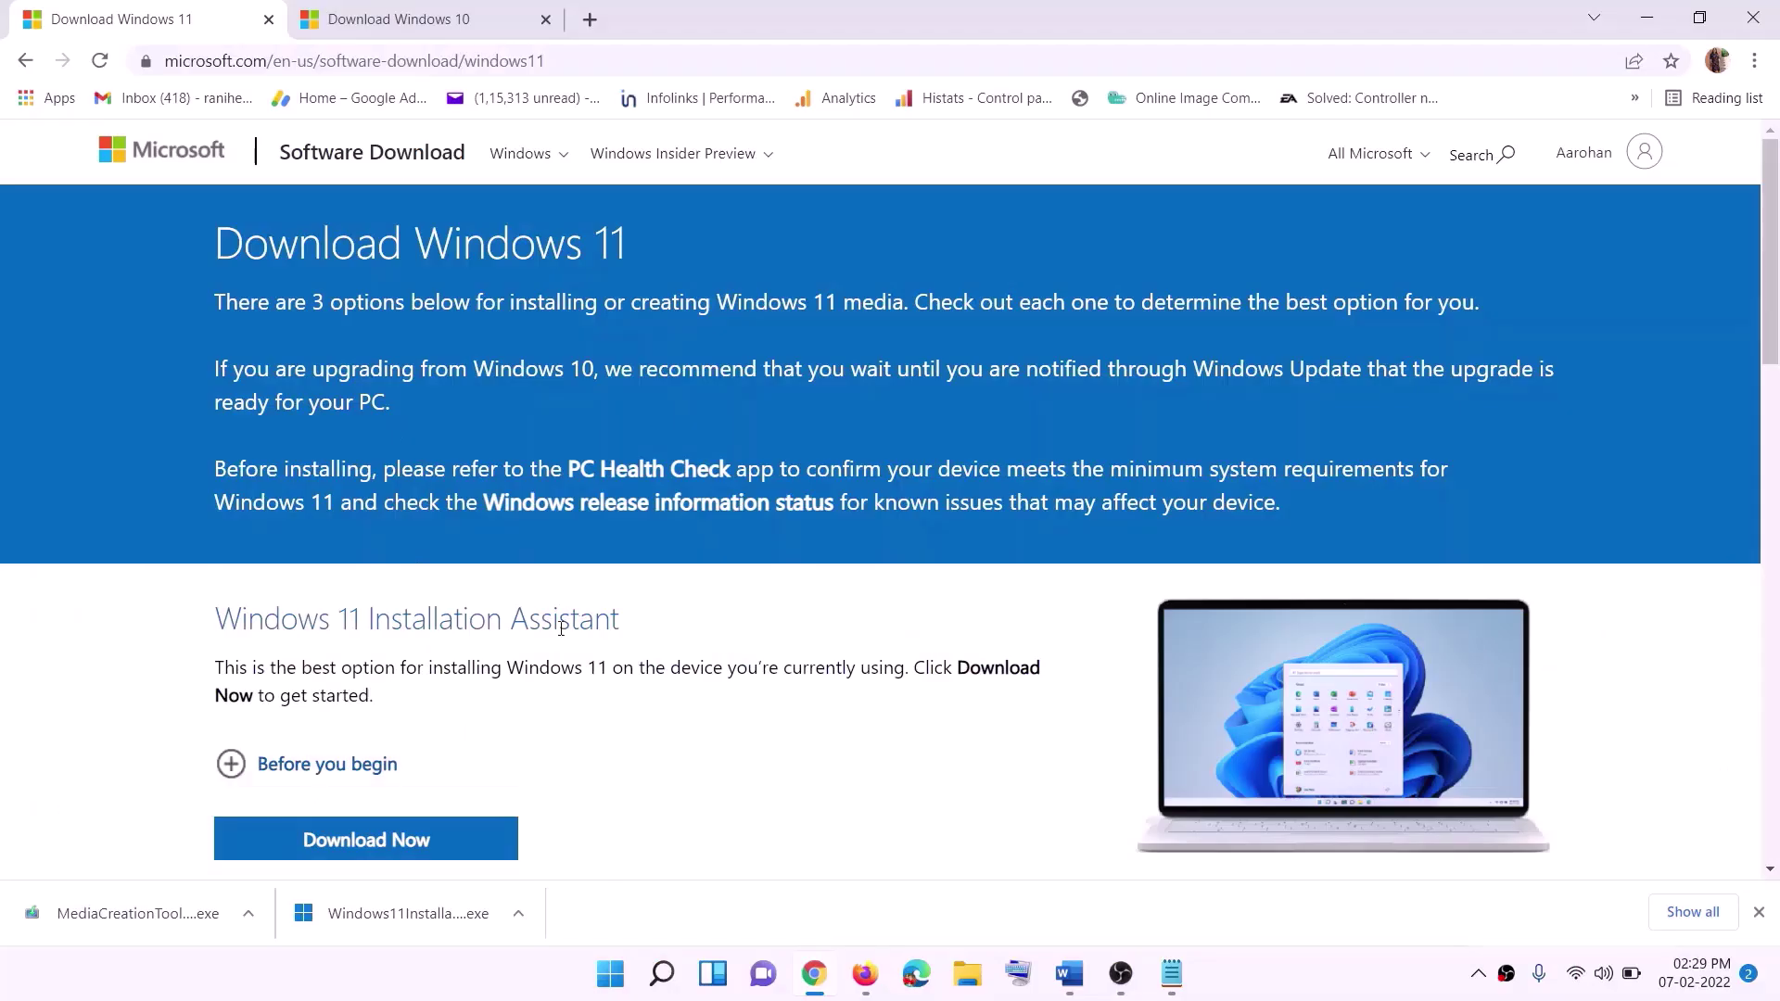
Download the tool under Create Windows 11 Installation Media and launch it
scroll(561, 629, "down", 5)
left_click_drag(354, 555, 512, 552)
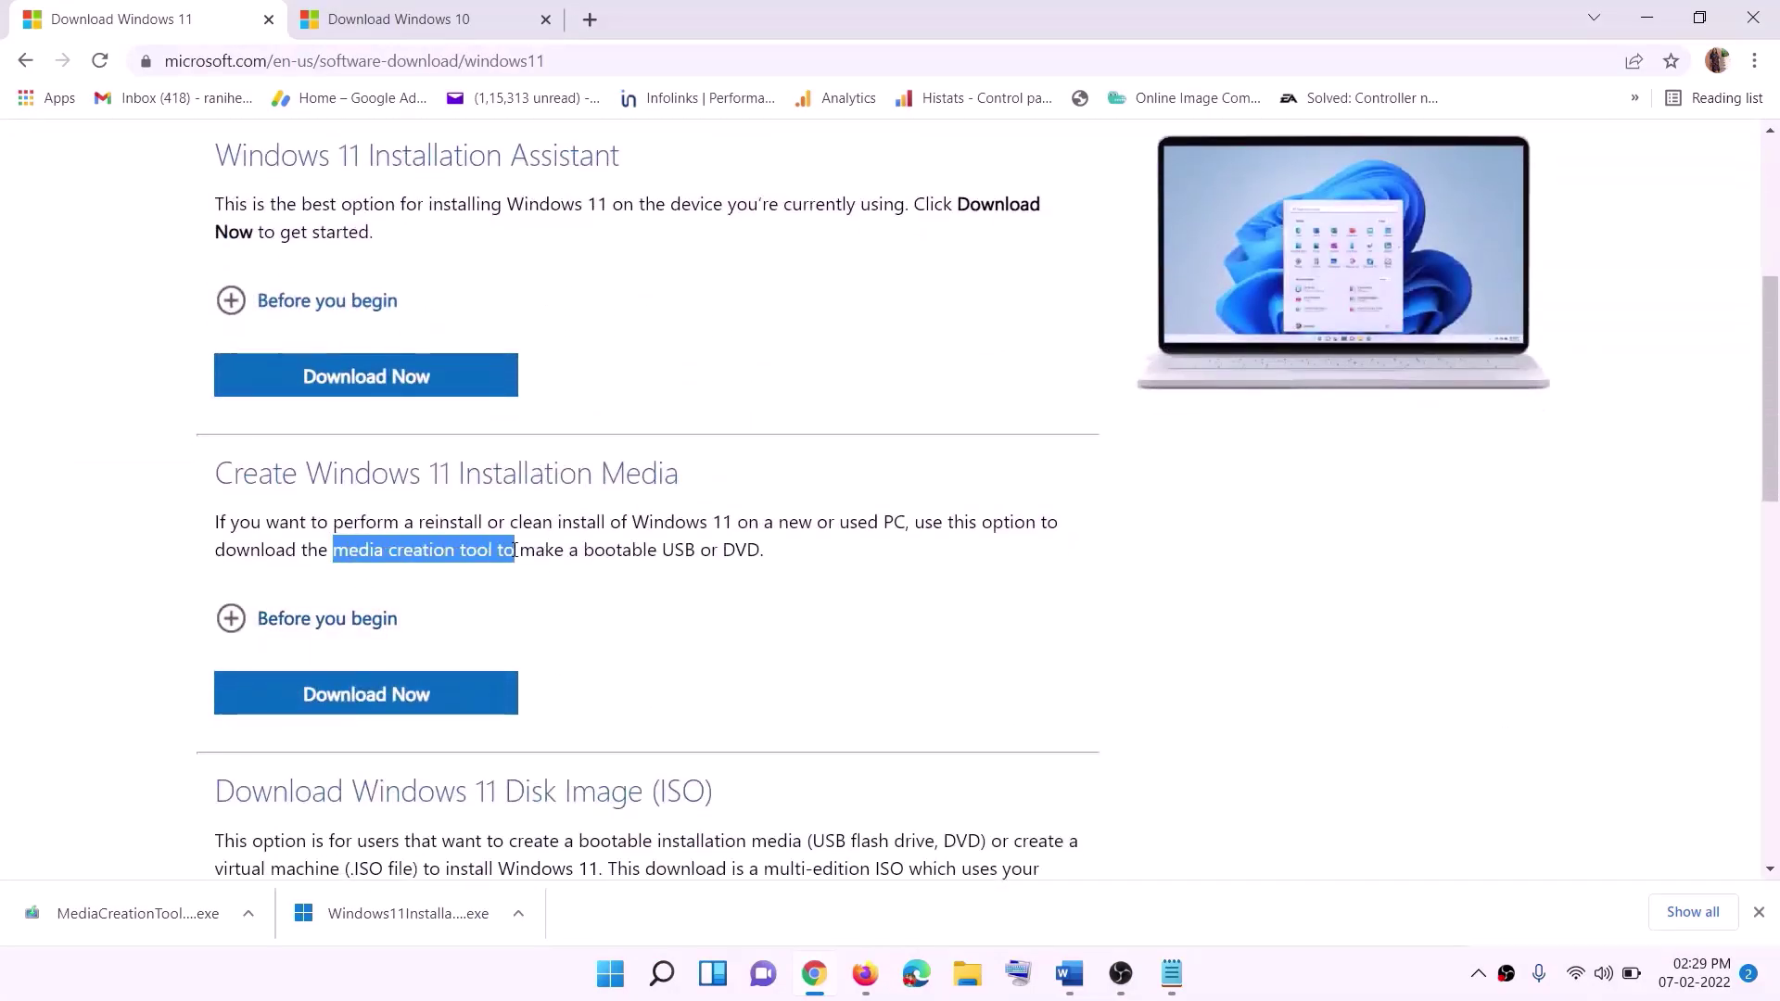
left_click(352, 705)
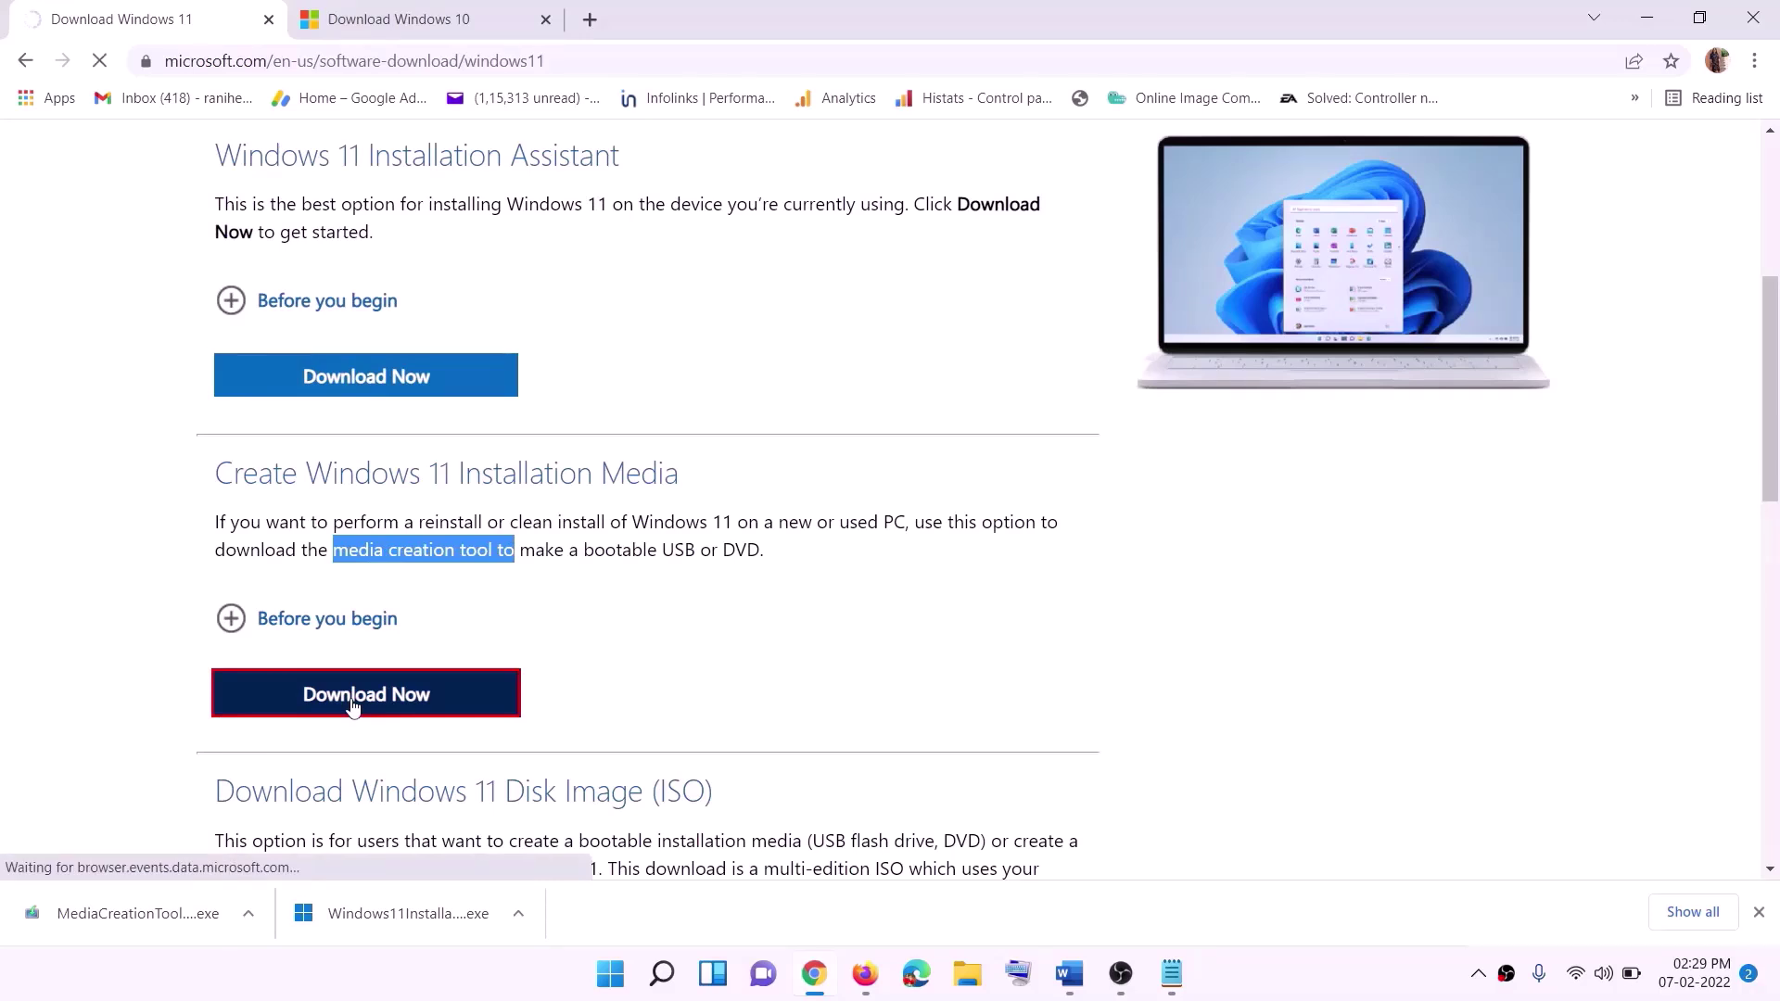
left_click(120, 920)
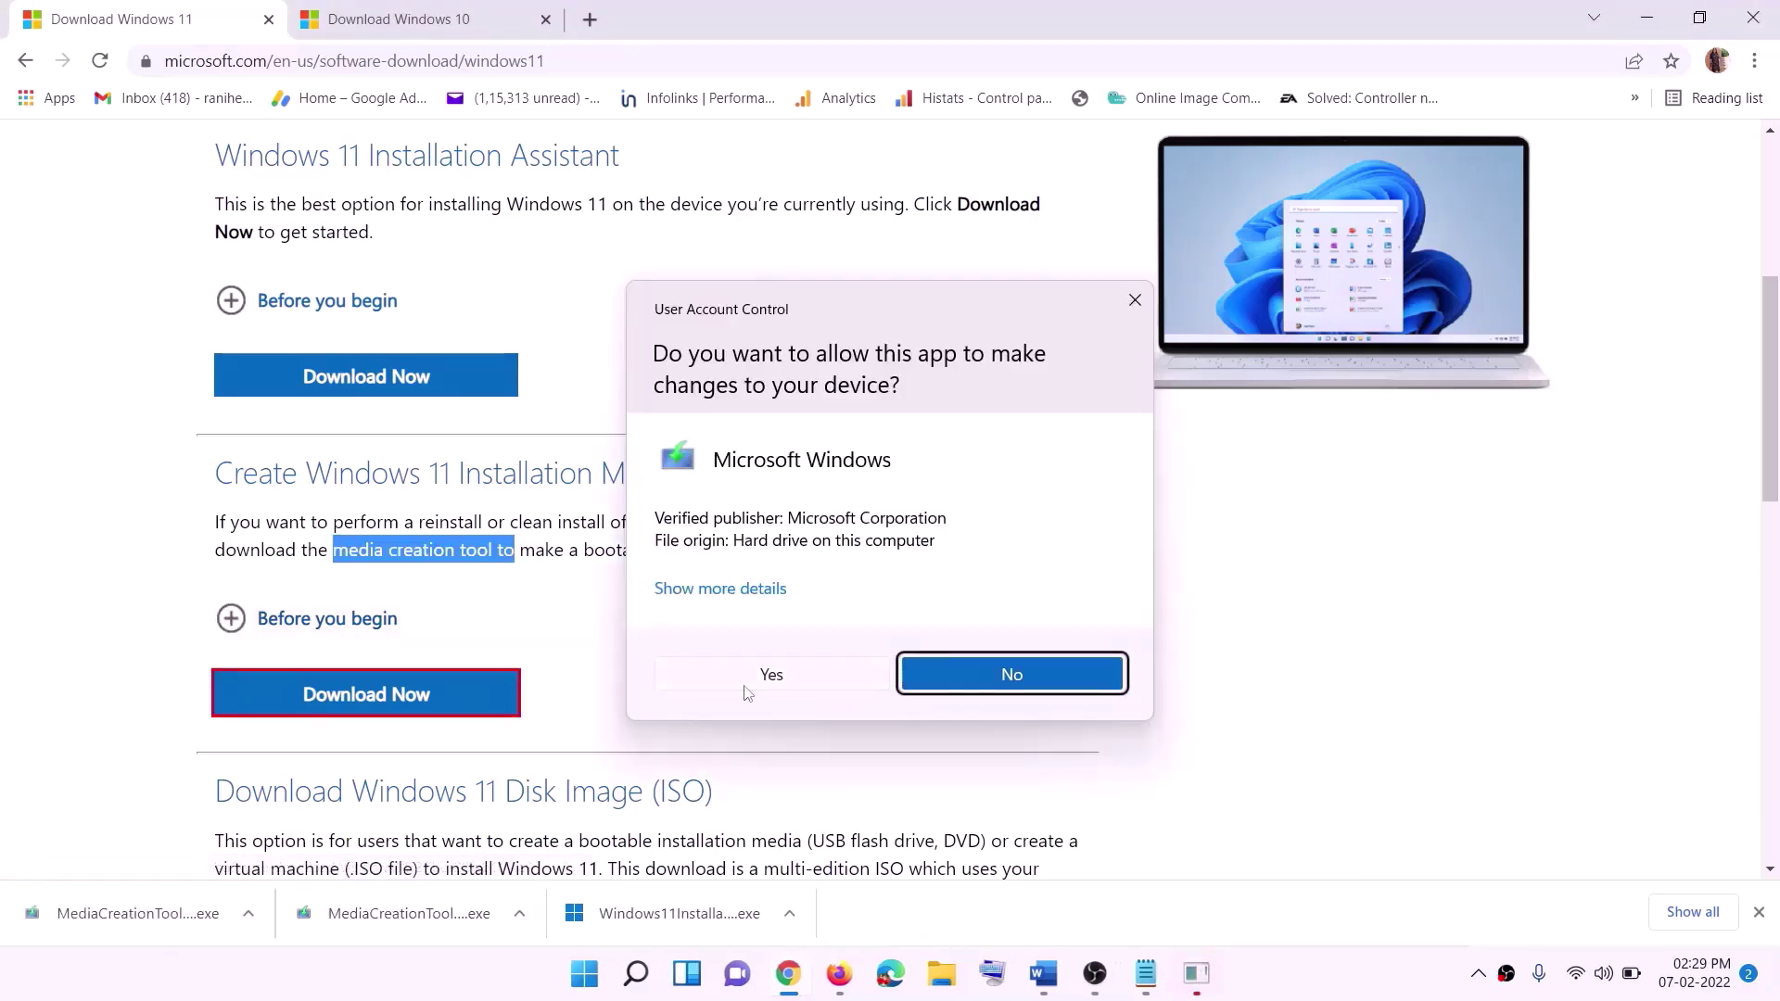
Approve UAC, accept the terms, keep recommended options, and save a Windows ISO file to the Desktop
left_click(796, 686)
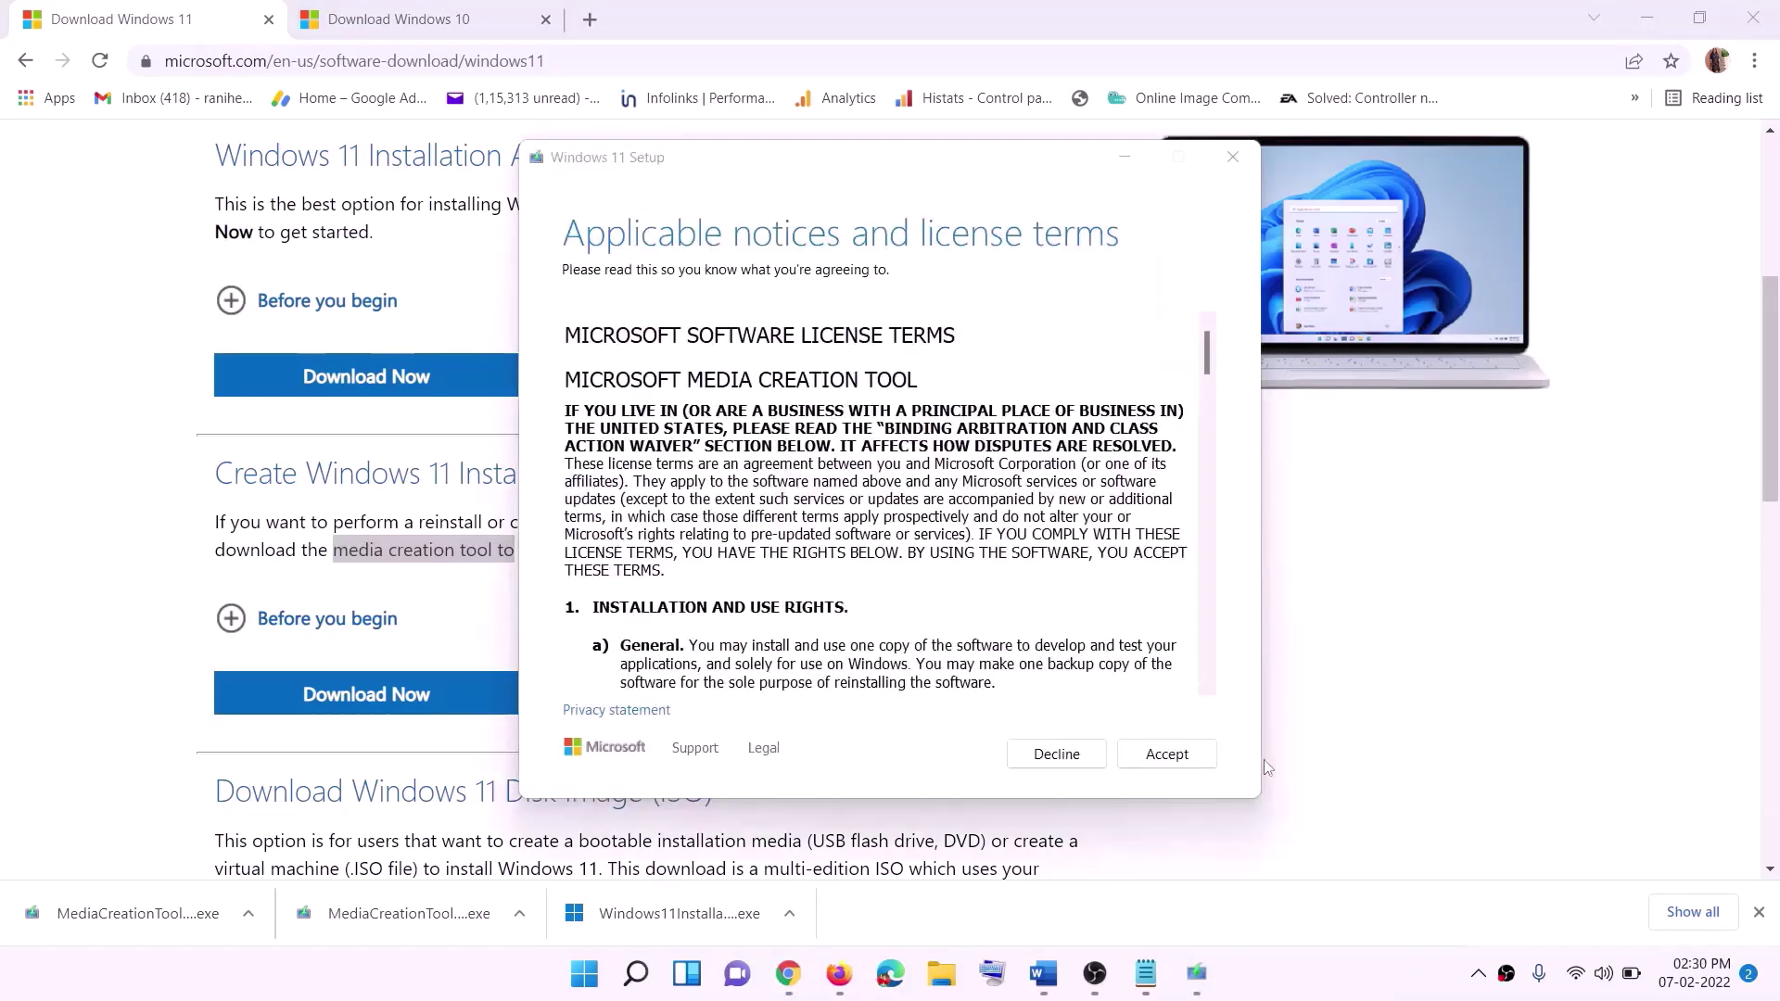
left_click(1141, 753)
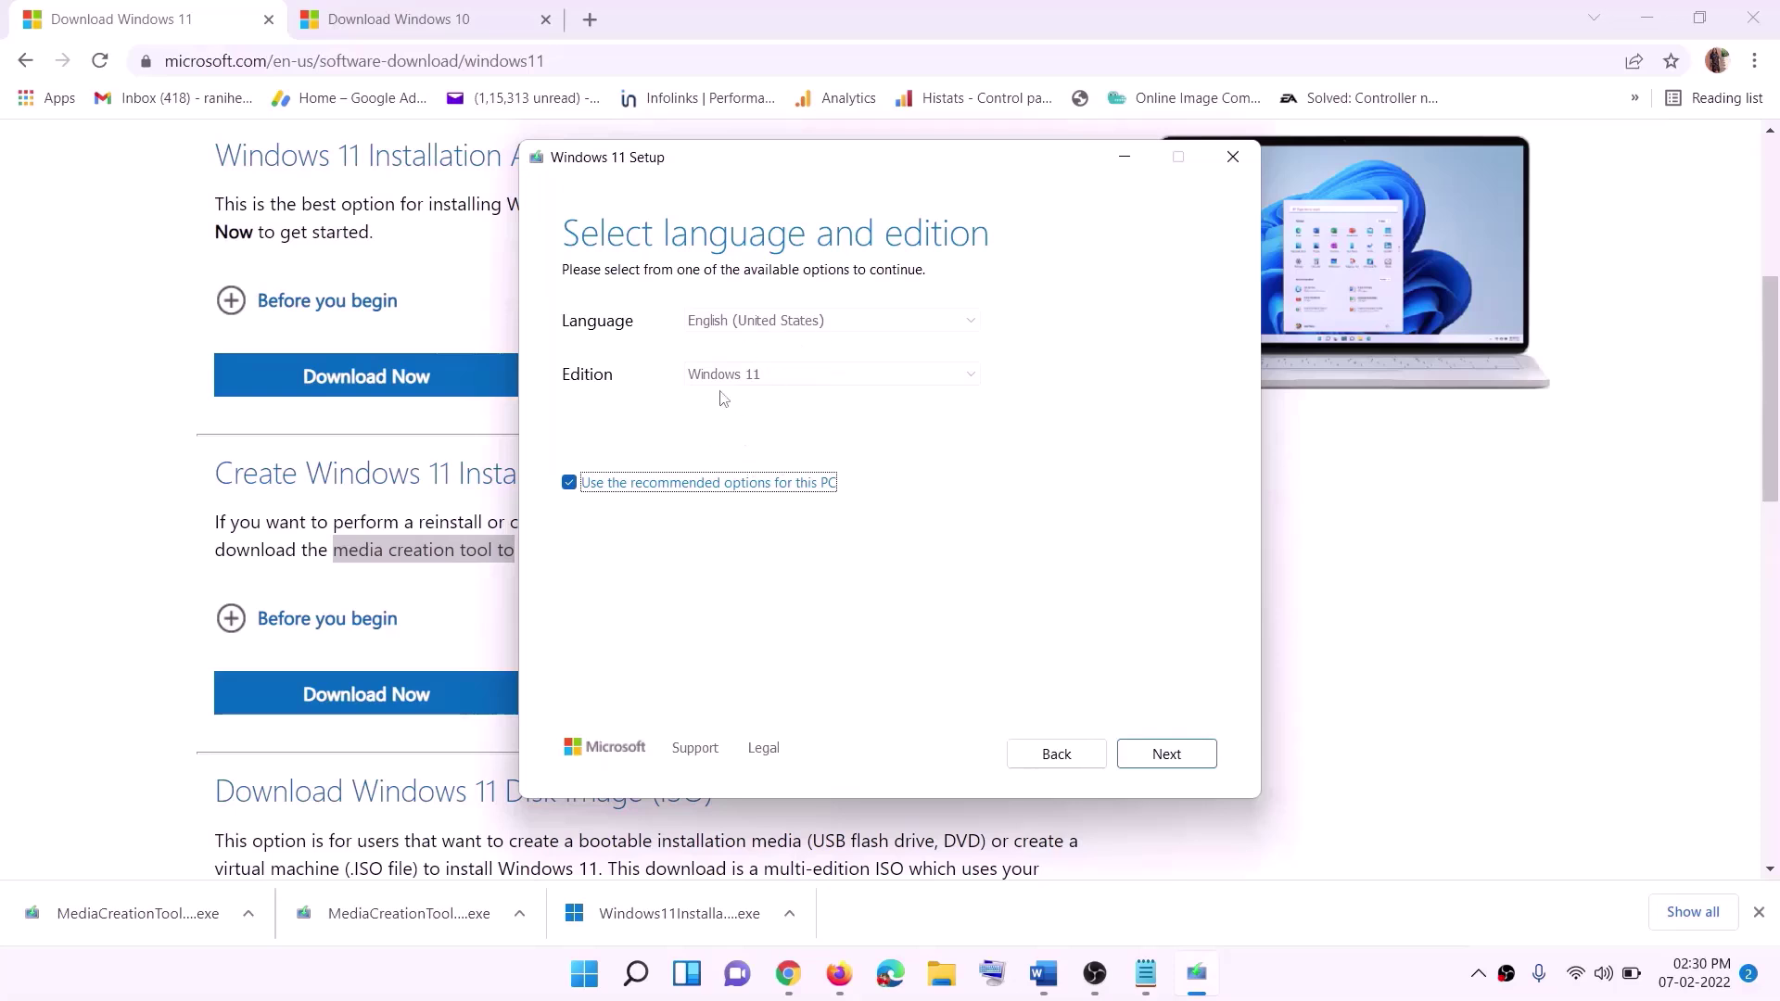
left_click(1155, 756)
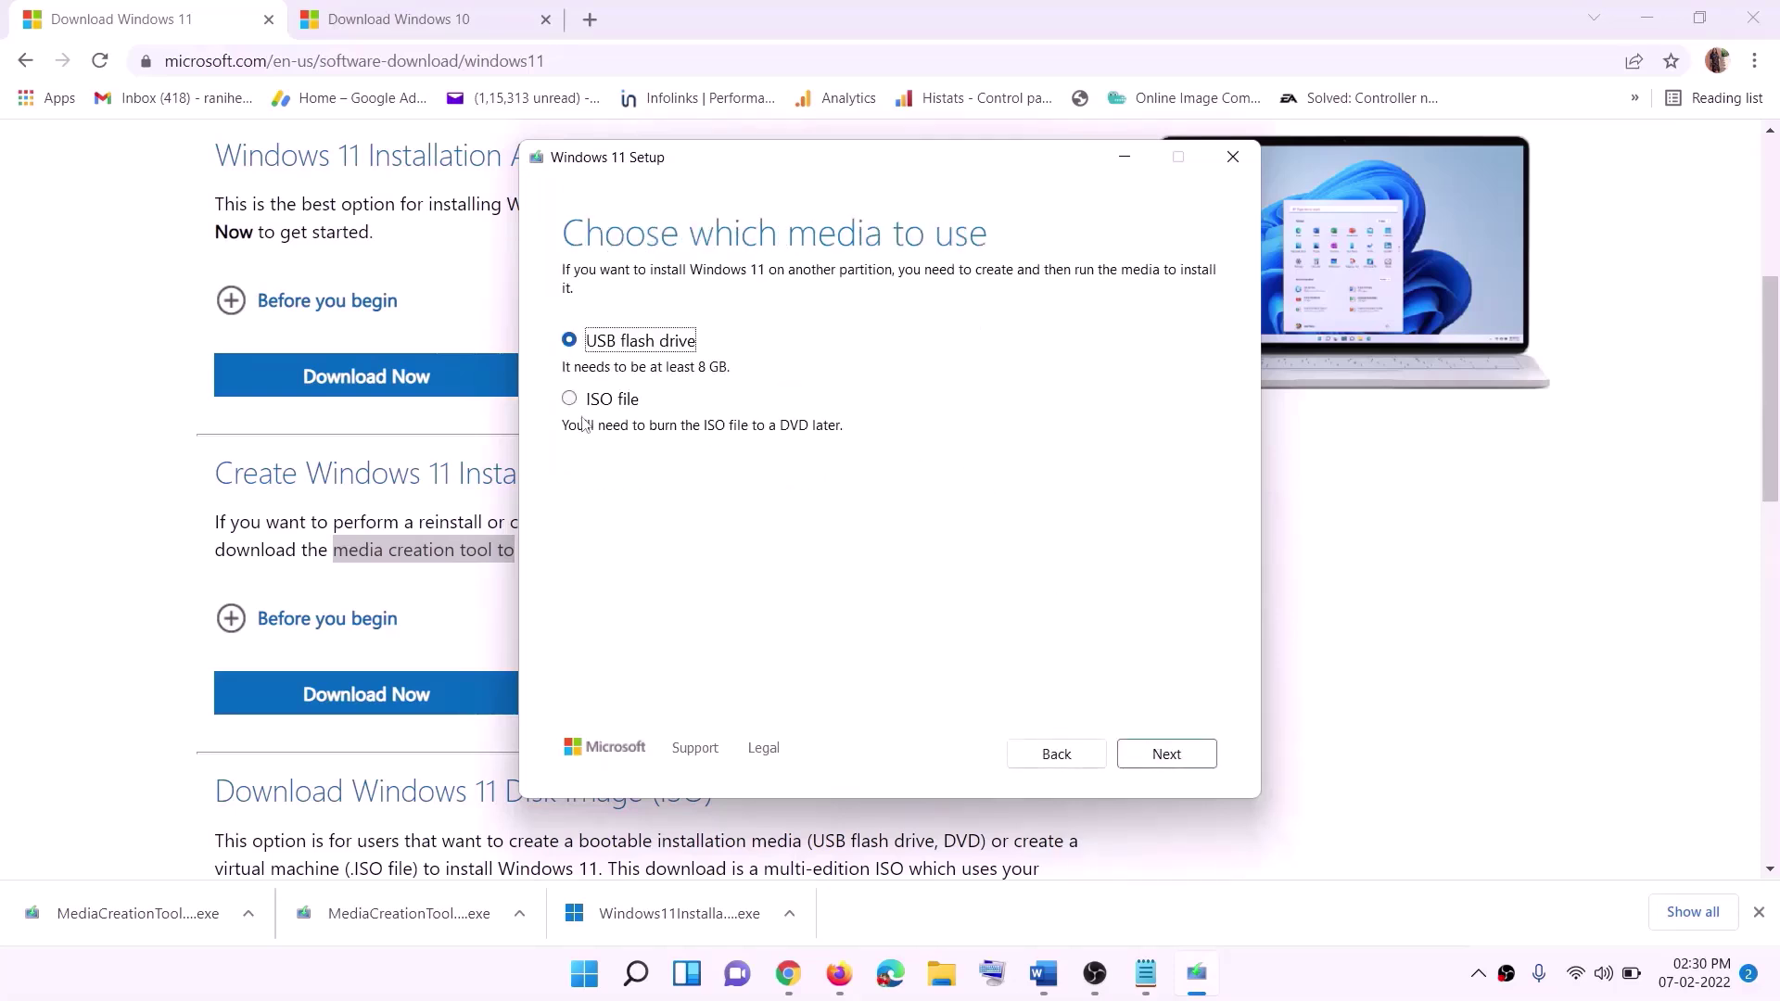
left_click(594, 402)
left_click(1176, 756)
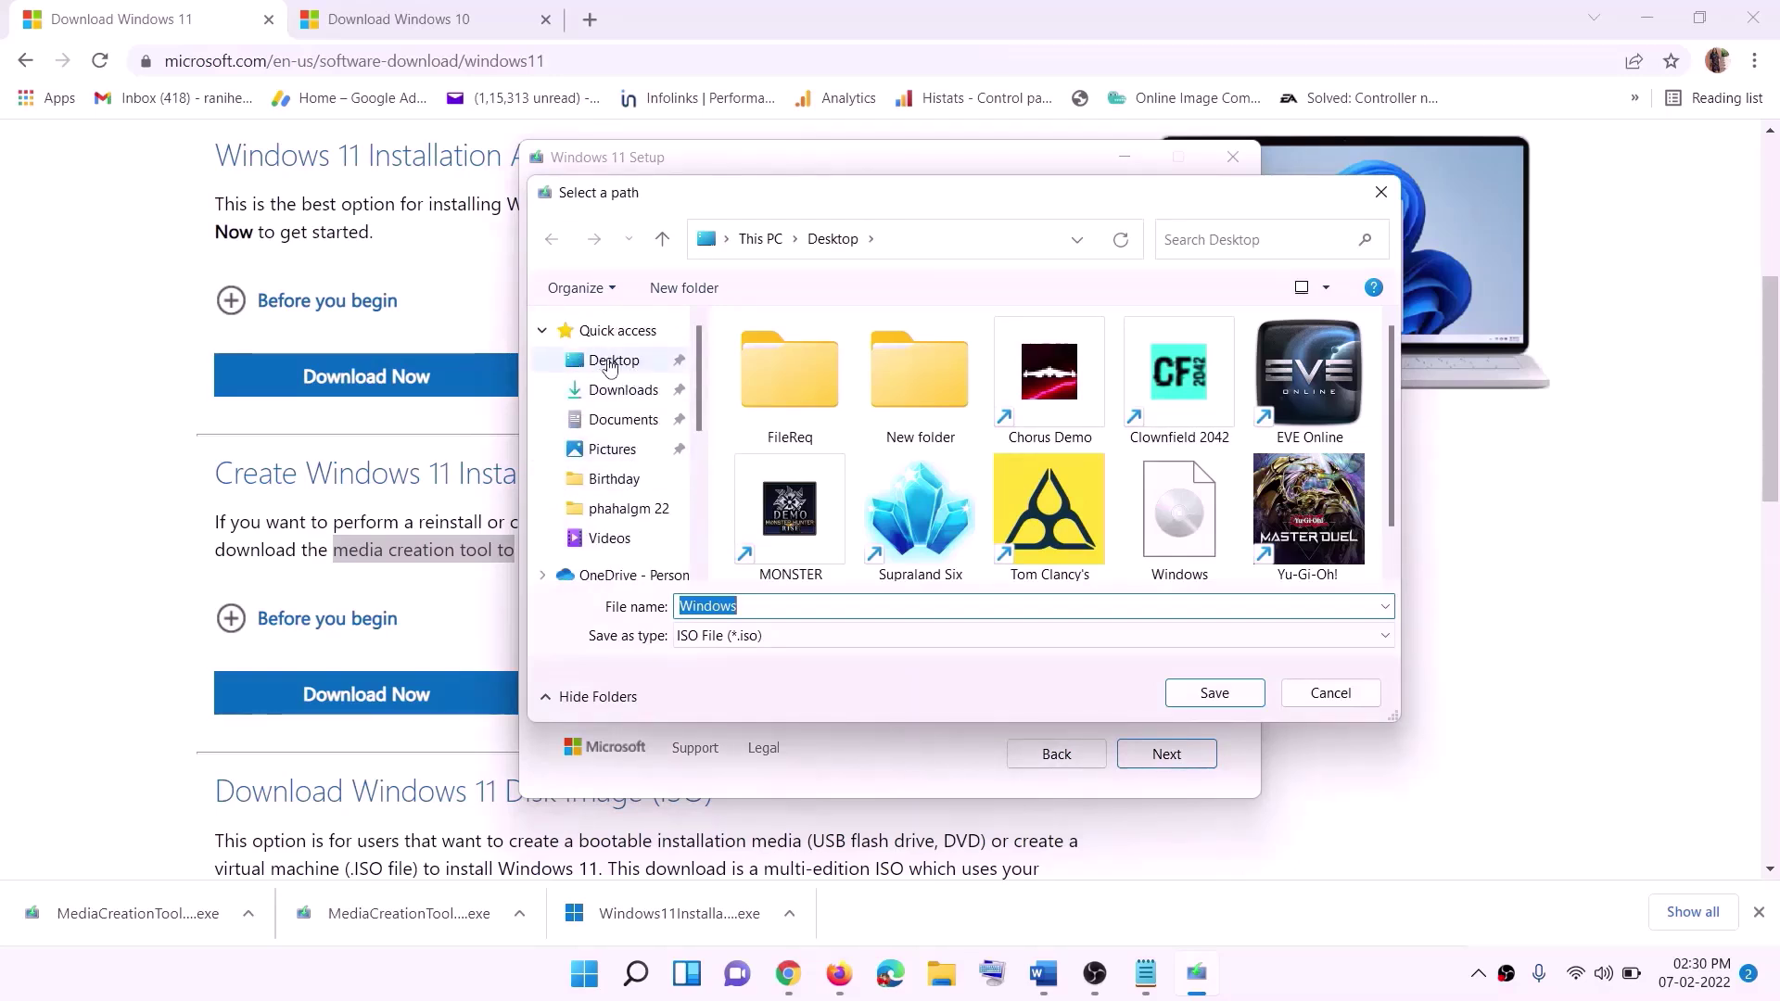
left_click(609, 364)
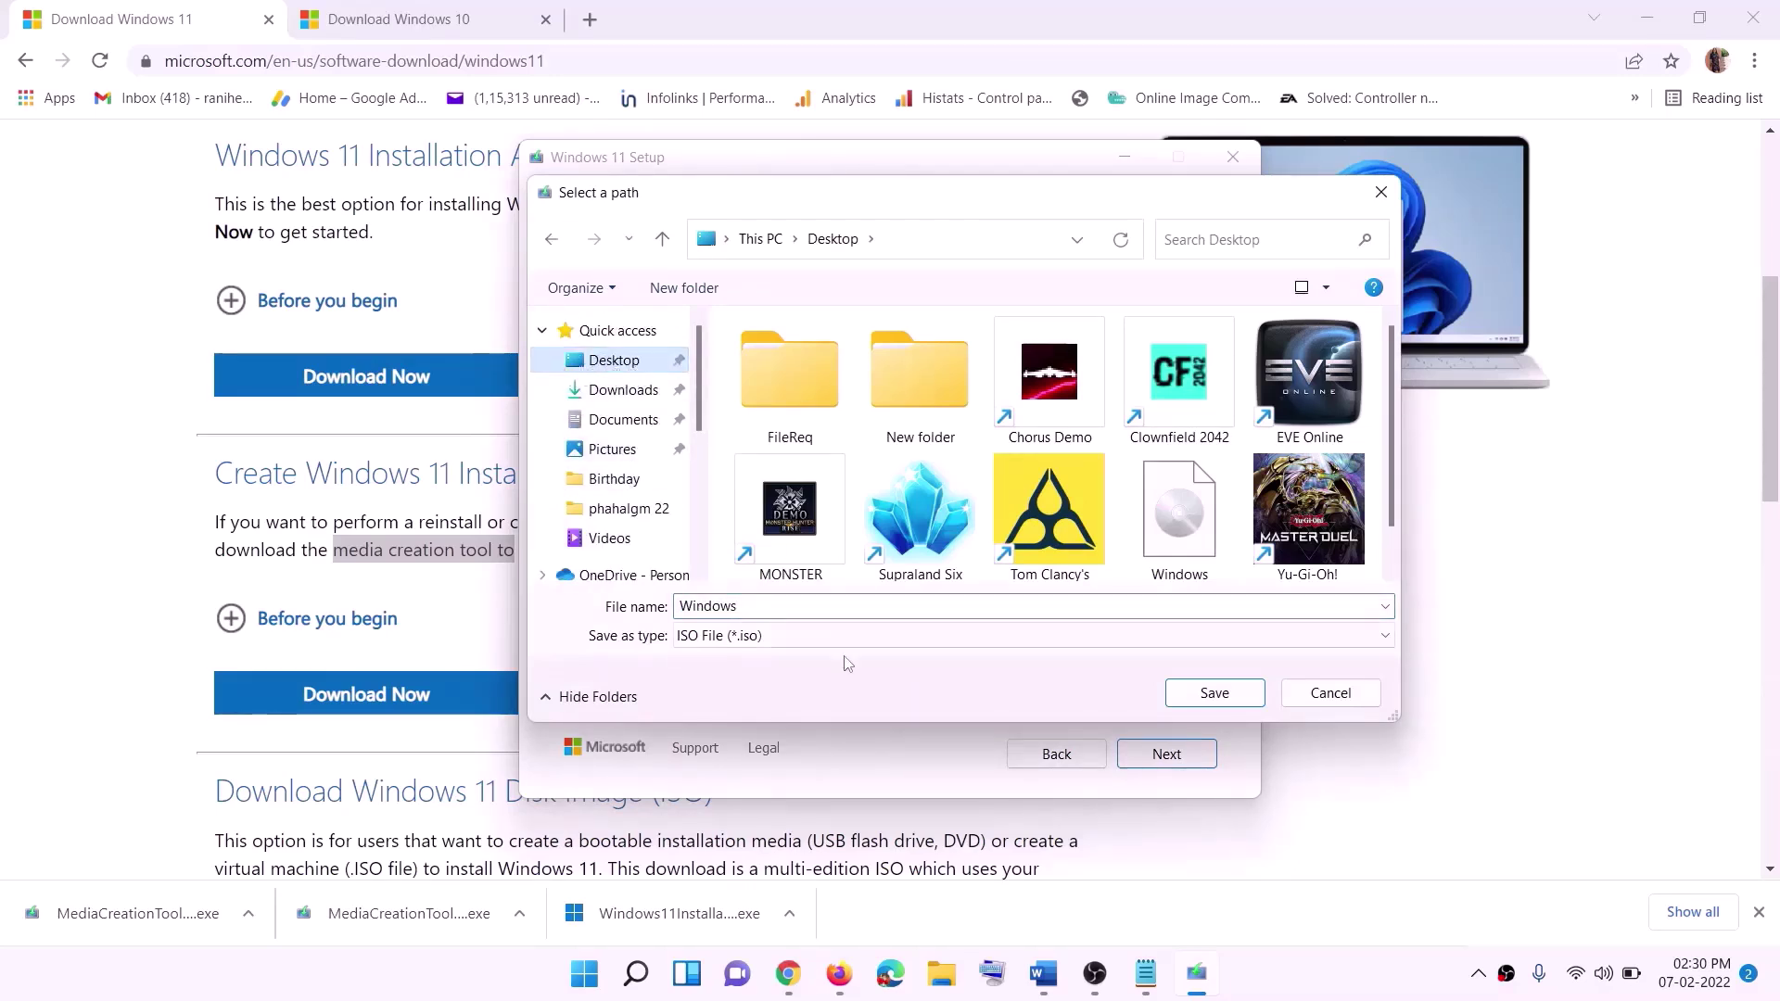
left_click(1224, 702)
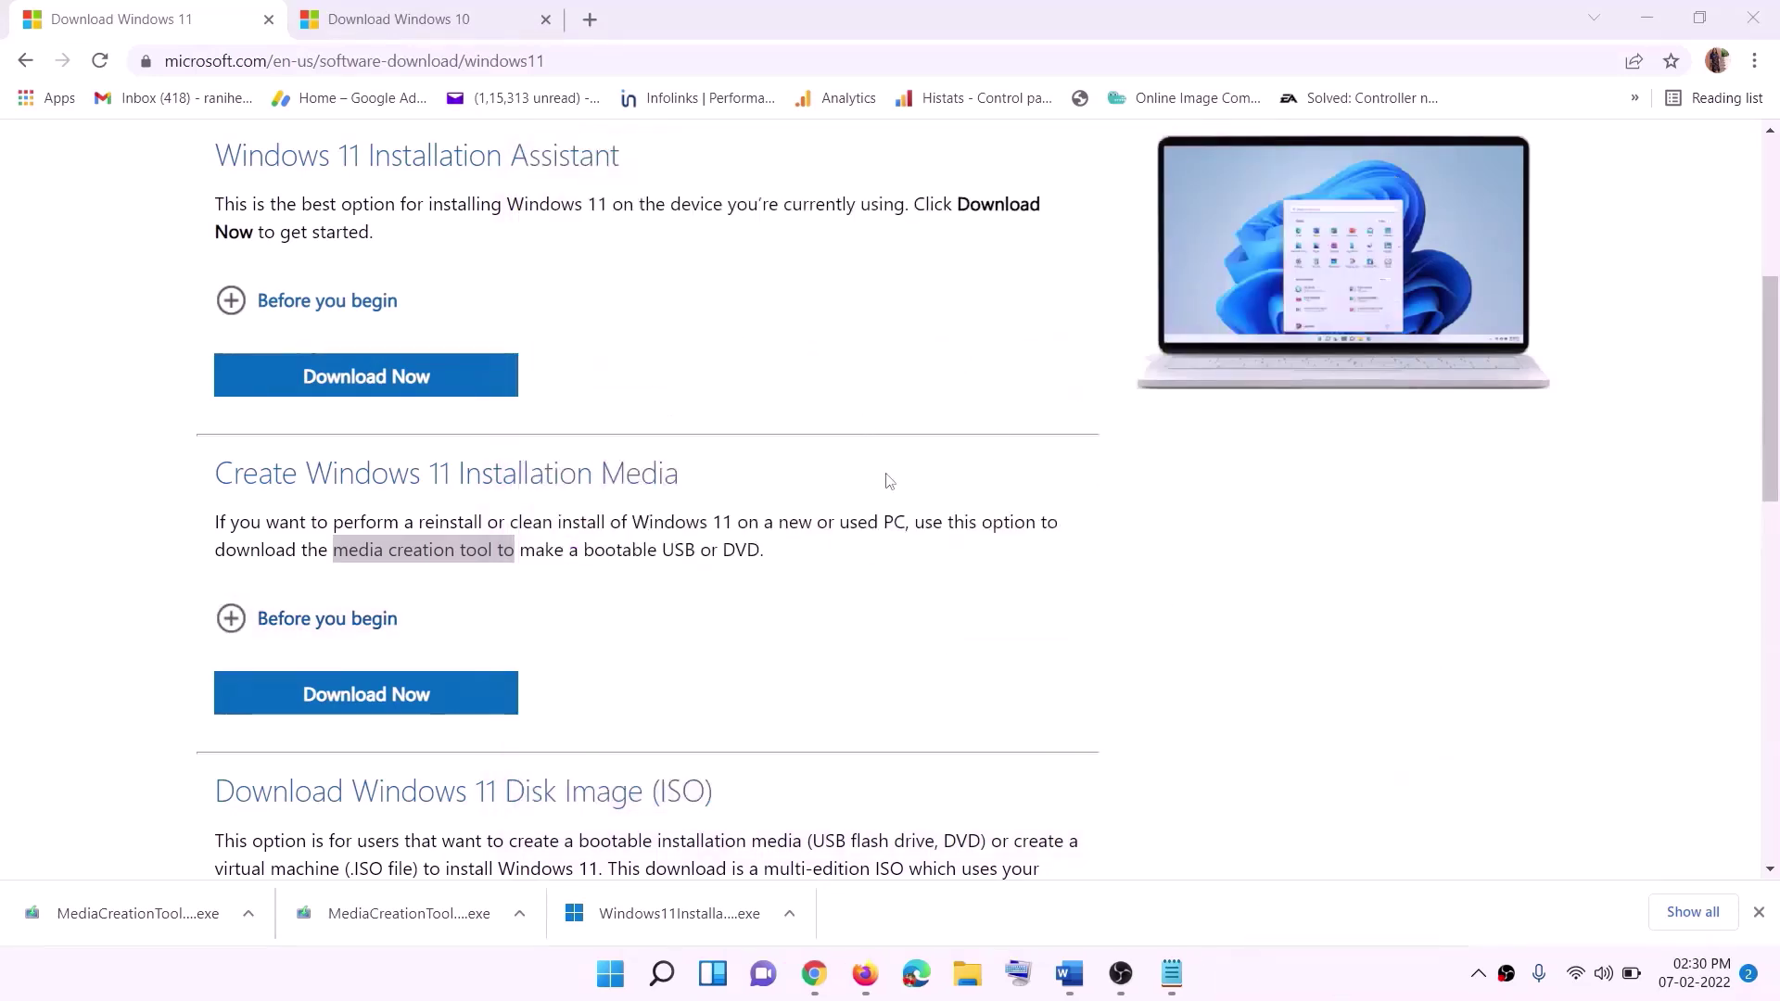
Mount the Windows ISO from the desktop, run its setup with UAC approval, and start the update check
key("super+d")
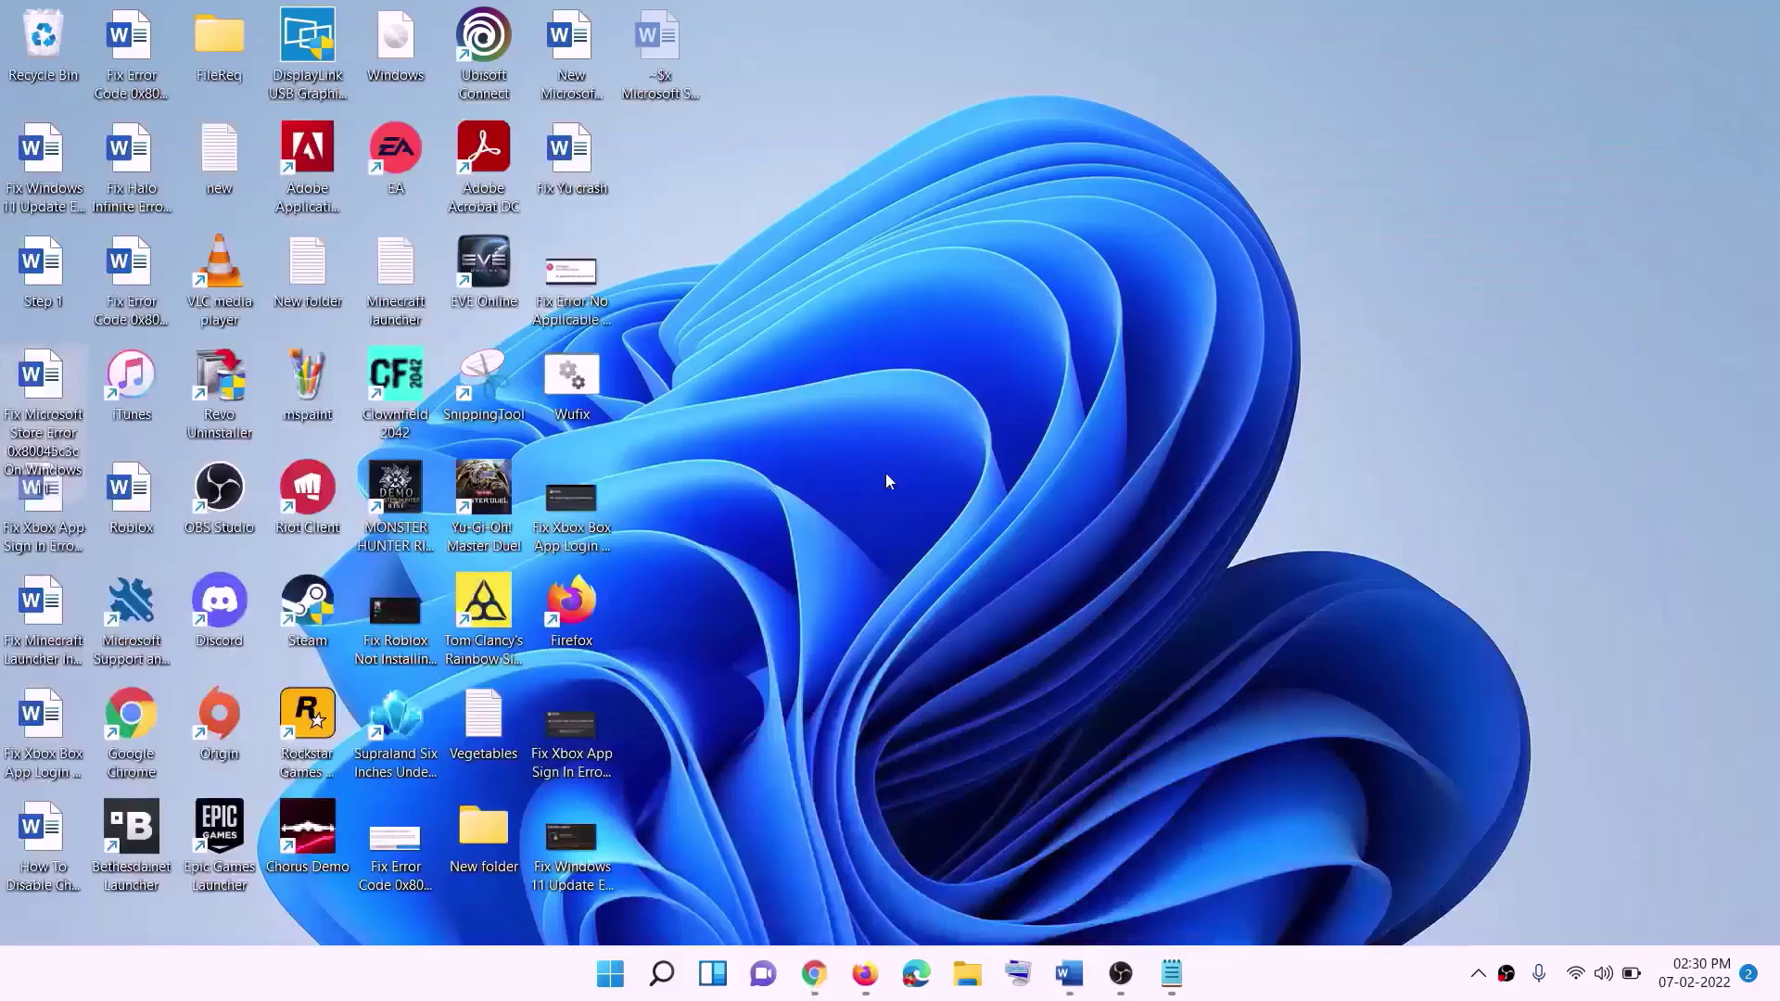
left_click_drag(422, 47, 575, 502)
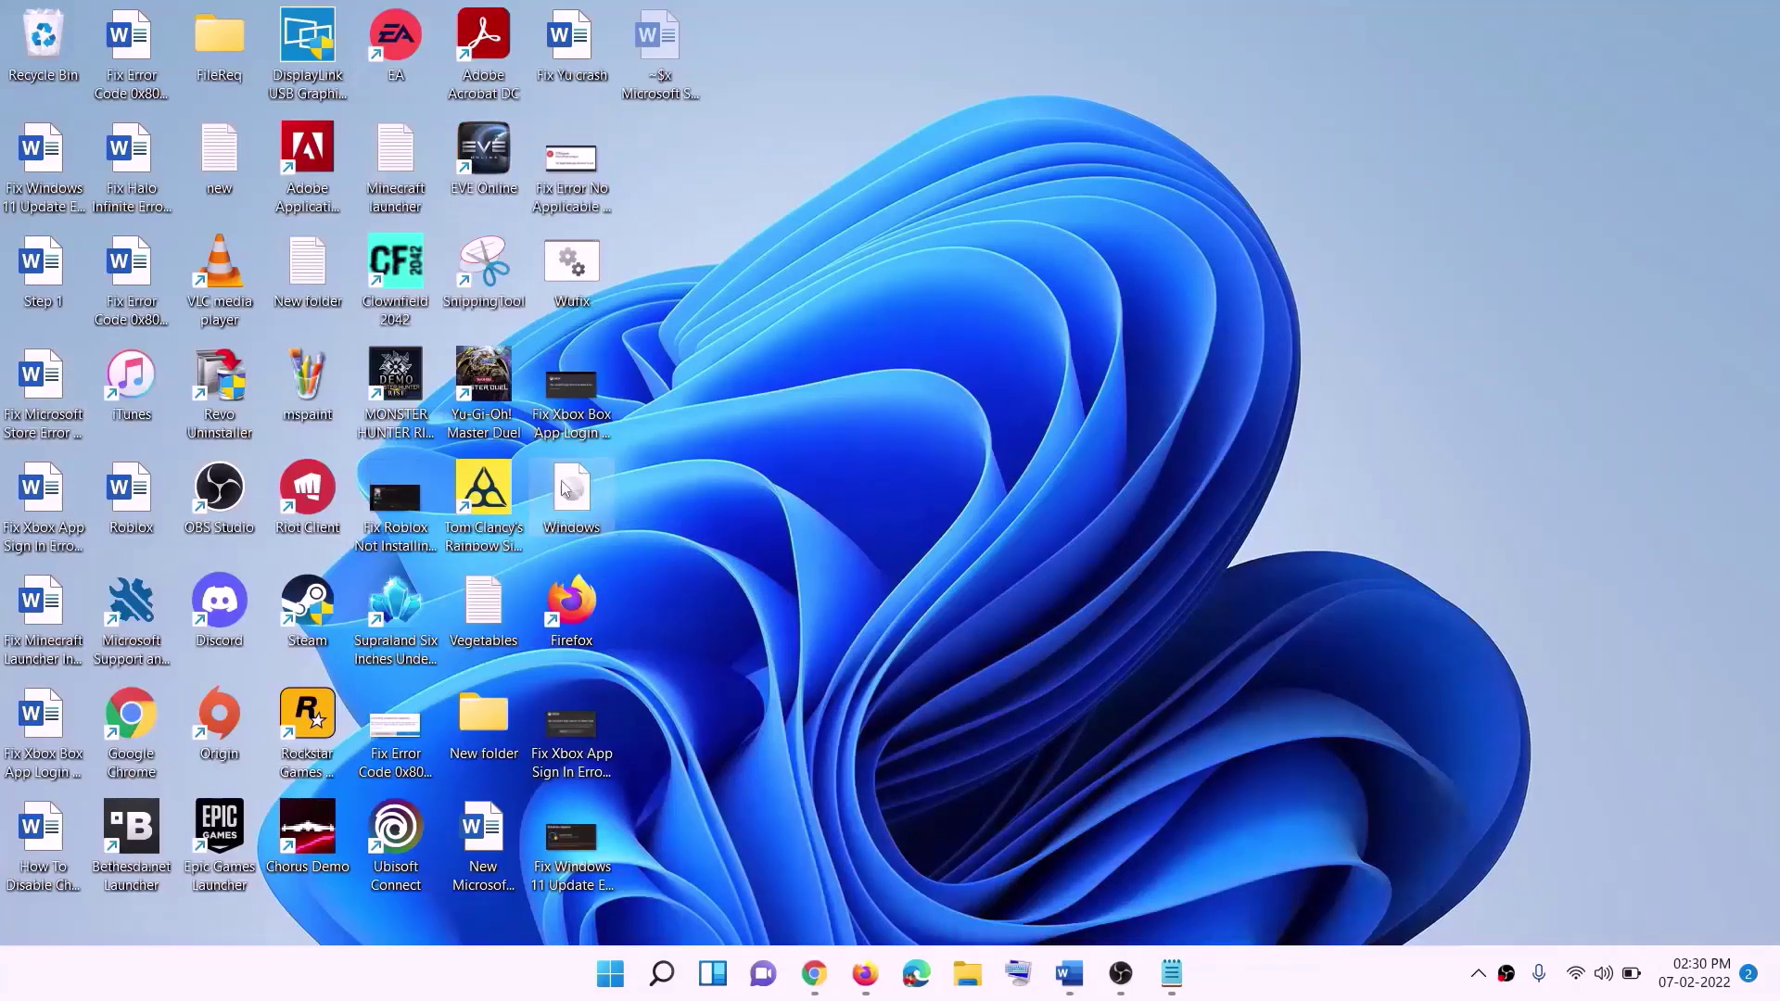
double_click(576, 508)
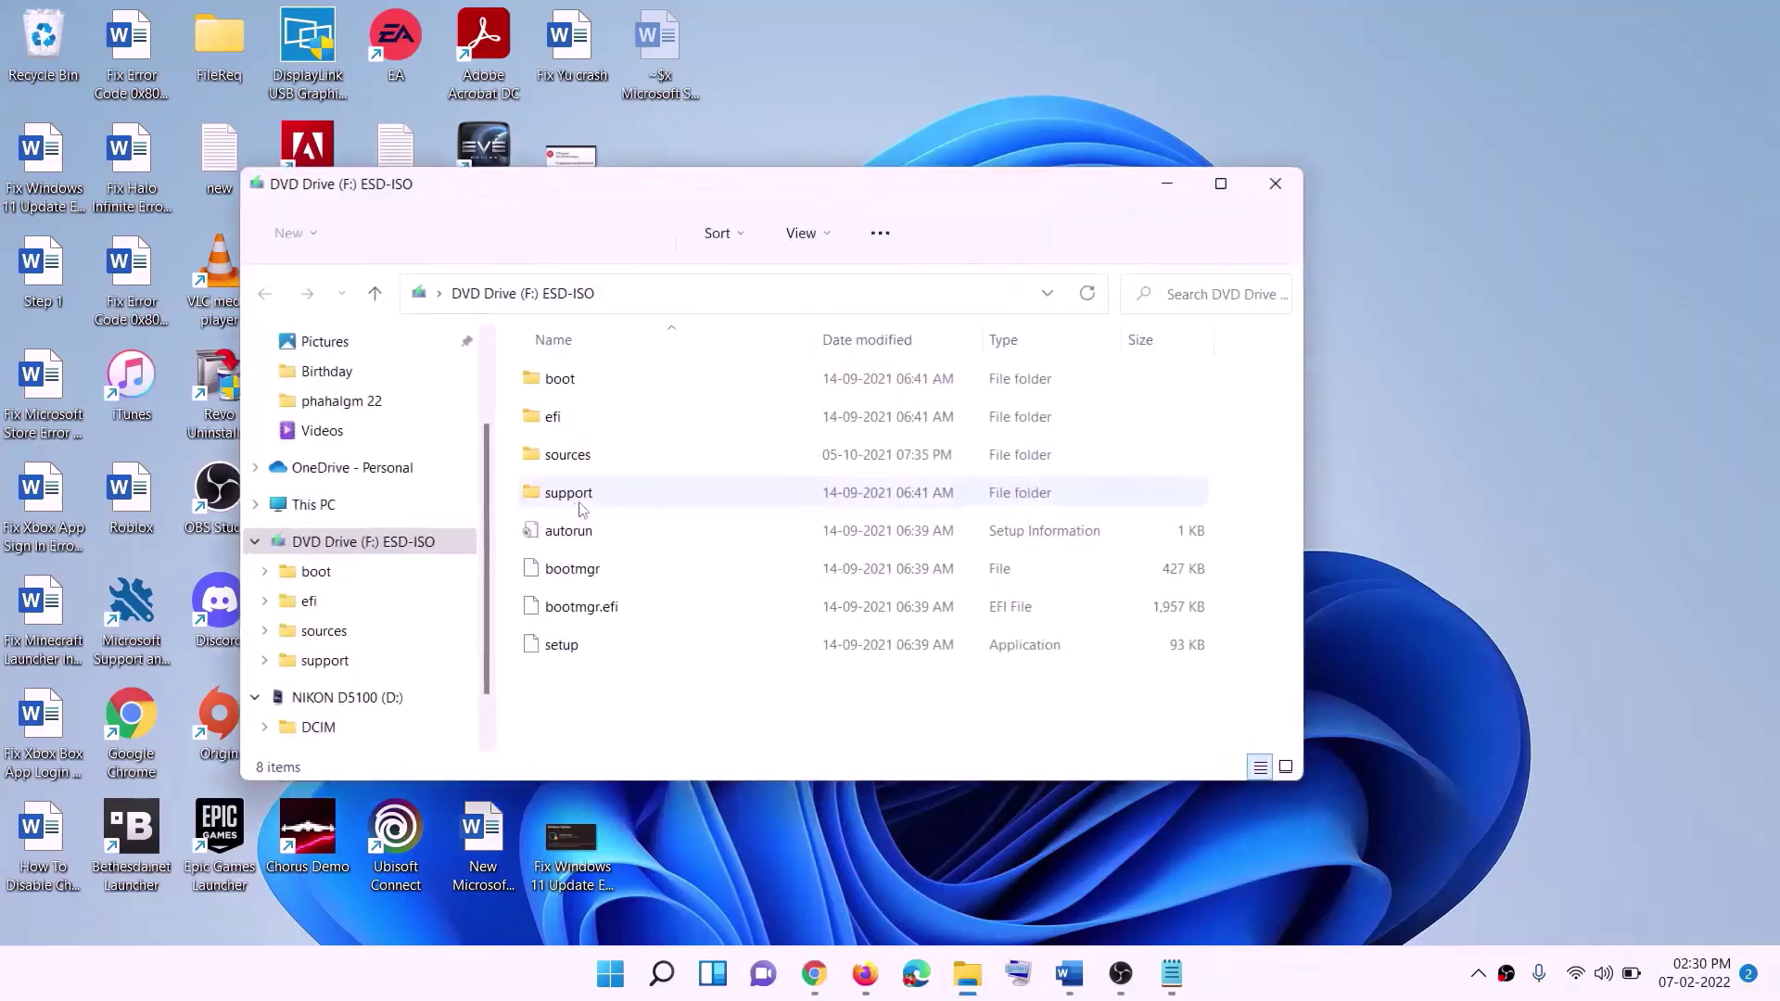
left_click(624, 649)
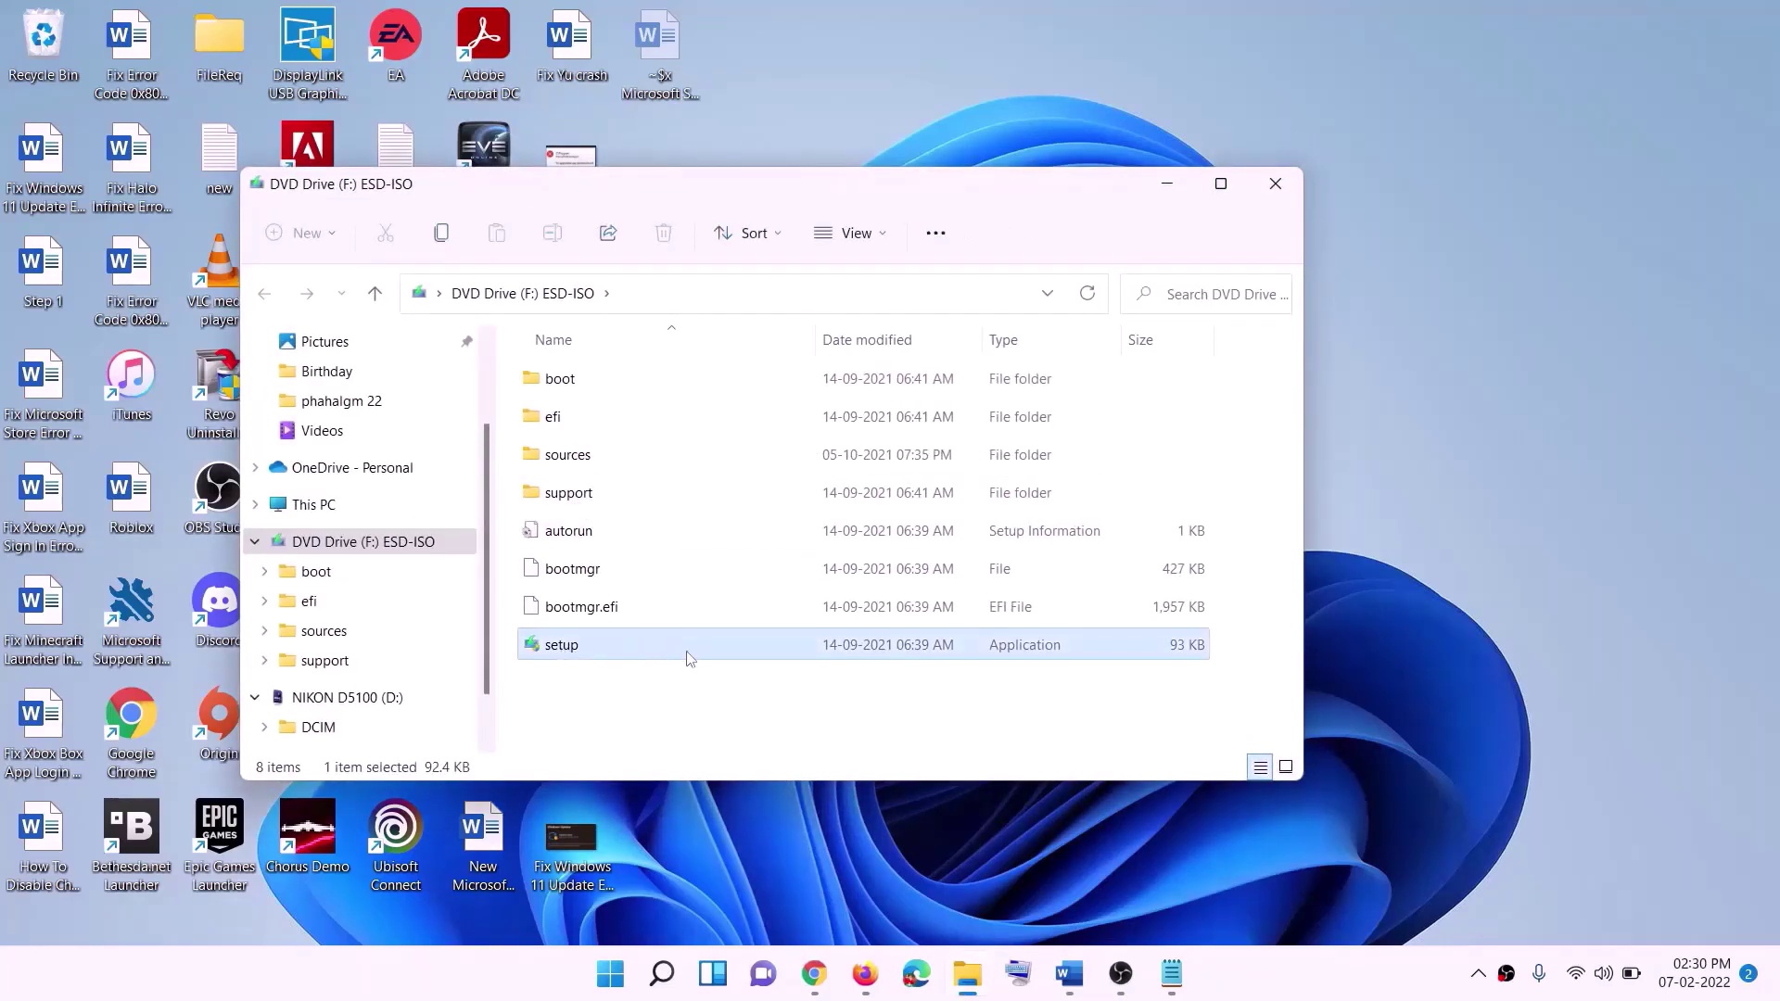
double_click(609, 646)
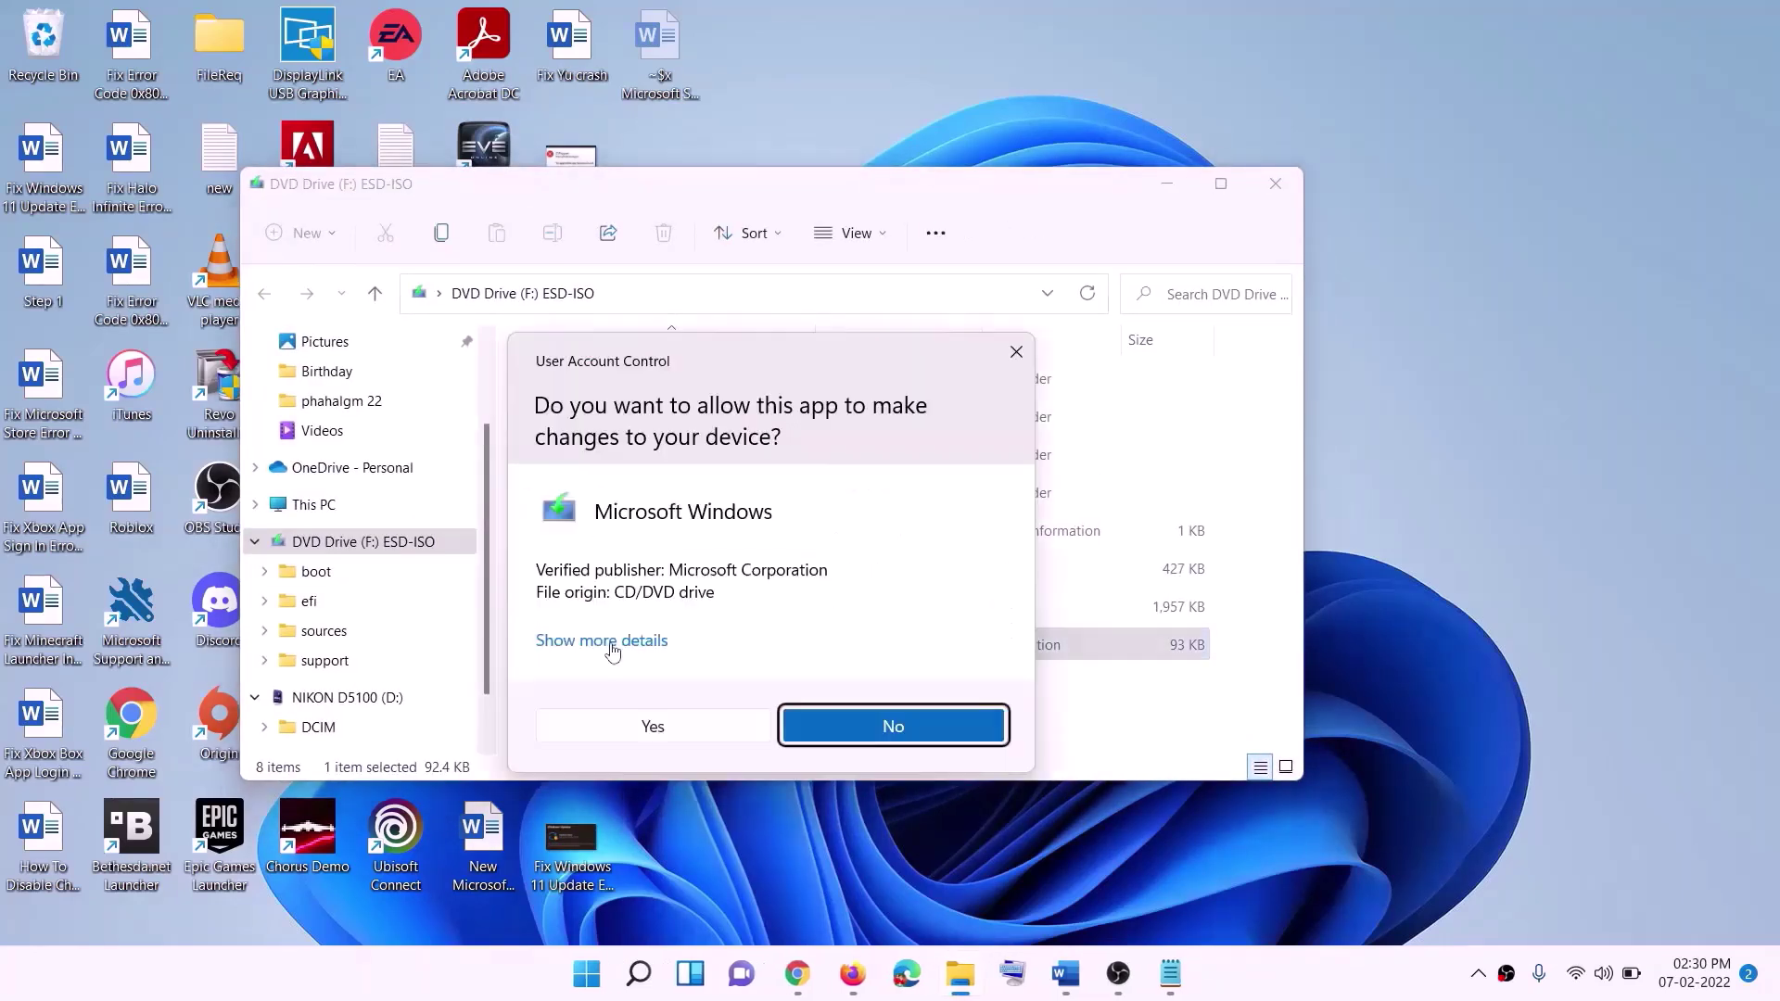
left_click(716, 732)
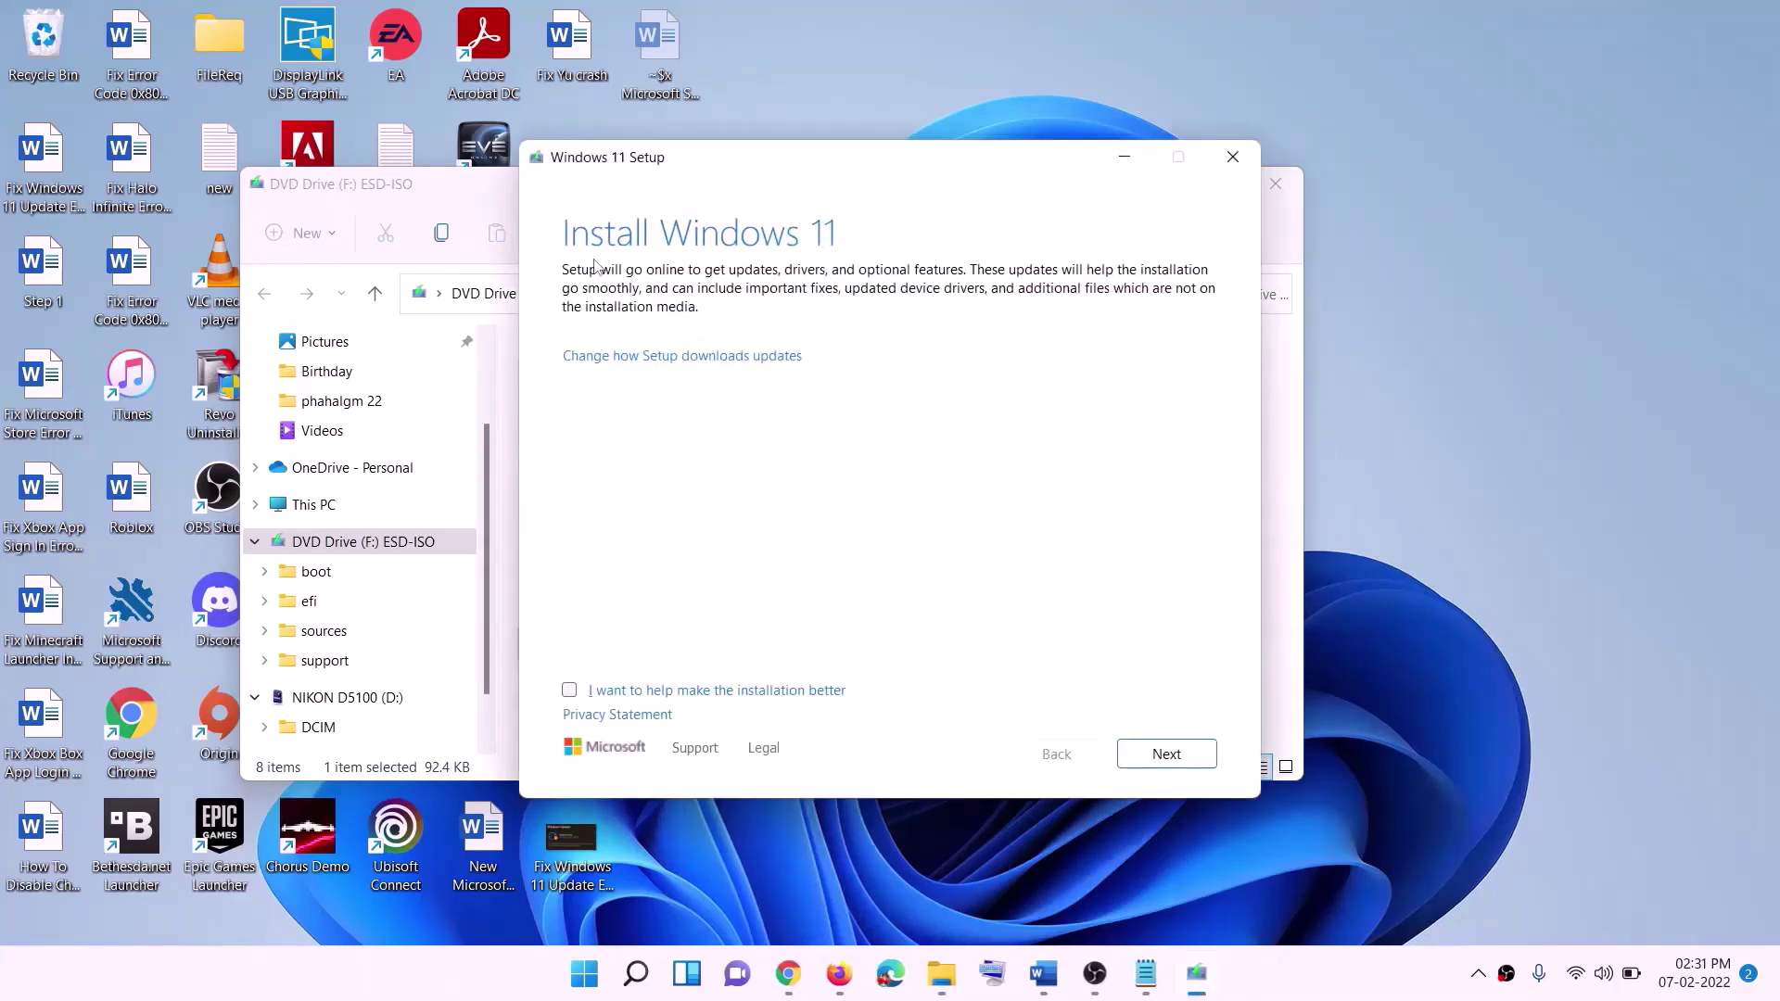
left_click(1173, 756)
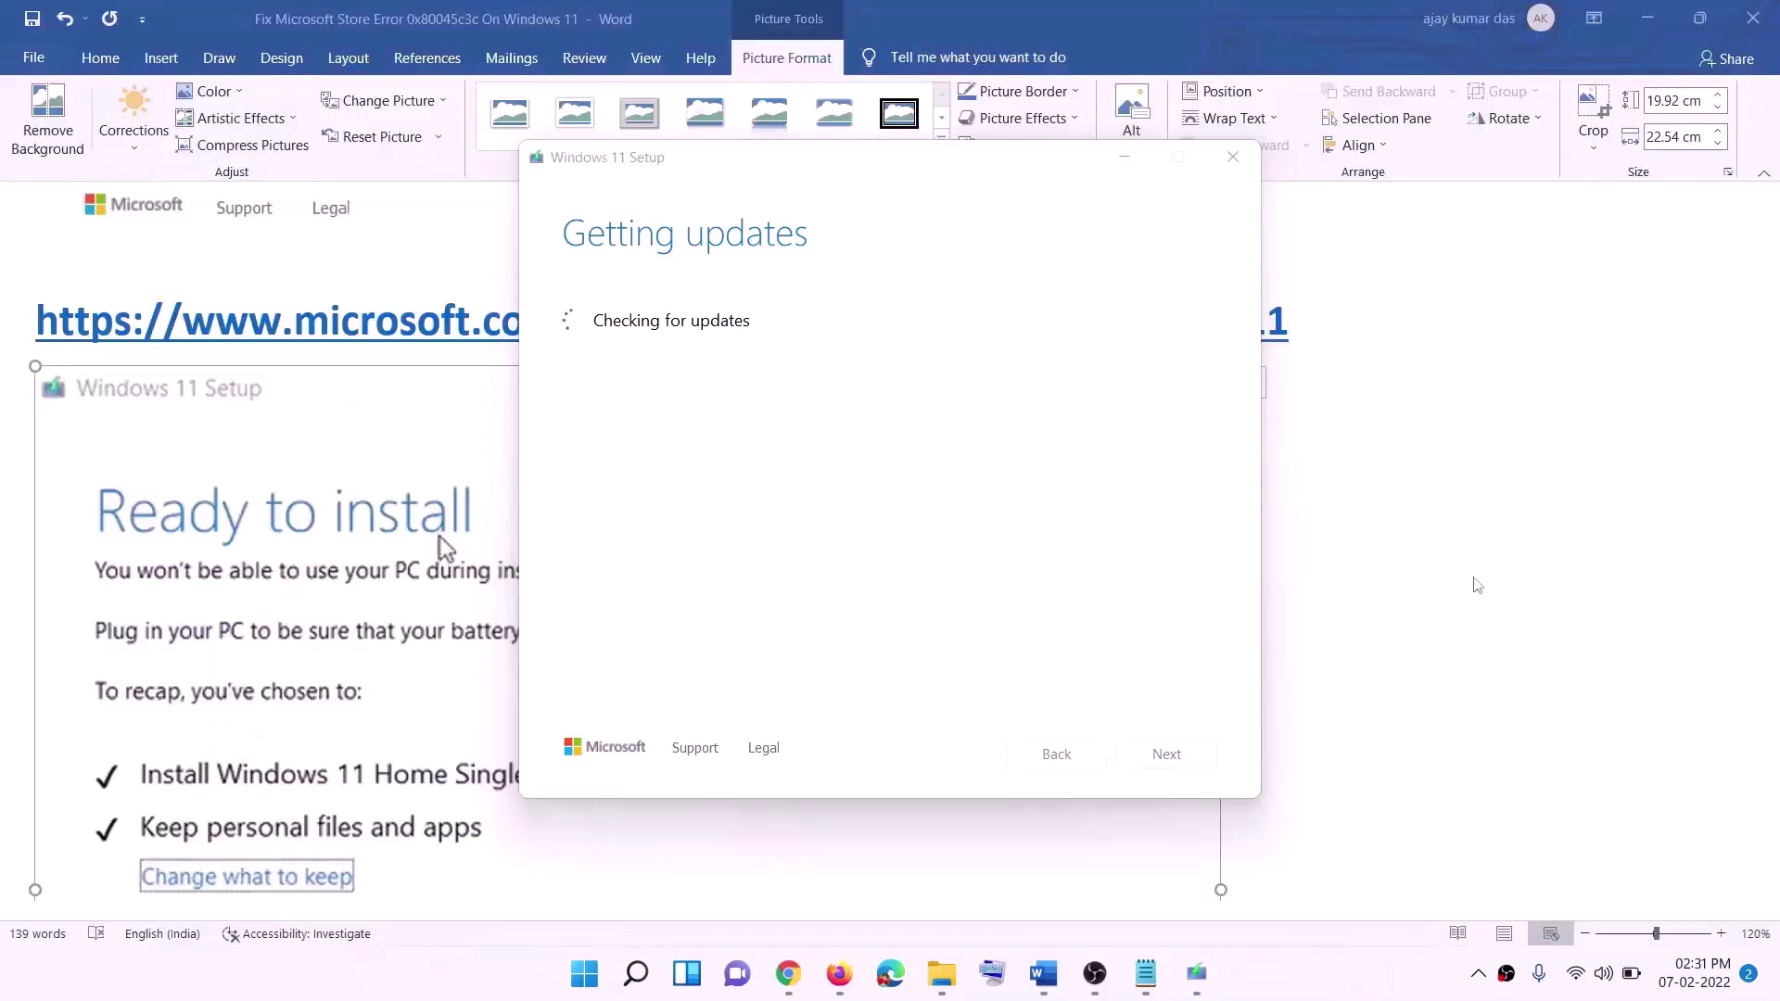
Review the Ready to install screenshot, then select update numbers KB5056579 and KB5055627 in Windows Update
scroll(461, 426, "down", 3)
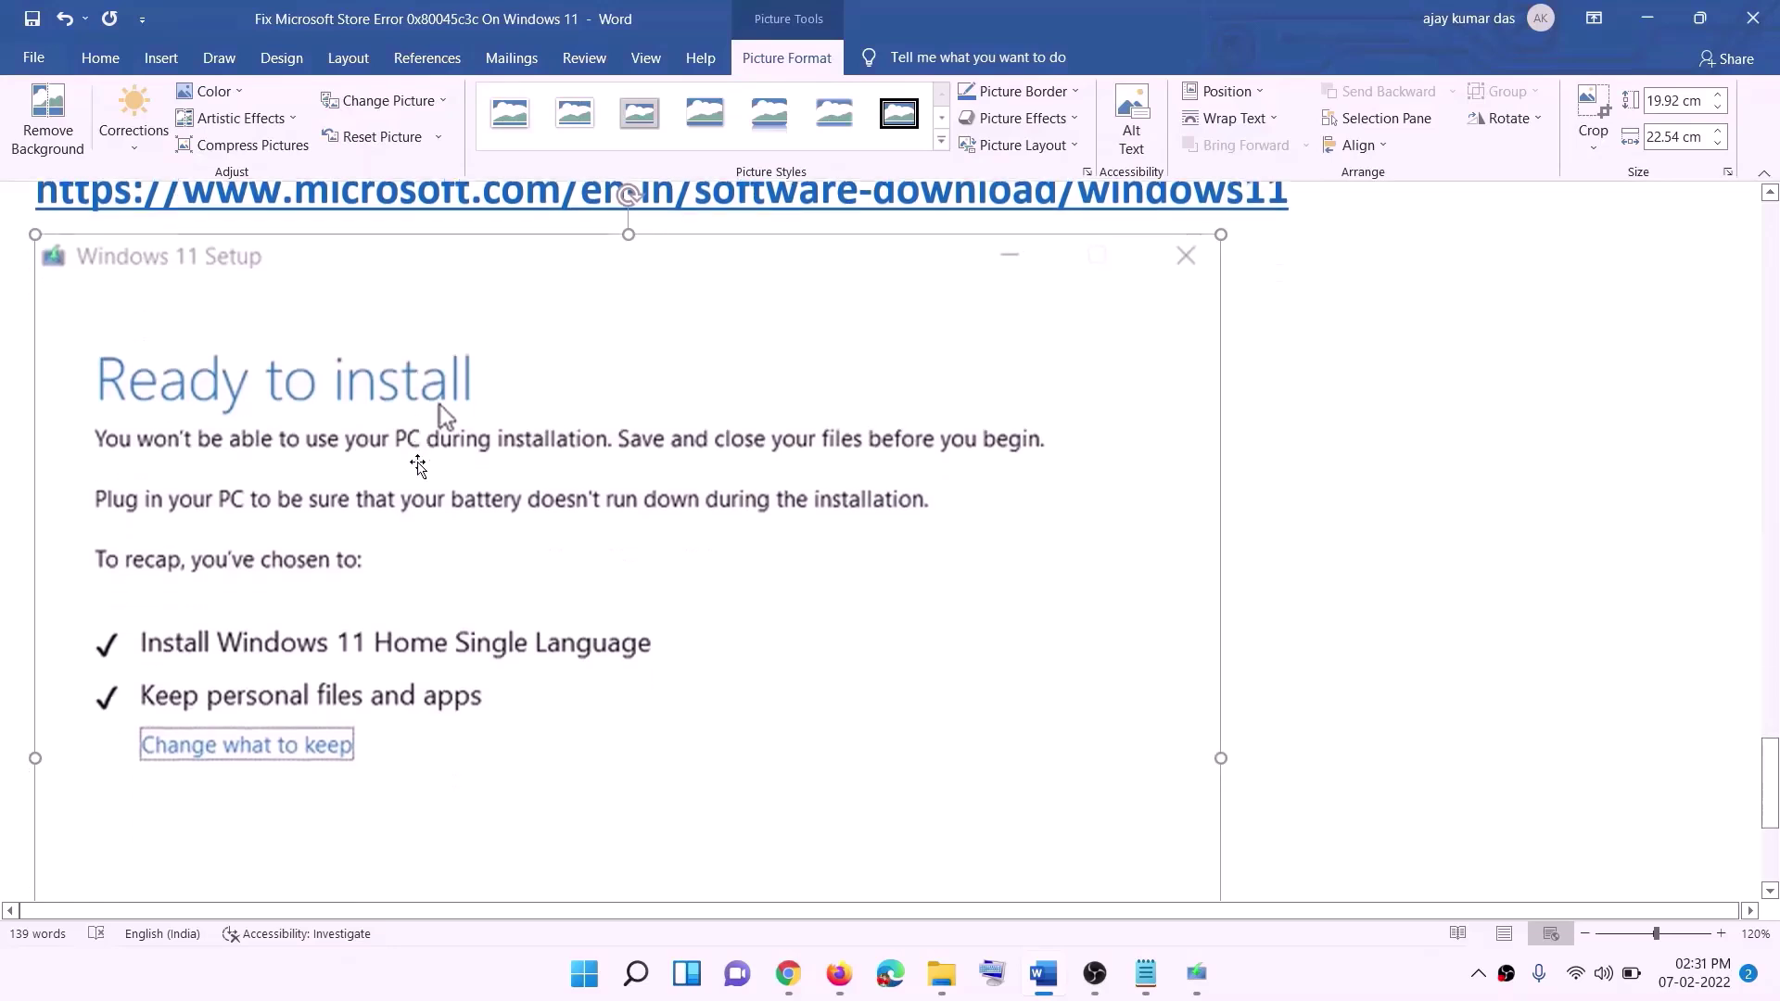
scroll(499, 362, "down", 1)
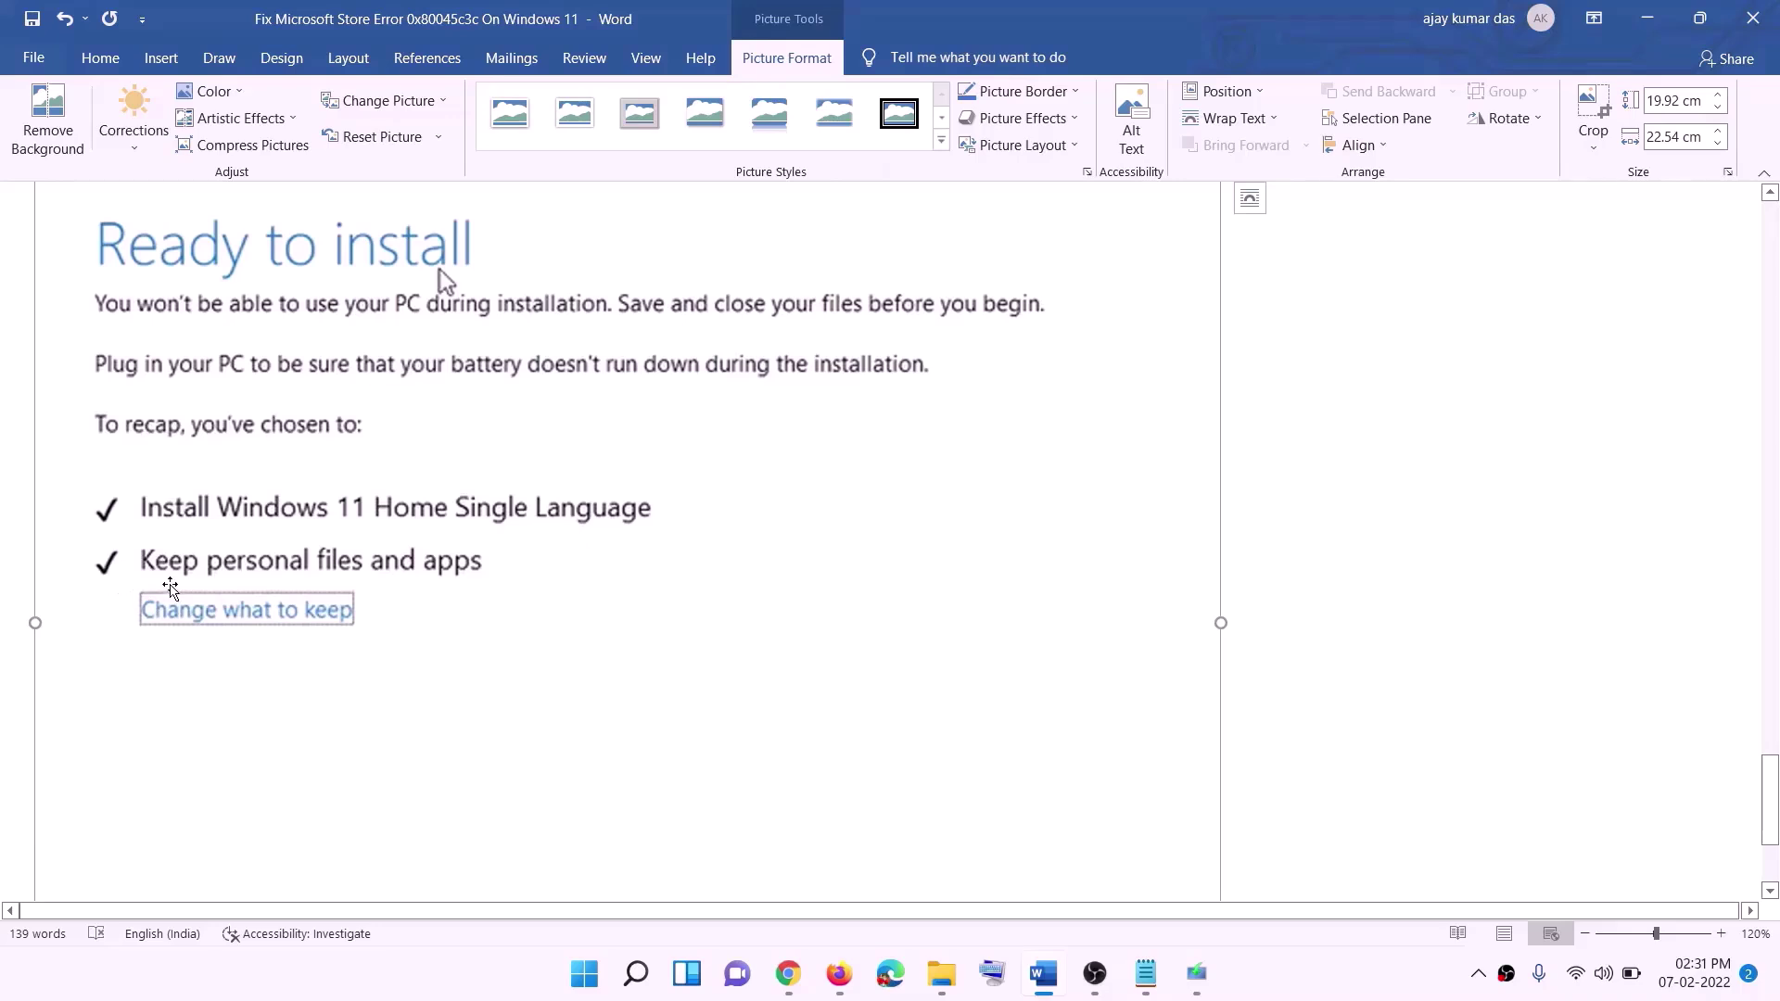
scroll(662, 580, "down", 1)
scroll(662, 580, "down", 3)
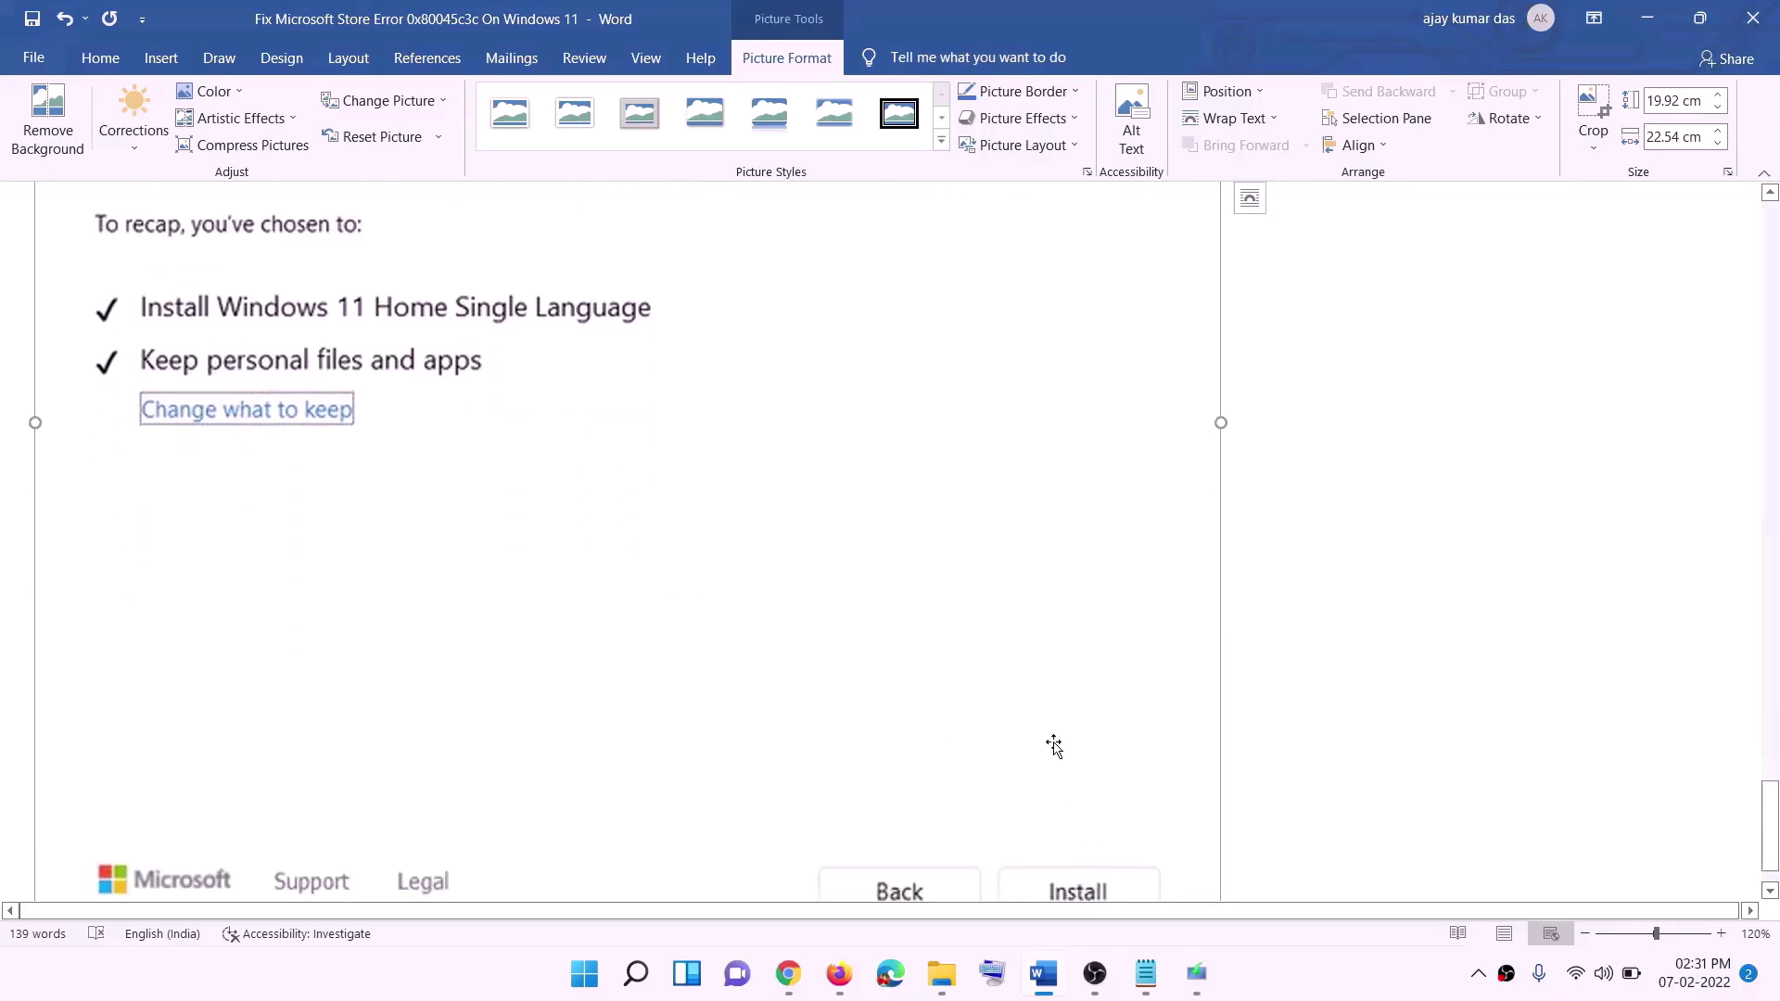
scroll(946, 695, "up", 6)
scroll(946, 695, "up", 1)
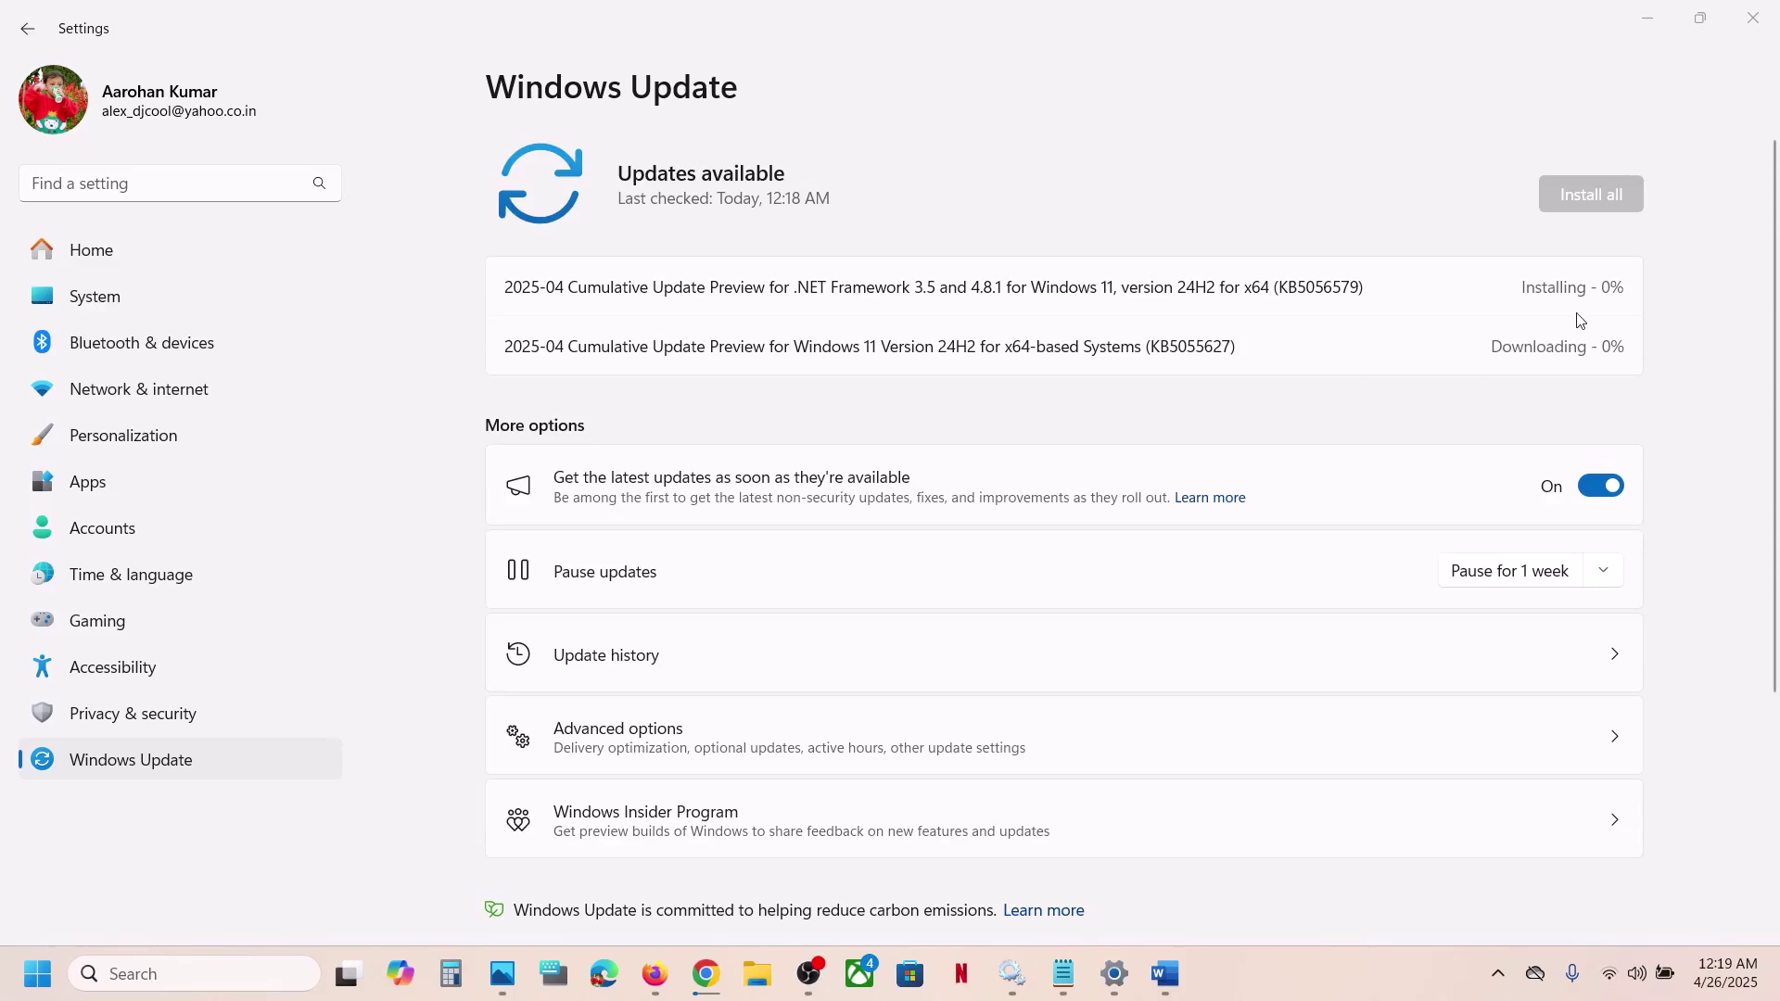
double_click(1326, 290)
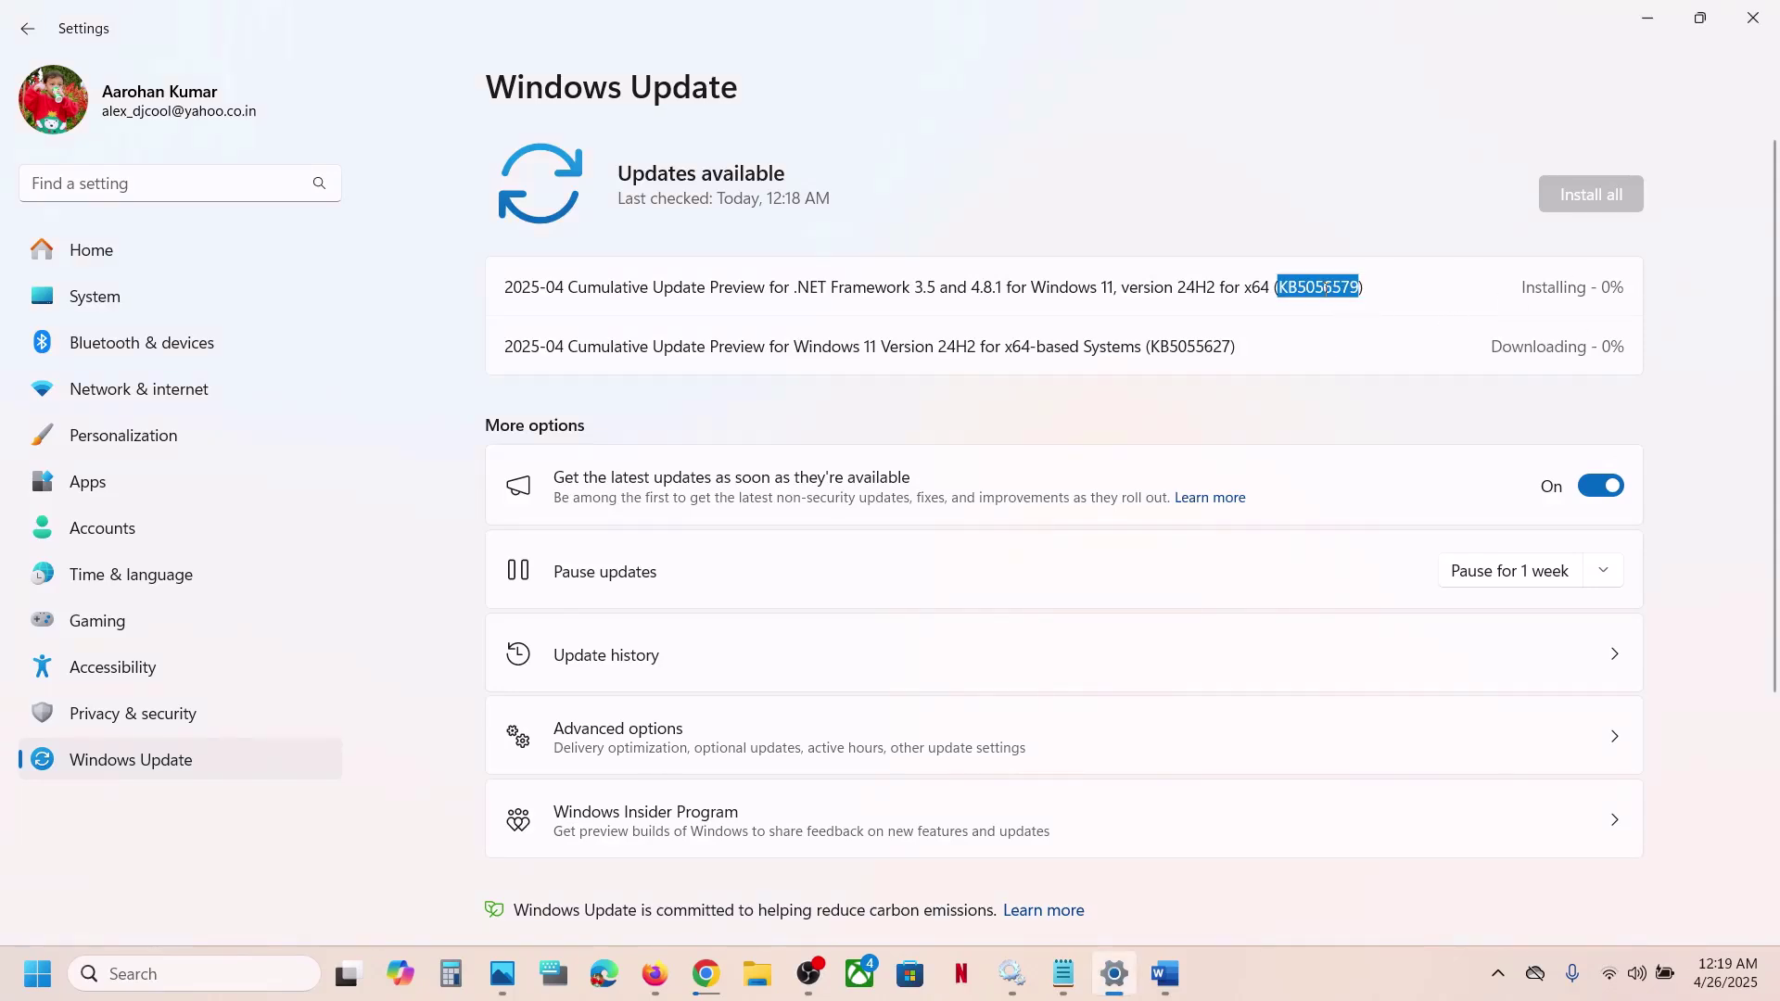
double_click(1220, 348)
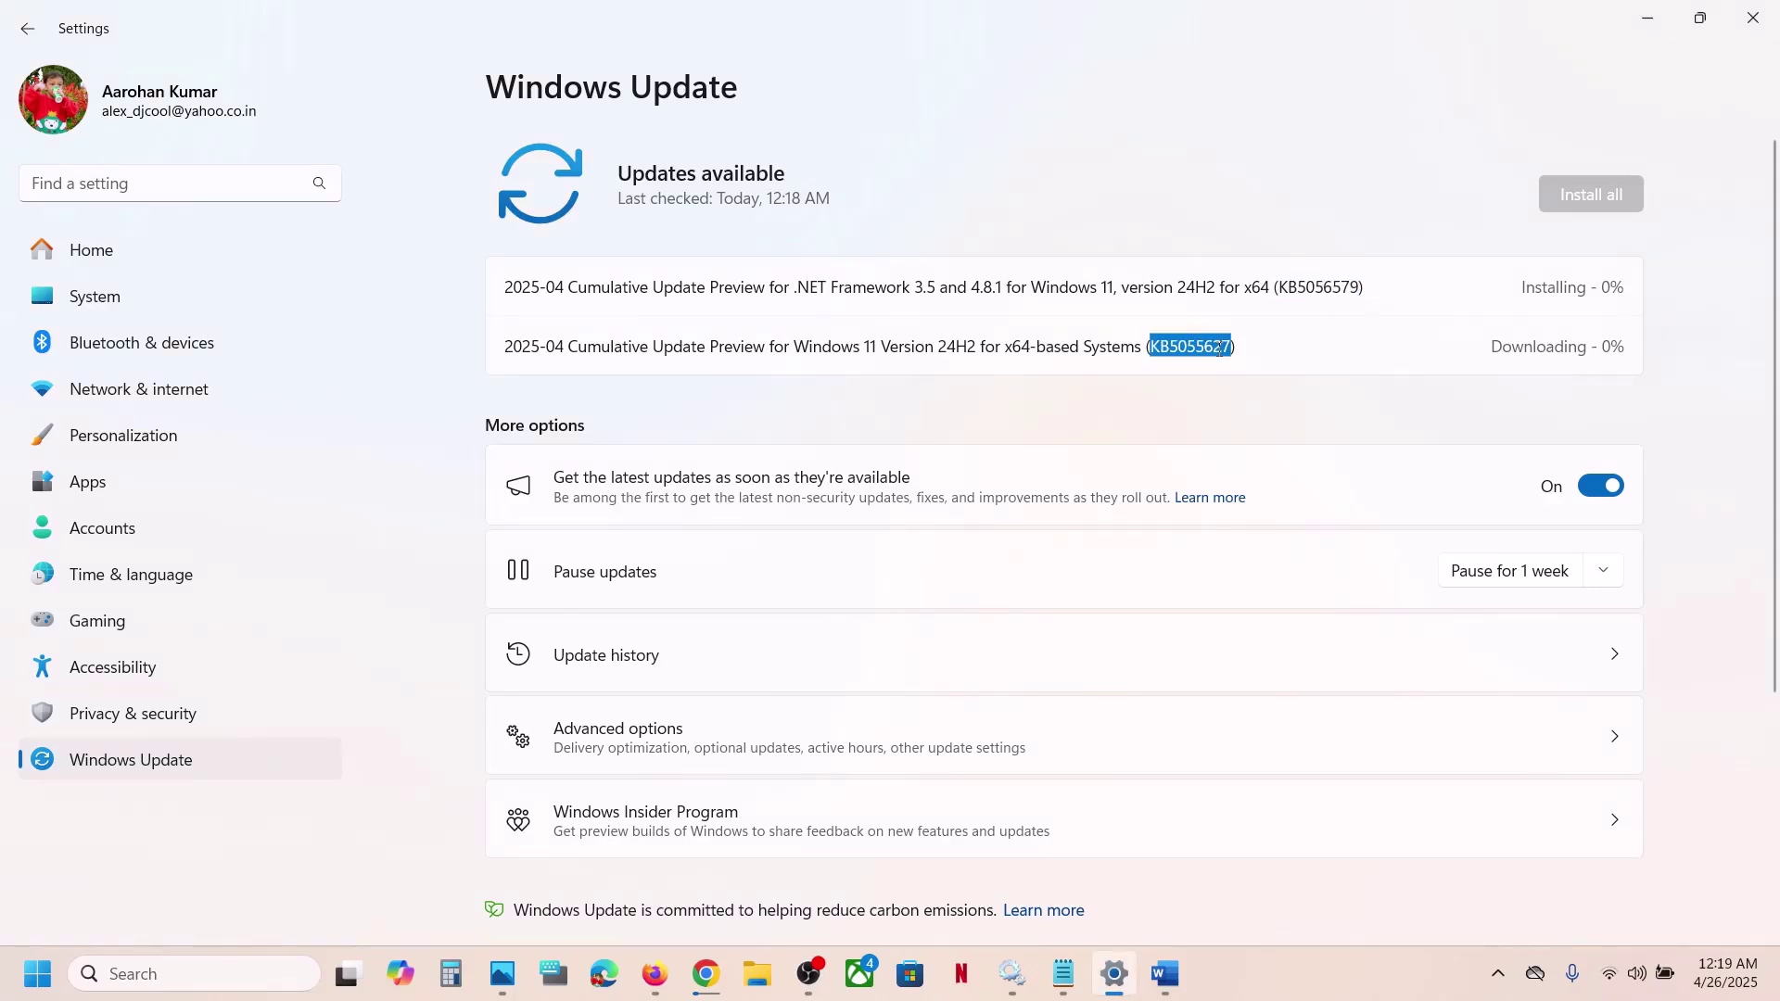